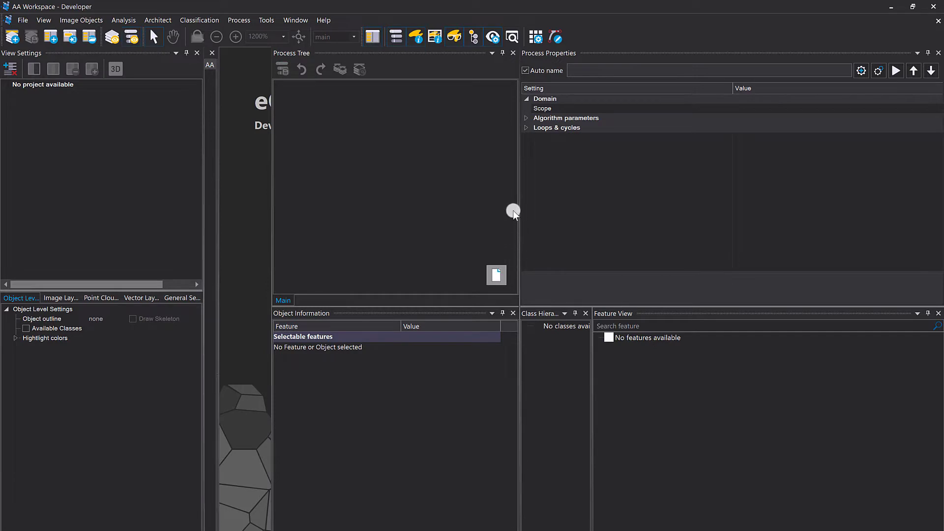
Switch to the workspace layout, widen the workspace tree and open the S2_Scene project
{"action": "left_click_drag", "start_coordinate": [518, 193], "coordinate": [752, 236]}
{"action": "mouse_move", "coordinate": [217, 138]}
{"action": "left_mouse_down"}
{"action": "mouse_move", "coordinate": [358, 156]}
{"action": "mouse_move", "coordinate": [270, 145]}
{"action": "mouse_move", "coordinate": [218, 120]}
{"action": "left_mouse_up"}
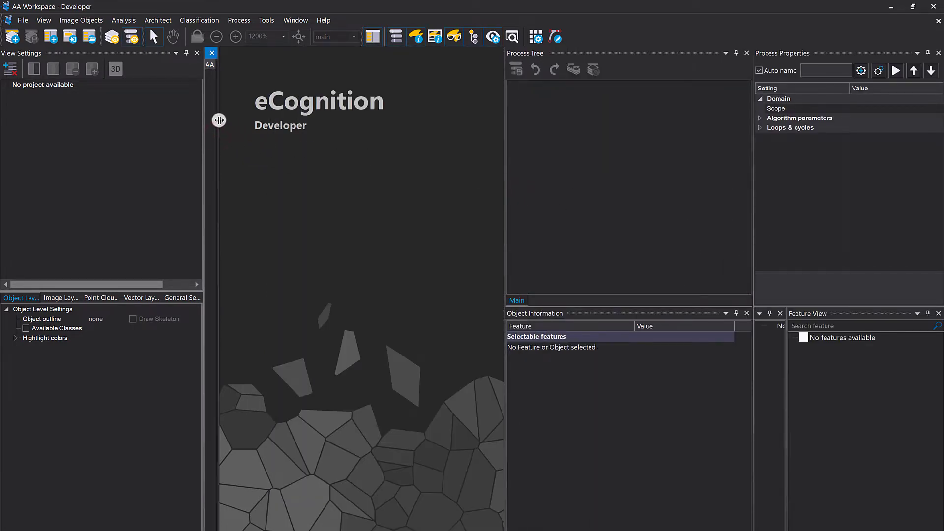
{"action": "left_click", "coordinate": [112, 40]}
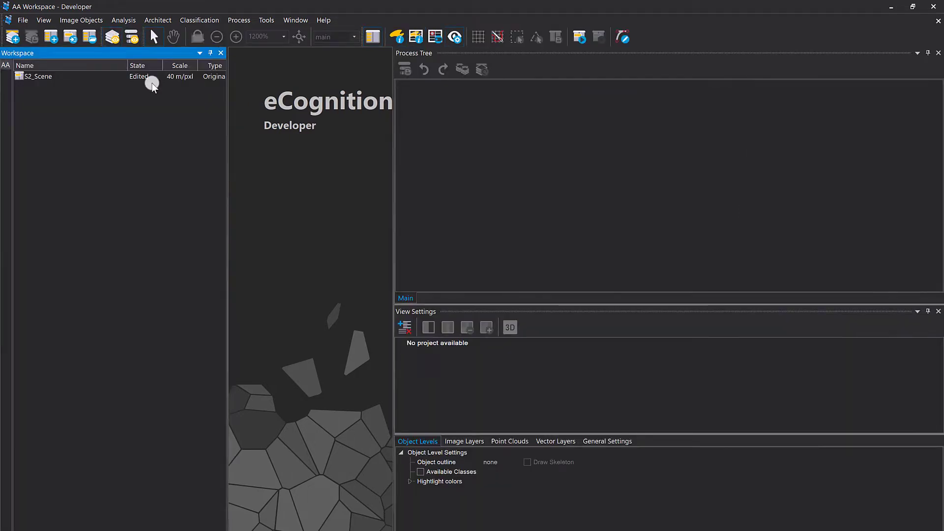
{"action": "left_click_drag", "start_coordinate": [14, 94], "coordinate": [86, 115]}
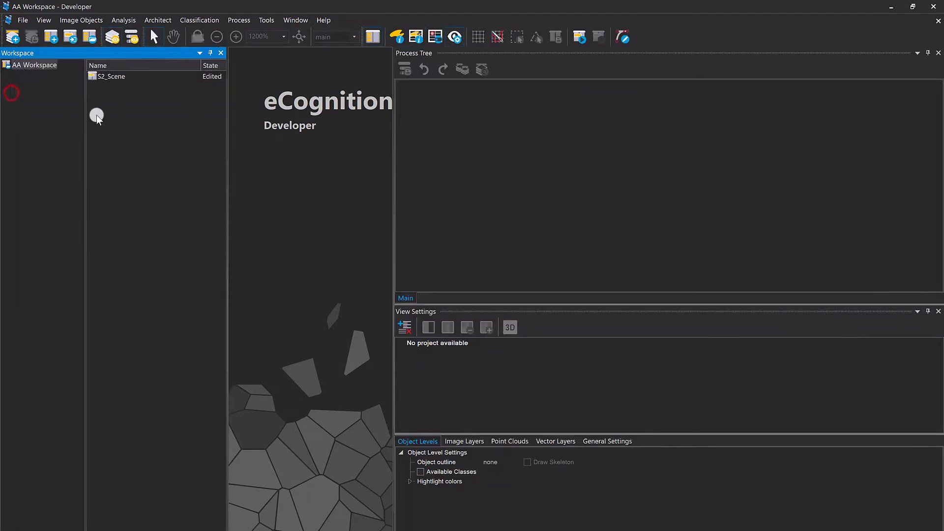
{"action": "left_click", "coordinate": [107, 79]}
{"action": "double_click", "coordinate": [107, 78]}
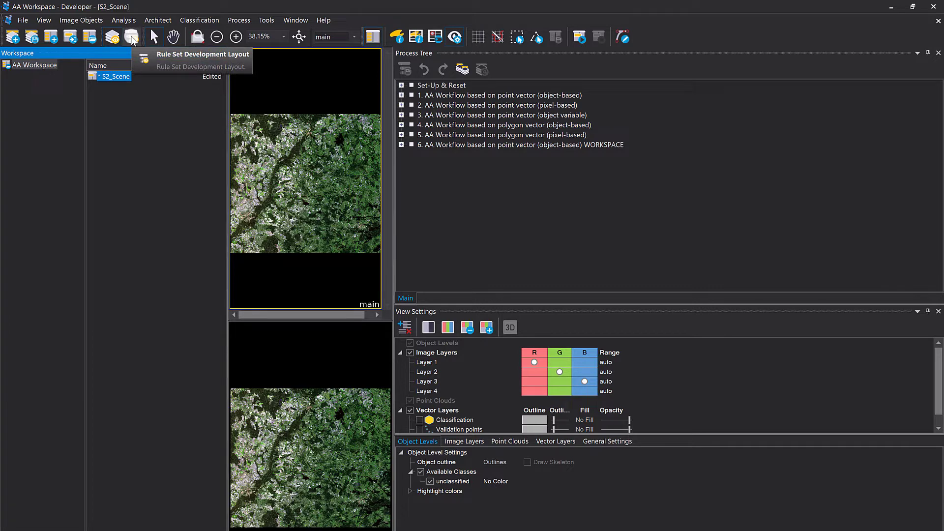
Switch to the Rule Set Development layout and enlarge the image view area beside the process tree
{"action": "left_click", "coordinate": [132, 38]}
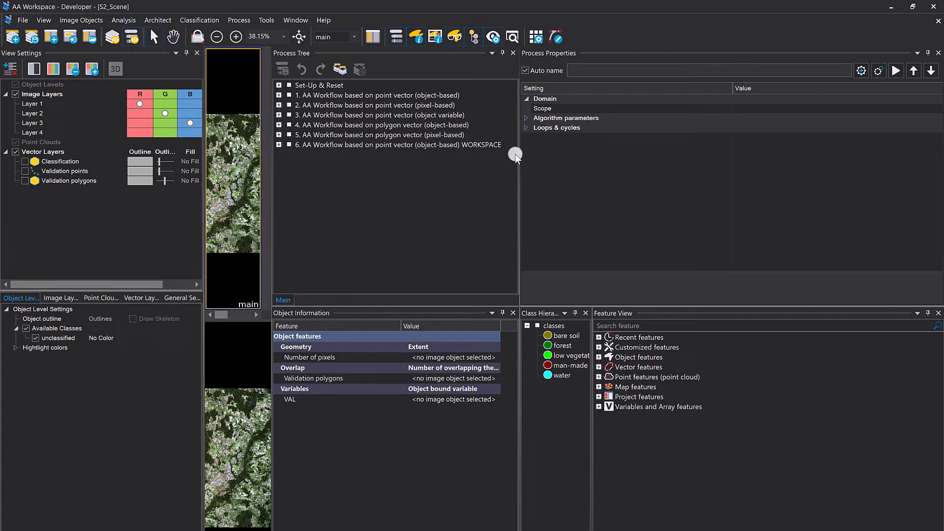
{"action": "left_click_drag", "start_coordinate": [519, 154], "coordinate": [728, 213]}
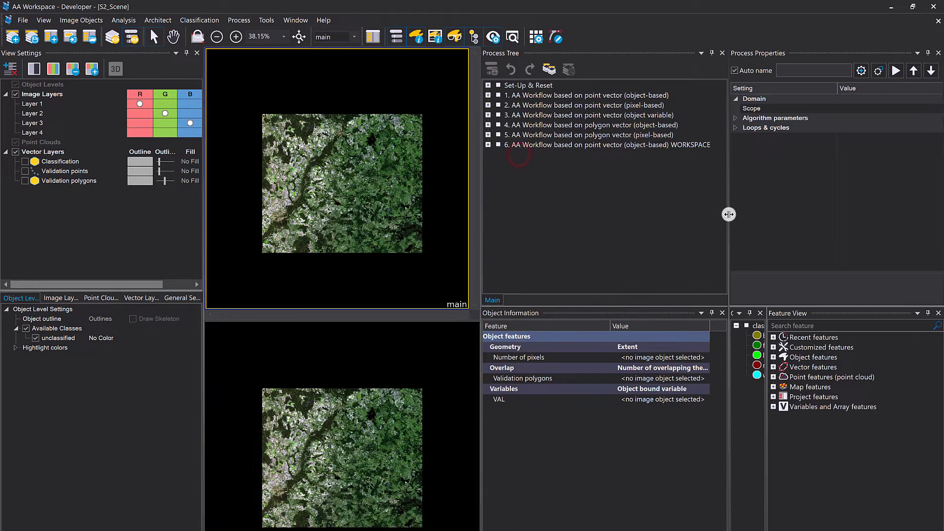
Review the child processes of Set-Up & Reset and execute that process to segment and classify the scene
{"action": "left_click", "coordinate": [512, 97]}
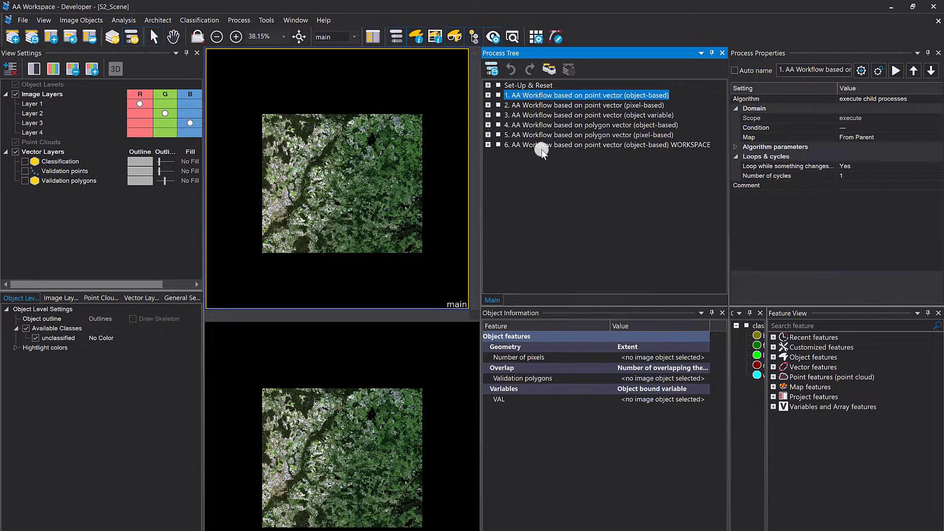
{"action": "left_click", "coordinate": [489, 85]}
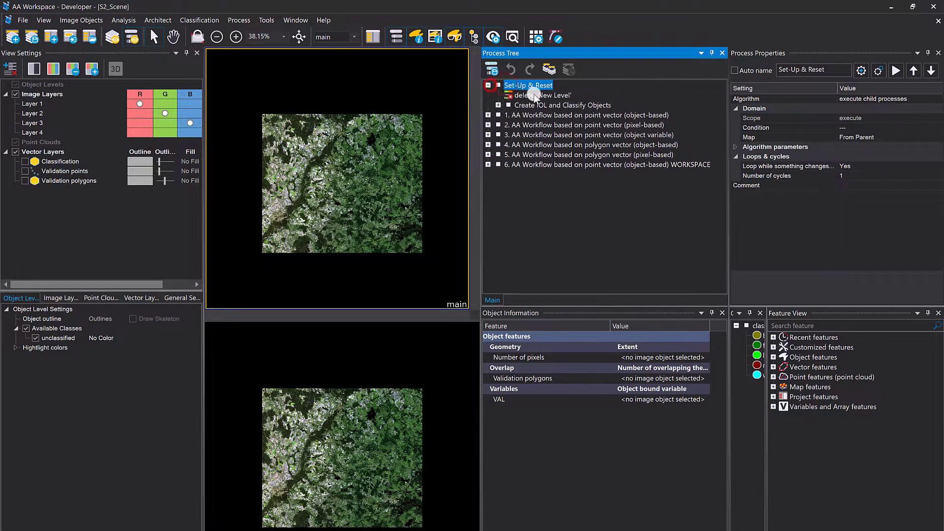
{"action": "left_click", "coordinate": [498, 105]}
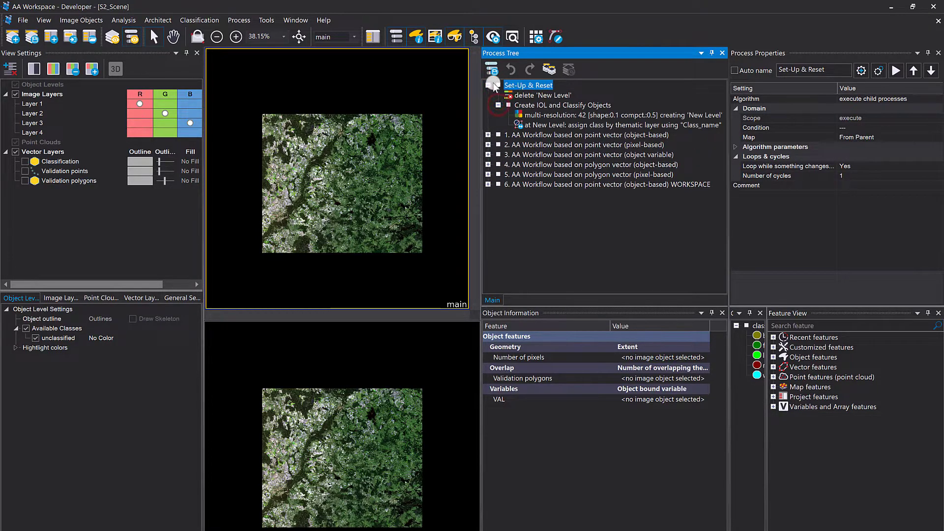
{"action": "left_click", "coordinate": [488, 85]}
{"action": "right_click", "coordinate": [520, 87]}
{"action": "left_click", "coordinate": [541, 106]}
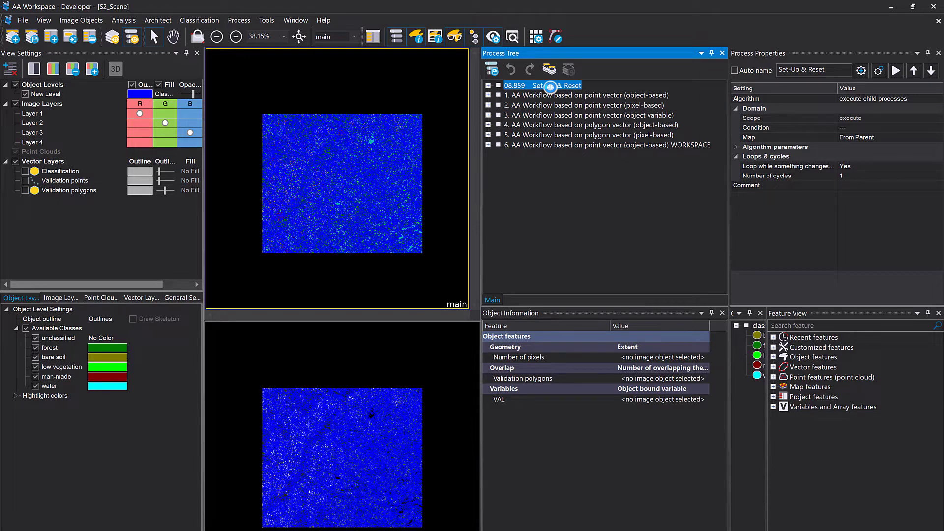
Preview the Classification vector layer over the scene with a thicker white outline, and hide it again
{"action": "left_click", "coordinate": [24, 171]}
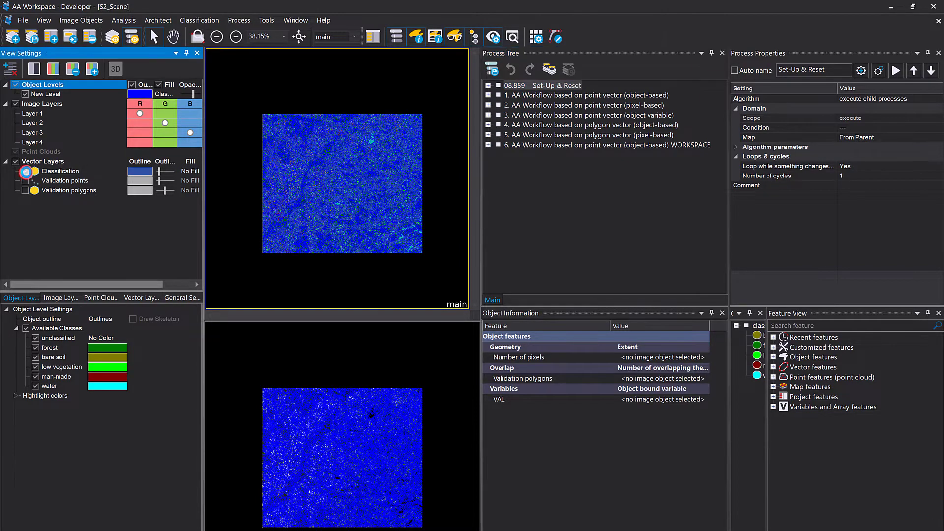
{"action": "left_click", "coordinate": [140, 171]}
{"action": "left_click", "coordinate": [133, 217]}
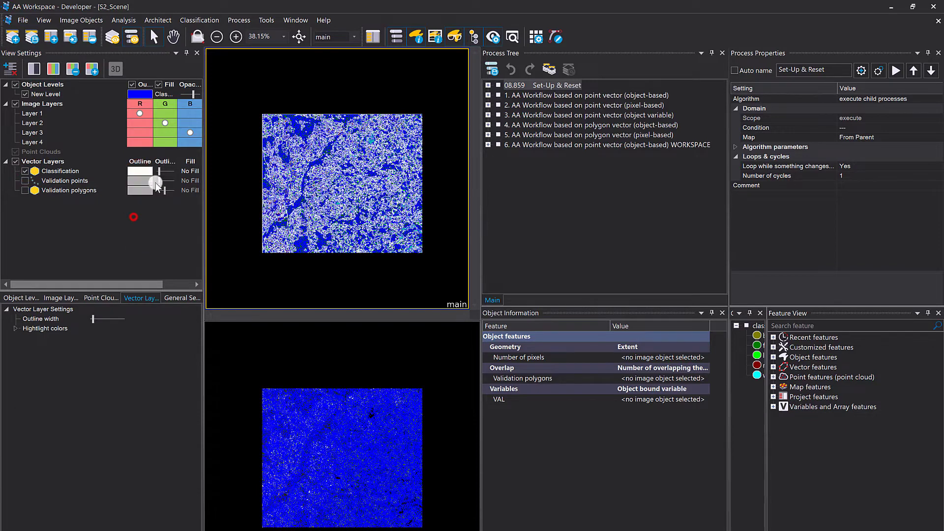
{"action": "left_click_drag", "start_coordinate": [159, 171], "coordinate": [162, 171]}
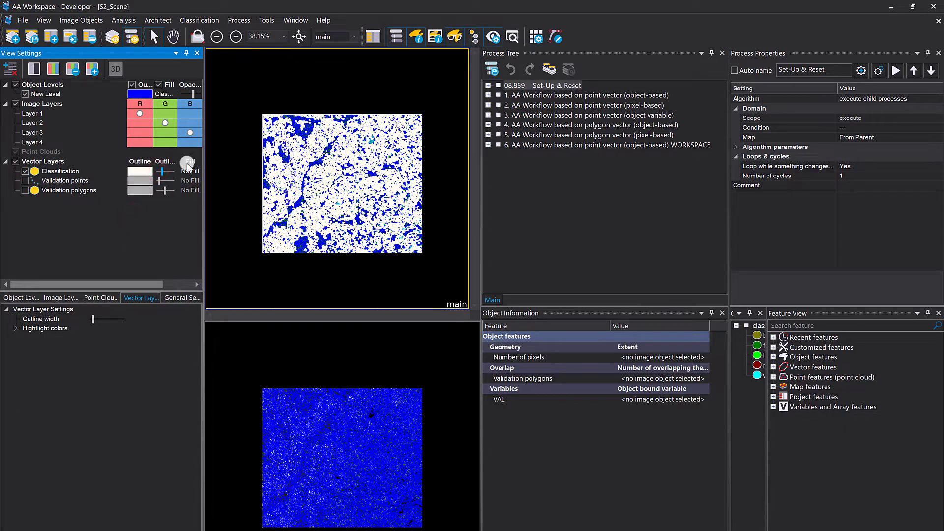
{"action": "left_click", "coordinate": [24, 171]}
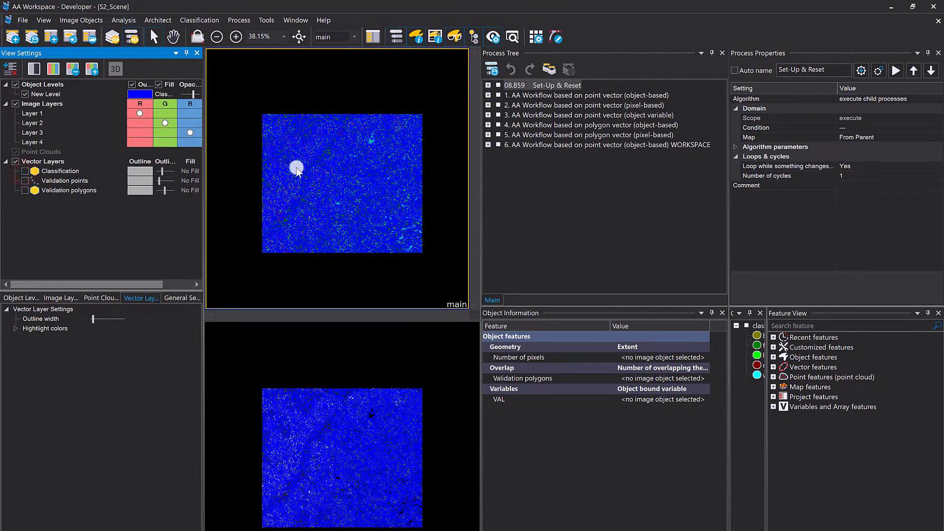
Set the New Level object outlines to black in both image views, checking the classified objects at 300% zoom
{"action": "scroll", "coordinate": [312, 142], "scroll_direction": "up", "scroll_amount": 5}
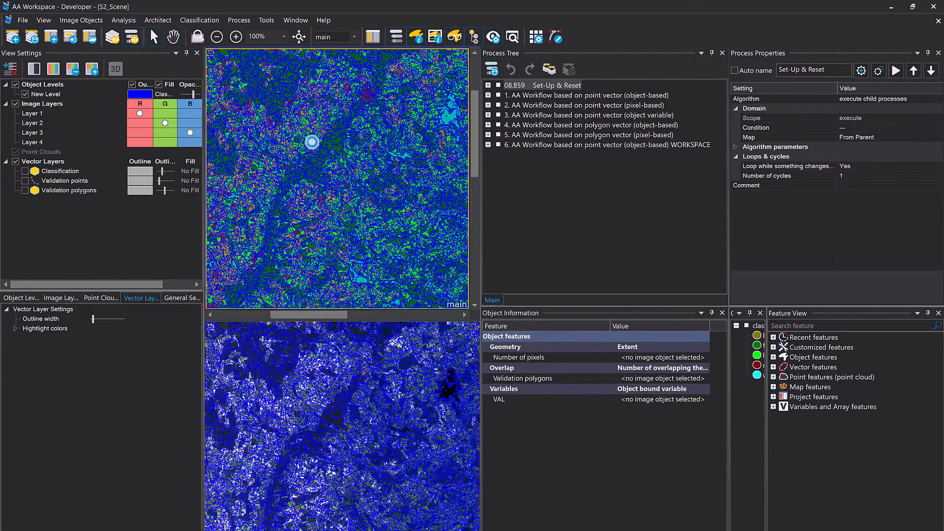
{"action": "scroll", "coordinate": [312, 142], "scroll_direction": "up", "scroll_amount": 2}
{"action": "left_click_drag", "start_coordinate": [409, 211], "coordinate": [354, 161]}
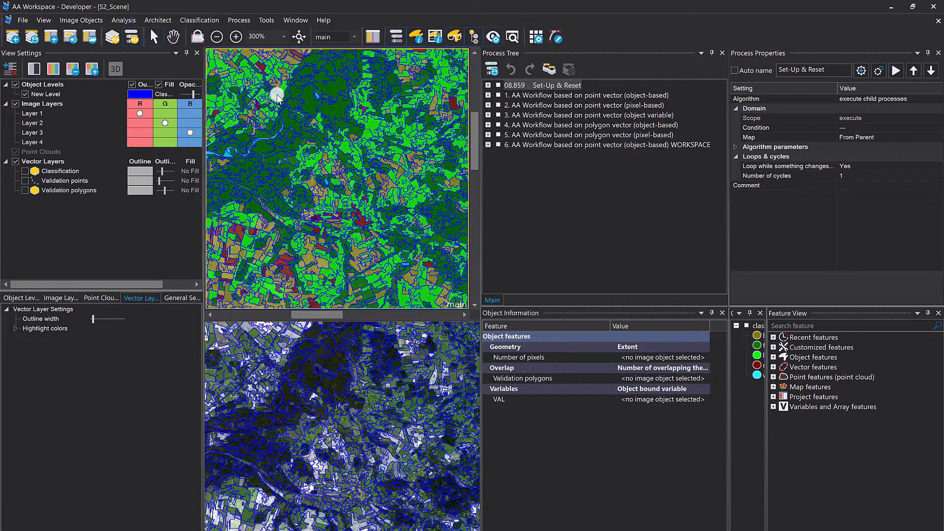
{"action": "left_click", "coordinate": [140, 94]}
{"action": "left_click", "coordinate": [135, 120]}
{"action": "left_click", "coordinate": [277, 372]}
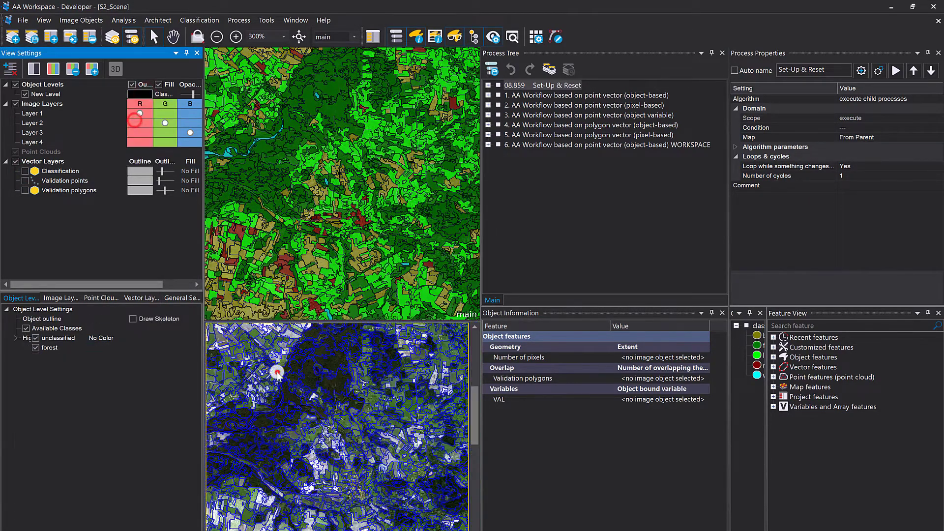
{"action": "left_click", "coordinate": [140, 94]}
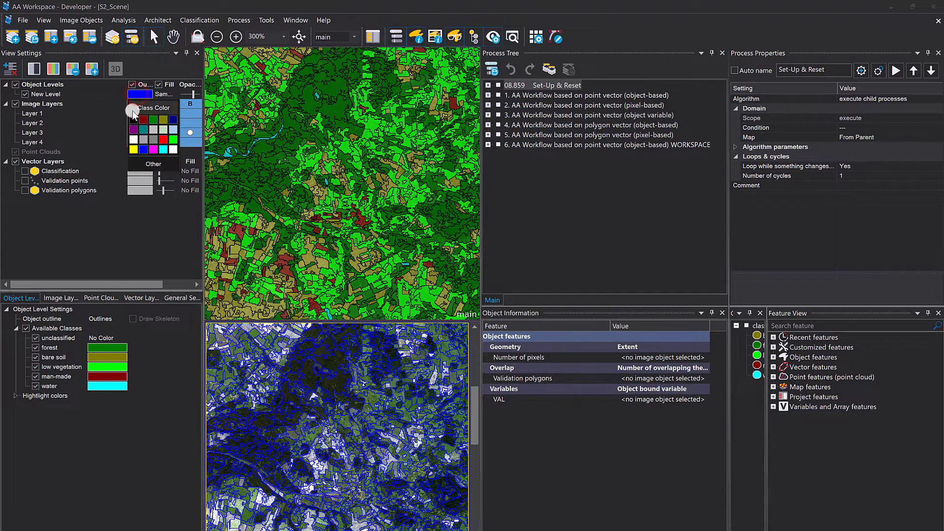
{"action": "left_click", "coordinate": [134, 119]}
{"action": "left_click", "coordinate": [346, 142]}
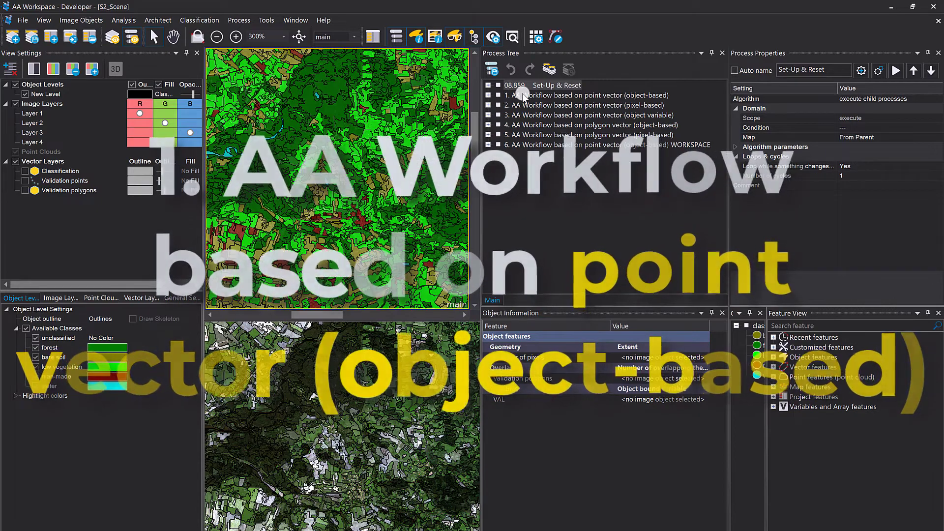
Expand the point vector (object-based) workflow and examine the settings of its sample conversion and confusion matrix export processes
{"action": "left_click", "coordinate": [522, 95]}
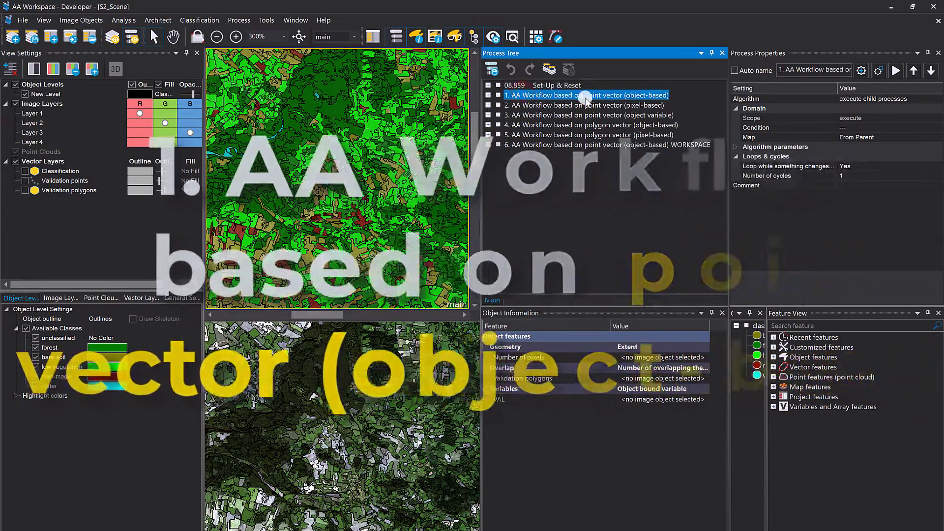
{"action": "left_click", "coordinate": [488, 95]}
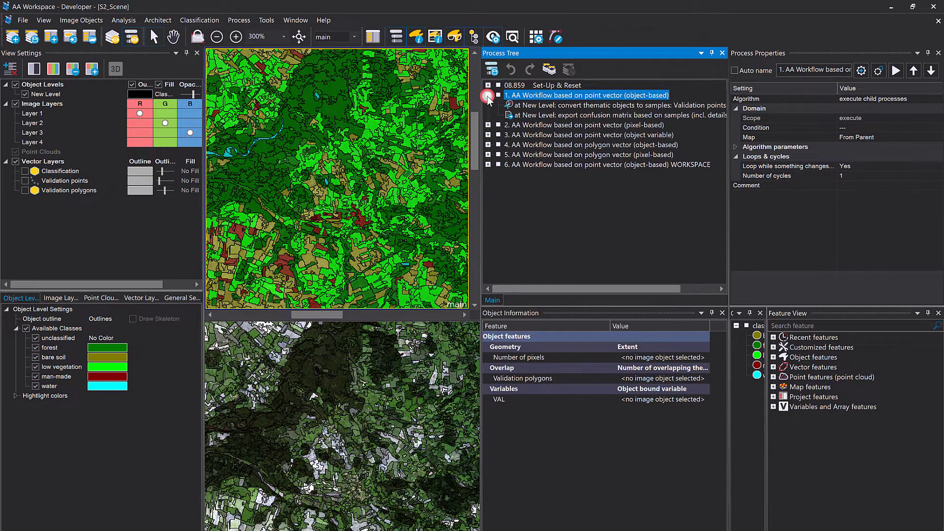
{"action": "left_click", "coordinate": [529, 105]}
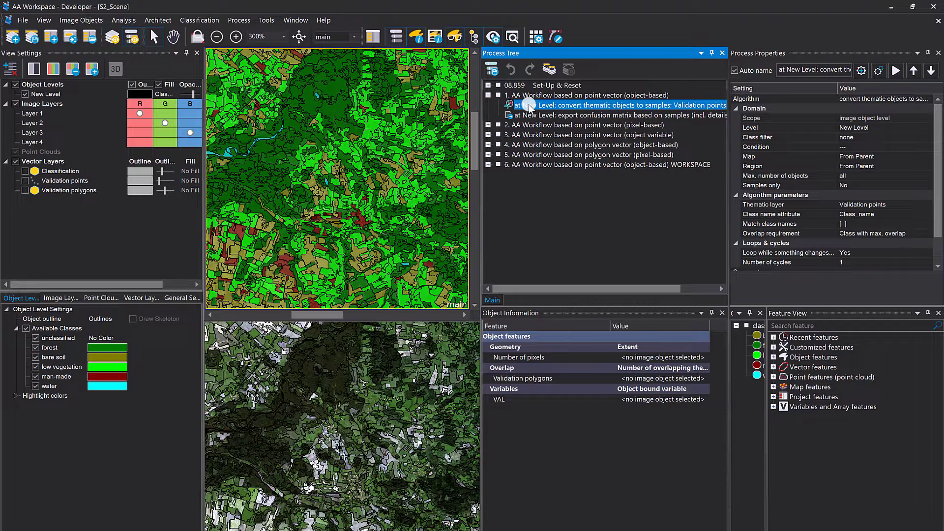
{"action": "left_click", "coordinate": [535, 115]}
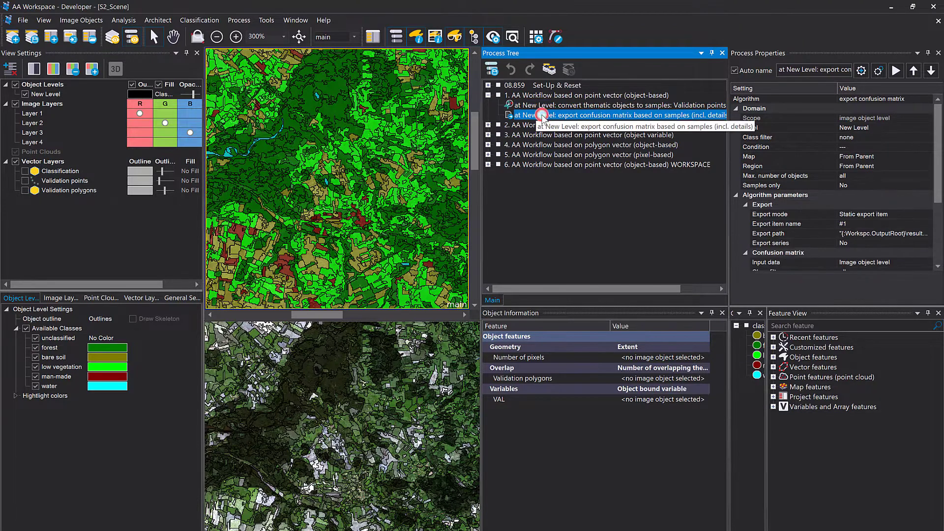
{"action": "left_click", "coordinate": [544, 106]}
{"action": "left_click", "coordinate": [538, 115]}
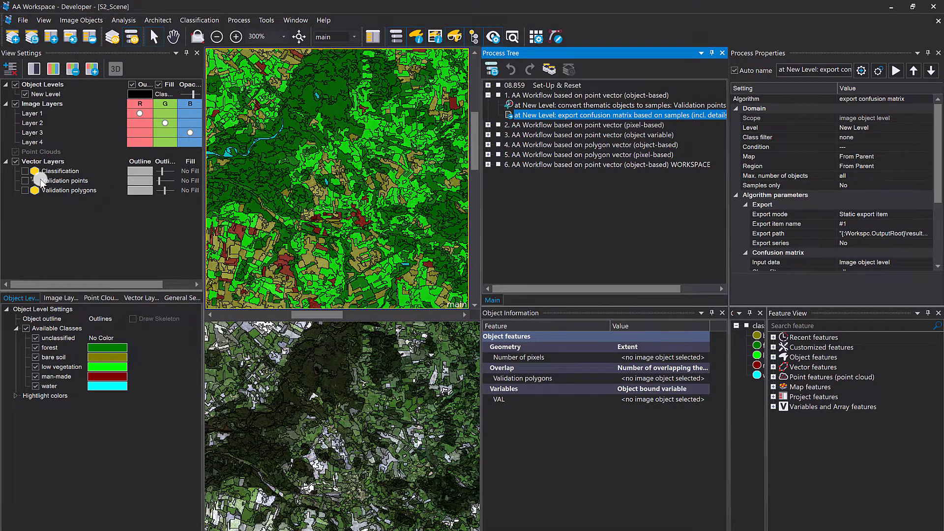
Display the Validation points layer with a larger outline width and examine the points' distribution across the classified scene
{"action": "left_click", "coordinate": [24, 181]}
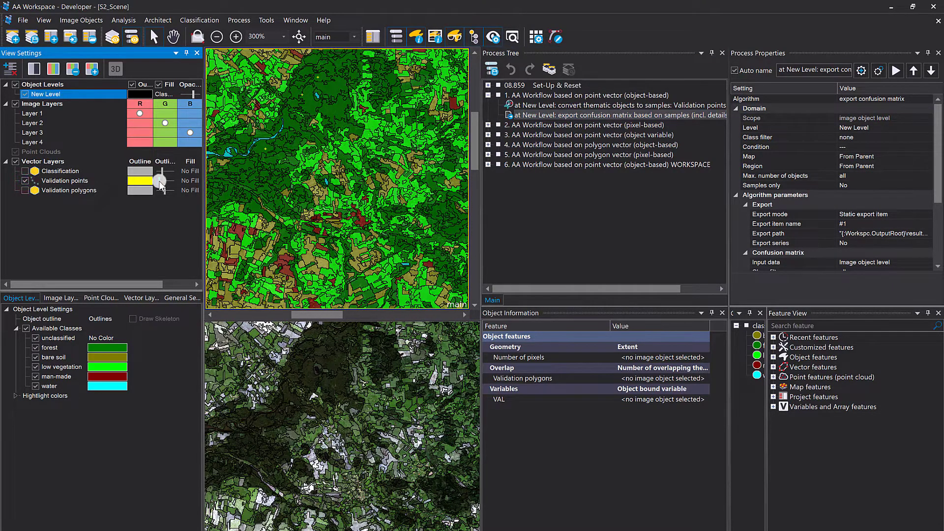
{"action": "left_click_drag", "start_coordinate": [160, 182], "coordinate": [164, 183]}
{"action": "left_click_drag", "start_coordinate": [272, 219], "coordinate": [362, 133]}
{"action": "left_click_drag", "start_coordinate": [362, 195], "coordinate": [375, 123]}
{"action": "scroll", "coordinate": [324, 201], "scroll_direction": "down", "scroll_amount": 1}
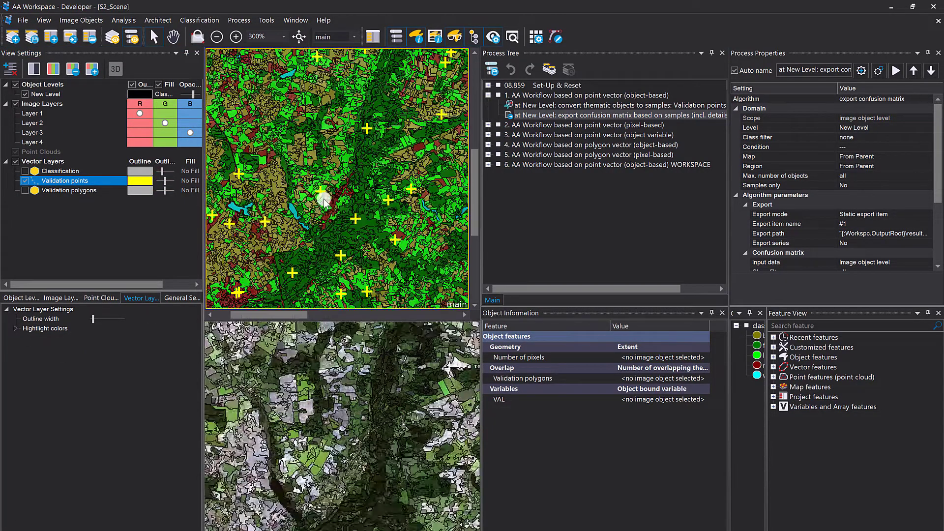
{"action": "left_click_drag", "start_coordinate": [311, 230], "coordinate": [368, 149]}
{"action": "left_click_drag", "start_coordinate": [288, 253], "coordinate": [345, 150]}
{"action": "mouse_move", "coordinate": [299, 202]}
{"action": "left_mouse_down"}
{"action": "mouse_move", "coordinate": [350, 151]}
{"action": "mouse_move", "coordinate": [293, 202]}
{"action": "left_mouse_up"}
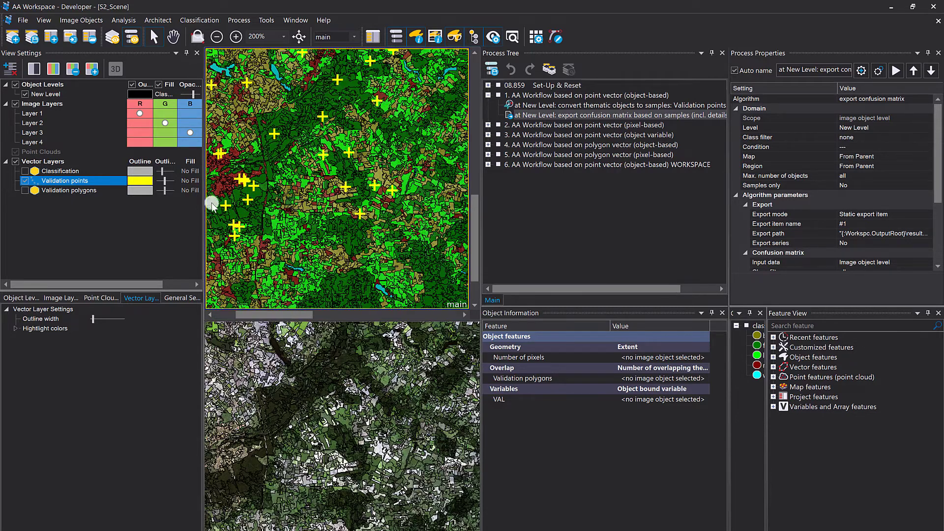
Examine the Validation polygons layer in place of the points, and restore the display of Validation points
{"action": "left_click", "coordinate": [24, 180]}
{"action": "left_click", "coordinate": [25, 189]}
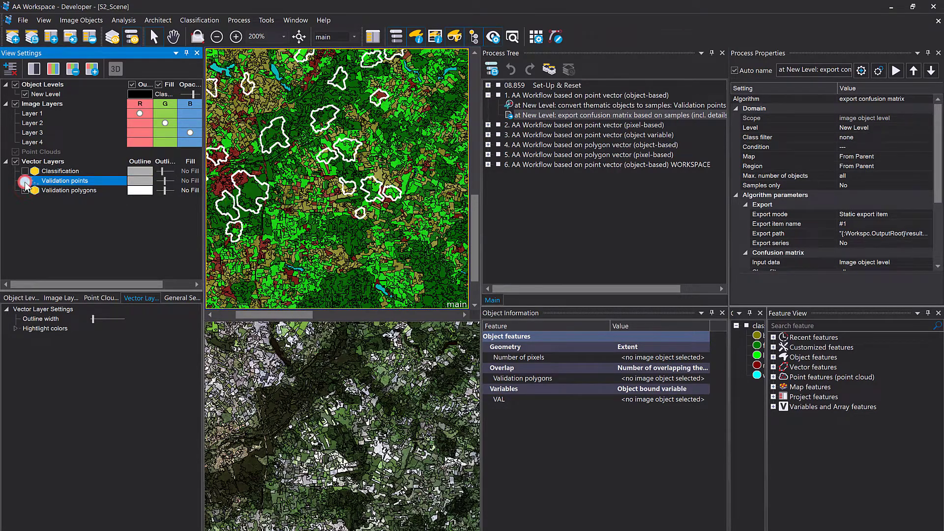
{"action": "left_click_drag", "start_coordinate": [293, 184], "coordinate": [354, 210]}
{"action": "left_click_drag", "start_coordinate": [357, 242], "coordinate": [199, 202]}
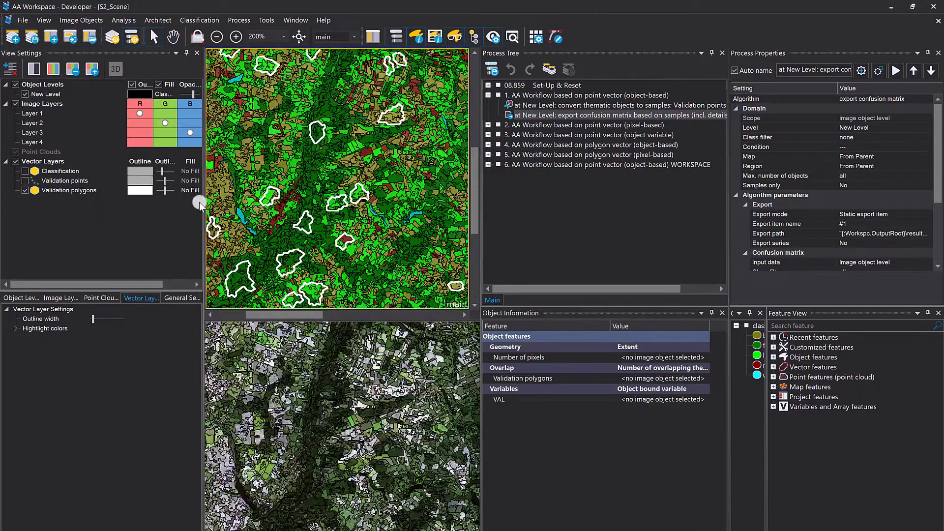
{"action": "left_click", "coordinate": [25, 180]}
{"action": "left_click", "coordinate": [25, 190]}
{"action": "scroll", "coordinate": [314, 162], "scroll_direction": "up", "scroll_amount": 1}
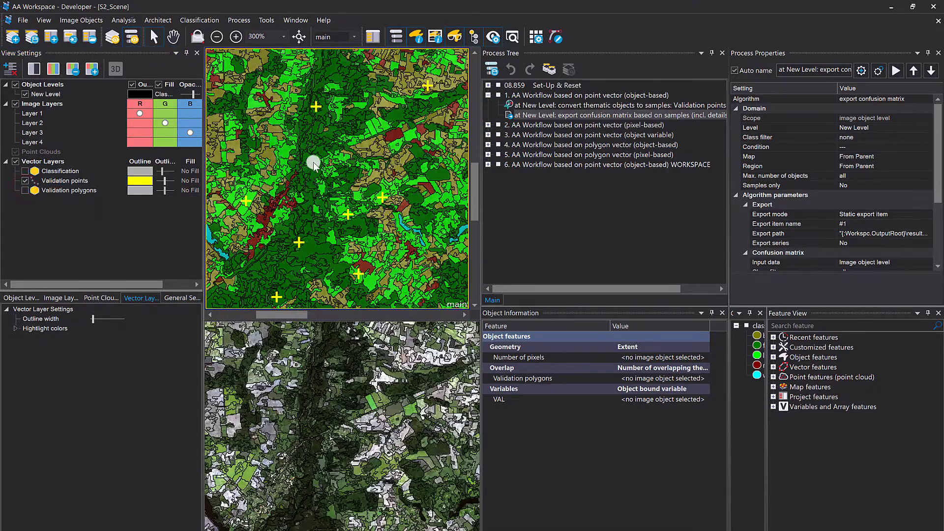
Open the convert thematic objects to samples process for editing and review its algorithm
{"action": "left_click", "coordinate": [522, 105]}
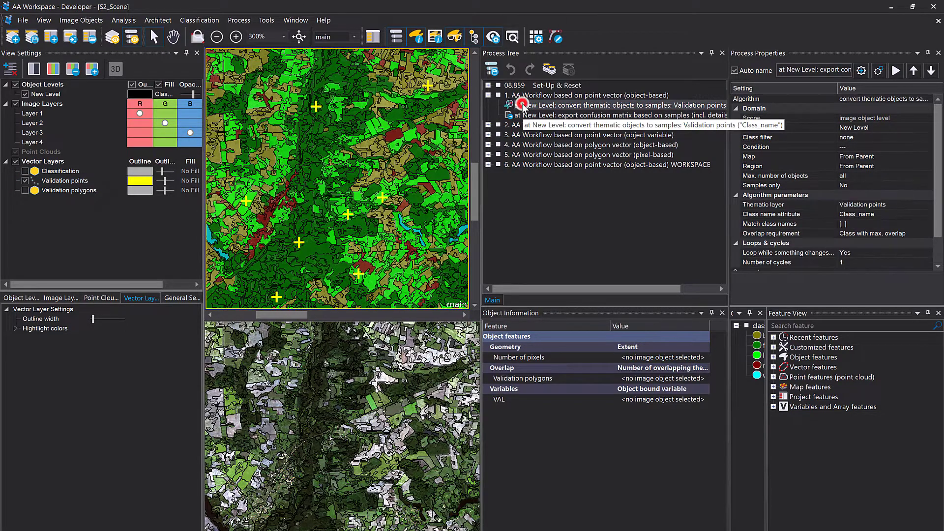
{"action": "double_click", "coordinate": [529, 106]}
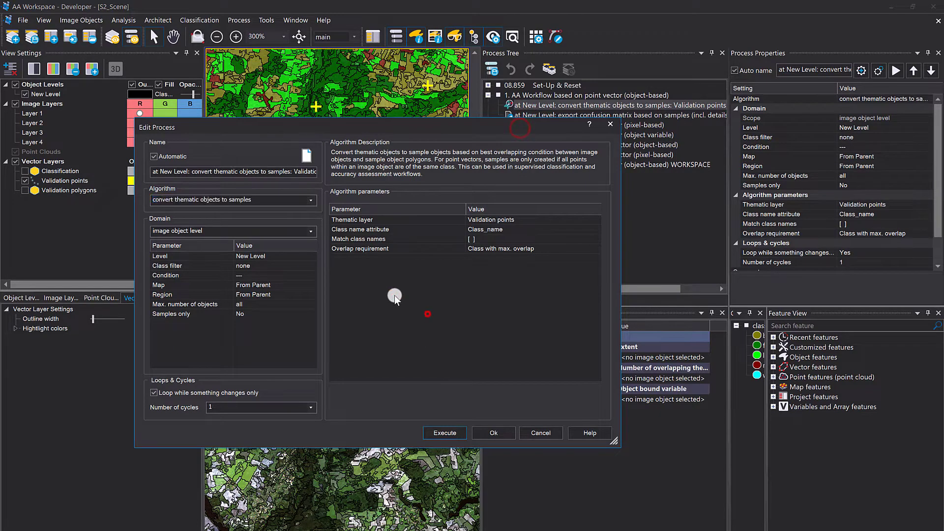
{"action": "left_click", "coordinate": [260, 204]}
{"action": "double_click", "coordinate": [260, 203]}
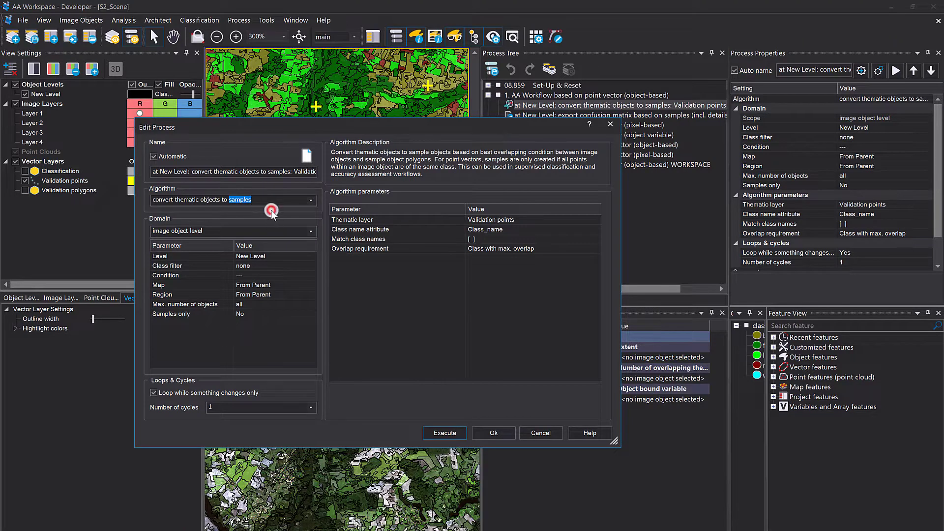
Examine the thematic layer, class name attribute and class name matching parameters of the sample conversion process
{"action": "left_click", "coordinate": [398, 308]}
{"action": "left_click", "coordinate": [577, 218]}
{"action": "left_click", "coordinate": [432, 234]}
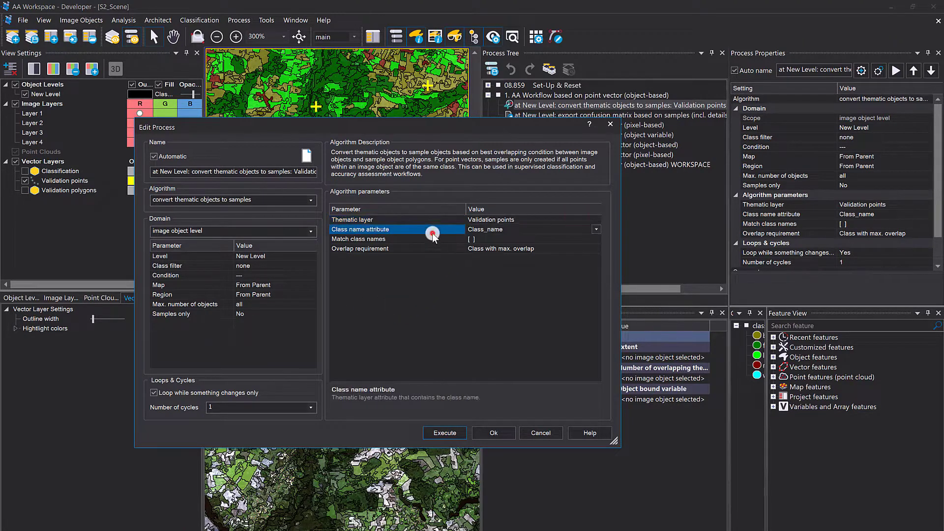
{"action": "left_click", "coordinate": [595, 230]}
{"action": "left_click", "coordinate": [530, 239]}
{"action": "left_click", "coordinate": [434, 239]}
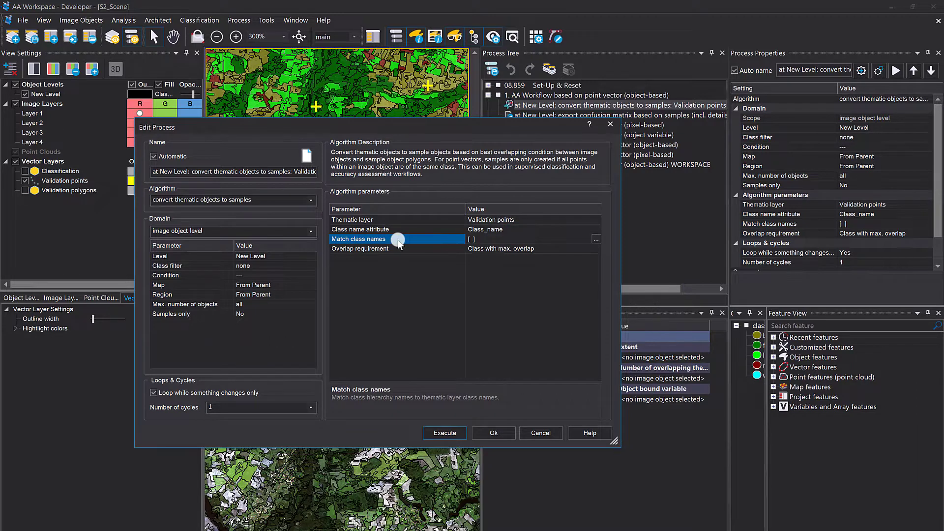
Open the class name matching table and review the classes available as the mapped value for water
{"action": "left_click", "coordinate": [596, 239]}
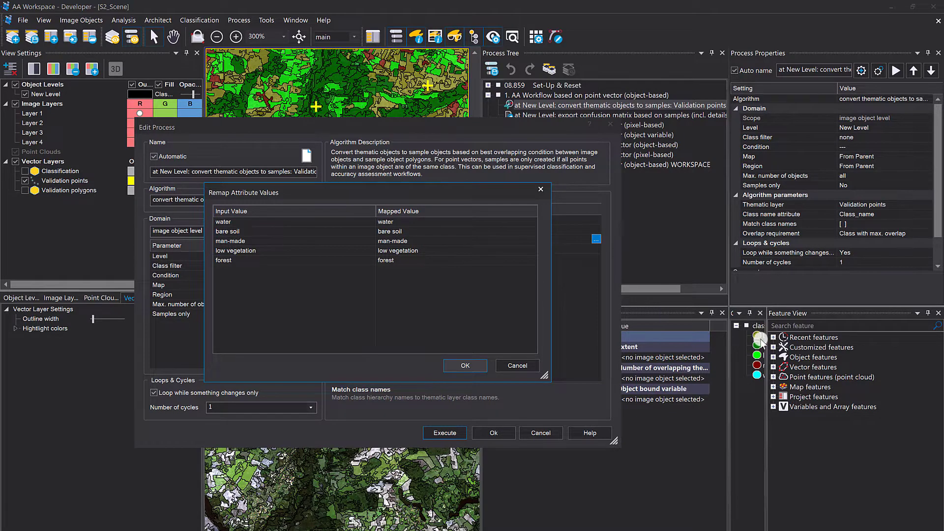
{"action": "left_click", "coordinate": [449, 301]}
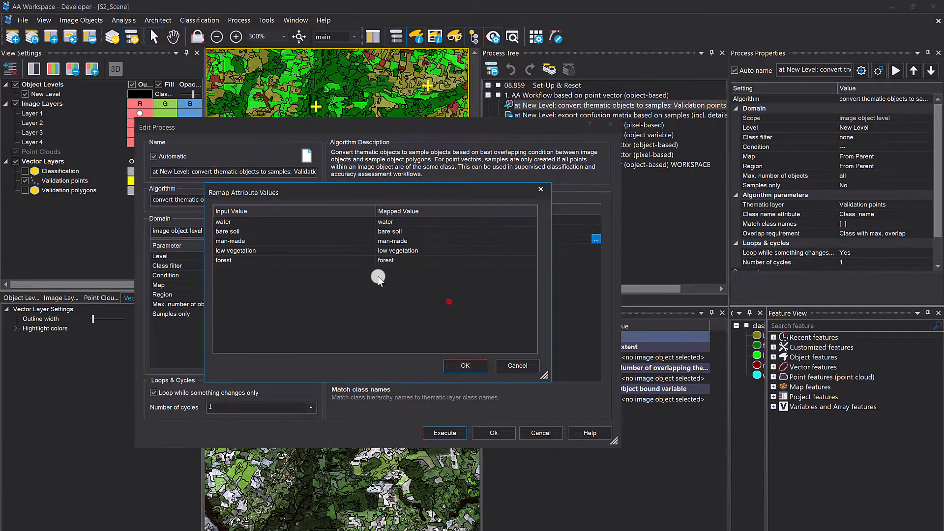
{"action": "left_click", "coordinate": [530, 224]}
{"action": "left_click", "coordinate": [532, 225]}
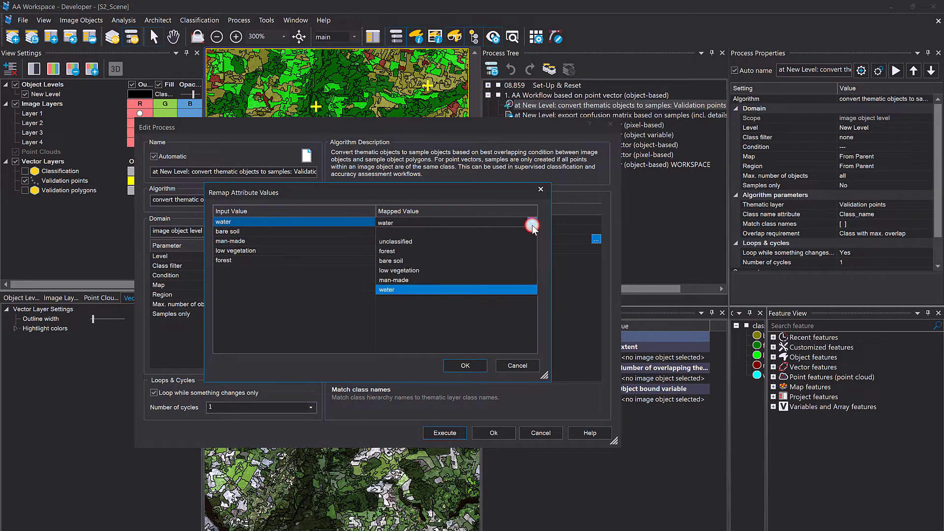
{"action": "left_click", "coordinate": [531, 222]}
{"action": "left_click", "coordinate": [311, 222]}
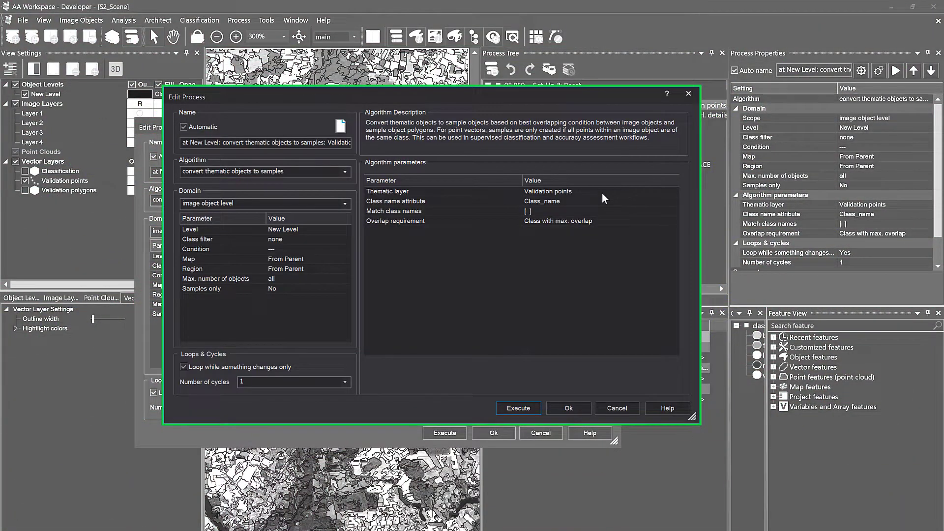
In the sample conversion's class name matching, map water to Wasser and bare soil to keine Vegetation
{"action": "left_click", "coordinate": [573, 211]}
{"action": "left_click", "coordinate": [673, 211]}
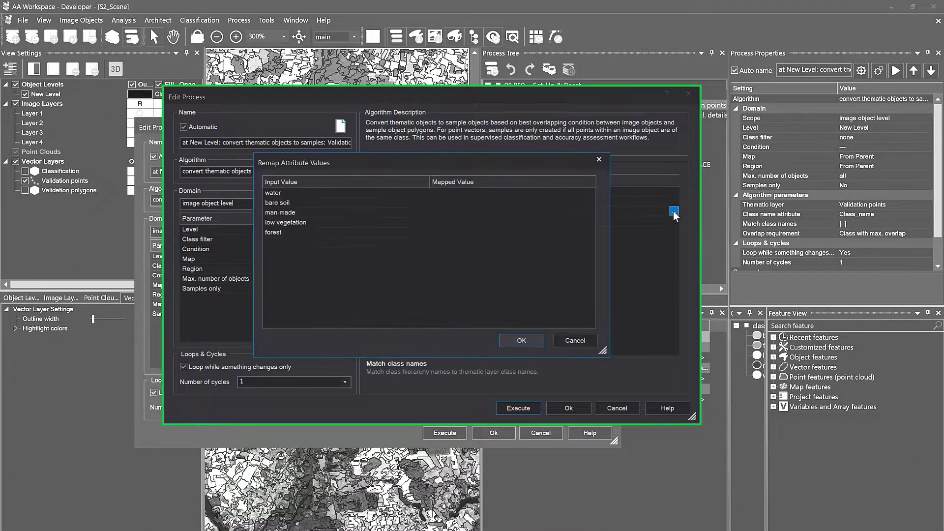
{"action": "left_click", "coordinate": [591, 194]}
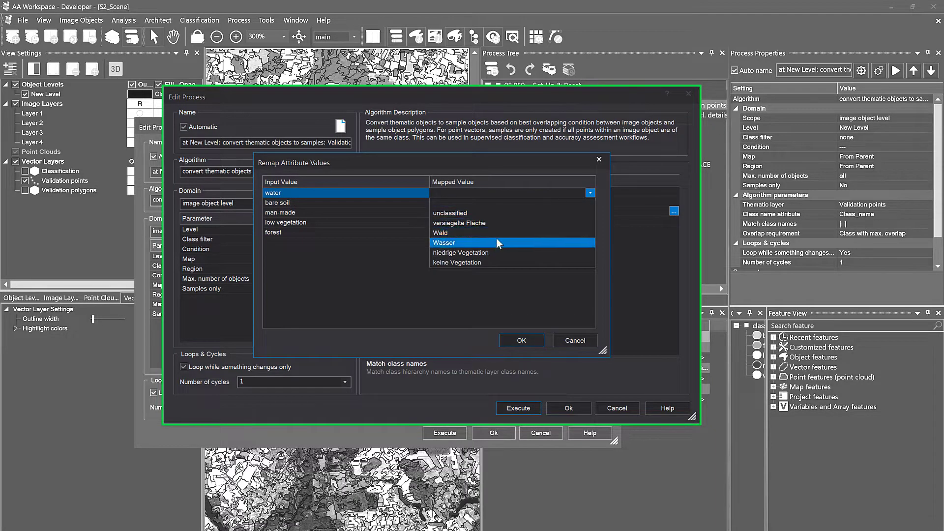
{"action": "left_click", "coordinate": [497, 242]}
{"action": "left_click", "coordinate": [591, 203]}
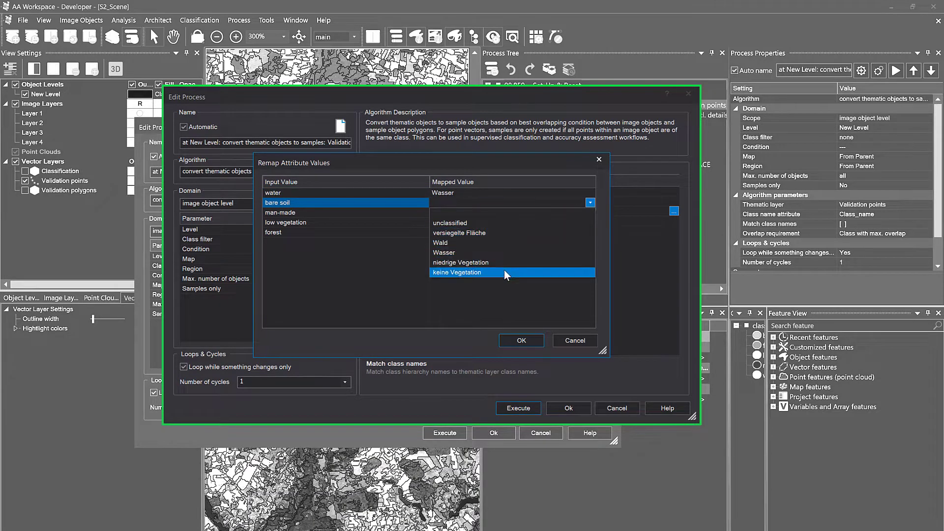
{"action": "left_click", "coordinate": [504, 272]}
Map man-made to versiegelte Fläche, low vegetation to niedrige Vegetation and forest to Wald, and accept the class name matching
{"action": "left_click", "coordinate": [590, 213]}
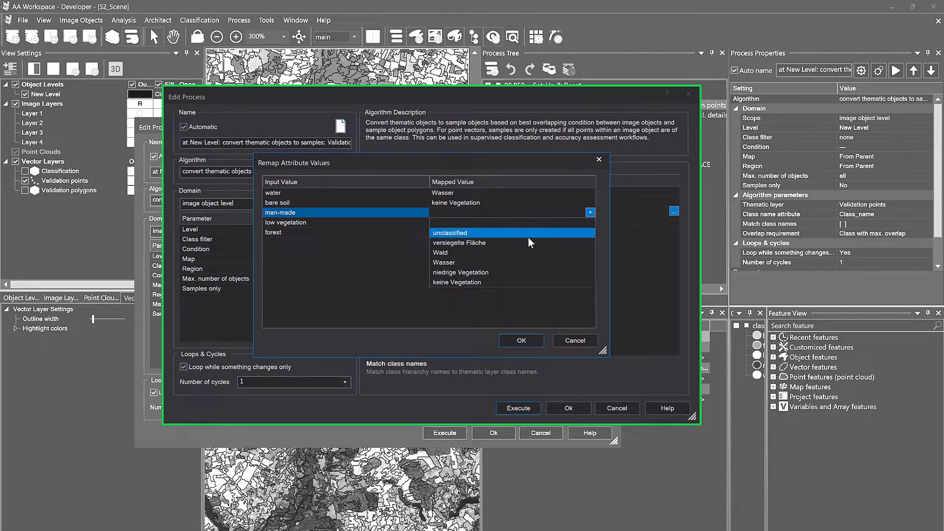
{"action": "left_click", "coordinate": [578, 232]}
{"action": "left_click", "coordinate": [590, 222]}
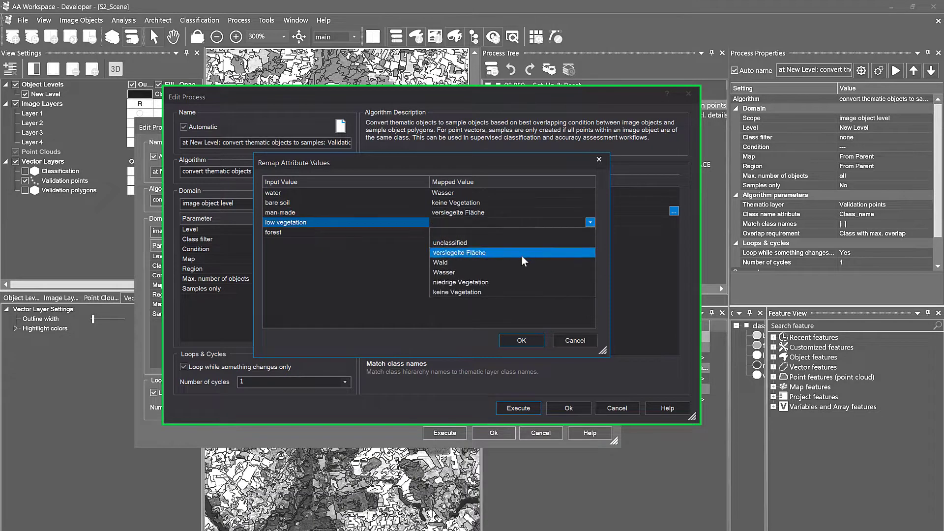
{"action": "left_click", "coordinate": [509, 281]}
{"action": "left_click", "coordinate": [589, 232]}
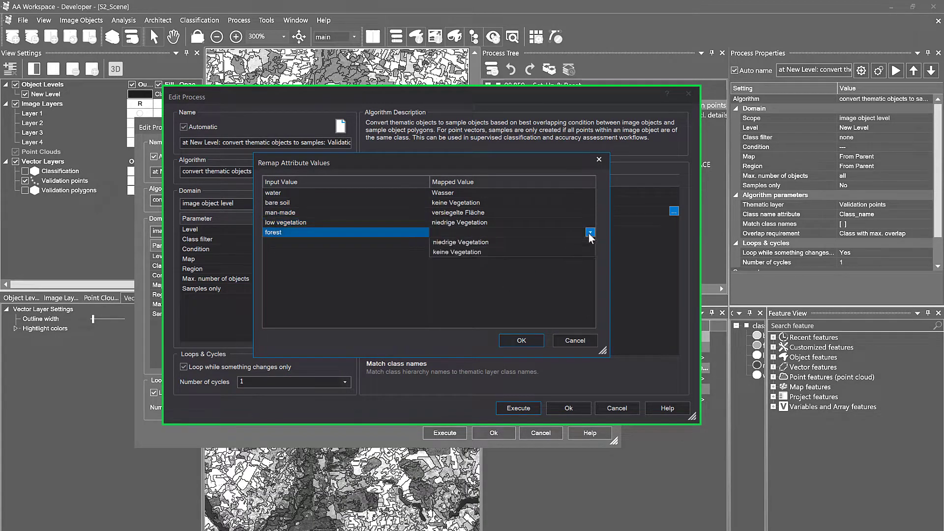
{"action": "left_click", "coordinate": [589, 233]}
{"action": "left_click", "coordinate": [522, 268]}
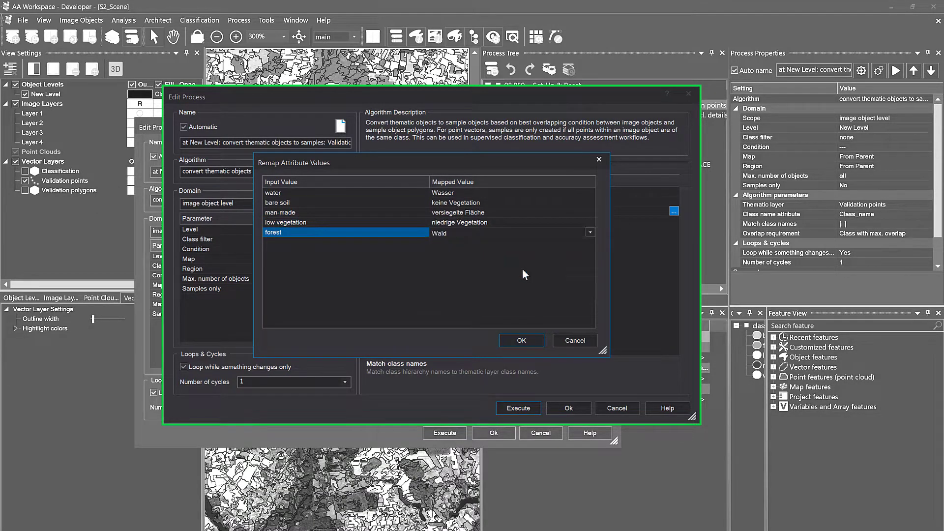
{"action": "left_click", "coordinate": [522, 339]}
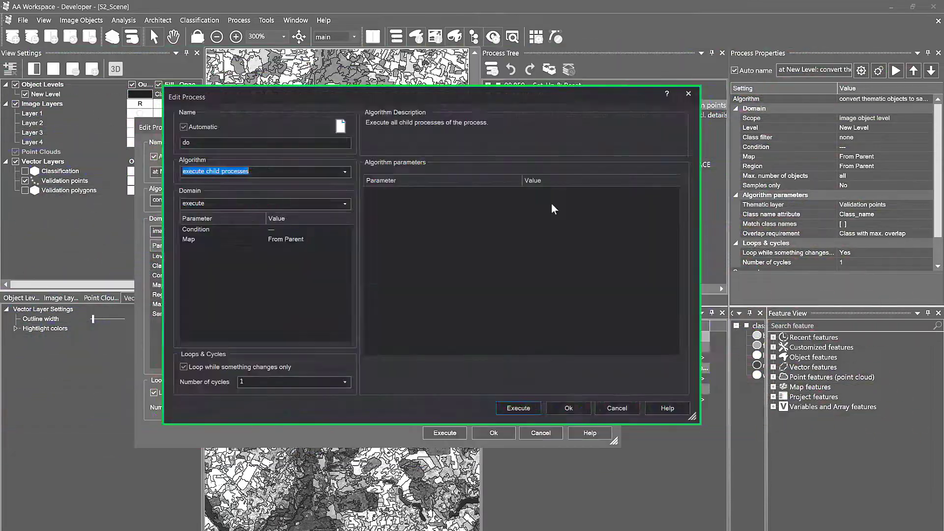
Set the new process to the update/map thematic attribute algorithm, with Validation points as thematic layer and Class_name as input attribute
{"action": "type", "text": "map"}
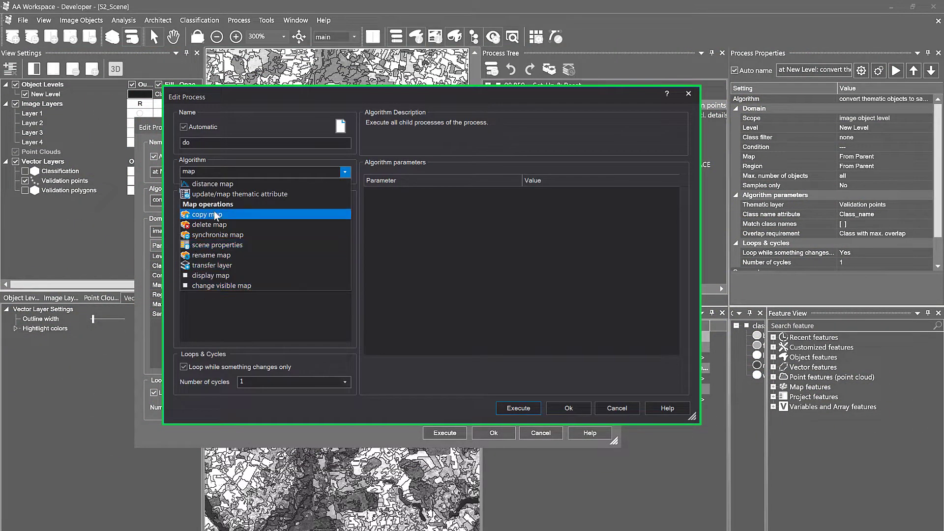
{"action": "left_click", "coordinate": [221, 194]}
{"action": "left_click", "coordinate": [472, 330]}
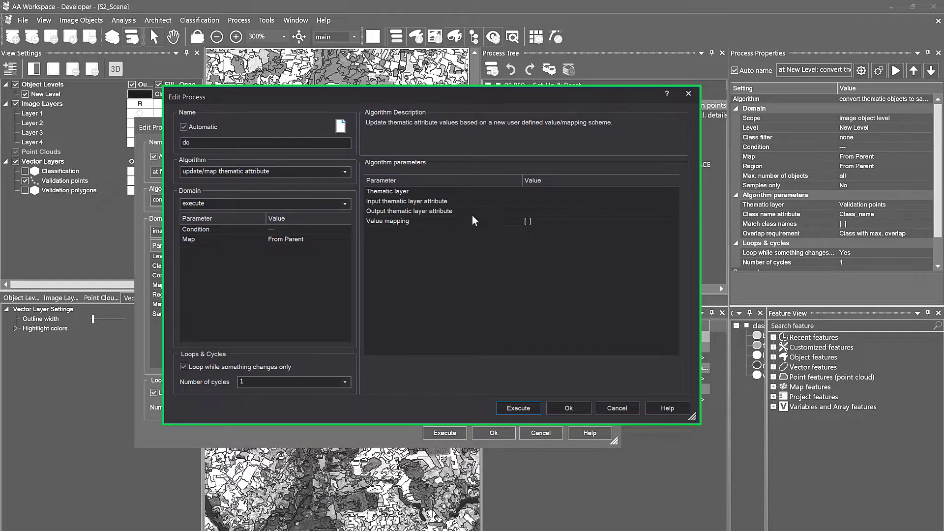
{"action": "left_click", "coordinate": [666, 193]}
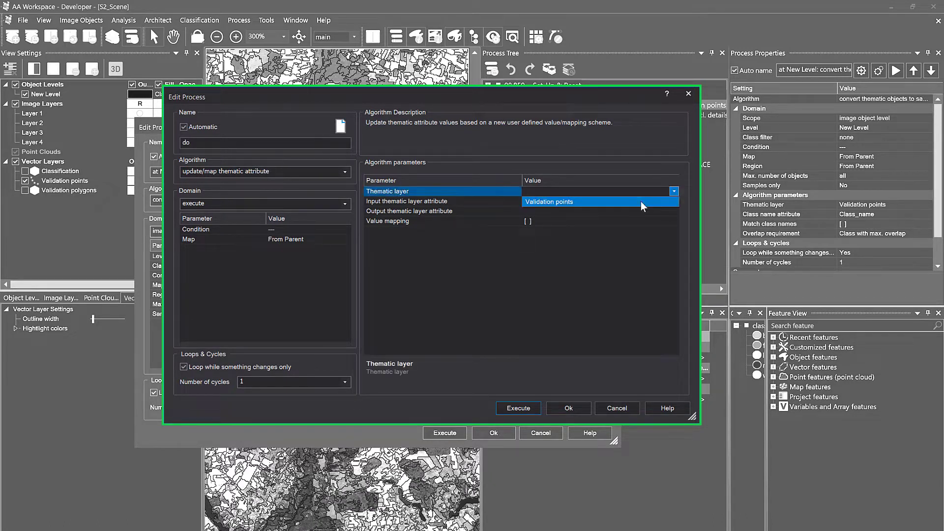
{"action": "left_click", "coordinate": [642, 201]}
Direct the output of the thematic attribute update to a new attribute named "remap"
{"action": "left_click", "coordinate": [551, 211]}
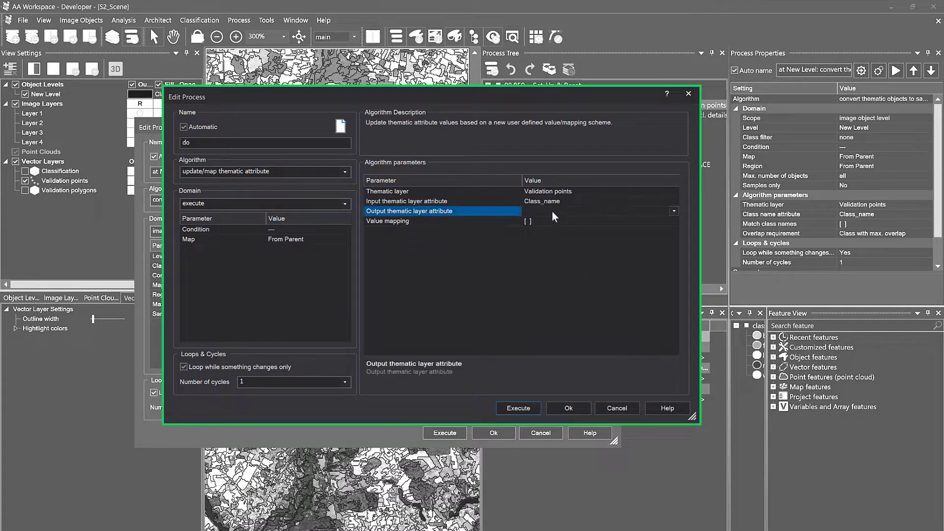
{"action": "left_click", "coordinate": [674, 211]}
{"action": "left_click", "coordinate": [673, 212]}
{"action": "left_click", "coordinate": [674, 213]}
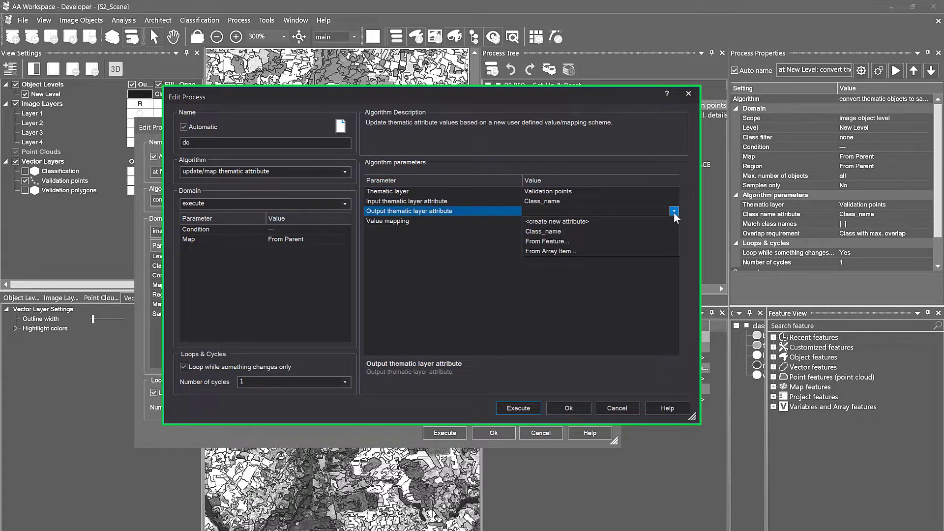
{"action": "left_click", "coordinate": [660, 222]}
{"action": "left_click", "coordinate": [532, 221]}
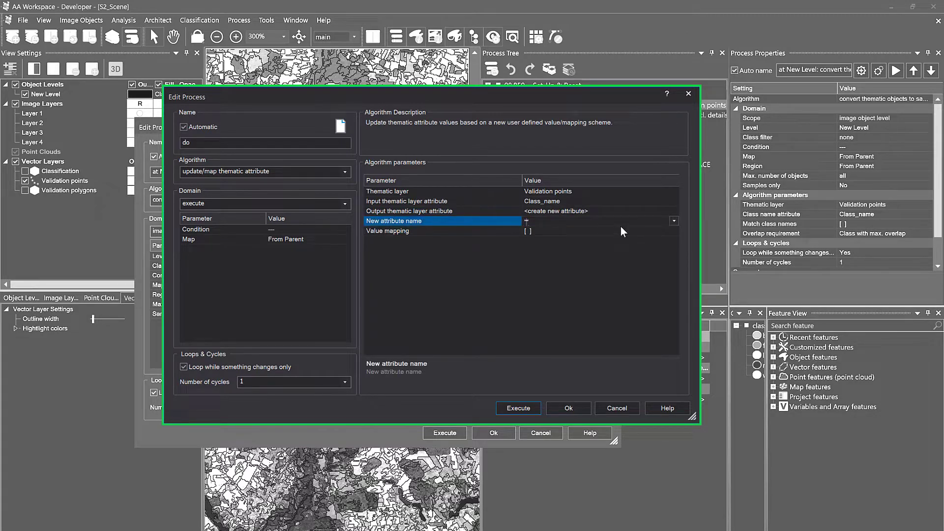
{"action": "type", "text": "remap"}
{"action": "left_click", "coordinate": [583, 294]}
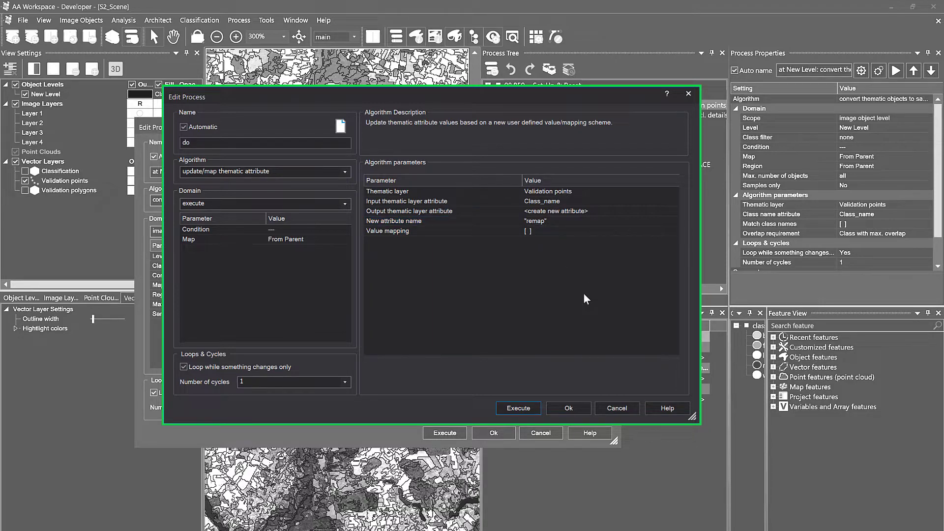
In the thematic attribute's value mapping, assign water to the class Wasser and bare soil to keine Vegetation
{"action": "left_click", "coordinate": [672, 233]}
{"action": "left_click", "coordinate": [674, 230]}
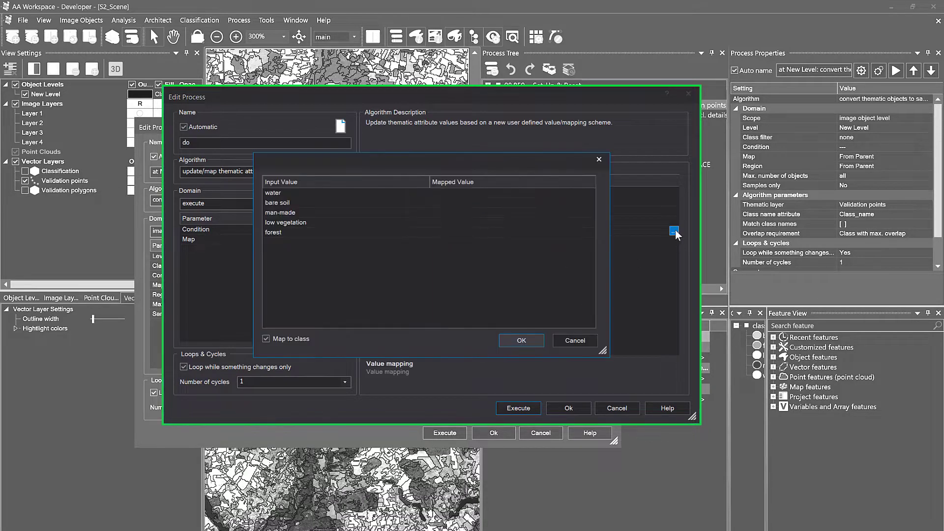
{"action": "left_click", "coordinate": [589, 196]}
{"action": "left_click", "coordinate": [590, 194]}
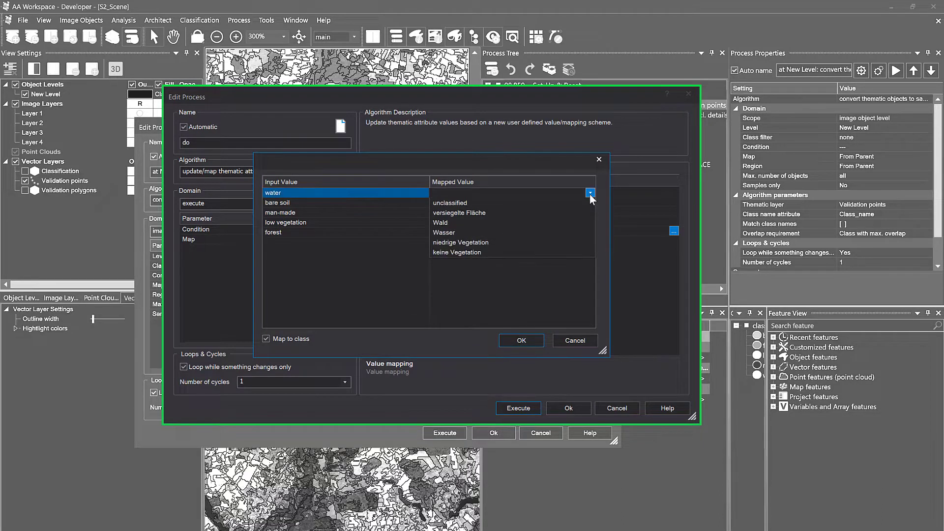
{"action": "left_click", "coordinate": [539, 243]}
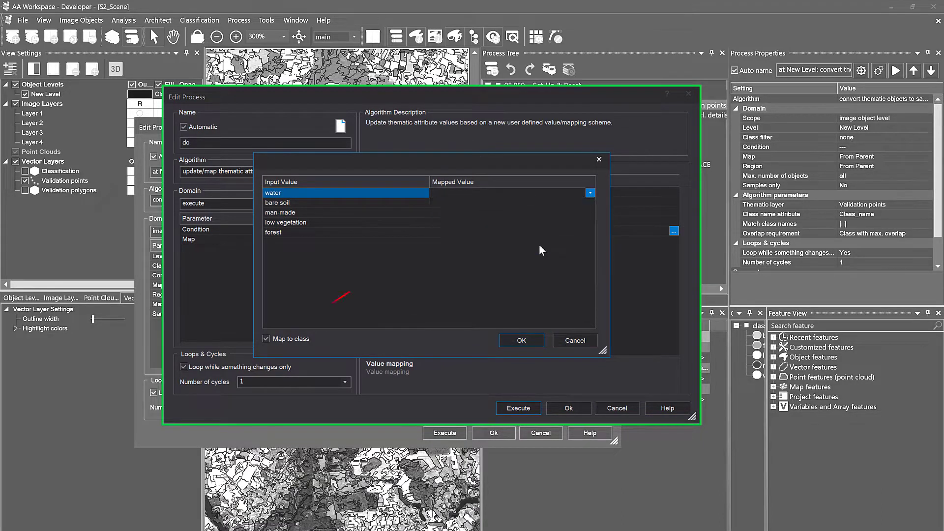
{"action": "left_click", "coordinate": [591, 200]}
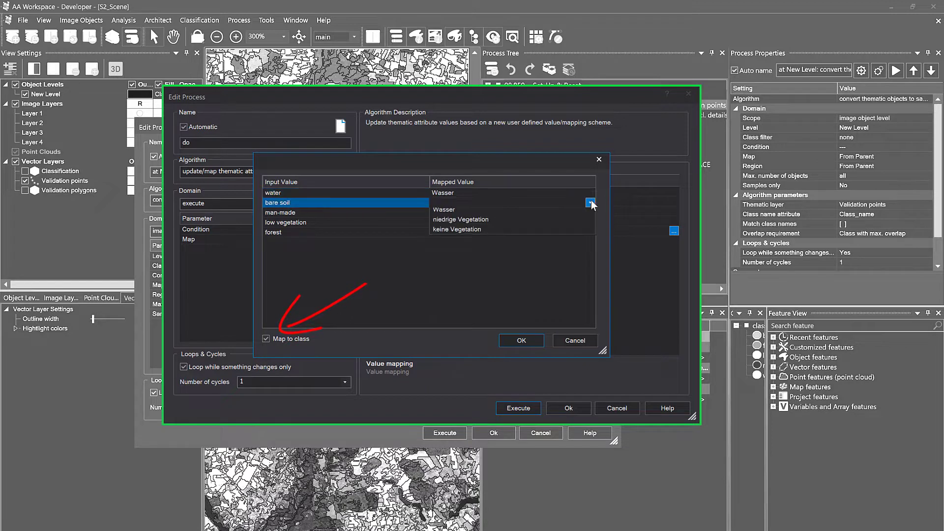
{"action": "left_click", "coordinate": [590, 203]}
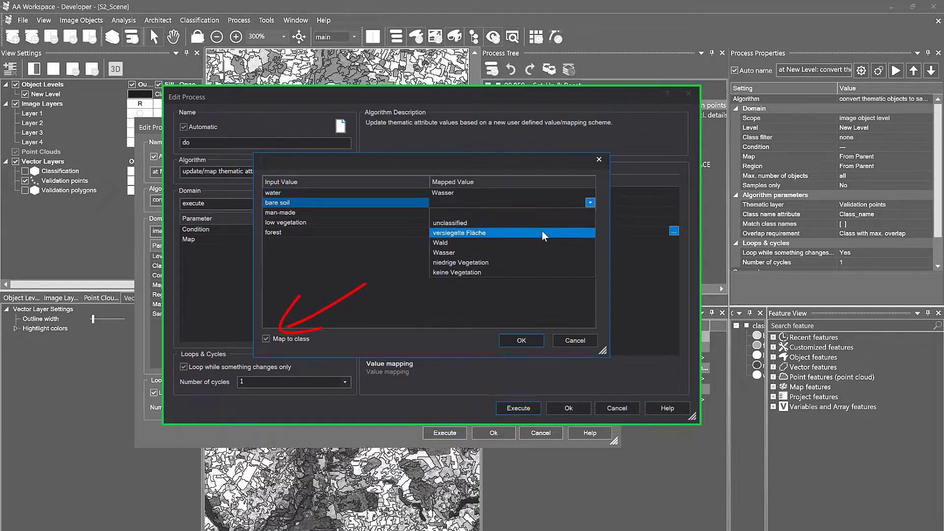
{"action": "left_click", "coordinate": [524, 271]}
Assign man-made to versiegelte Fläche, low vegetation to niedrige Vegetation and forest to Wald, and accept the value mapping
{"action": "left_click", "coordinate": [591, 212]}
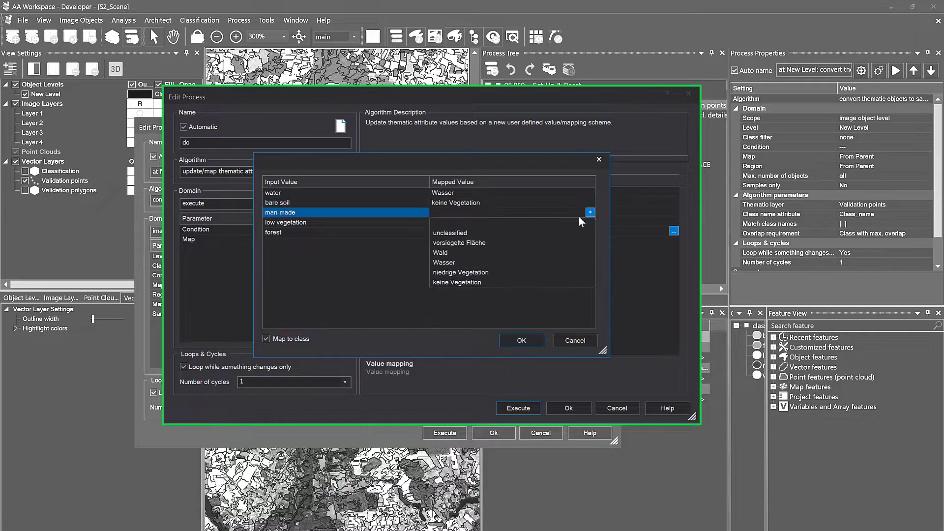
{"action": "left_click", "coordinate": [517, 242]}
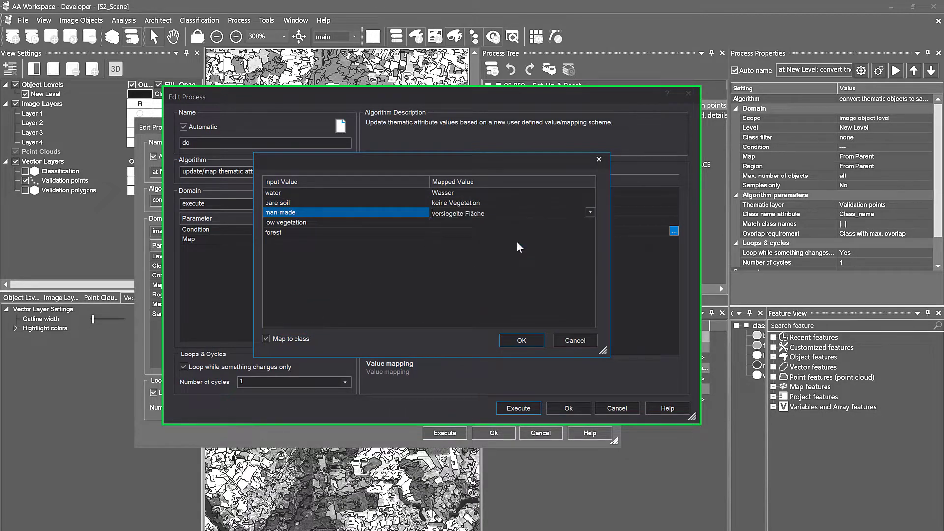
{"action": "left_click", "coordinate": [590, 221]}
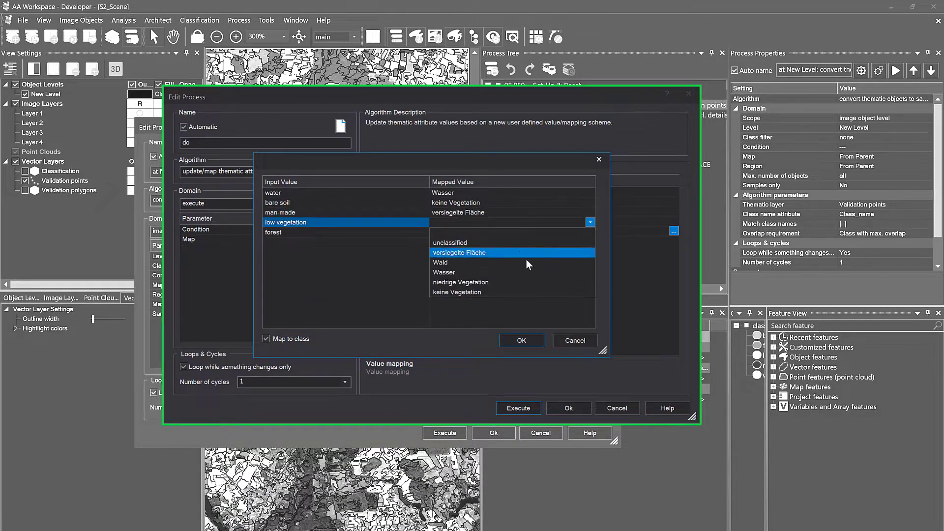
{"action": "left_click", "coordinate": [515, 283]}
{"action": "left_click", "coordinate": [590, 232]}
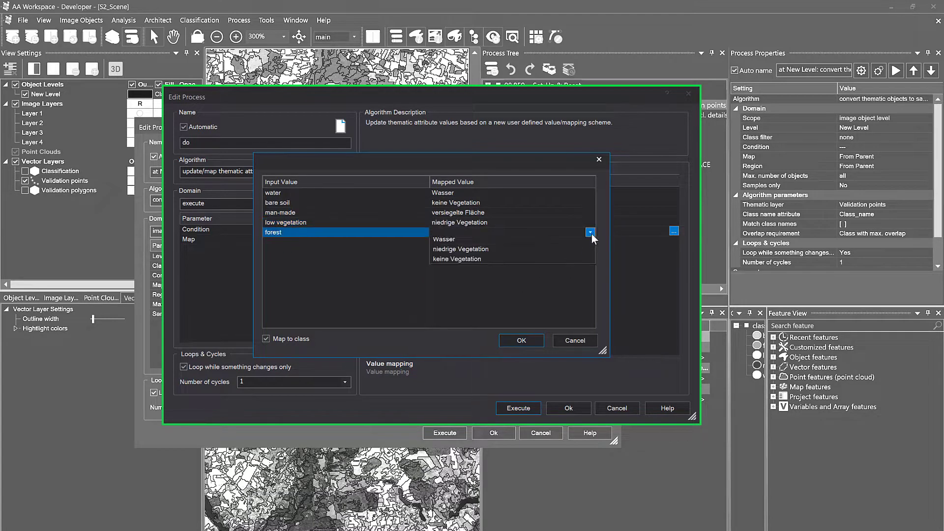
{"action": "left_click", "coordinate": [533, 270]}
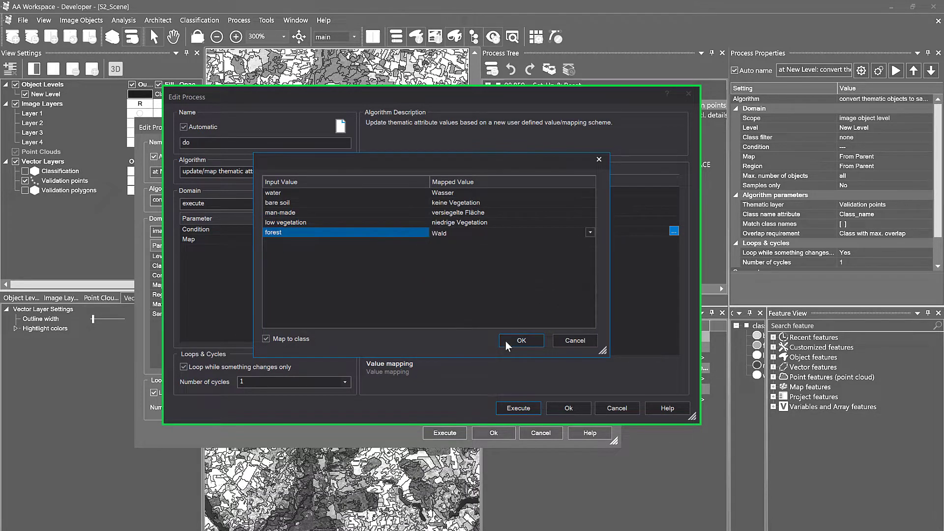
{"action": "left_click", "coordinate": [523, 340]}
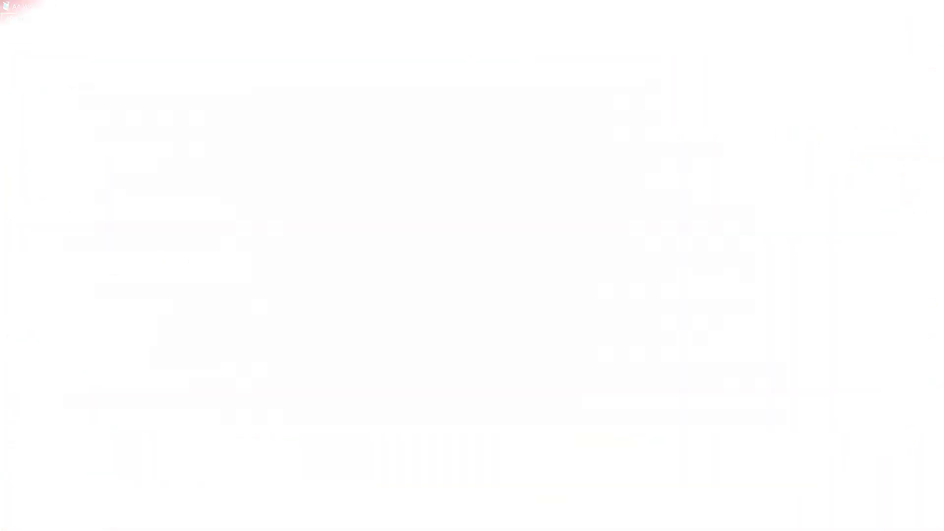
Review the input and mapped class names of the Validation points in the Remap Attribute Values table
{"action": "left_click", "coordinate": [309, 231]}
{"action": "left_click", "coordinate": [315, 222]}
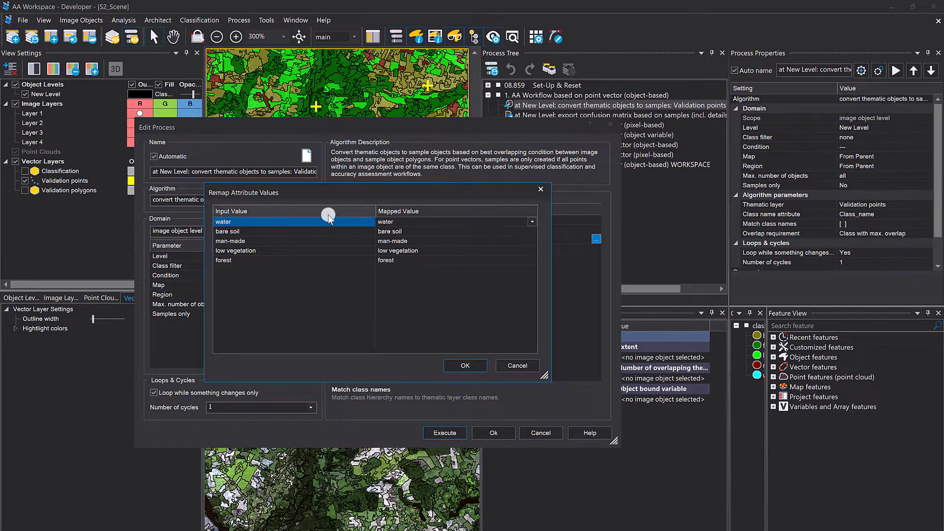
{"action": "left_click", "coordinate": [253, 224]}
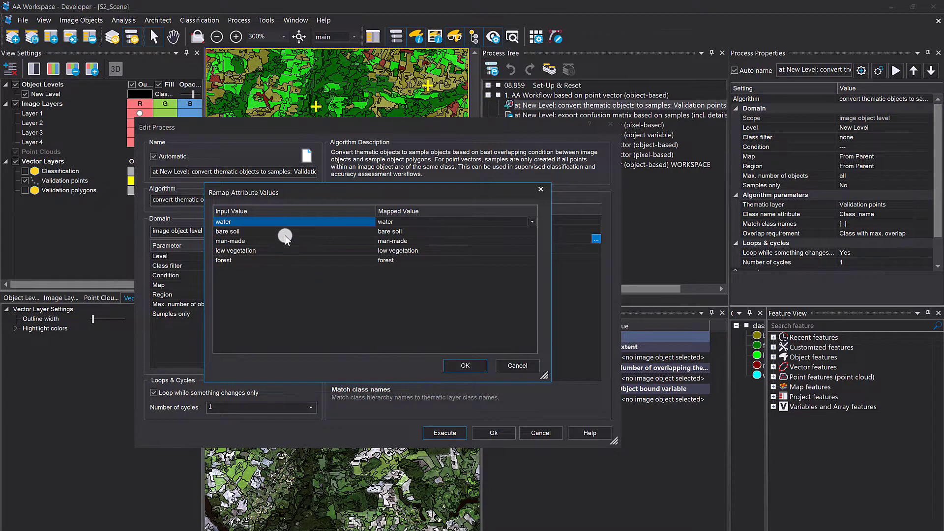
{"action": "left_click", "coordinate": [438, 319]}
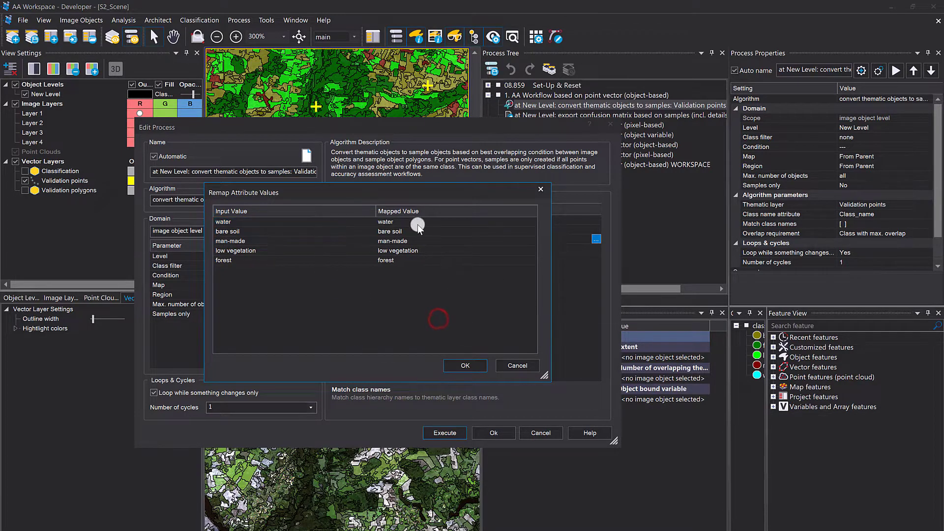
Accept the one-to-one class name mapping for the Validation points
{"action": "left_click", "coordinate": [419, 300]}
{"action": "left_click", "coordinate": [464, 366]}
{"action": "left_click", "coordinate": [460, 291]}
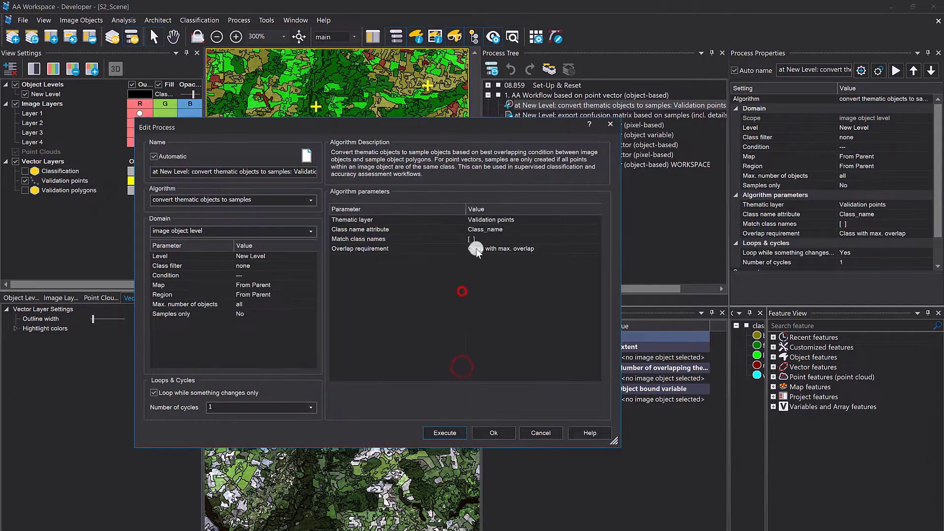
Read the full Overlap requirement description, keep Class with max. overlap, and execute the conversion of the Validation points to samples
{"action": "left_click", "coordinate": [451, 250]}
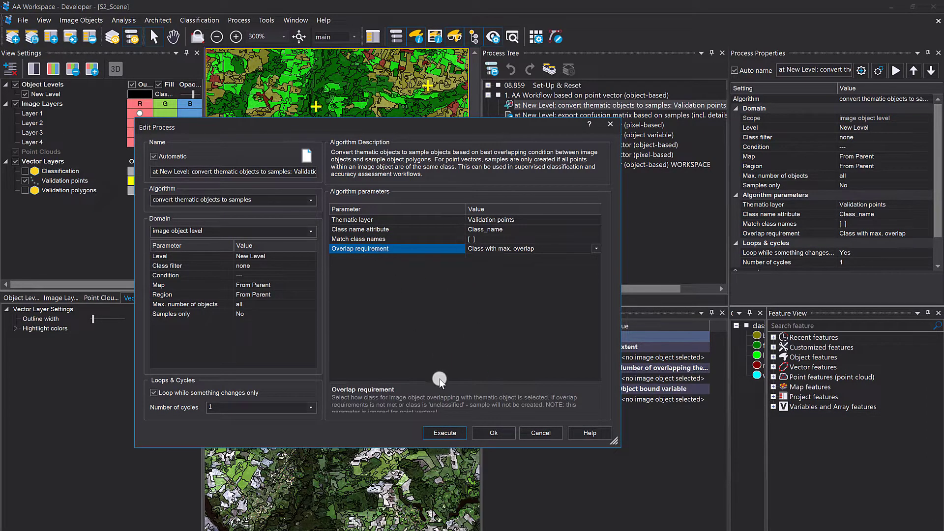
{"action": "left_click_drag", "start_coordinate": [456, 382], "coordinate": [453, 348]}
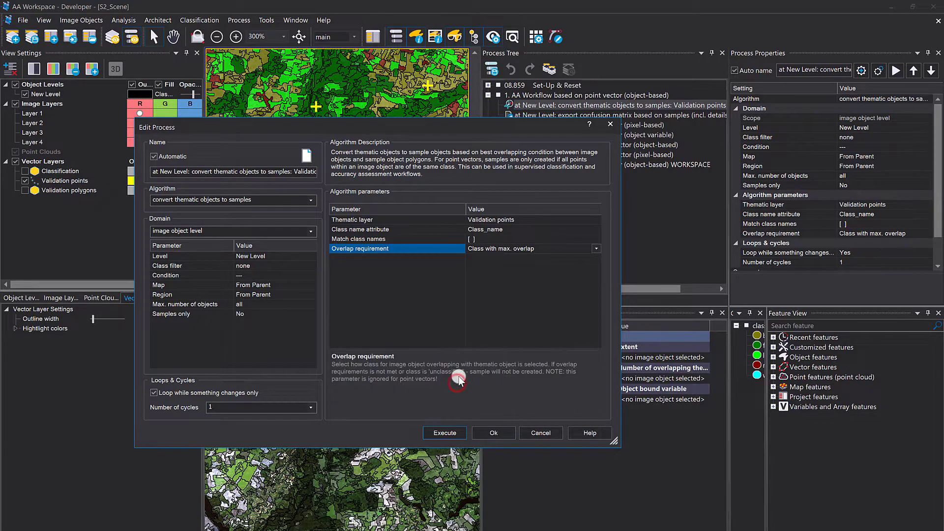
{"action": "left_click", "coordinate": [458, 377]}
{"action": "left_click", "coordinate": [439, 430]}
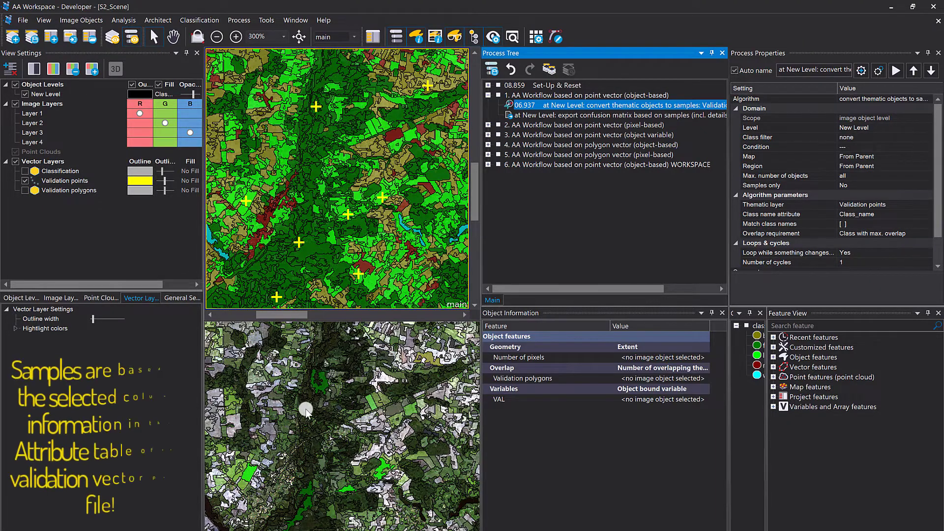
Display the Validation points vector layer in the map view that shows the samples
{"action": "scroll", "coordinate": [307, 407], "scroll_direction": "up", "scroll_amount": 1}
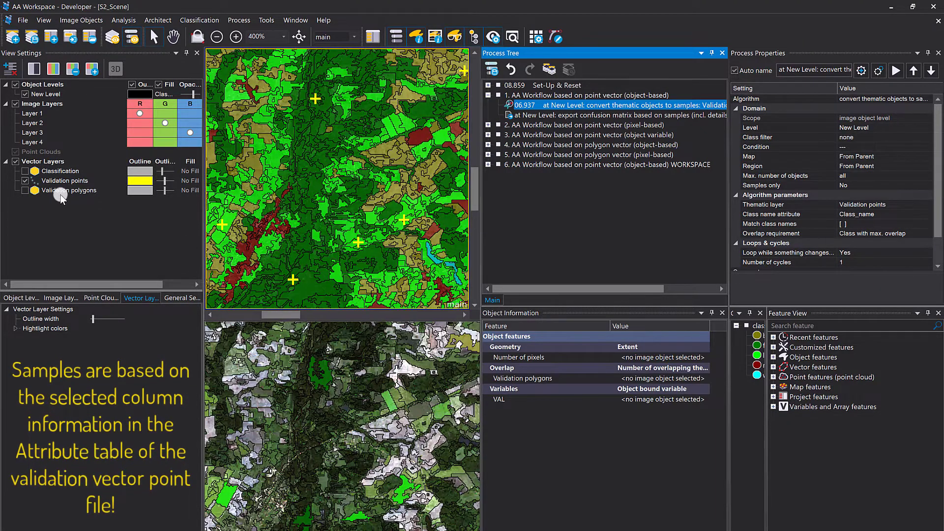
{"action": "left_click", "coordinate": [261, 398]}
{"action": "left_click", "coordinate": [25, 180]}
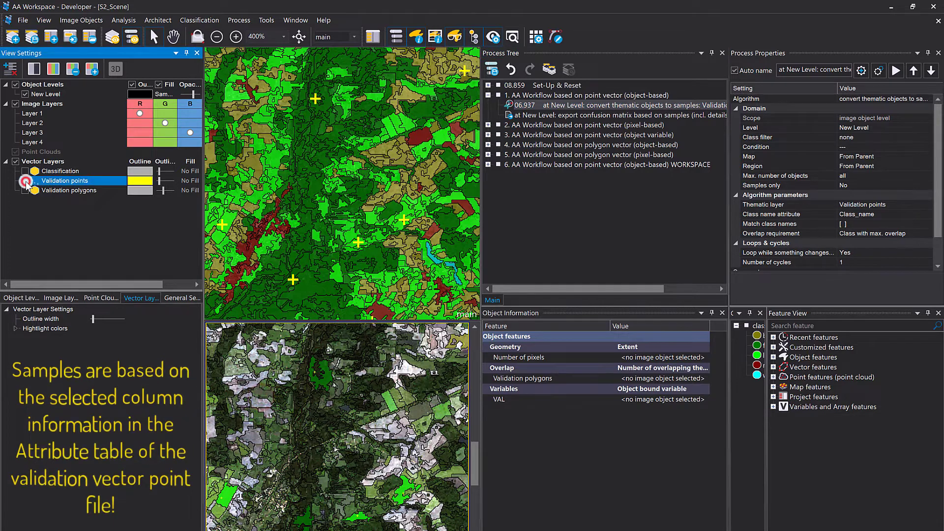
Select the forest sample object and compare its outline with the validation point in both map views
{"action": "scroll", "coordinate": [315, 388], "scroll_direction": "up", "scroll_amount": 2}
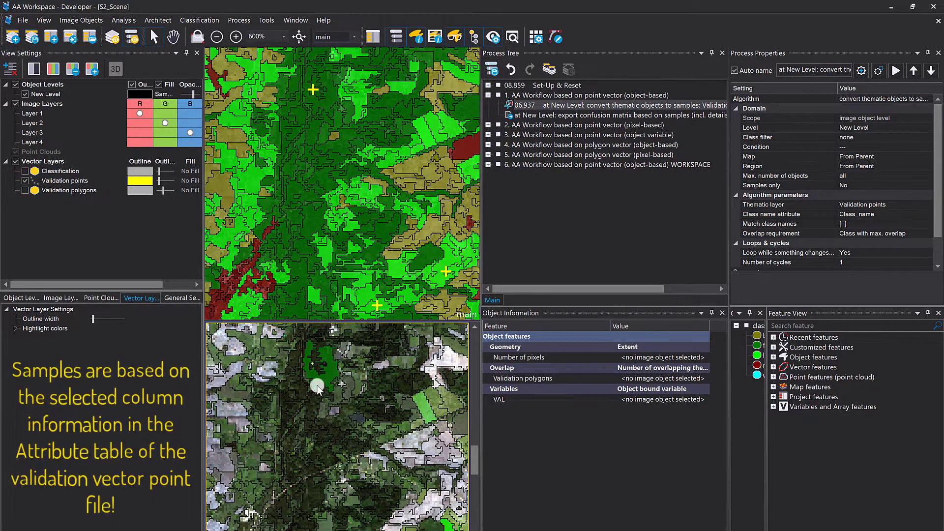
{"action": "scroll", "coordinate": [308, 370], "scroll_direction": "up", "scroll_amount": 4}
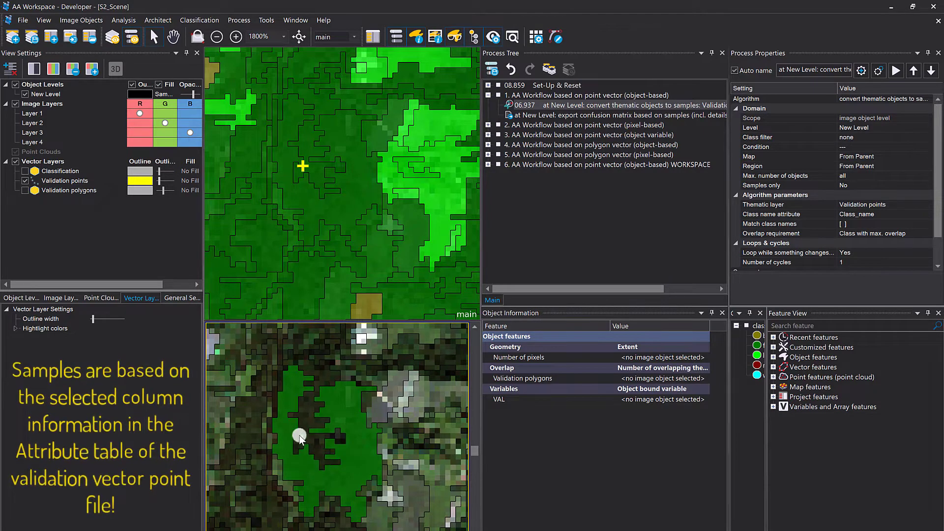
{"action": "mouse_move", "coordinate": [288, 420]}
{"action": "left_click", "coordinate": [345, 210]}
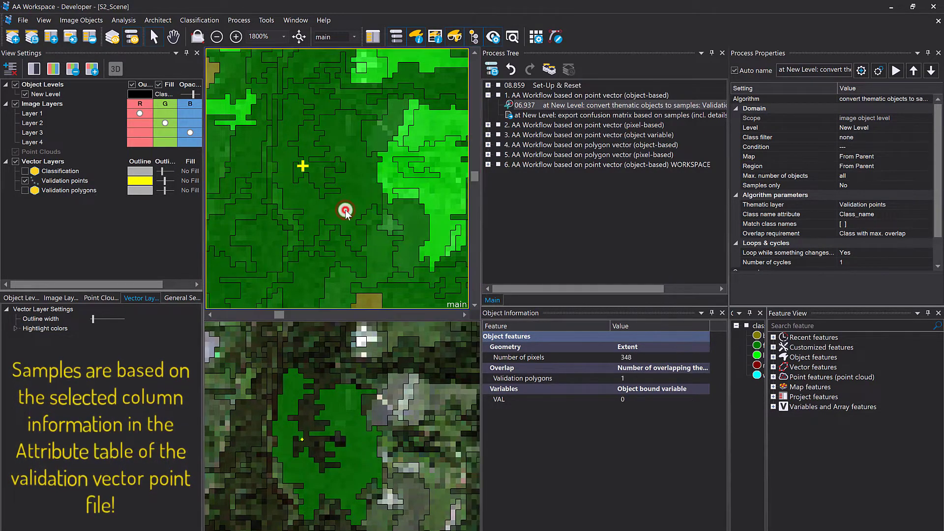
{"action": "left_click", "coordinate": [300, 388]}
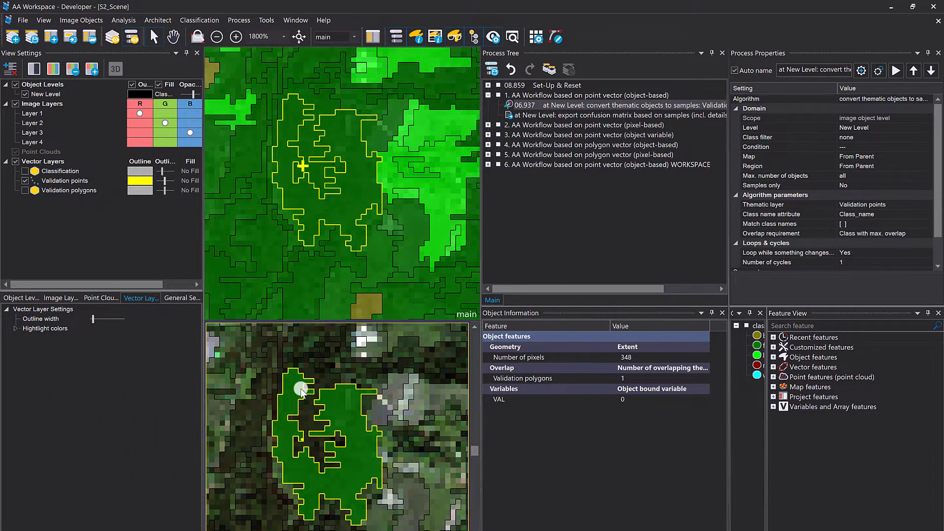
Find a low vegetation sample object southwest of the forest sample and select it to check its validation point
{"action": "scroll", "coordinate": [261, 436], "scroll_direction": "down", "scroll_amount": 2}
{"action": "scroll", "coordinate": [283, 458], "scroll_direction": "down", "scroll_amount": 3}
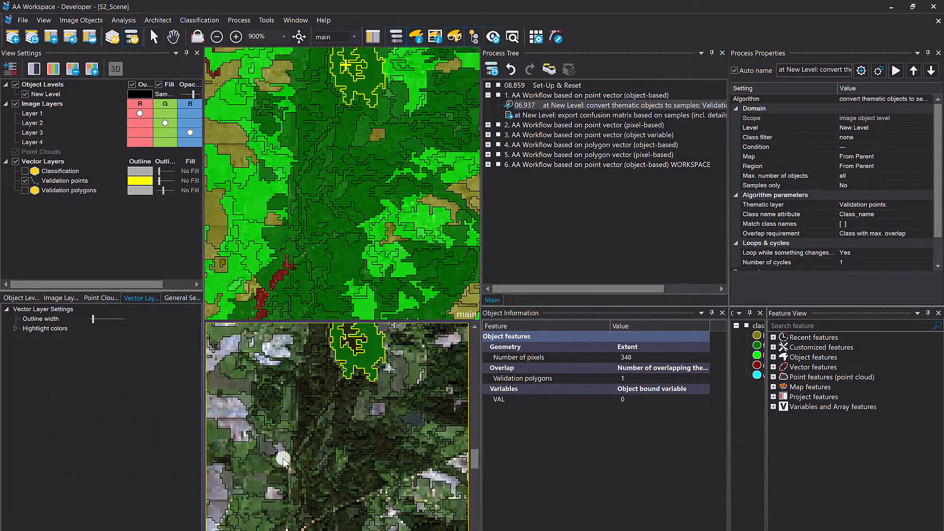
{"action": "left_click_drag", "start_coordinate": [270, 389], "coordinate": [384, 354]}
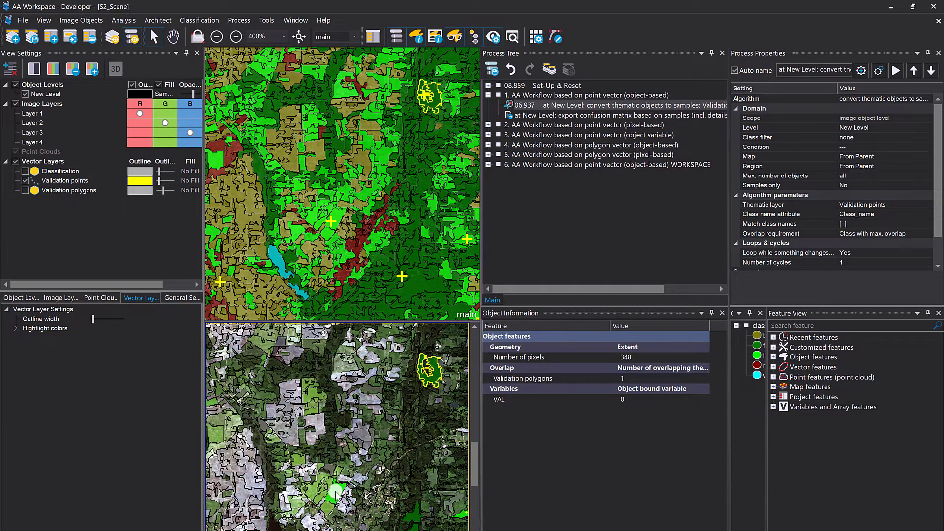
{"action": "scroll", "coordinate": [338, 496], "scroll_direction": "up", "scroll_amount": 3}
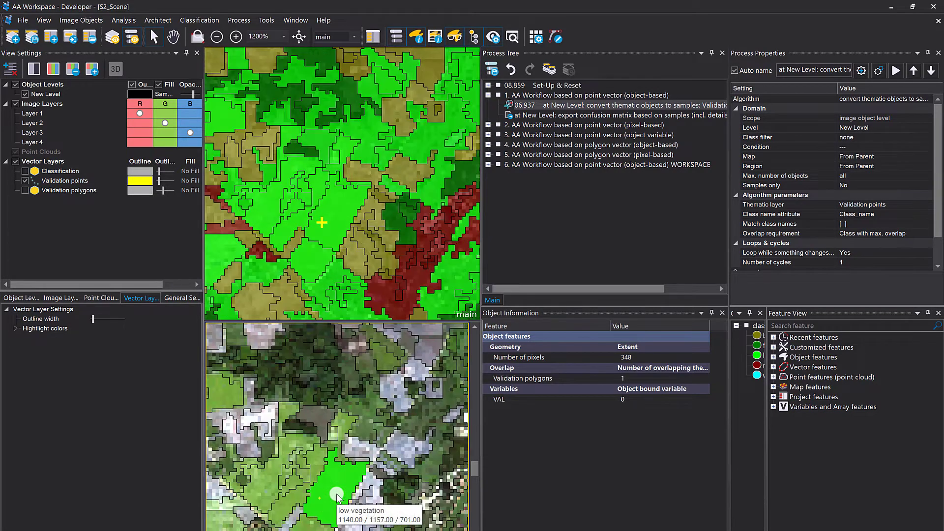
{"action": "left_click", "coordinate": [338, 497]}
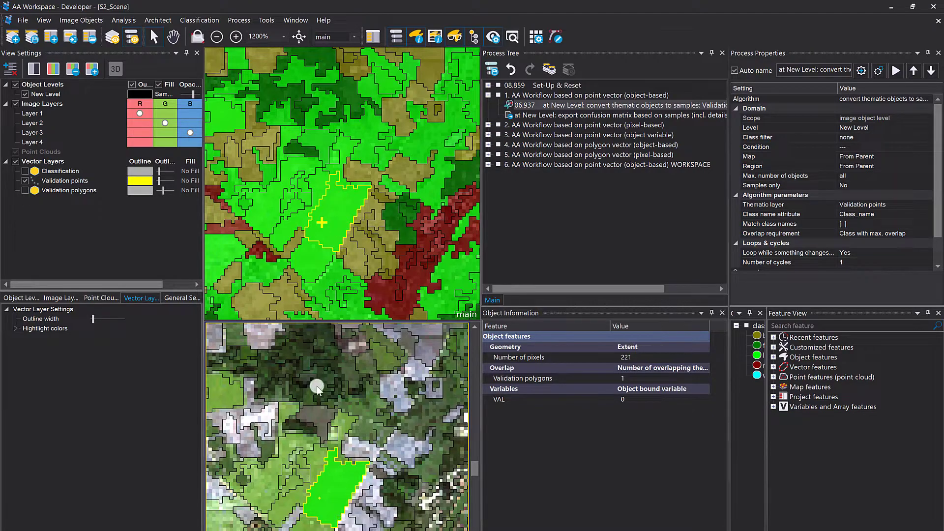
Compare classification and samples by switching the New Level fill in the samples view to Class Color and back to Samples
{"action": "left_click_drag", "start_coordinate": [301, 422], "coordinate": [370, 331]}
{"action": "scroll", "coordinate": [289, 358], "scroll_direction": "down", "scroll_amount": 4}
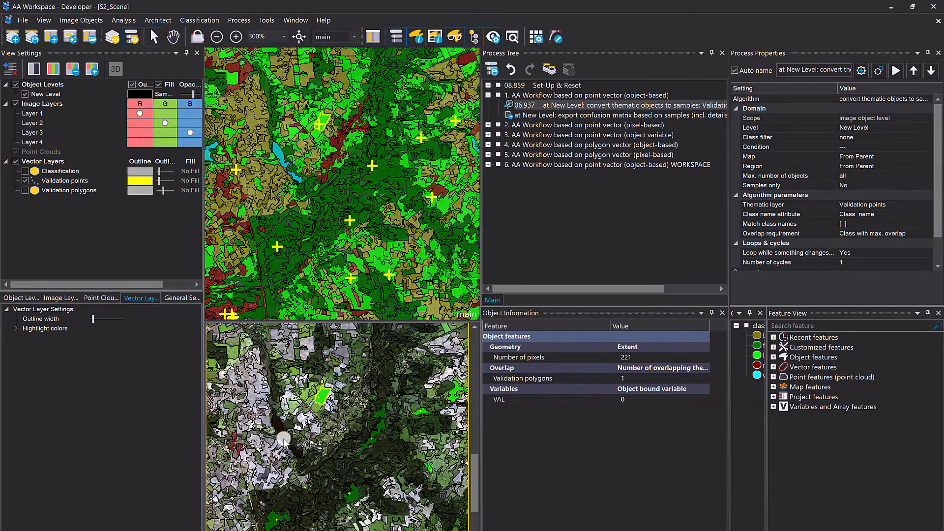
{"action": "left_click_drag", "start_coordinate": [335, 394], "coordinate": [348, 361]}
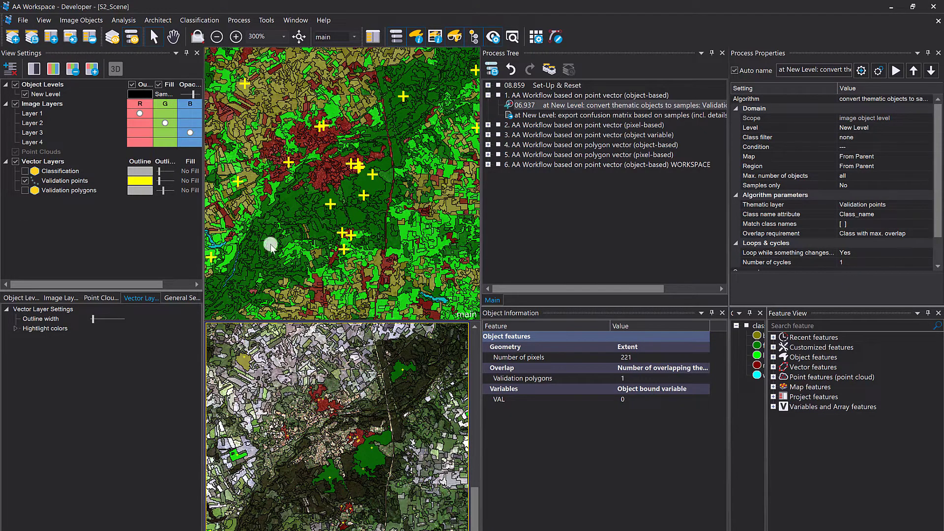
{"action": "left_click", "coordinate": [173, 94]}
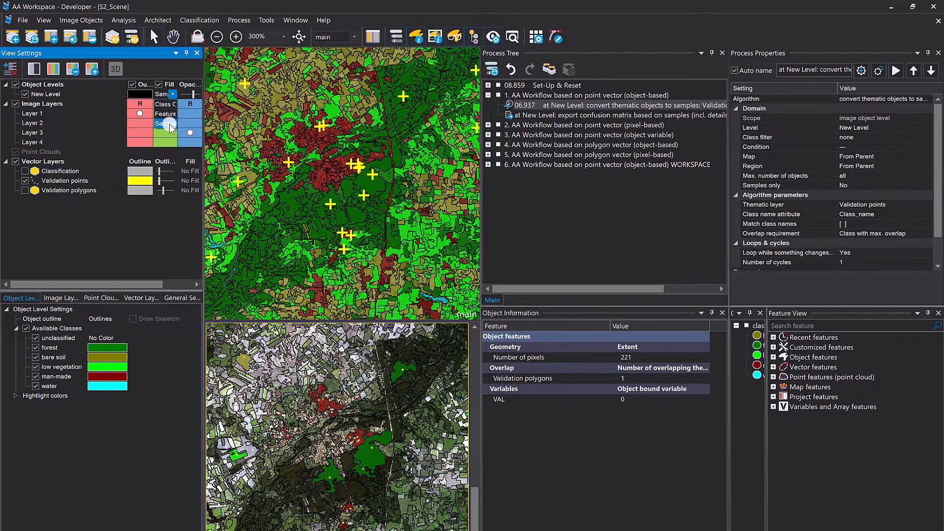
{"action": "left_click", "coordinate": [170, 124]}
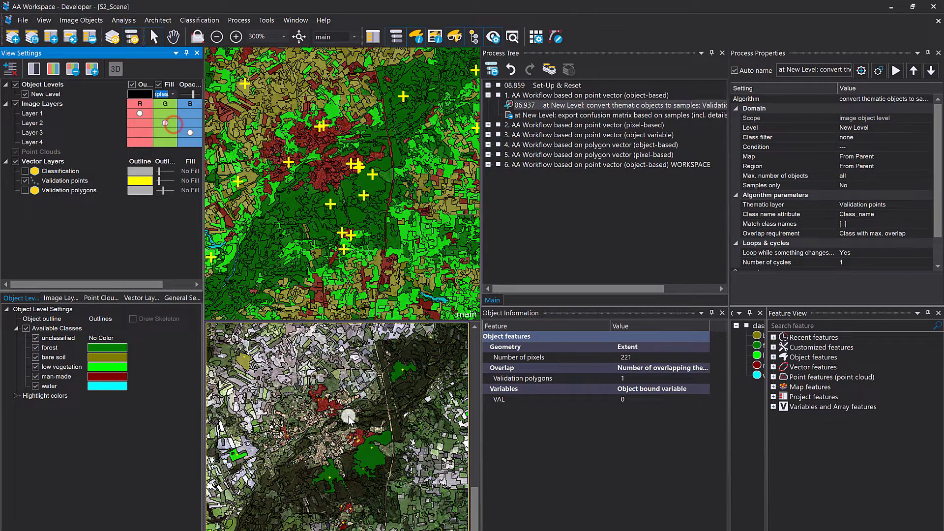
{"action": "left_click", "coordinate": [165, 94]}
{"action": "left_click", "coordinate": [167, 102]}
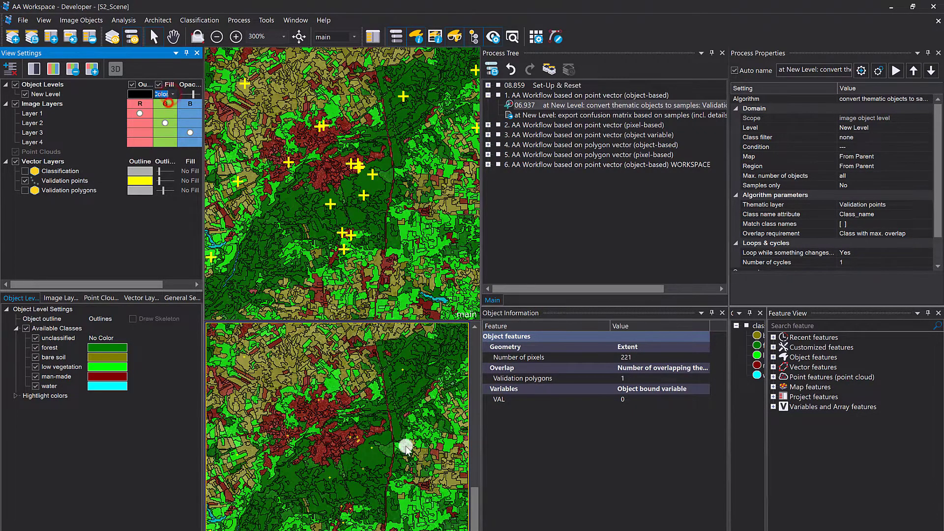
{"action": "left_click", "coordinate": [170, 95]}
{"action": "left_click", "coordinate": [168, 123]}
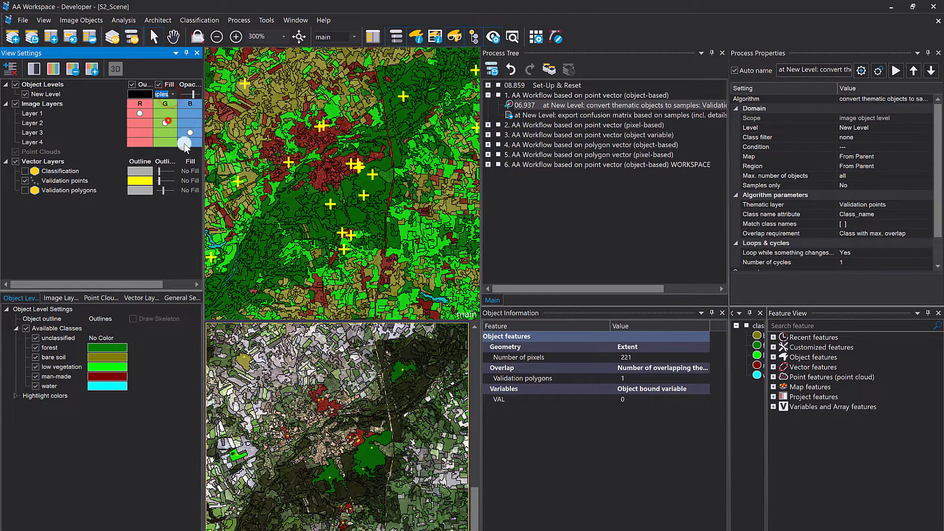
Examine the man-made, bare soil, forest and water sample objects across the scene against the validation points
{"action": "mouse_move", "coordinate": [356, 439]}
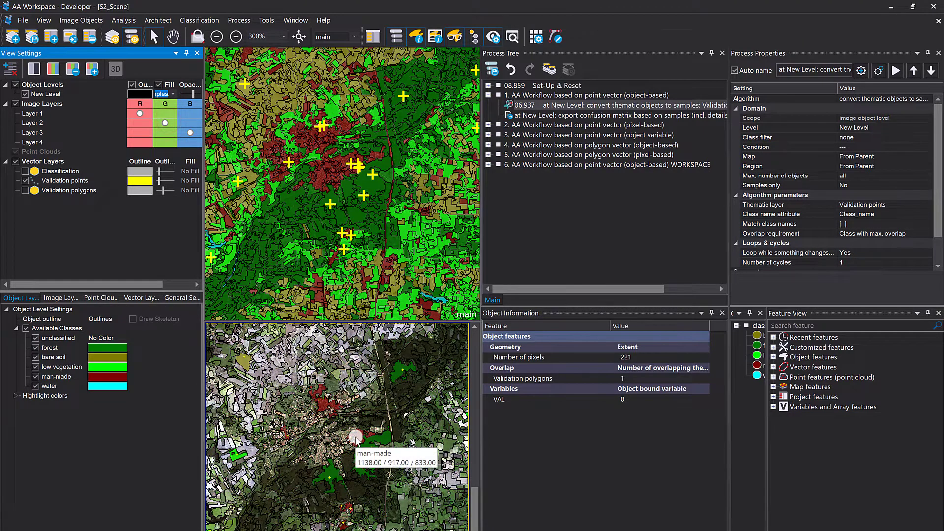
{"action": "left_click_drag", "start_coordinate": [334, 477], "coordinate": [261, 375]}
{"action": "left_click_drag", "start_coordinate": [419, 379], "coordinate": [266, 367]}
{"action": "left_click_drag", "start_coordinate": [449, 342], "coordinate": [320, 501]}
{"action": "left_click_drag", "start_coordinate": [377, 457], "coordinate": [368, 512]}
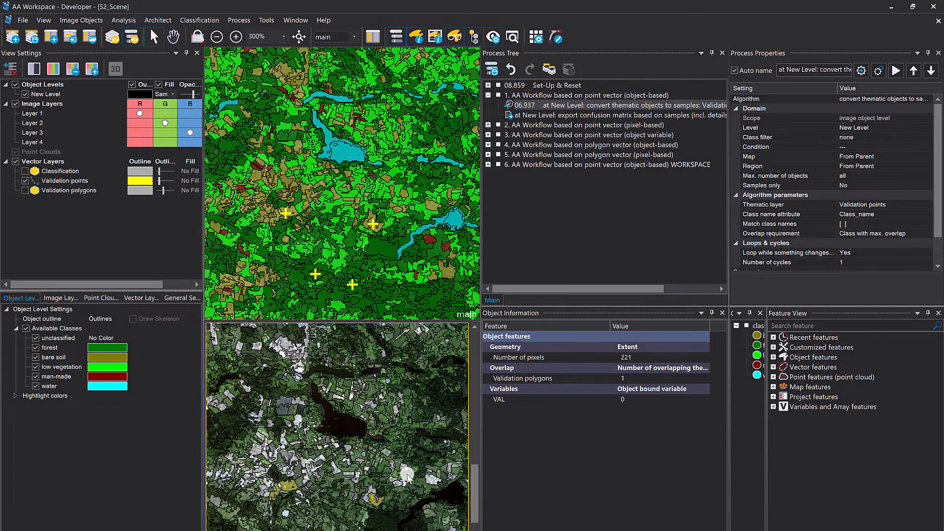
{"action": "left_click_drag", "start_coordinate": [412, 348], "coordinate": [348, 410]}
{"action": "left_click_drag", "start_coordinate": [362, 367], "coordinate": [408, 530]}
{"action": "left_click_drag", "start_coordinate": [359, 386], "coordinate": [394, 529]}
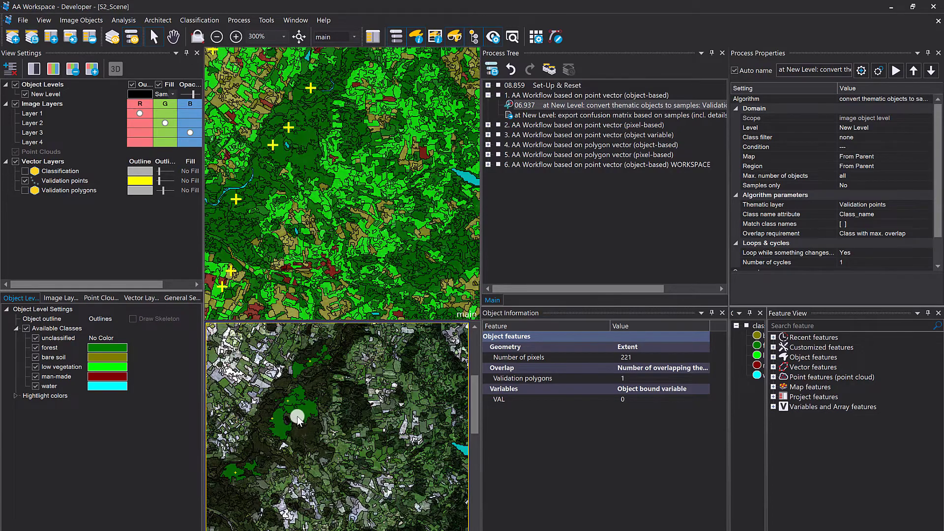
{"action": "scroll", "coordinate": [297, 417], "scroll_direction": "down", "scroll_amount": 1}
{"action": "scroll", "coordinate": [297, 417], "scroll_direction": "up", "scroll_amount": 1}
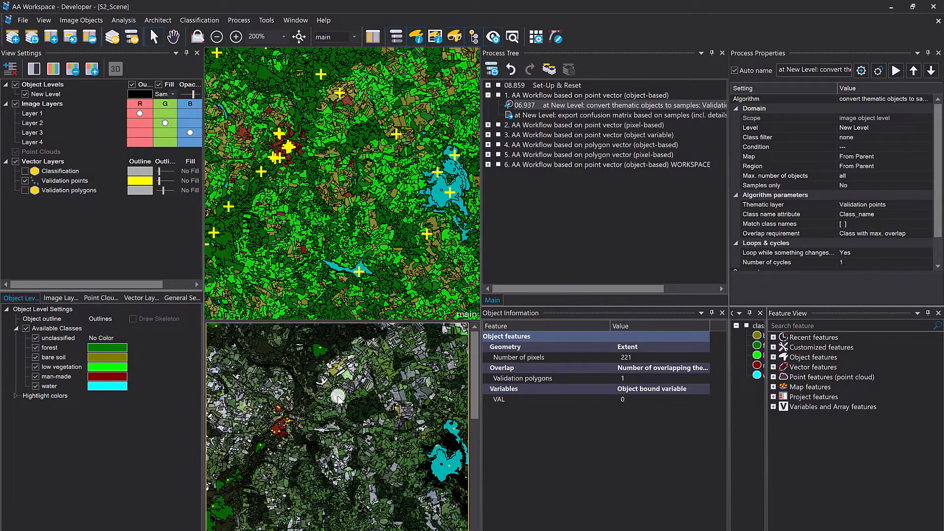
{"action": "left_click", "coordinate": [560, 211]}
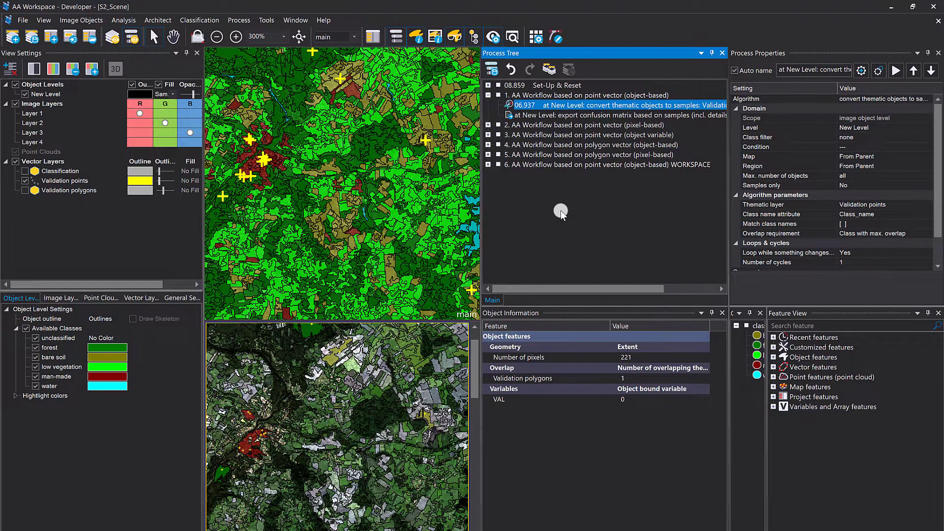
{"action": "left_click_drag", "start_coordinate": [282, 408], "coordinate": [335, 422]}
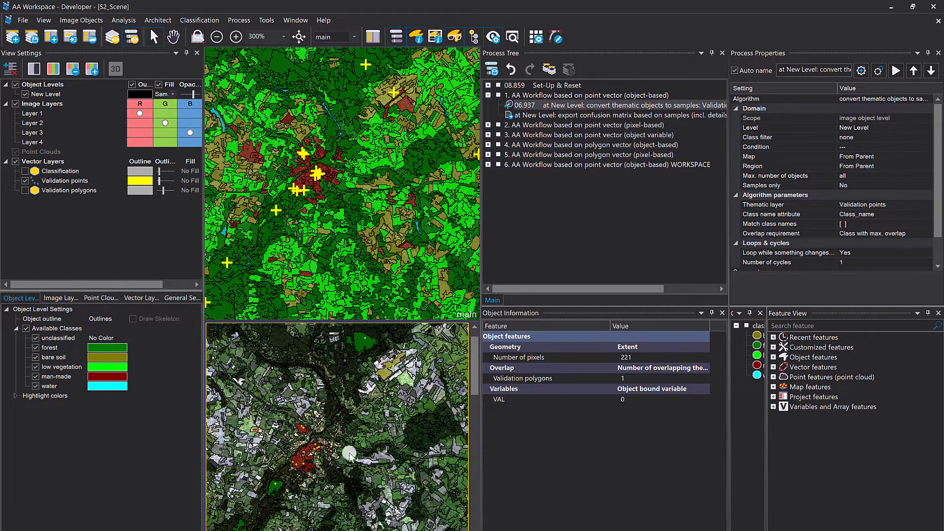
Open the Accuracy Assessment tool and set the statistic type to Confusion Matrix based on samples
{"action": "left_click", "coordinate": [265, 20]}
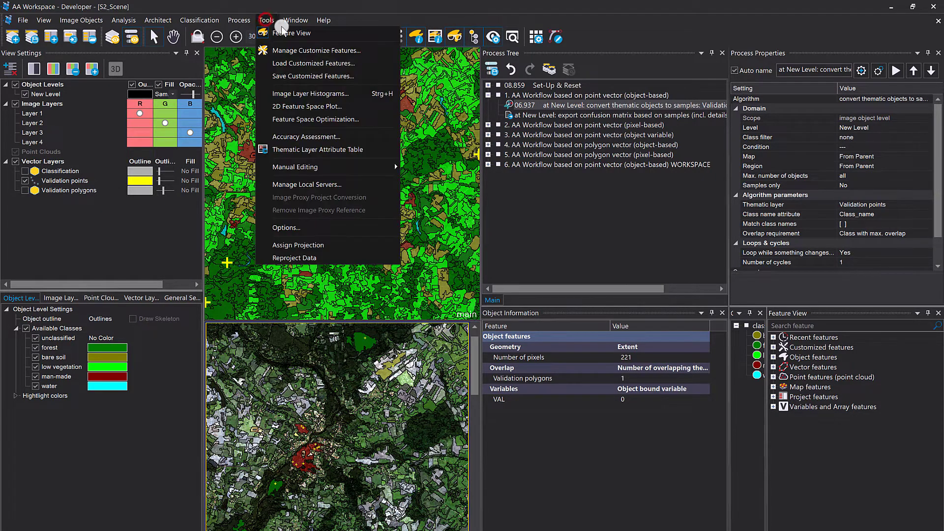
{"action": "left_click", "coordinate": [315, 137]}
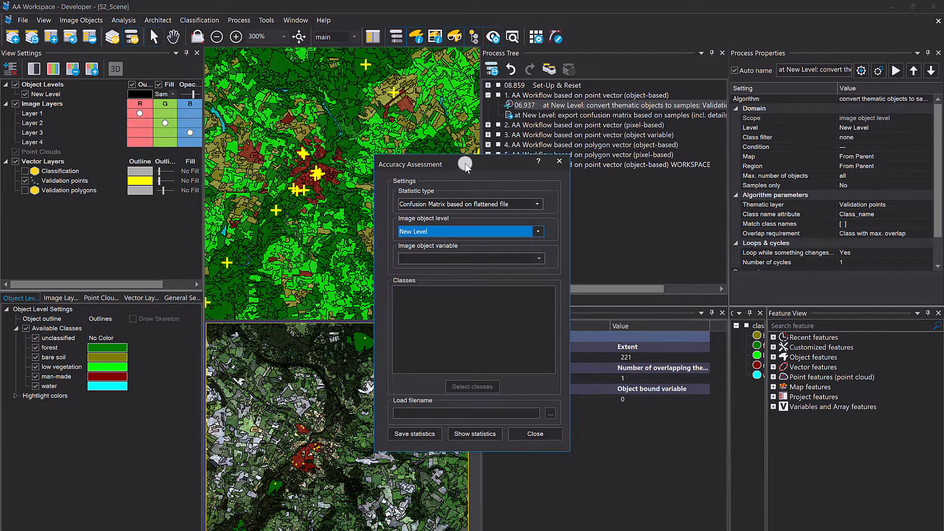
{"action": "left_click_drag", "start_coordinate": [465, 165], "coordinate": [401, 58]}
{"action": "left_click", "coordinate": [467, 100]}
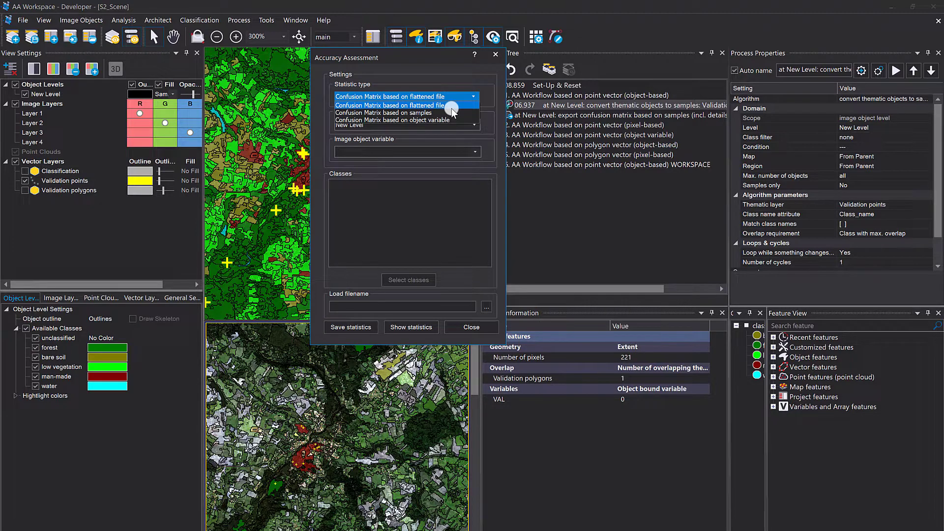
{"action": "left_click", "coordinate": [425, 114]}
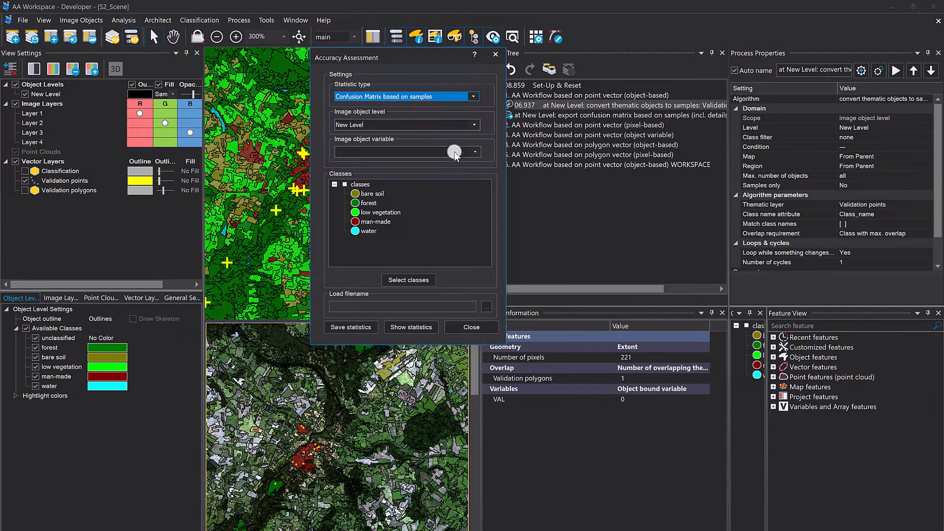
Show the sample-based confusion matrix for New Level in an enlarged window with reduced column widths
{"action": "left_click", "coordinate": [477, 126]}
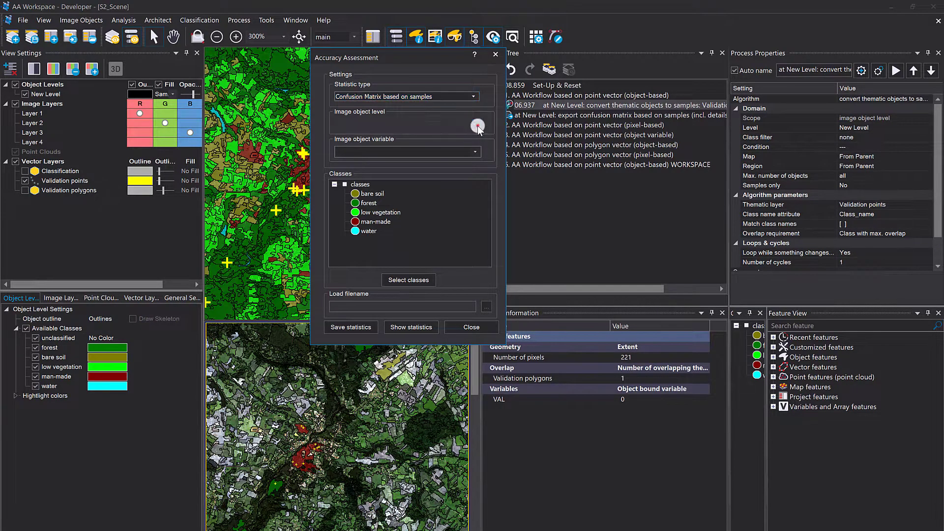
{"action": "left_click", "coordinate": [480, 124]}
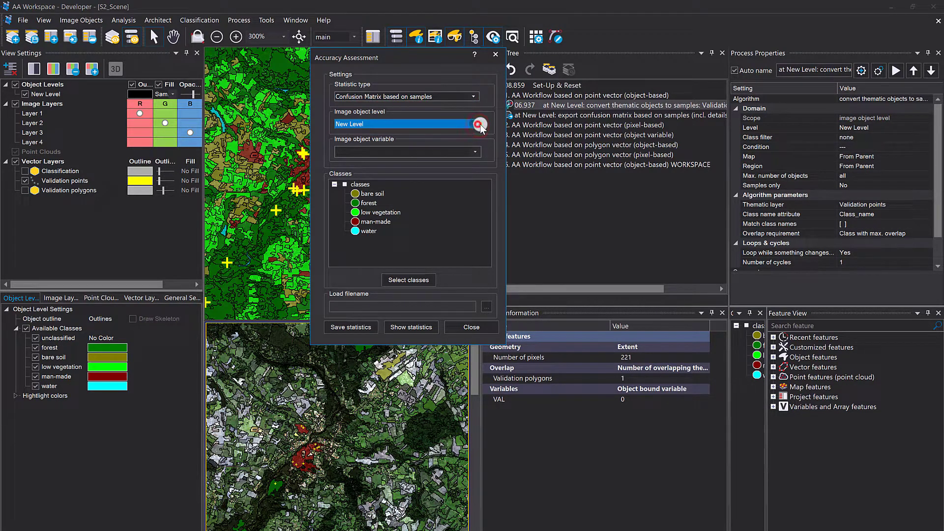
{"action": "left_click", "coordinate": [477, 153]}
{"action": "left_click", "coordinate": [417, 328]}
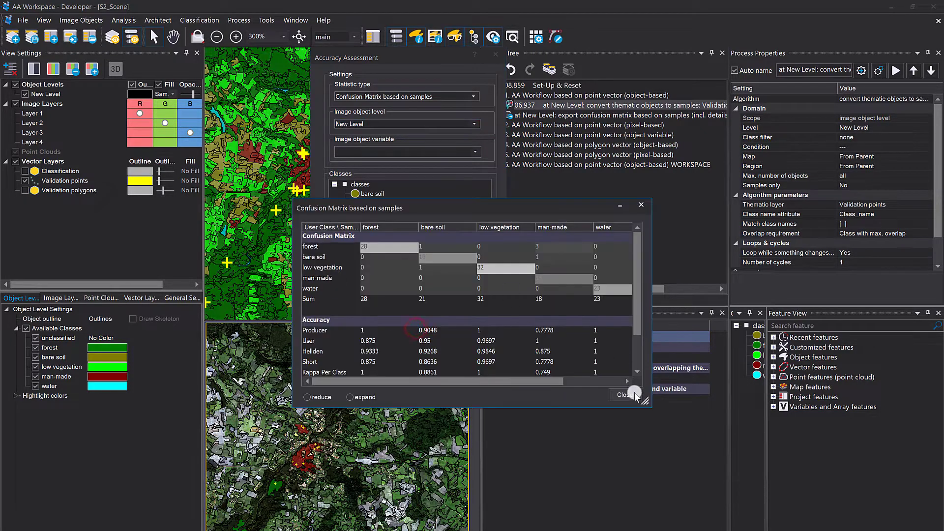
{"action": "left_click_drag", "start_coordinate": [643, 400], "coordinate": [740, 459]}
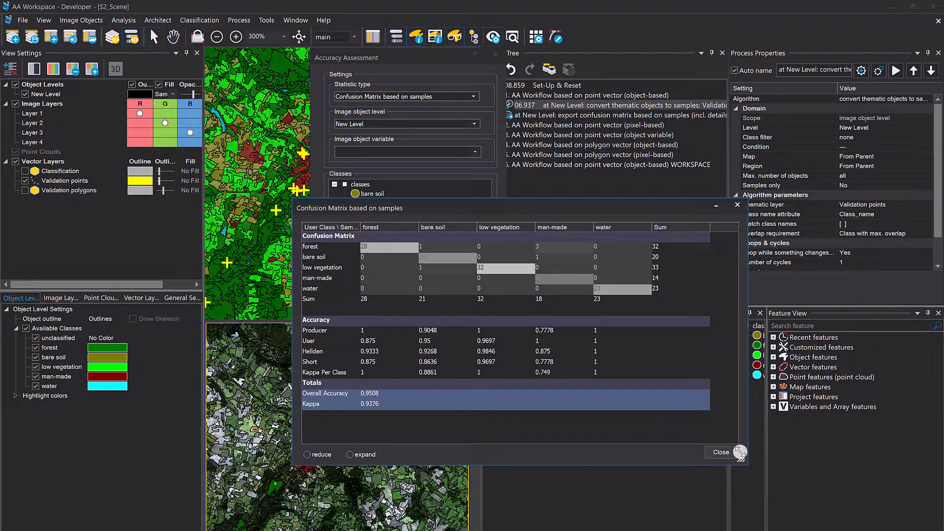
{"action": "left_click", "coordinate": [320, 452]}
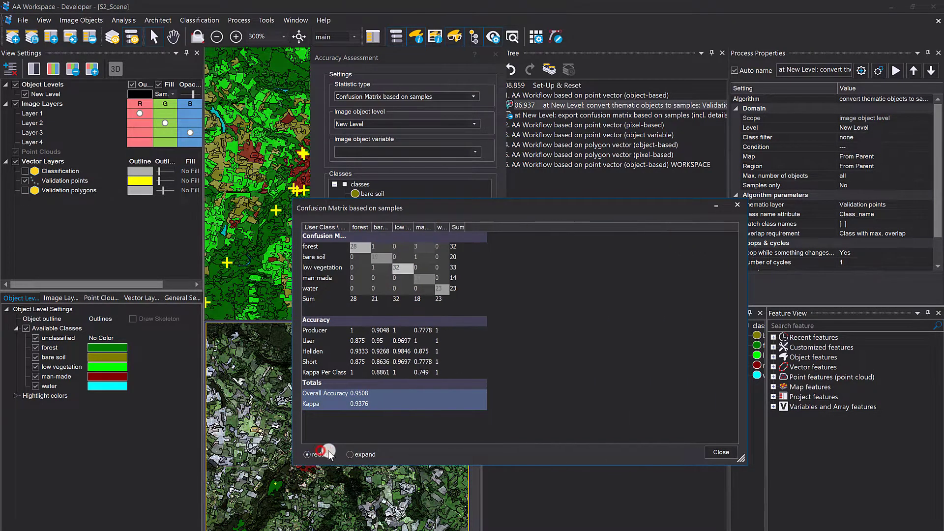
Expand the confusion matrix's column widths, and close the matrix and the Accuracy Assessment tool
{"action": "left_click", "coordinate": [365, 454]}
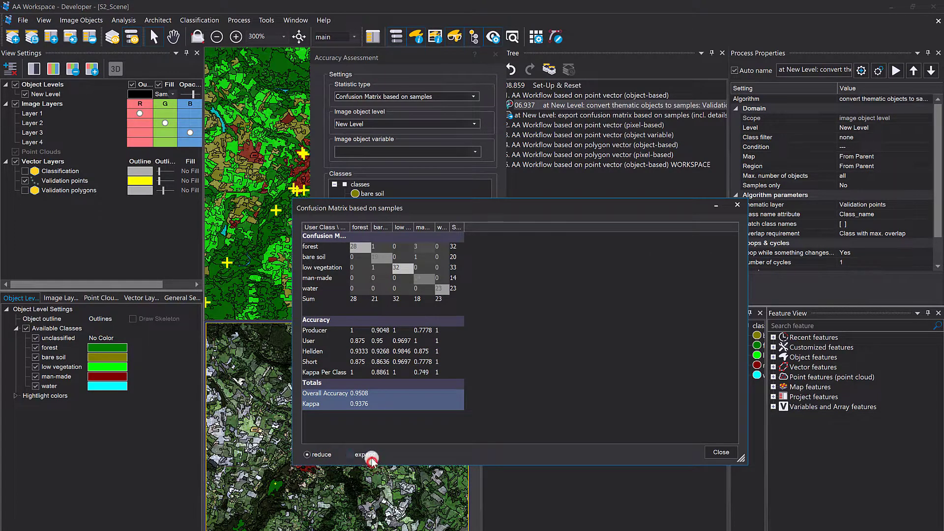
{"action": "left_click", "coordinate": [710, 452]}
{"action": "left_click", "coordinate": [469, 328]}
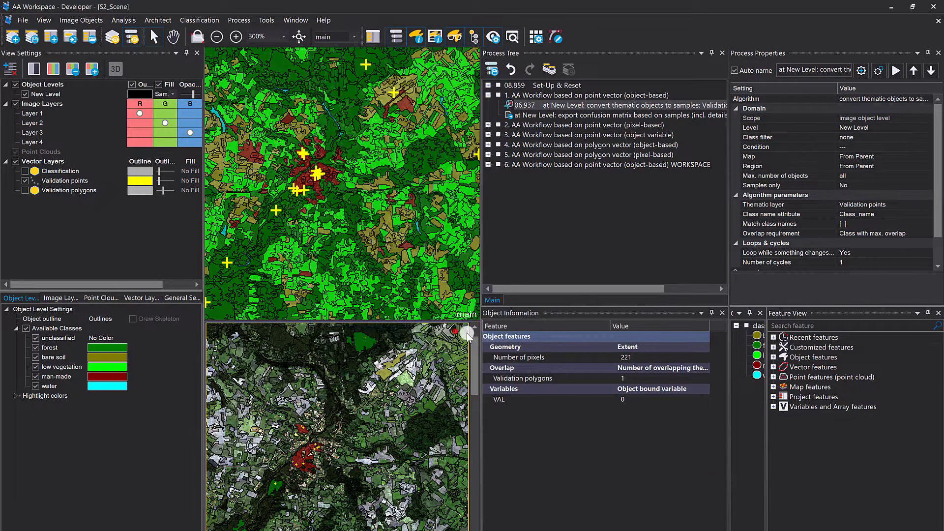
Open the export confusion matrix process of workflow 1 and keep Image object level as its input data
{"action": "double_click", "coordinate": [527, 117]}
{"action": "left_click", "coordinate": [509, 366]}
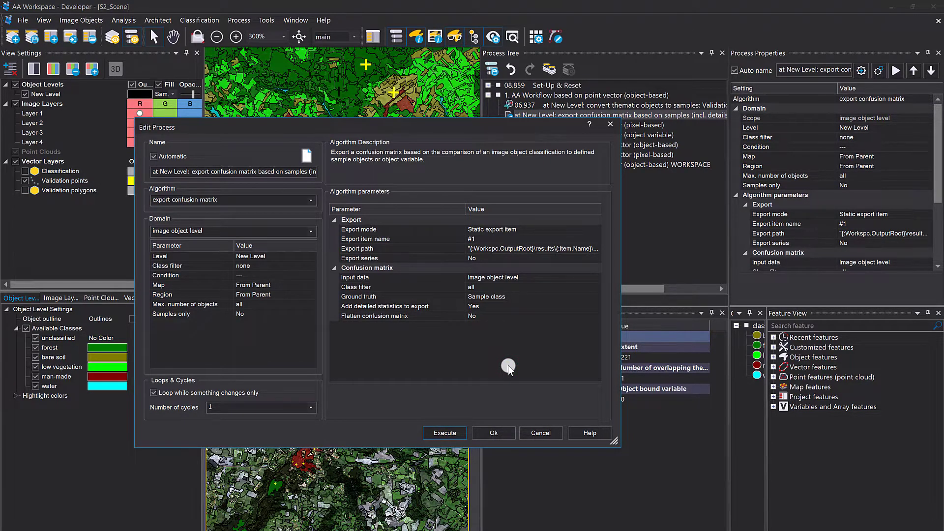
{"action": "left_click", "coordinate": [444, 277]}
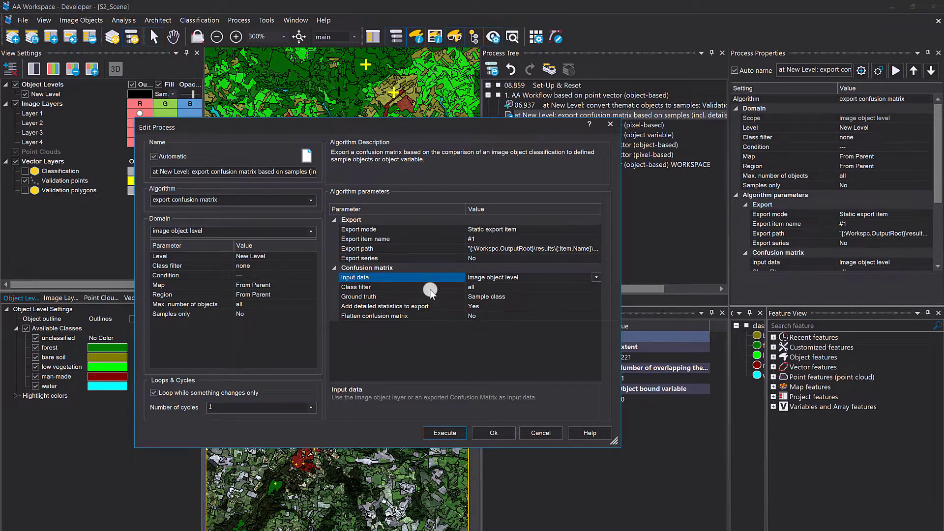
{"action": "left_click", "coordinate": [430, 289]}
{"action": "left_click", "coordinate": [441, 277]}
{"action": "left_click", "coordinate": [596, 277]}
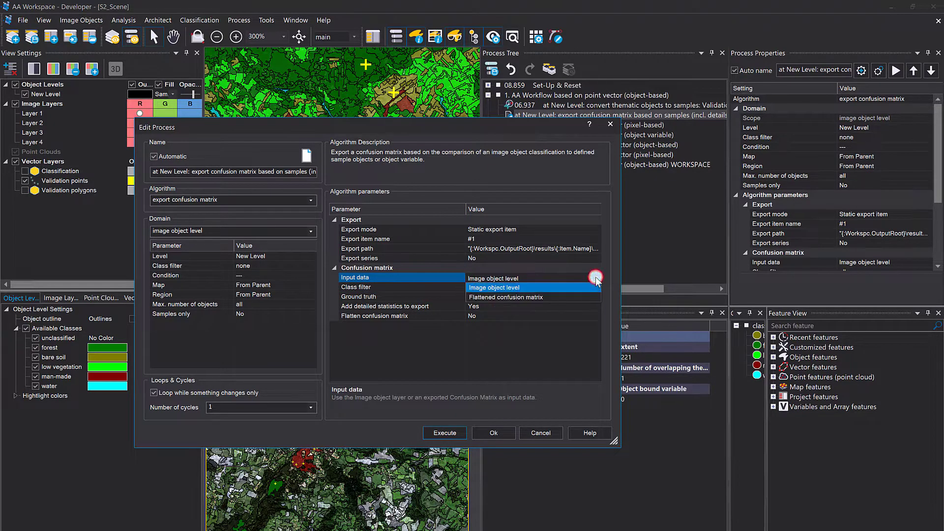
{"action": "left_click", "coordinate": [579, 287]}
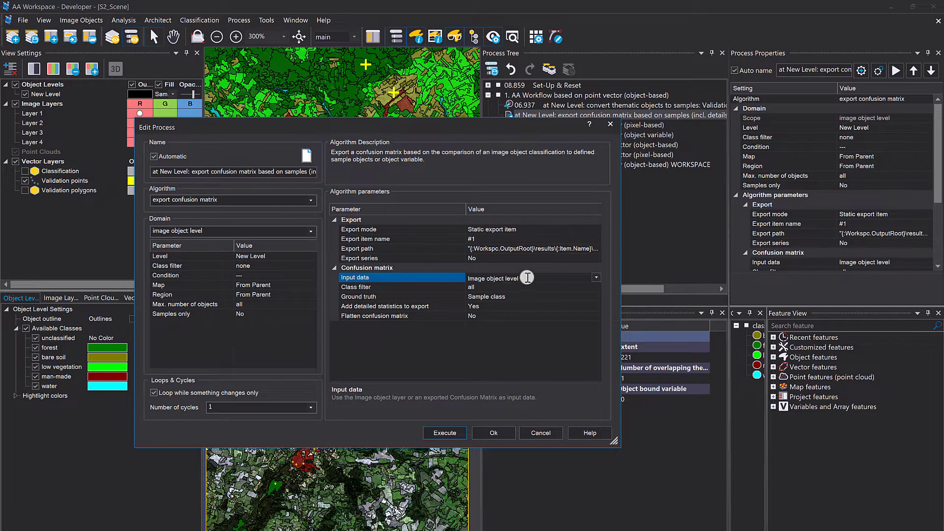
Check the class filter and ground truth parameters of the export process, keeping Sample class as the ground truth
{"action": "left_click", "coordinate": [426, 289]}
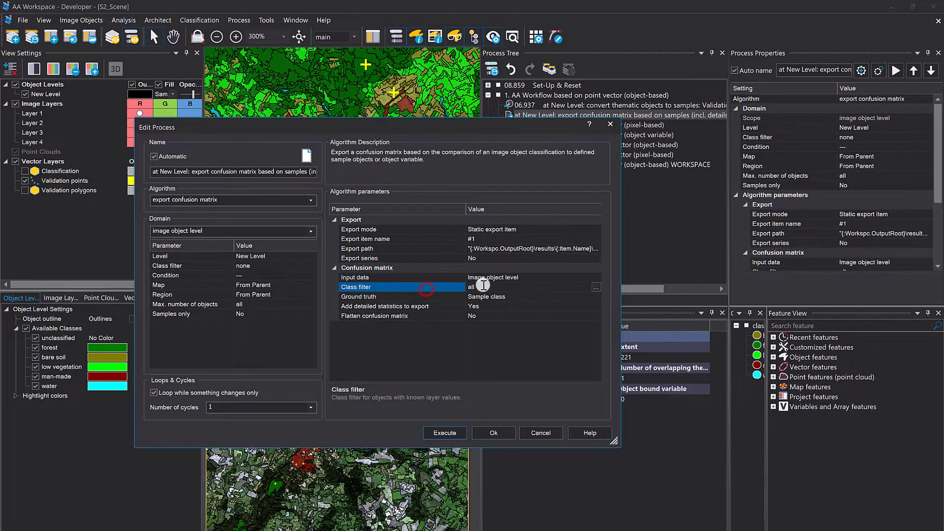
{"action": "left_click", "coordinate": [438, 296]}
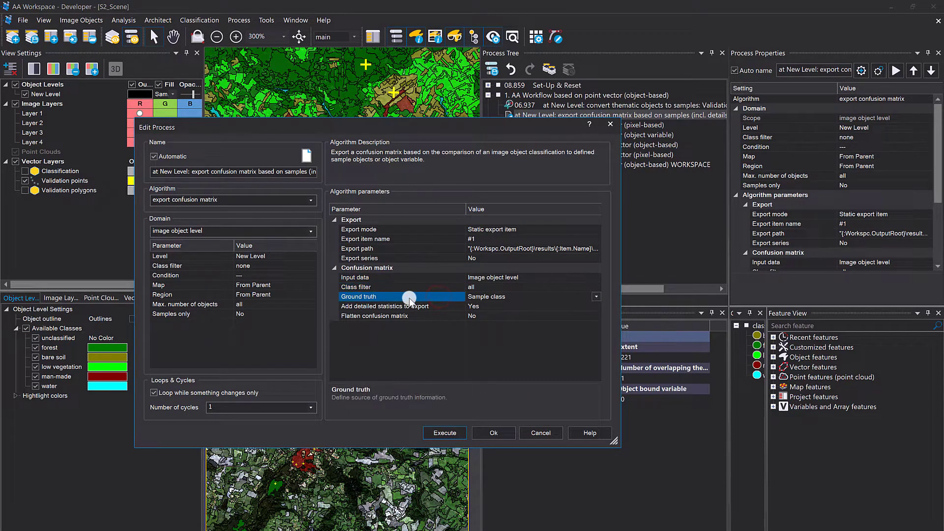
{"action": "left_click", "coordinate": [597, 297]}
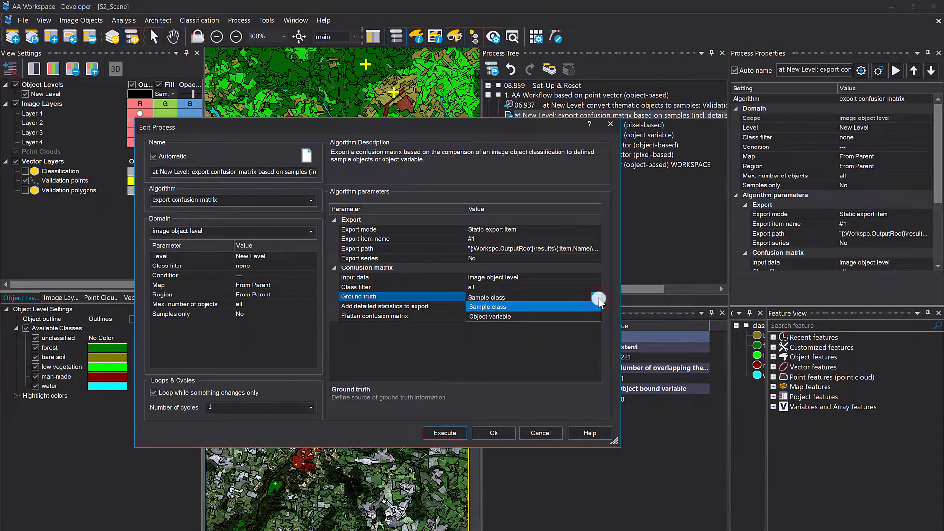
{"action": "left_click", "coordinate": [598, 298]}
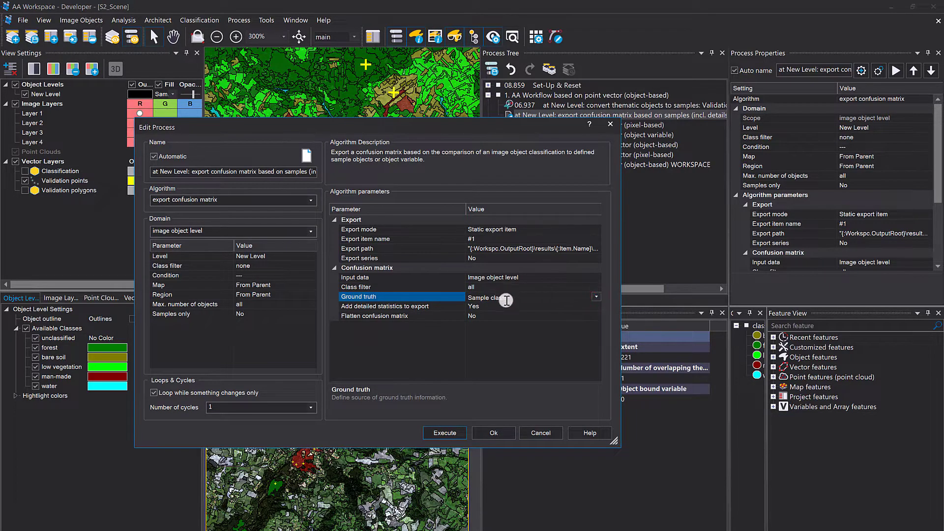
Exclude the detailed statistics from the confusion matrix export
{"action": "left_click", "coordinate": [431, 308]}
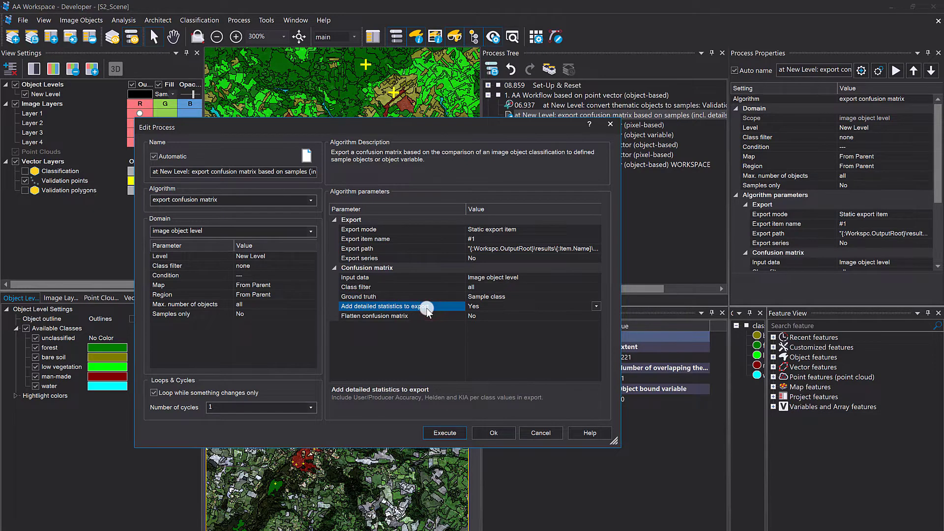
{"action": "left_click", "coordinate": [597, 307]}
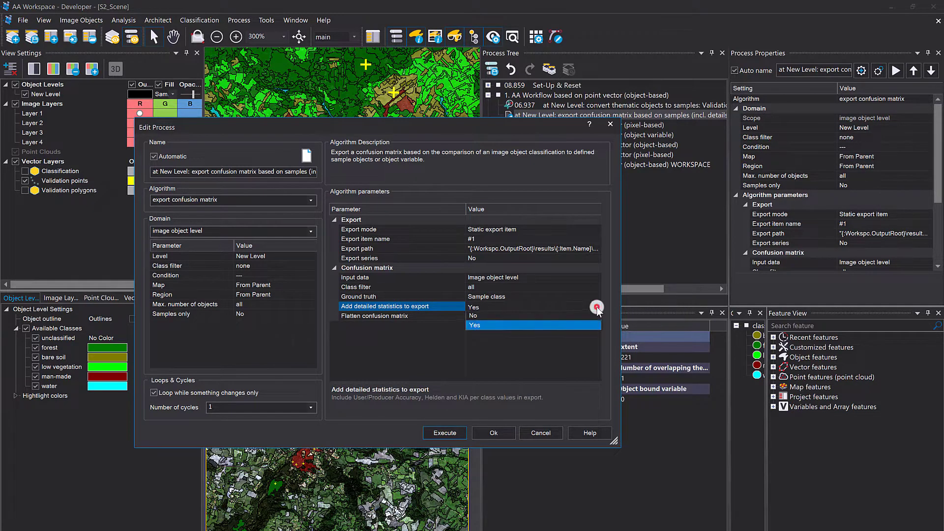
{"action": "left_click", "coordinate": [570, 315]}
{"action": "left_click", "coordinate": [545, 338]}
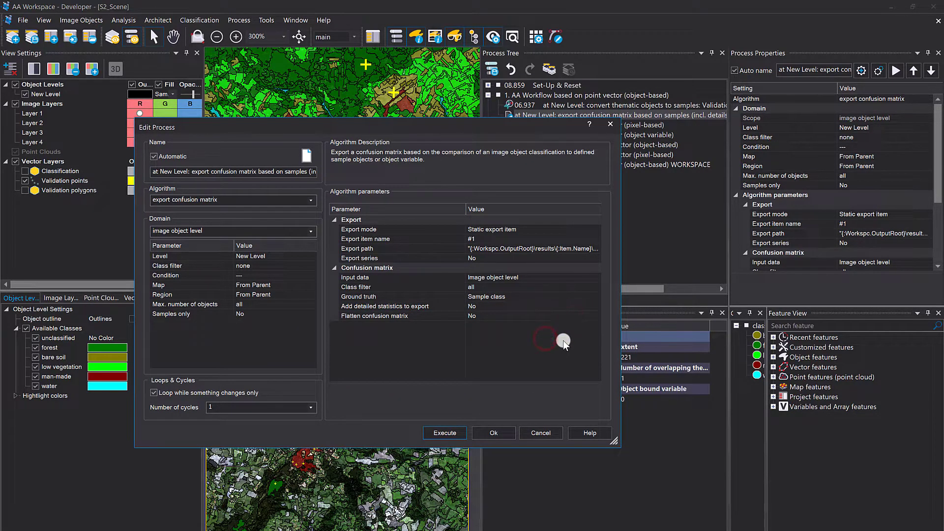
{"action": "left_click", "coordinate": [502, 384]}
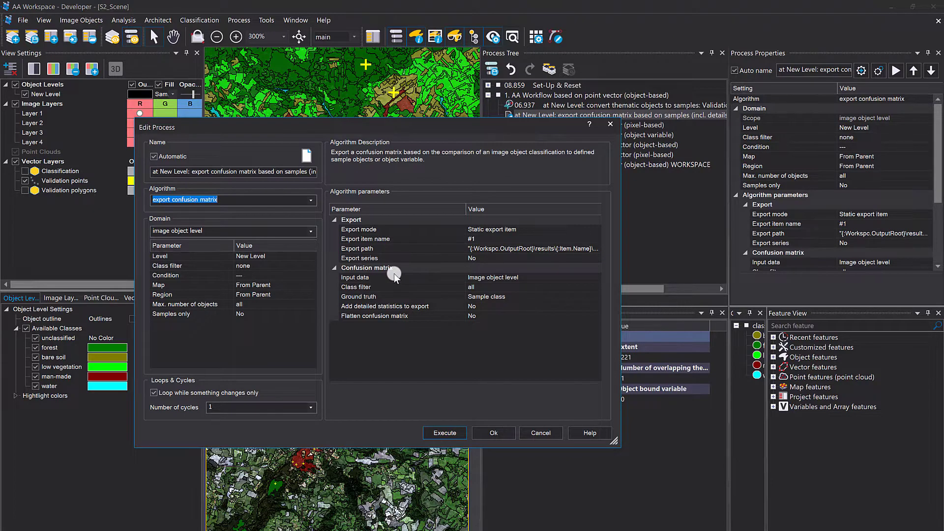
Check the export item name and execute the confusion matrix export without detailed statistics
{"action": "left_click", "coordinate": [370, 241]}
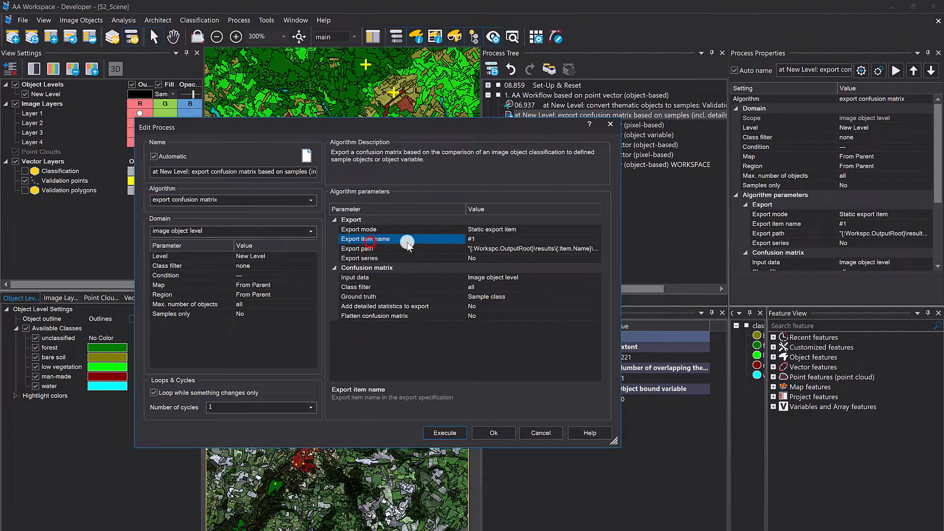
{"action": "left_click", "coordinate": [483, 241]}
{"action": "left_click", "coordinate": [440, 242]}
{"action": "left_click", "coordinate": [442, 432]}
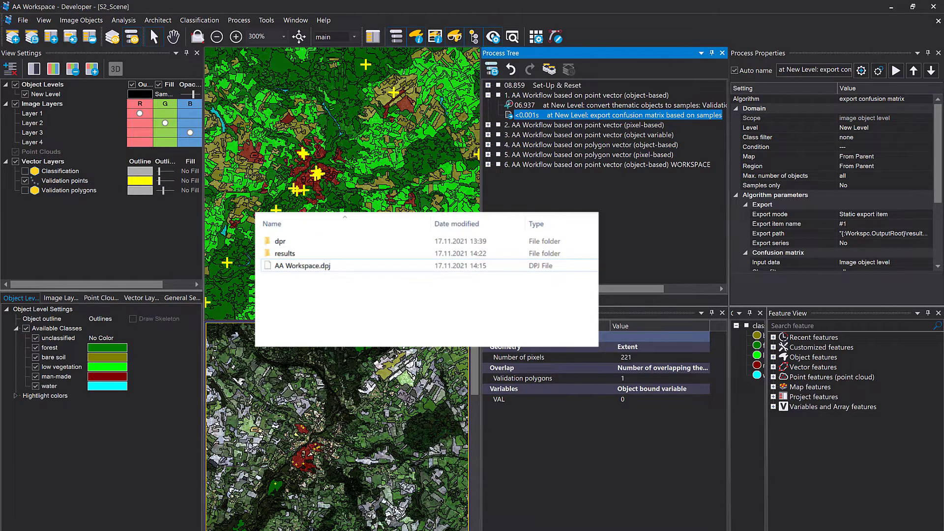
Open the exported S2_Scene CSV from the results folder and examine the class matrix without statistics
{"action": "double_click", "coordinate": [297, 253]}
{"action": "double_click", "coordinate": [295, 244]}
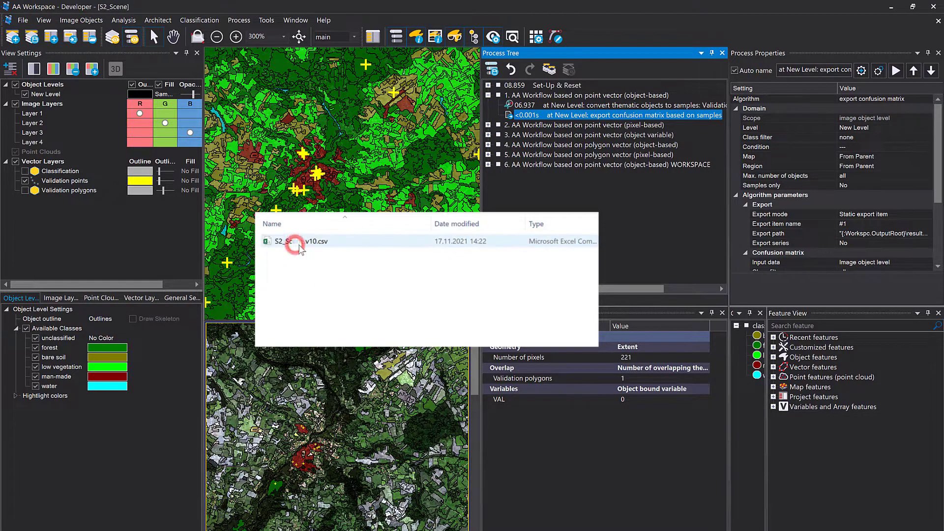
{"action": "double_click", "coordinate": [305, 244]}
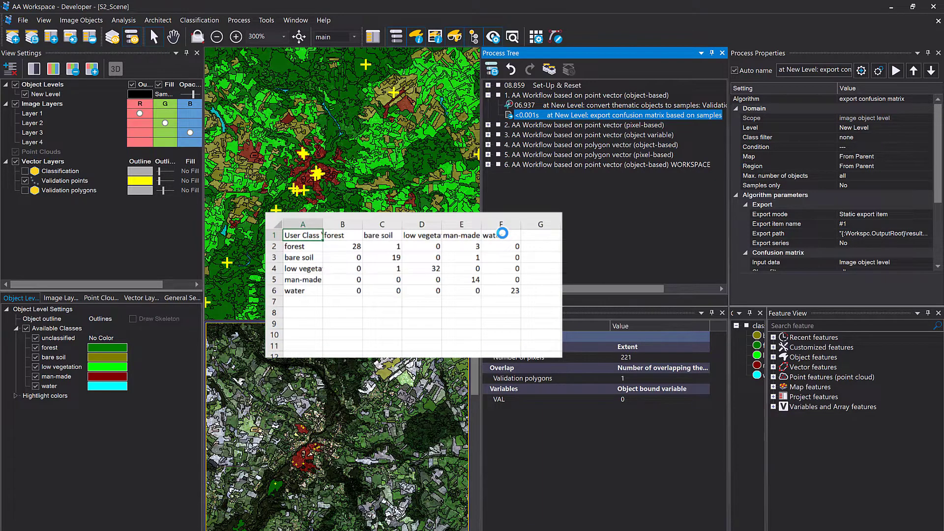
{"action": "left_click_drag", "start_coordinate": [312, 234], "coordinate": [566, 324]}
{"action": "left_click", "coordinate": [576, 335]}
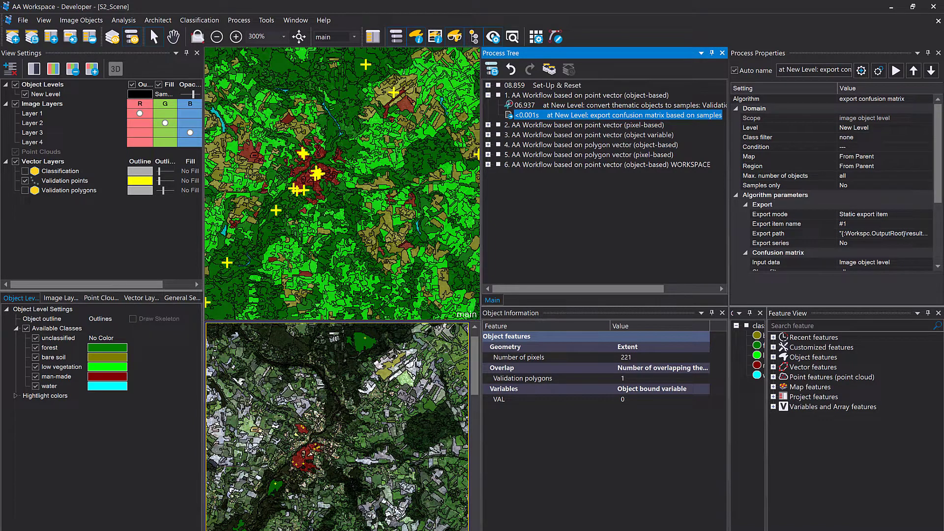
Set Add detailed statistics to export to Yes in the export confusion matrix process and execute it again
{"action": "right_click", "coordinate": [526, 118]}
{"action": "left_click", "coordinate": [530, 122]}
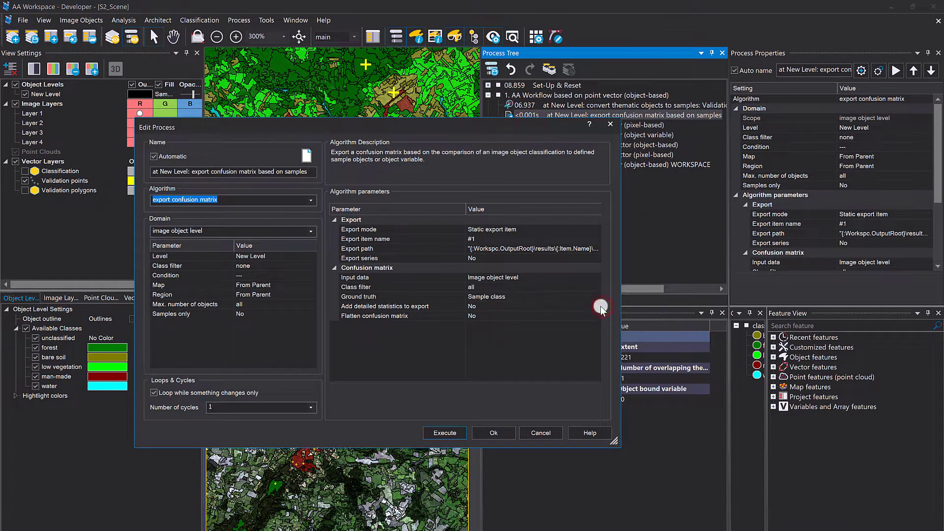
{"action": "left_click", "coordinate": [596, 306]}
{"action": "left_click", "coordinate": [596, 305]}
{"action": "left_click", "coordinate": [537, 317]}
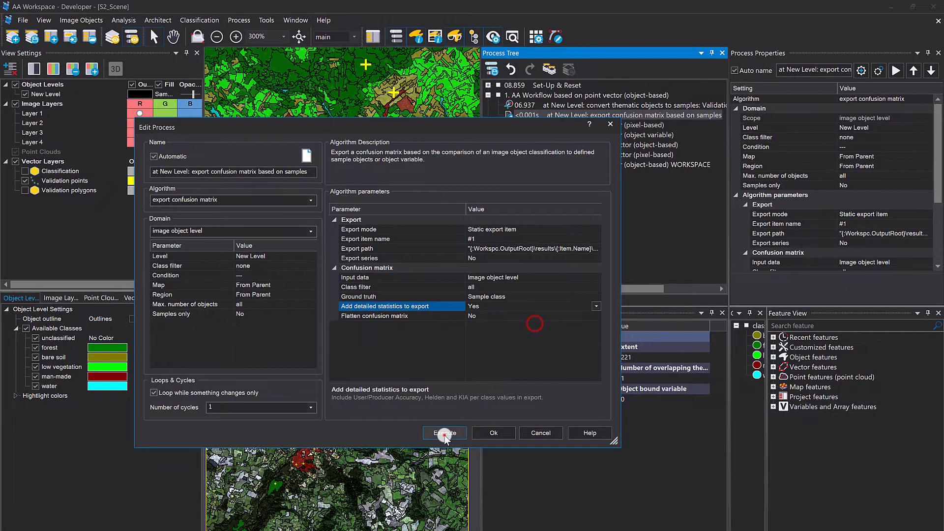
{"action": "left_click", "coordinate": [493, 433]}
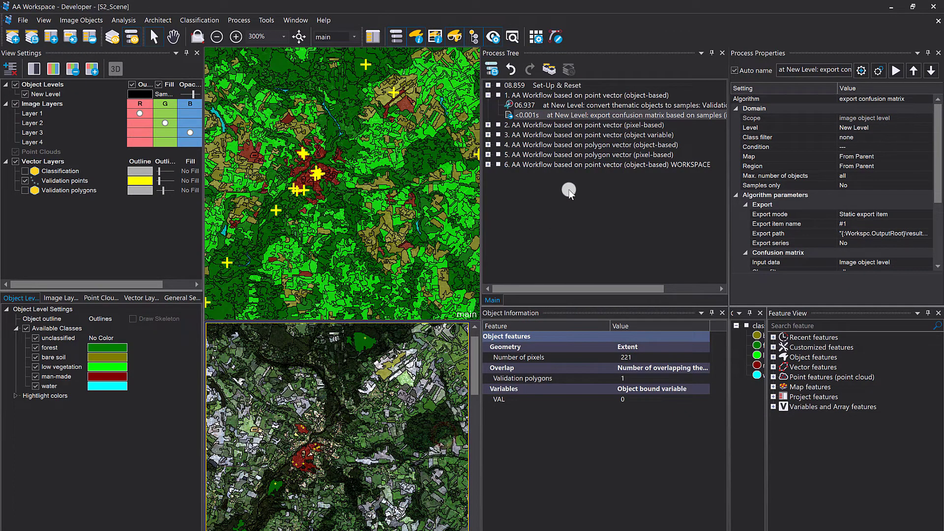
Open the newly exported CSV and examine the added accuracy statistics from the Producer row to the Kappa row
{"action": "double_click", "coordinate": [276, 243]}
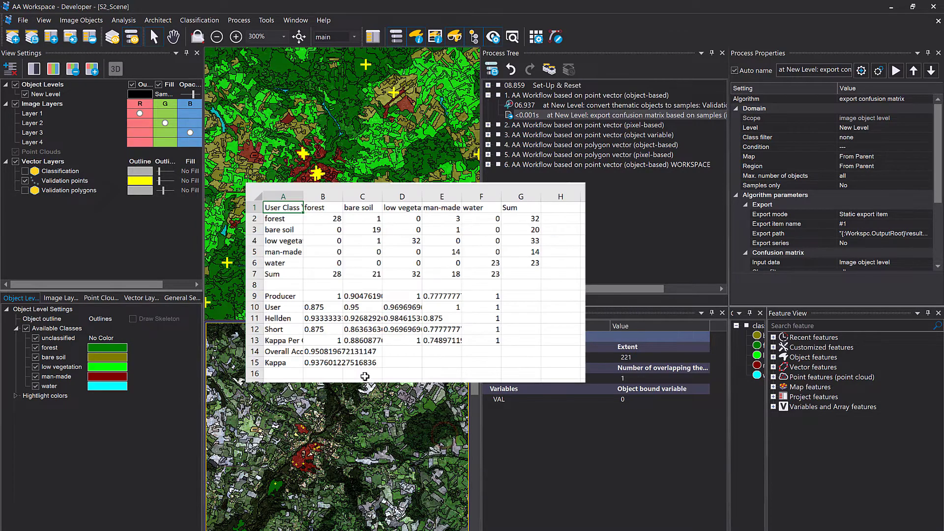
{"action": "left_click_drag", "start_coordinate": [279, 296], "coordinate": [516, 365]}
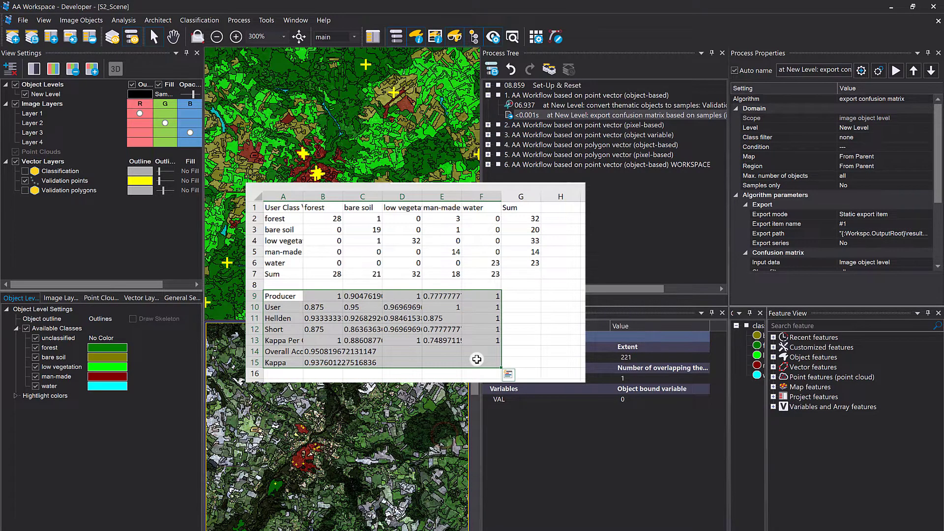
{"action": "left_click", "coordinate": [554, 340]}
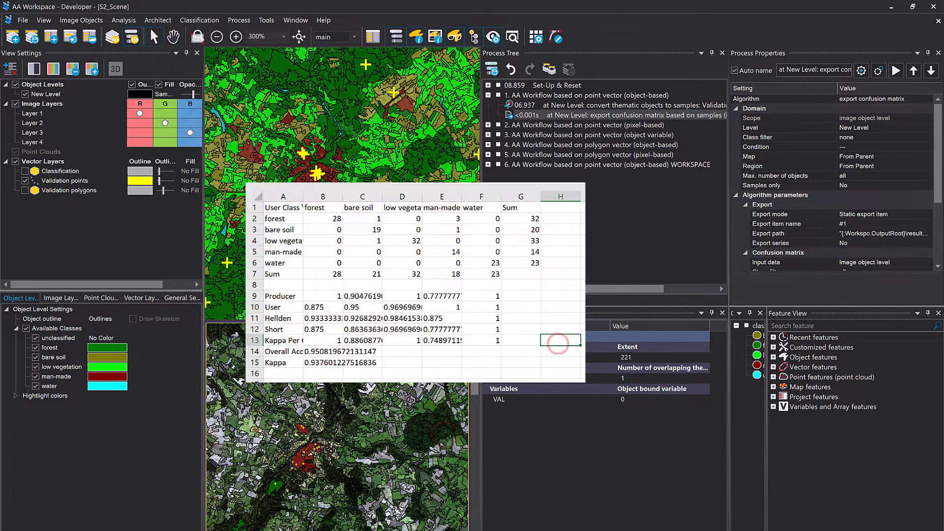
{"action": "left_click", "coordinate": [600, 211]}
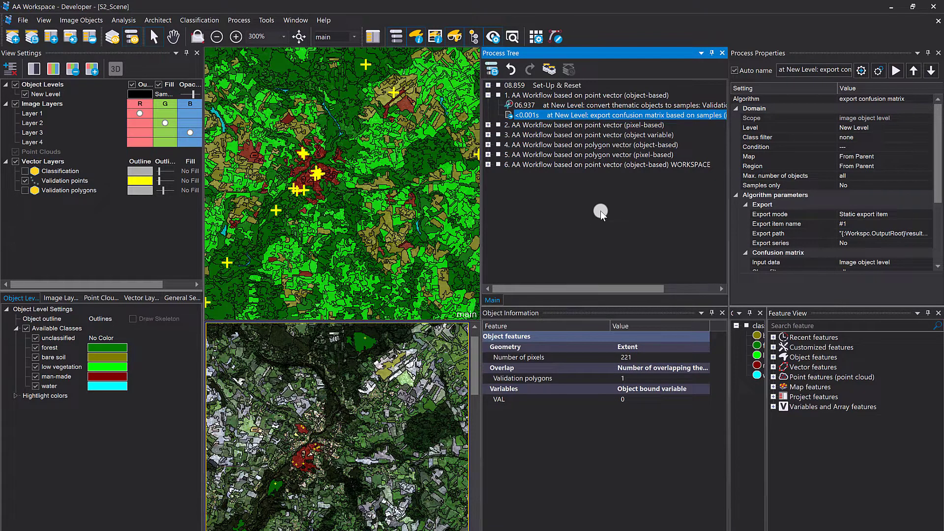
Collapse workflow 1, expand the pixel-based point vector workflow, and examine the forest sample object around its validation point up close
{"action": "left_click", "coordinate": [489, 94]}
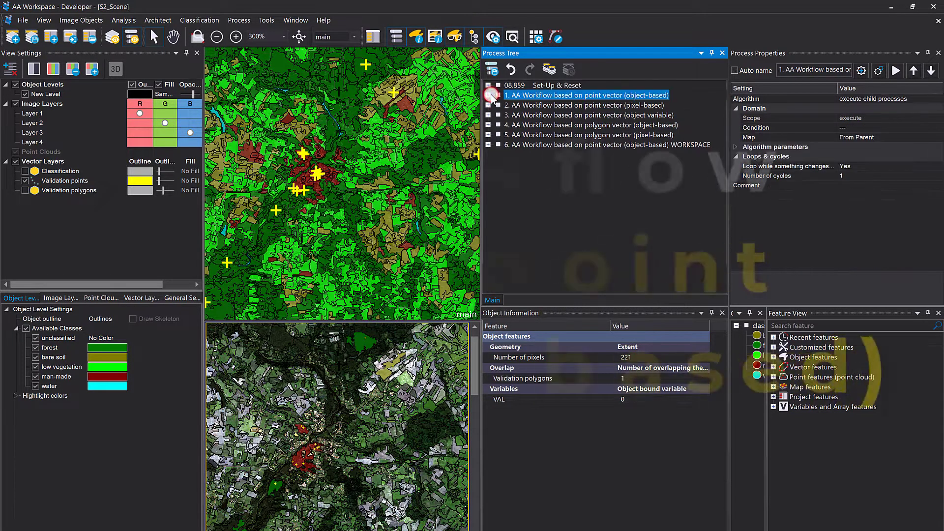
{"action": "left_click", "coordinate": [487, 104]}
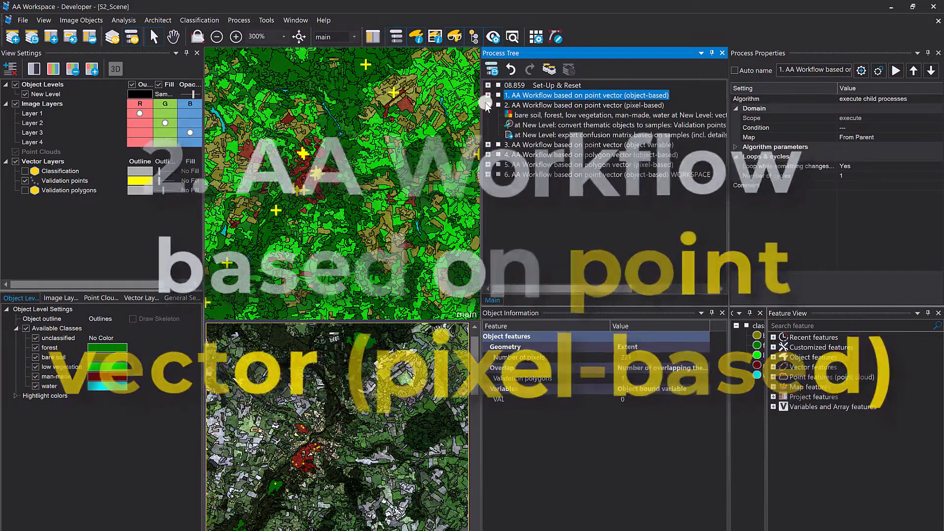
{"action": "left_click", "coordinate": [287, 482]}
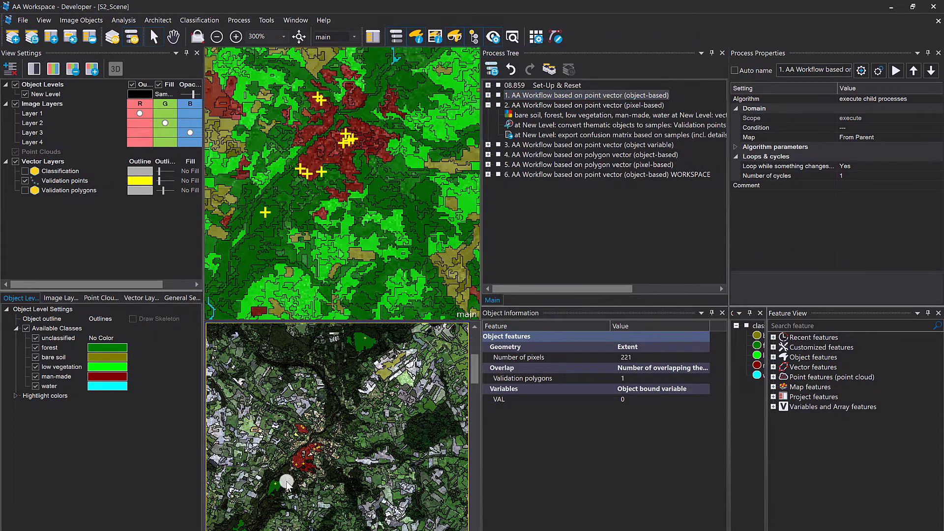
{"action": "left_click", "coordinate": [374, 447]}
{"action": "left_click", "coordinate": [347, 434]}
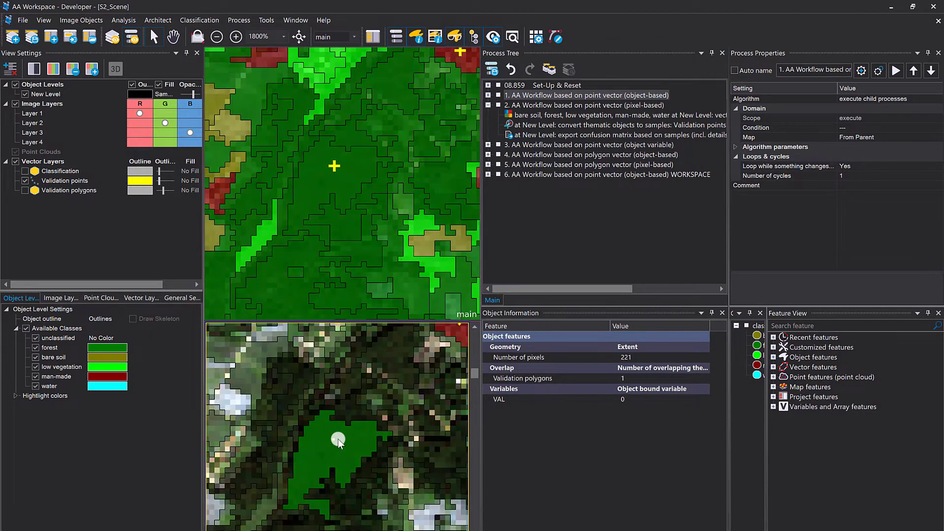
{"action": "left_click", "coordinate": [338, 439]}
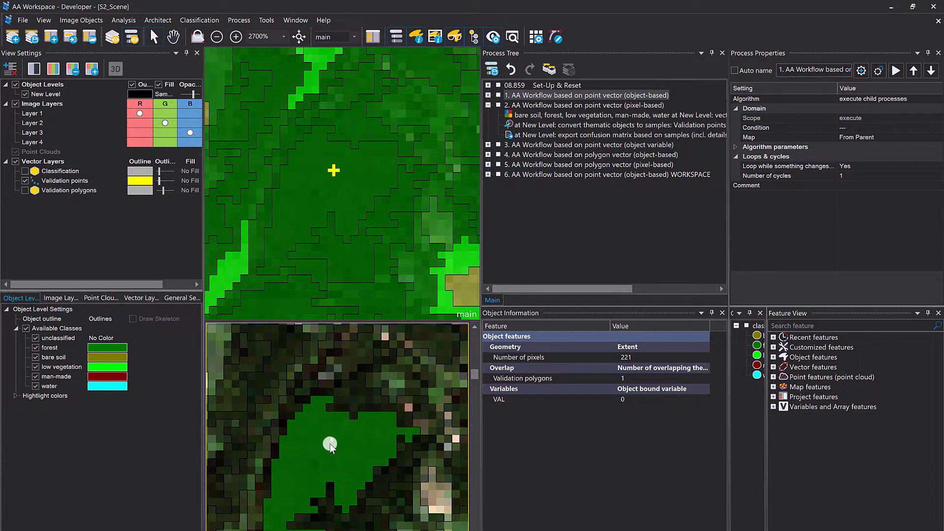
{"action": "mouse_move", "coordinate": [332, 445]}
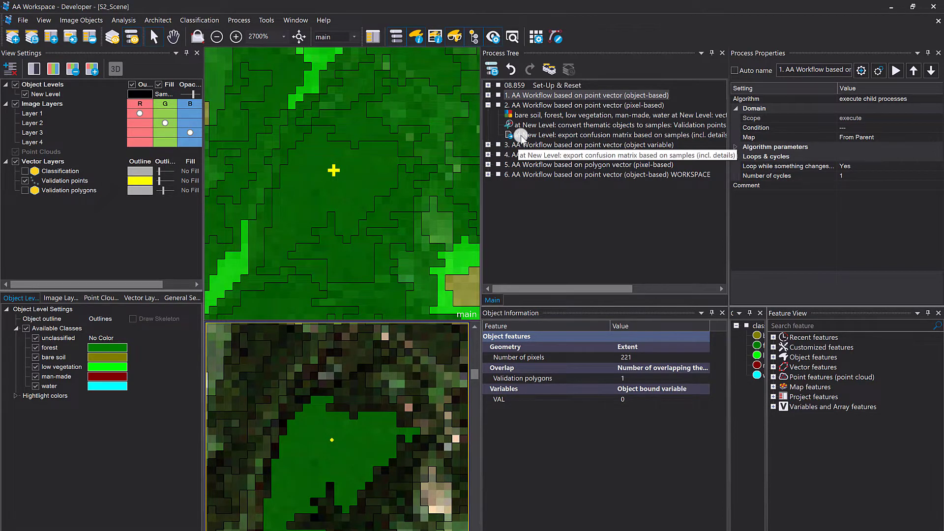
Execute the Set-Up & Reset process to clear the object-based samples
{"action": "right_click", "coordinate": [510, 87]}
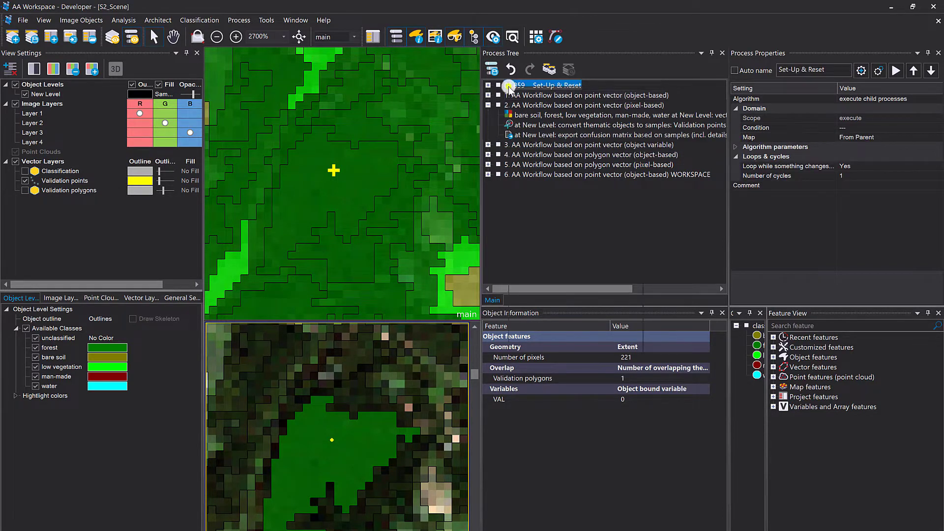
{"action": "left_click", "coordinate": [531, 107]}
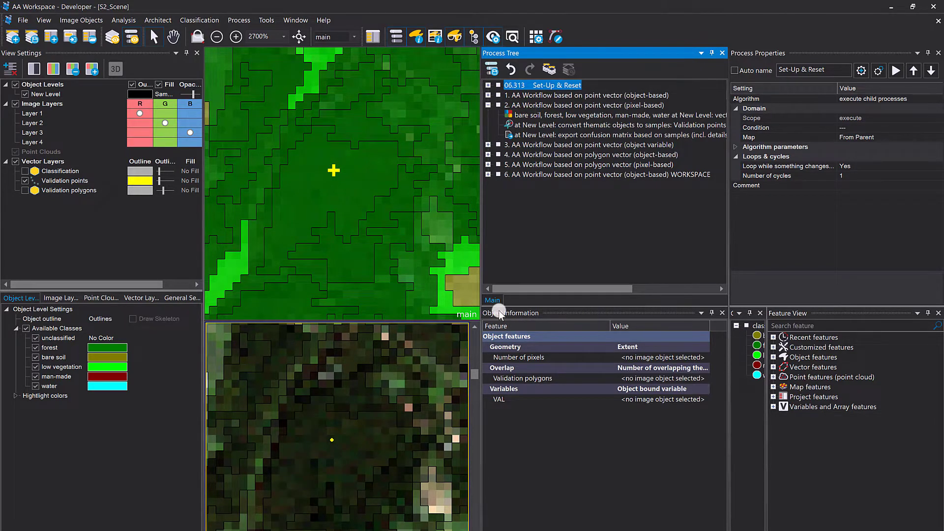
Execute the vector-based segmentation of workflow 2 with the Validation points layer and view the object around the point up close
{"action": "double_click", "coordinate": [553, 119]}
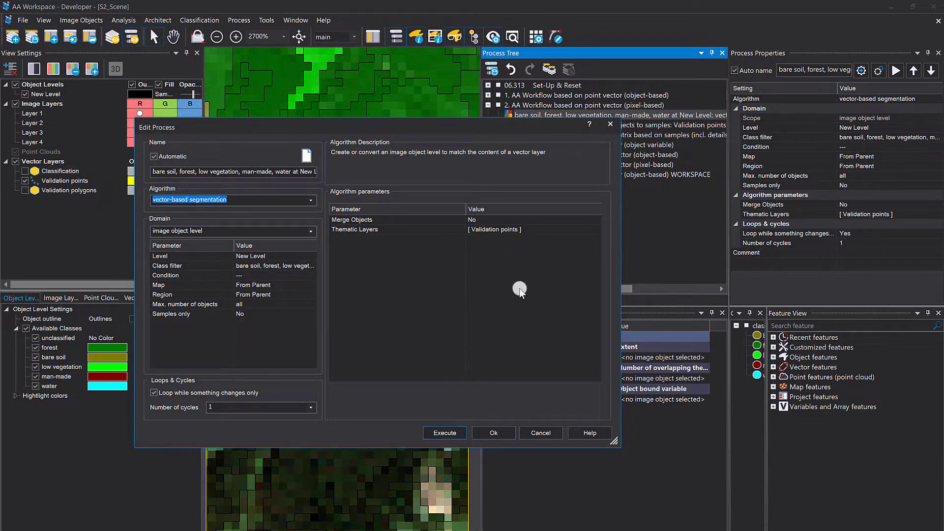
{"action": "left_click", "coordinate": [444, 433]}
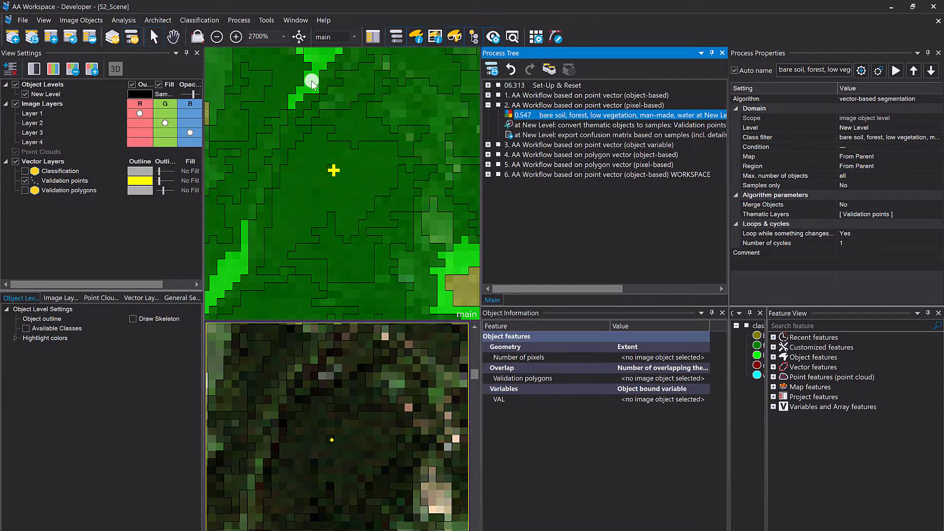
{"action": "scroll", "coordinate": [338, 171], "scroll_direction": "up", "scroll_amount": 2}
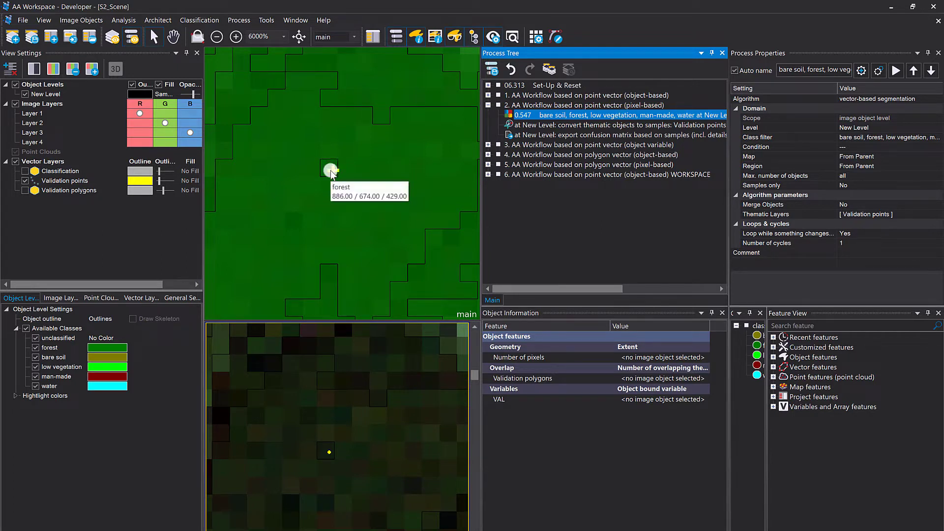
Execute the process converting Validation points to samples at New Level and inspect the samples at the forest validation points
{"action": "left_click", "coordinate": [569, 127]}
{"action": "right_click", "coordinate": [569, 127]}
{"action": "left_click", "coordinate": [584, 144]}
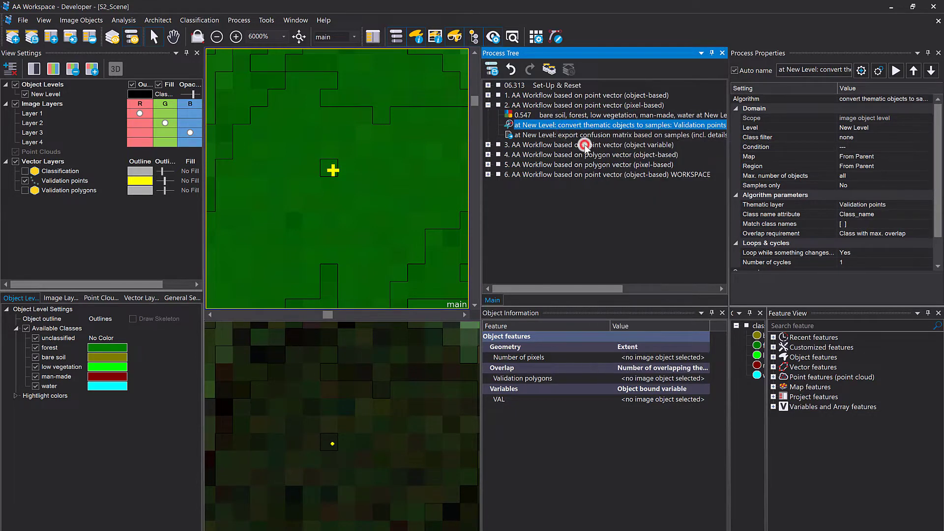
{"action": "left_click", "coordinate": [339, 456]}
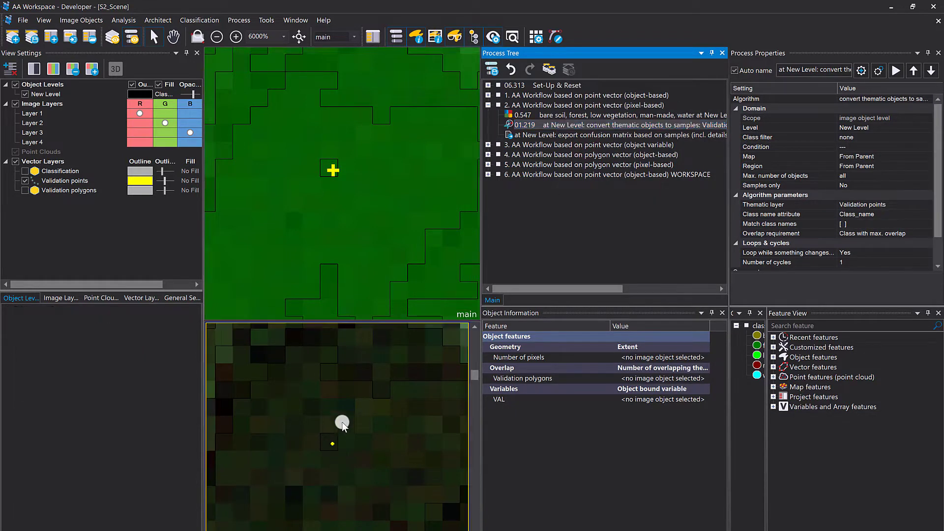
{"action": "scroll", "coordinate": [339, 456], "scroll_direction": "down", "scroll_amount": 2}
{"action": "scroll", "coordinate": [335, 368], "scroll_direction": "down", "scroll_amount": 2}
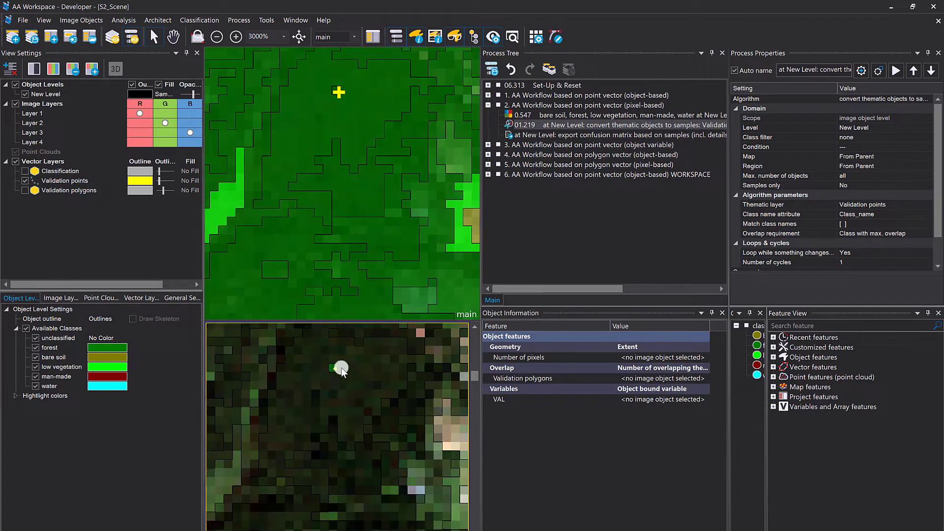
{"action": "mouse_move", "coordinate": [343, 370]}
{"action": "scroll", "coordinate": [342, 373], "scroll_direction": "down", "scroll_amount": 5}
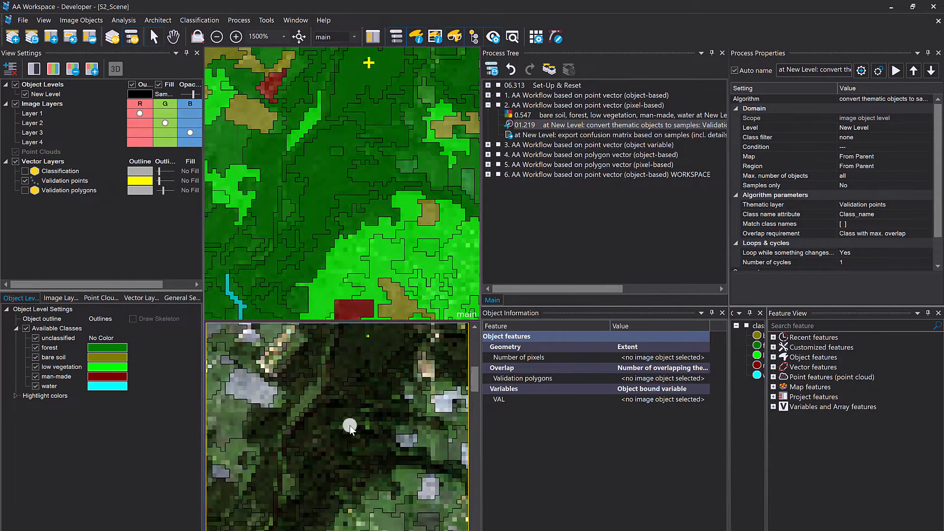
{"action": "scroll", "coordinate": [287, 495], "scroll_direction": "up", "scroll_amount": 4}
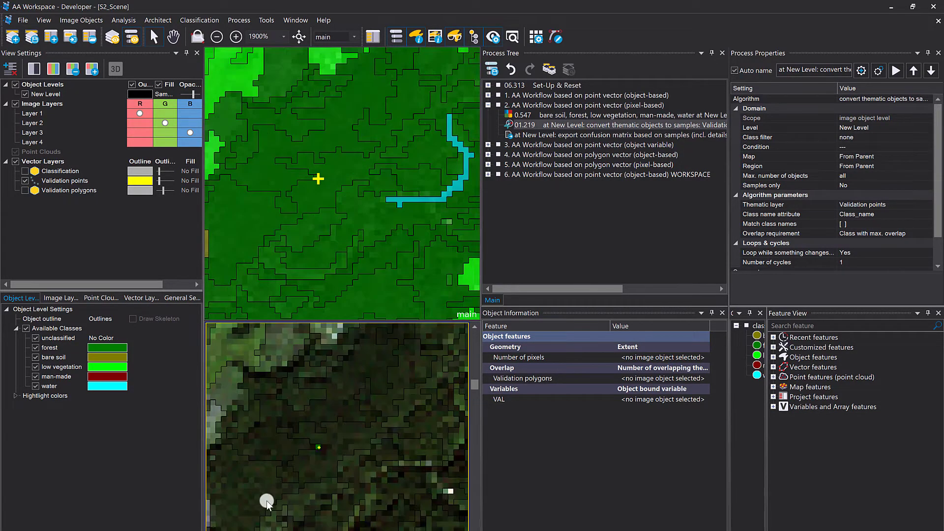
{"action": "scroll", "coordinate": [279, 482], "scroll_direction": "up", "scroll_amount": 2}
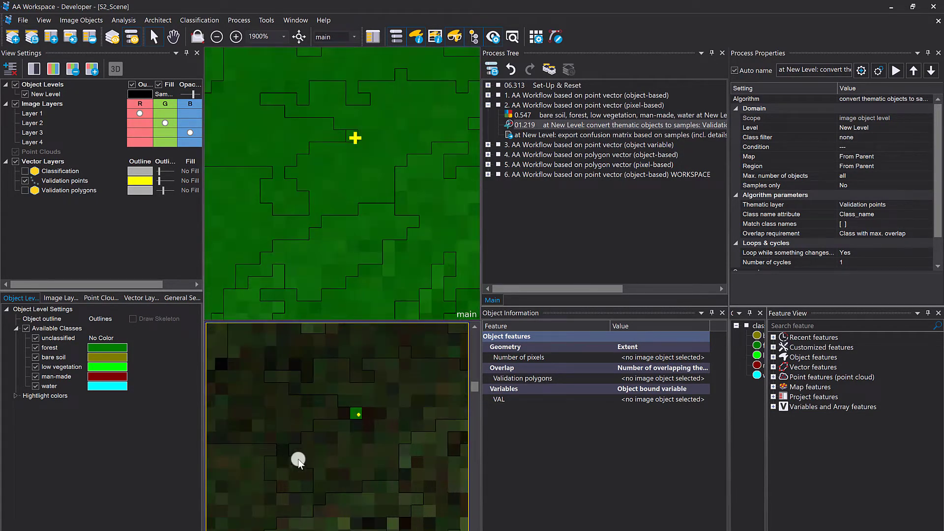
Execute the pixel-based export confusion matrix process and open the exported CSV from the #2 results folder
{"action": "right_click", "coordinate": [518, 135]}
{"action": "left_click", "coordinate": [546, 154]}
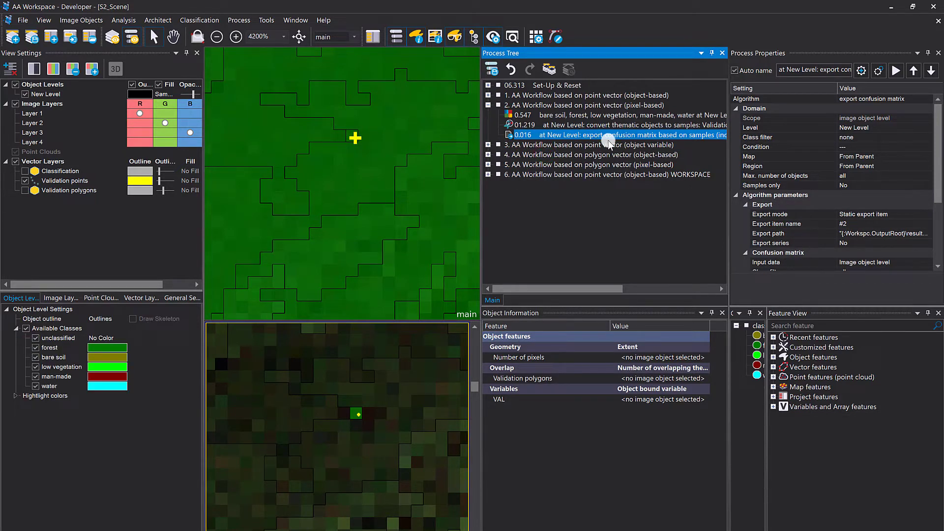
{"action": "key", "text": "alt+Tab"}
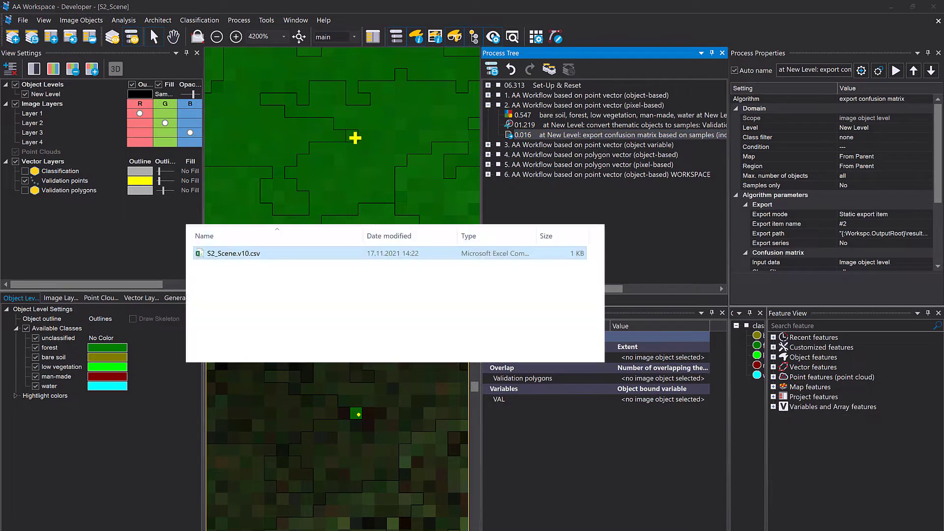
{"action": "left_click", "coordinate": [309, 331]}
{"action": "key", "text": "alt+Up"}
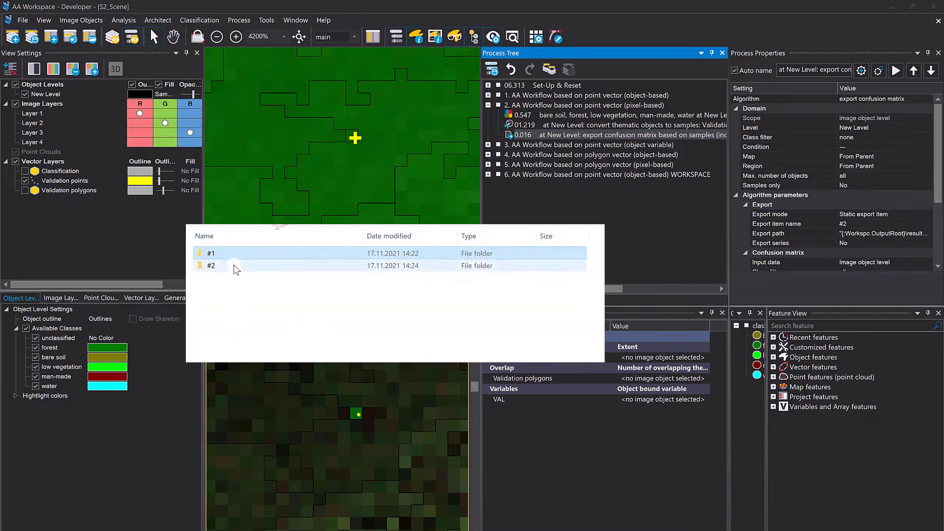
{"action": "double_click", "coordinate": [234, 264]}
{"action": "left_click", "coordinate": [240, 255]}
{"action": "double_click", "coordinate": [240, 254]}
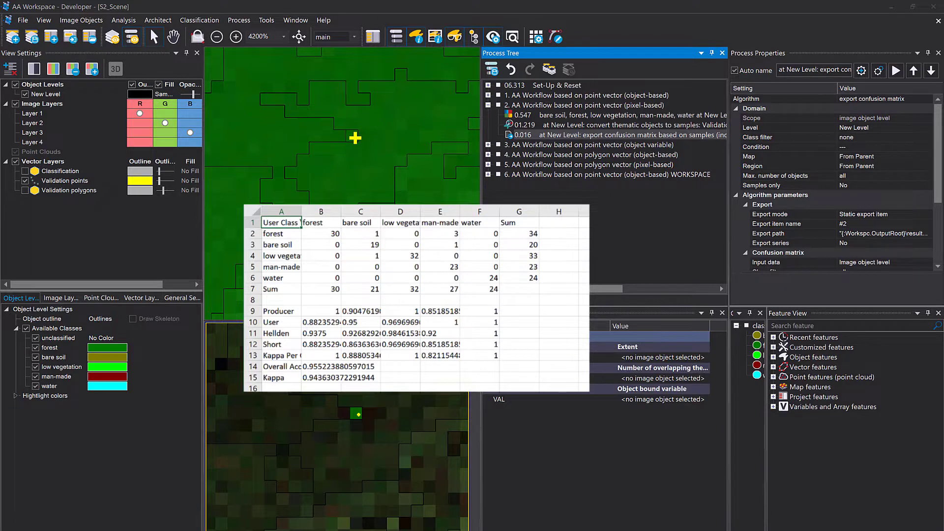
Show the Accuracy Assessment statistics for Confusion Matrix based on samples, review the matrix and accuracy totals, and close the dialogs
{"action": "left_click", "coordinate": [266, 20]}
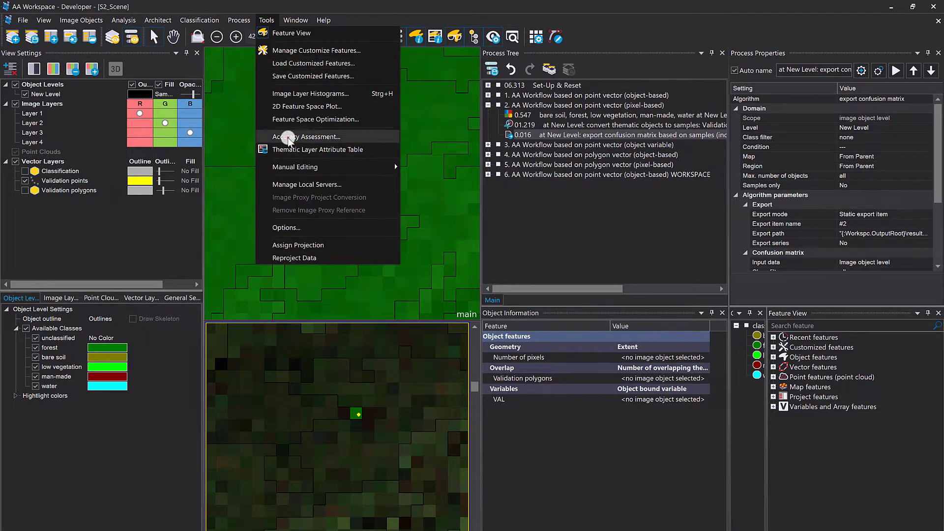
{"action": "left_click", "coordinate": [335, 136]}
{"action": "left_click", "coordinate": [535, 206]}
{"action": "left_click", "coordinate": [512, 217]}
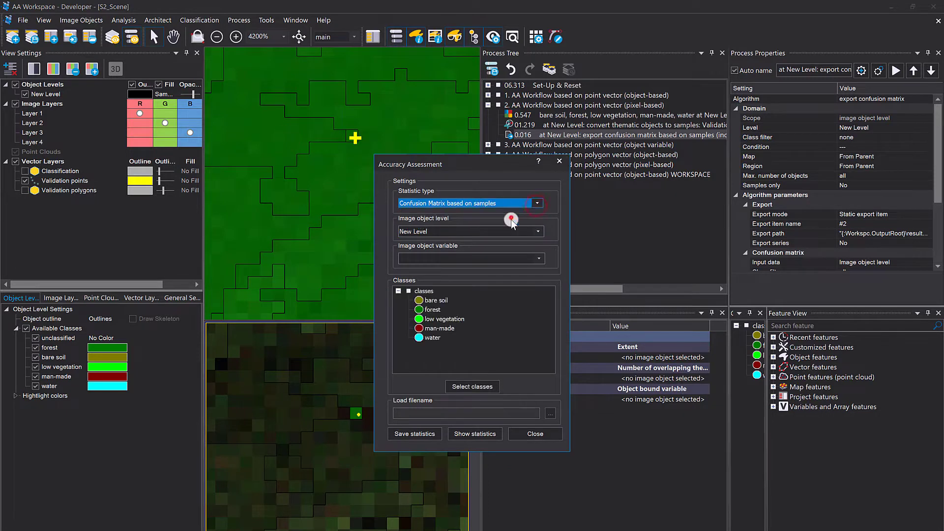
{"action": "left_click", "coordinate": [475, 434]}
{"action": "scroll", "coordinate": [411, 295], "scroll_direction": "down", "scroll_amount": 3}
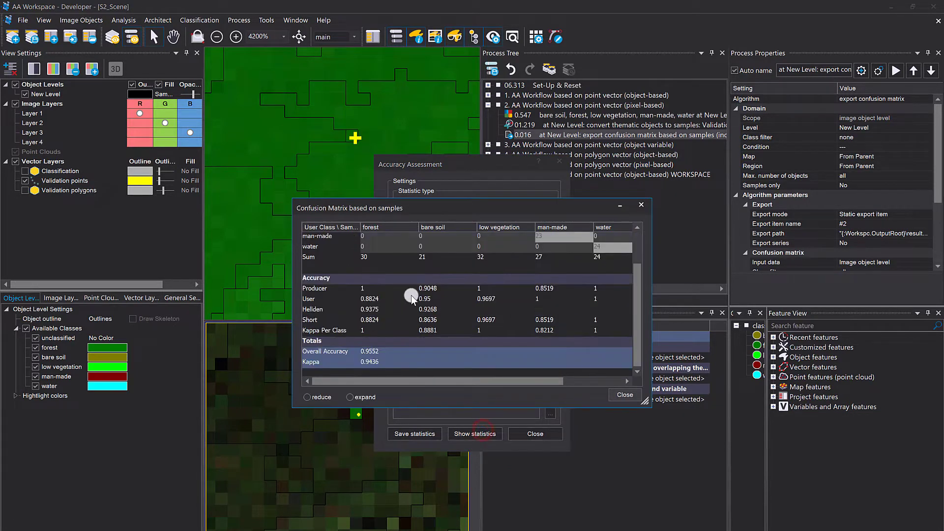
{"action": "scroll", "coordinate": [489, 325], "scroll_direction": "up", "scroll_amount": 3}
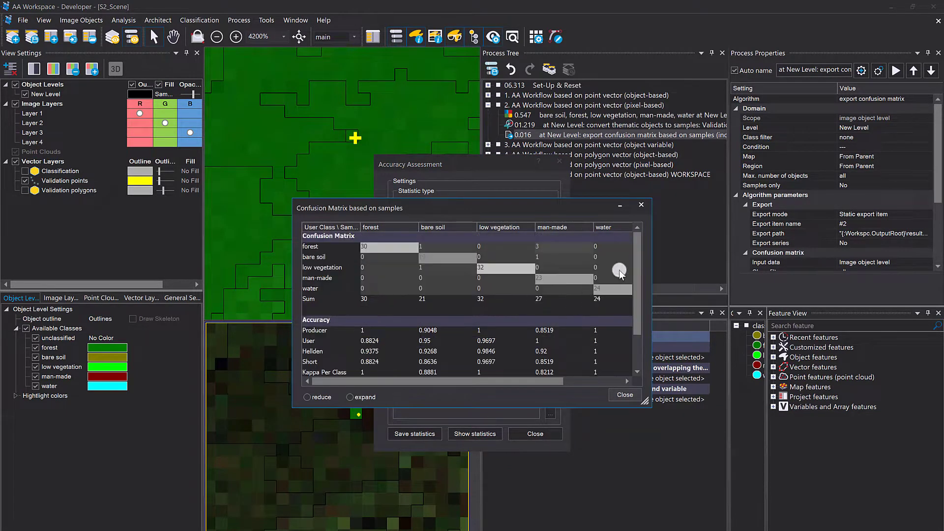
{"action": "left_click", "coordinate": [642, 205]}
{"action": "left_click", "coordinate": [559, 162]}
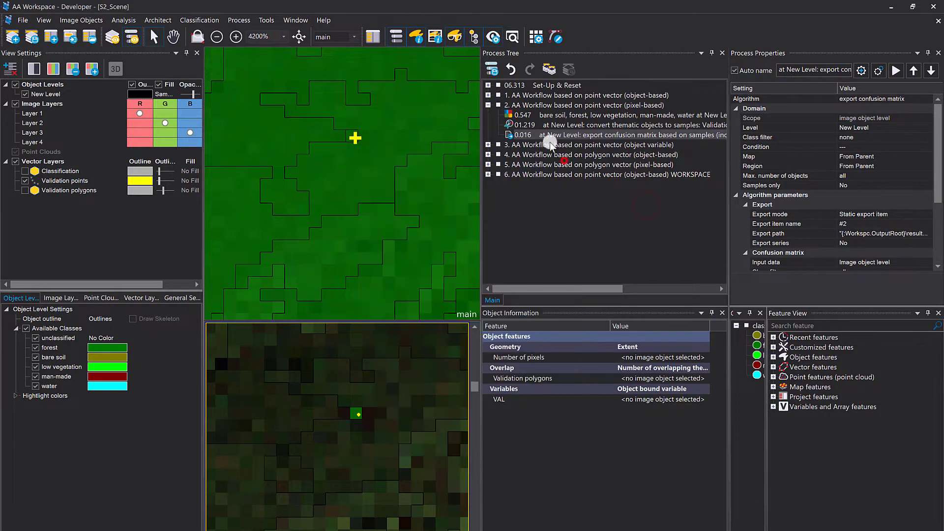
Collapse workflow 2 and execute the Set-Up & Reset process to clear the pixel-based samples
{"action": "left_click", "coordinate": [489, 104]}
{"action": "right_click", "coordinate": [519, 85]}
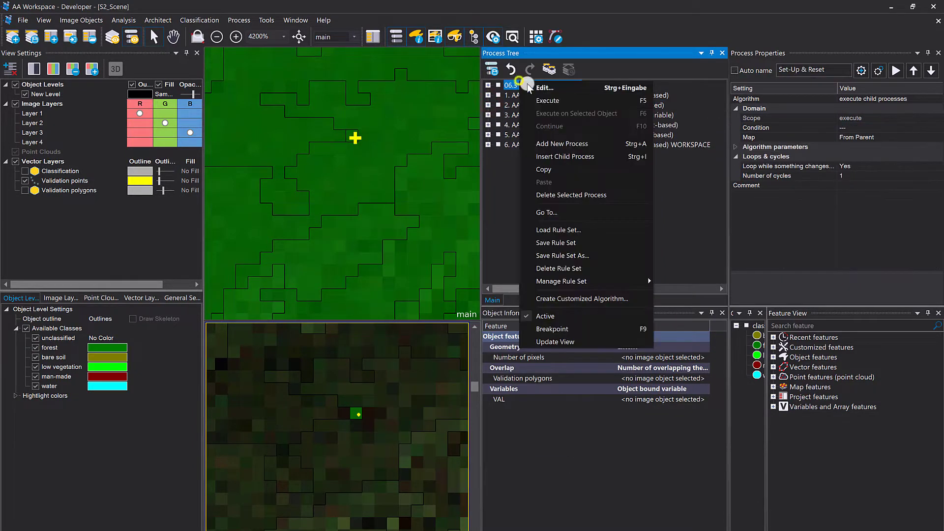
{"action": "left_click", "coordinate": [548, 99]}
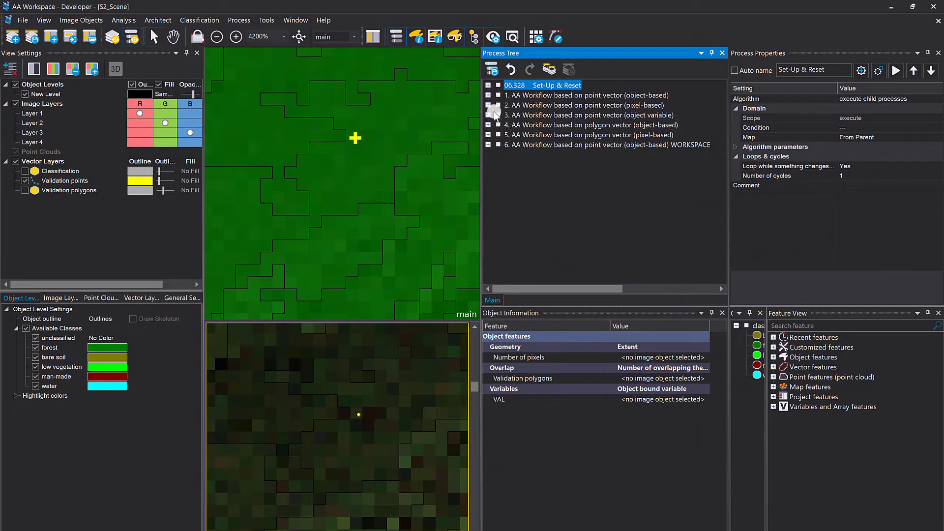
Expand workflow 3 and review the thematic layer, attribute and variable parameters of its read thematic attribute process
{"action": "left_click", "coordinate": [488, 115]}
{"action": "left_click", "coordinate": [543, 126]}
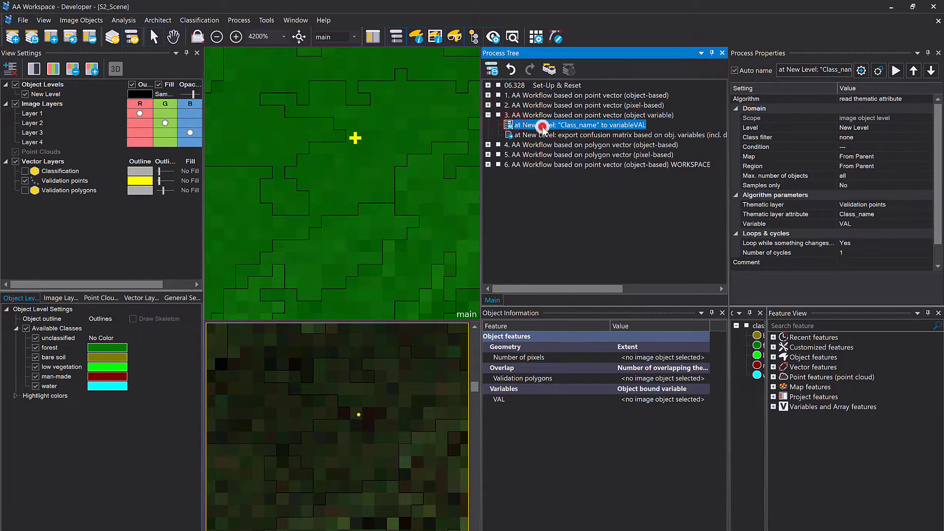
{"action": "double_click", "coordinate": [542, 126]}
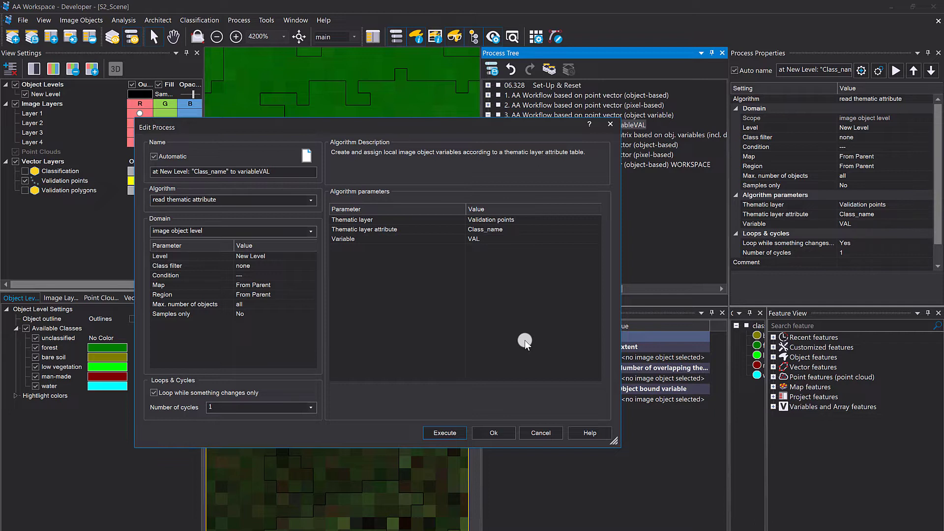
{"action": "left_click", "coordinate": [536, 221]}
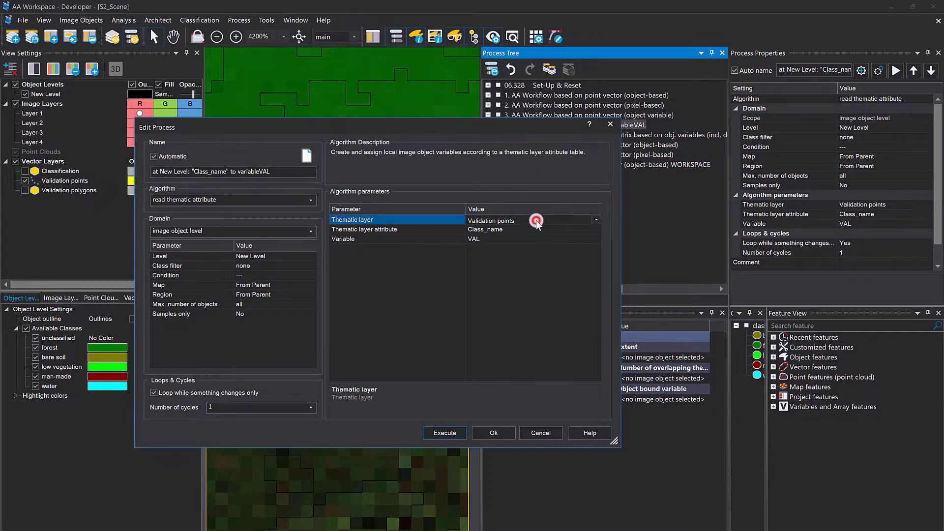
{"action": "left_click", "coordinate": [524, 238]}
{"action": "left_click", "coordinate": [520, 229]}
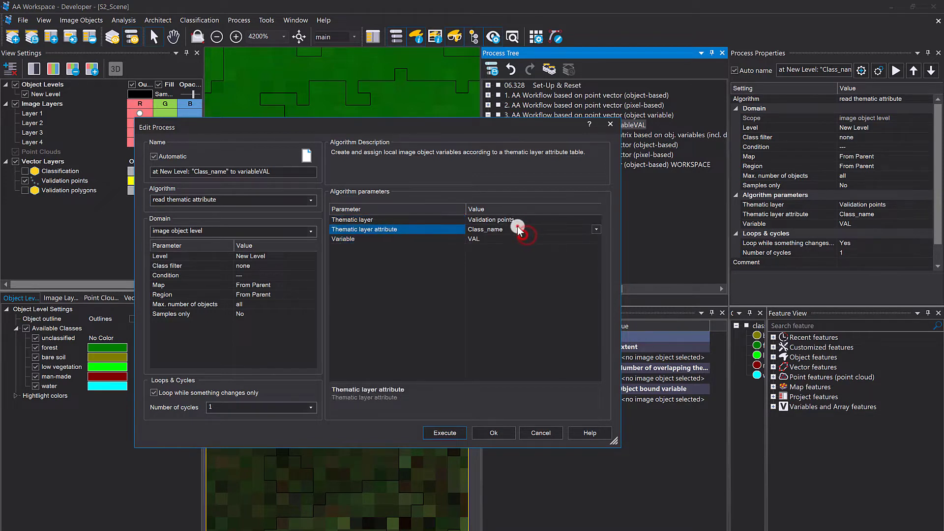
{"action": "left_click", "coordinate": [433, 241]}
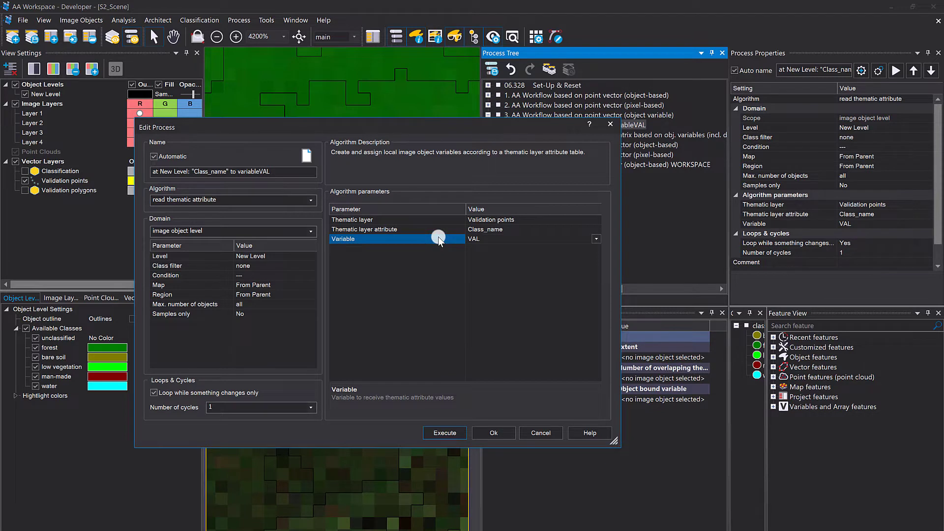
Create a variable named "new example VAR" for the process, with type String and scope Object Value
{"action": "left_click", "coordinate": [494, 240]}
{"action": "type", "text": "new example VAR"}
{"action": "key", "text": "Return"}
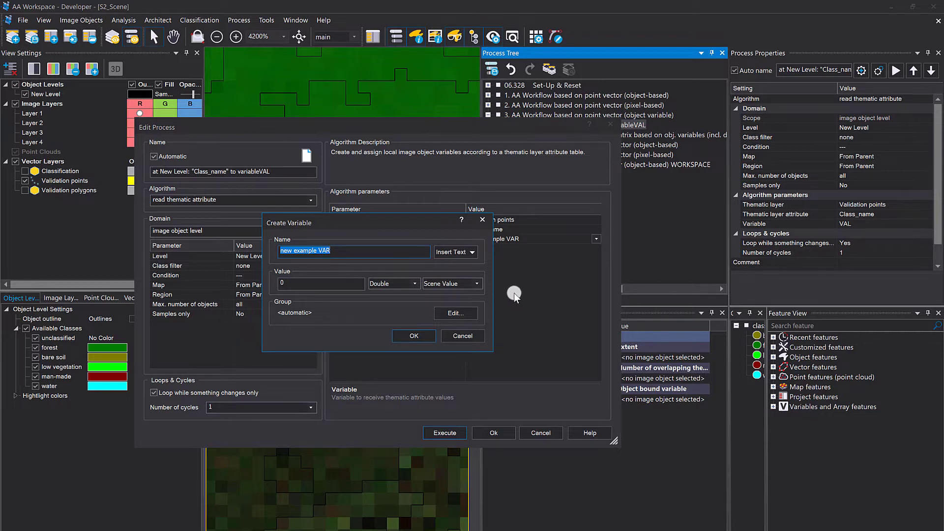
{"action": "left_click", "coordinate": [483, 284]}
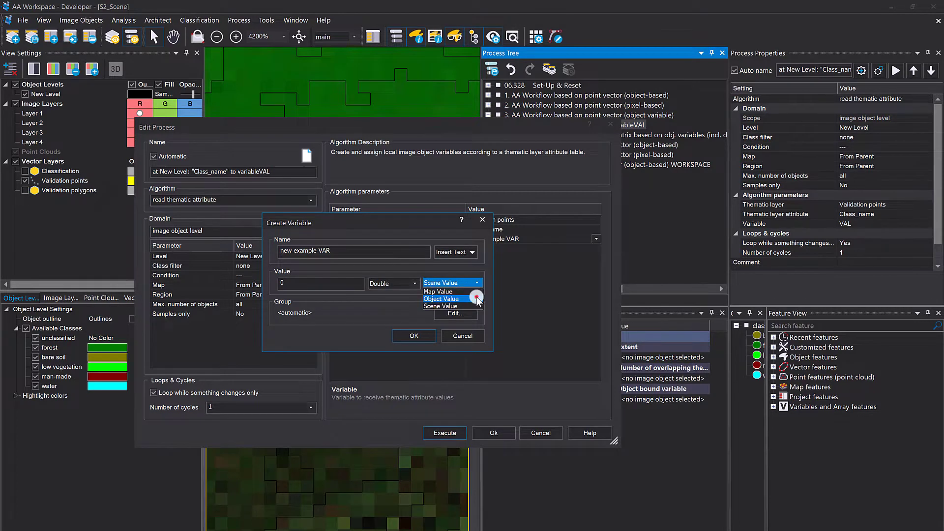
{"action": "left_click", "coordinate": [476, 298]}
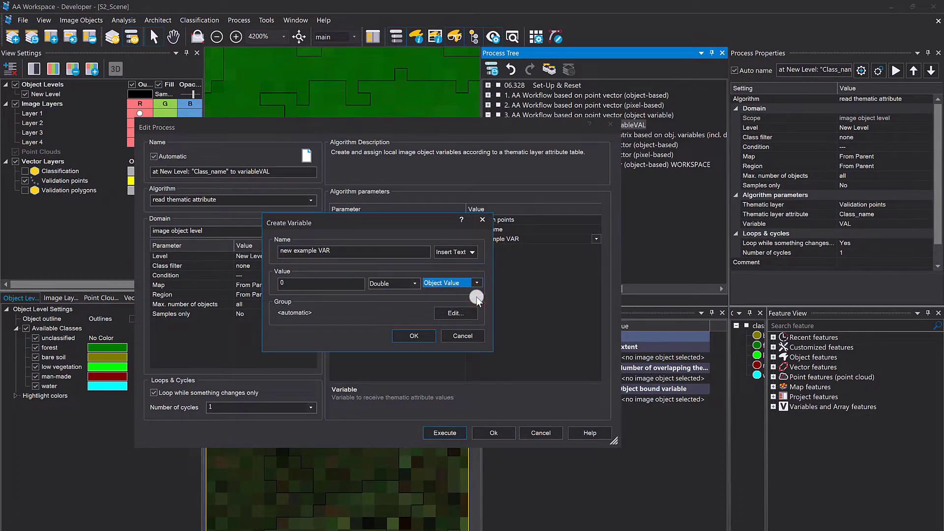
{"action": "left_click", "coordinate": [406, 283]}
{"action": "left_click", "coordinate": [396, 298]}
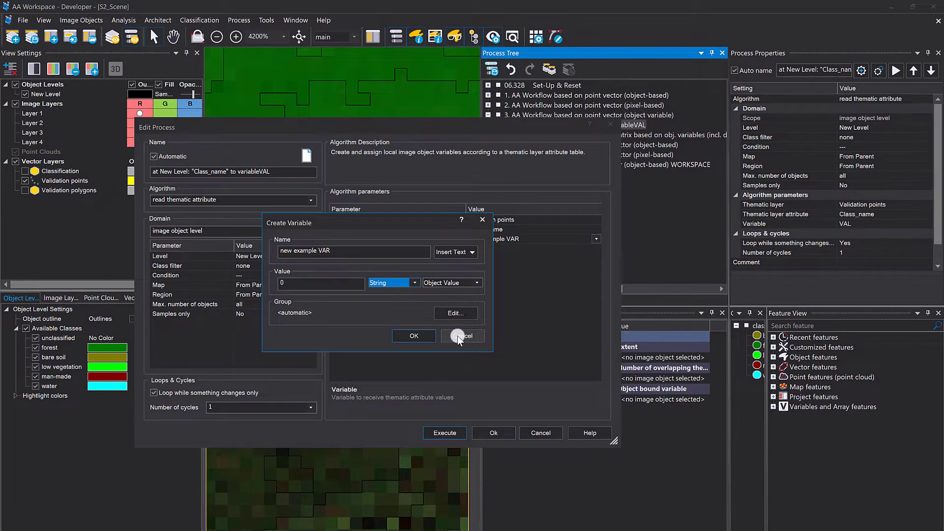
{"action": "left_click", "coordinate": [425, 336]}
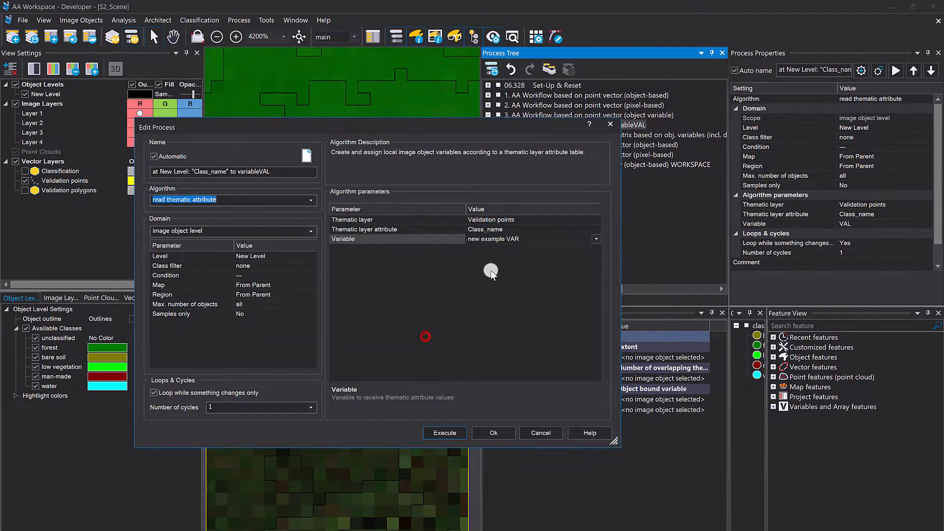
Execute the read thematic attribute process with VAL as its variable and select the forest object at the validation point to check its variables
{"action": "left_click", "coordinate": [596, 240]}
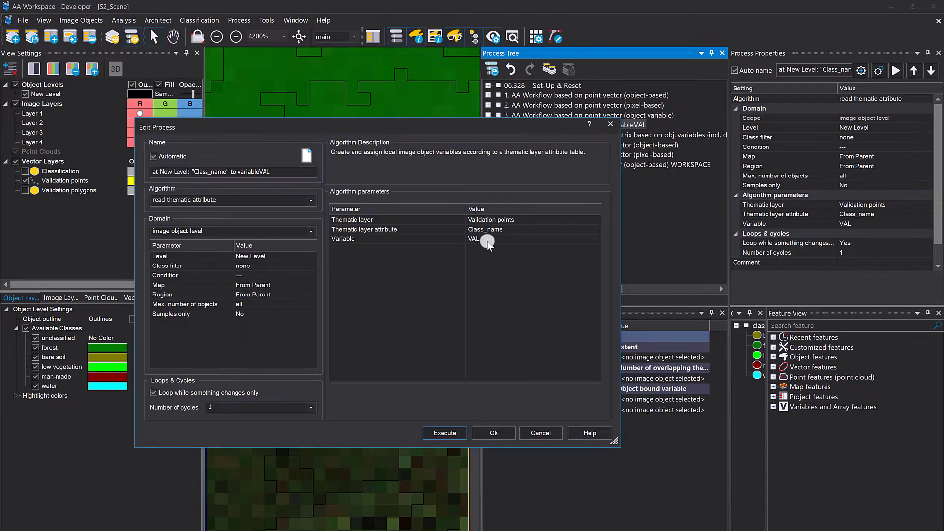
{"action": "left_click", "coordinate": [433, 432]}
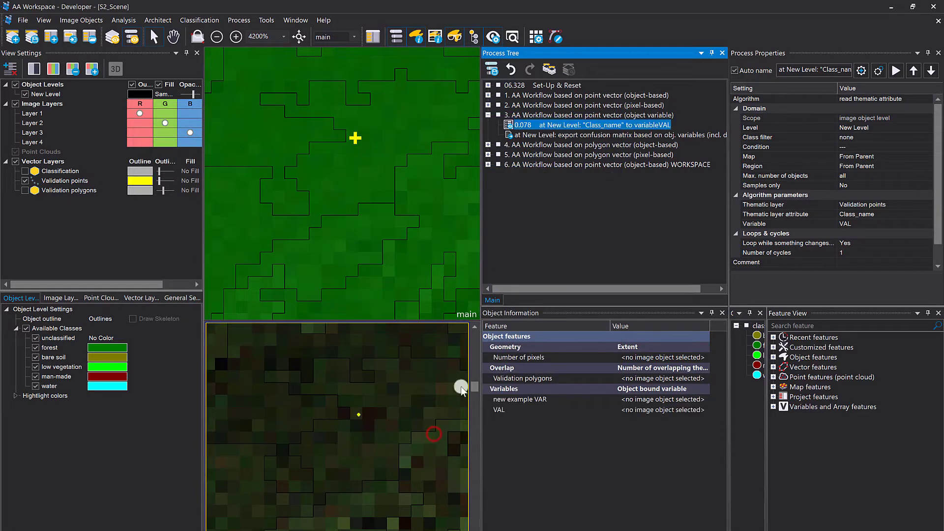
{"action": "left_click", "coordinate": [344, 183]}
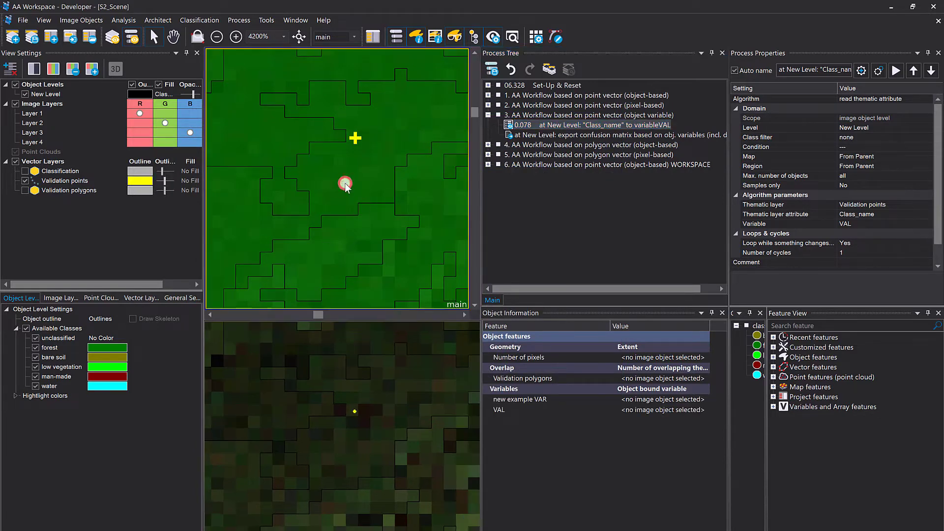
{"action": "left_click", "coordinate": [352, 387]}
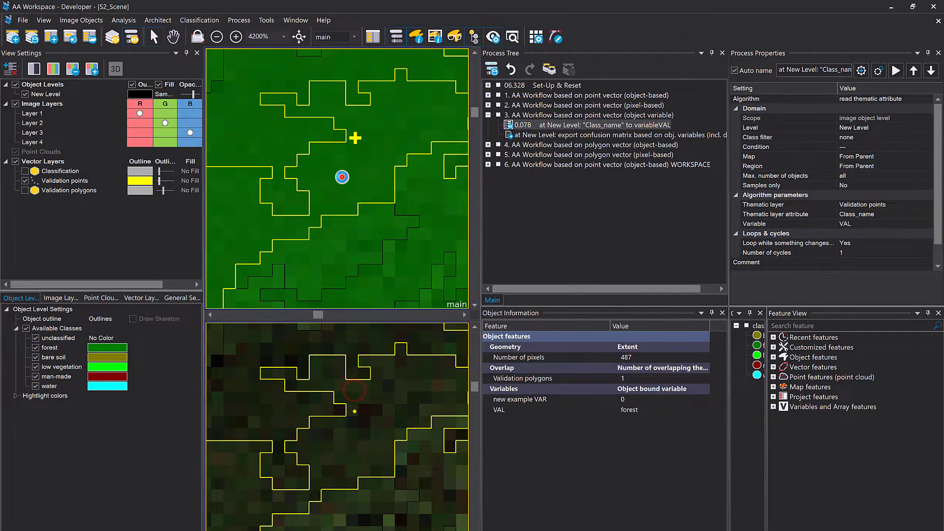
{"action": "left_click", "coordinate": [357, 179]}
{"action": "left_click", "coordinate": [357, 179]}
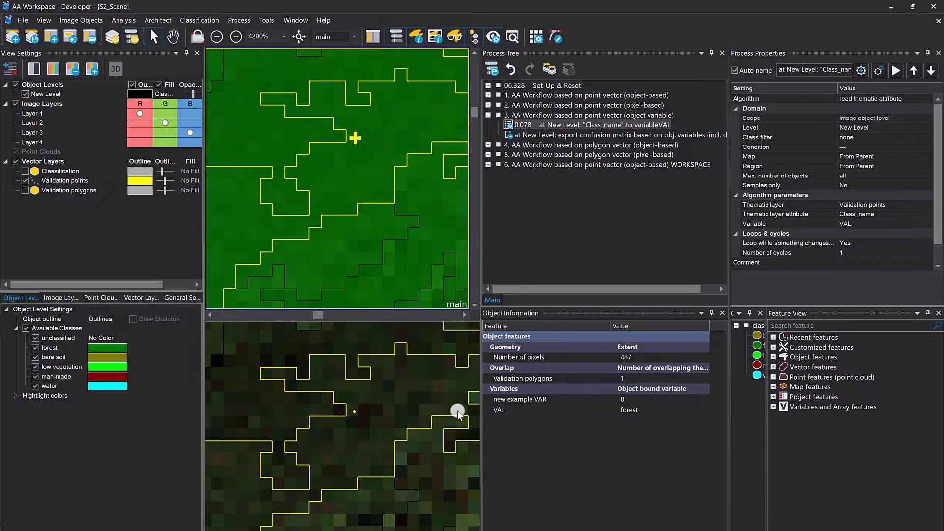
Compare the object variables of a neighbouring object without a validation point and the forest object at another validation point
{"action": "left_click", "coordinate": [297, 127]}
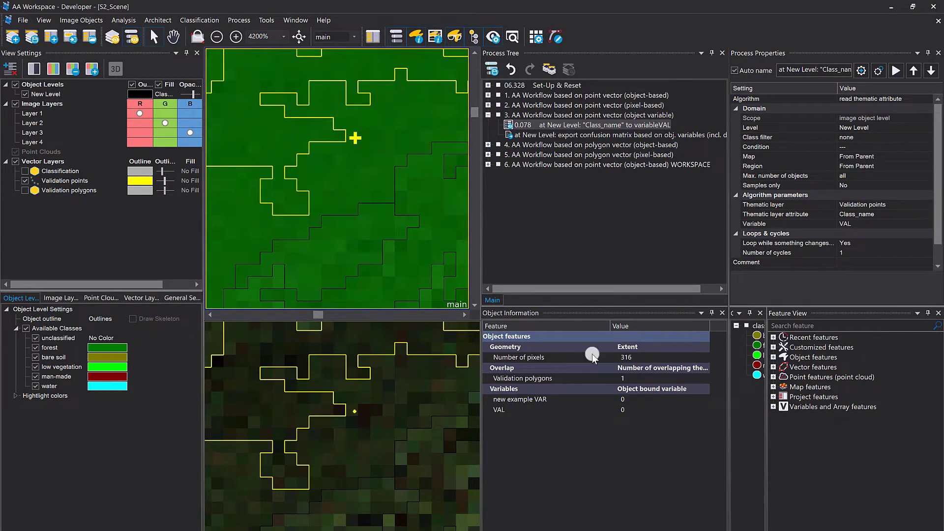
{"action": "left_click_drag", "start_coordinate": [406, 241], "coordinate": [292, 114]}
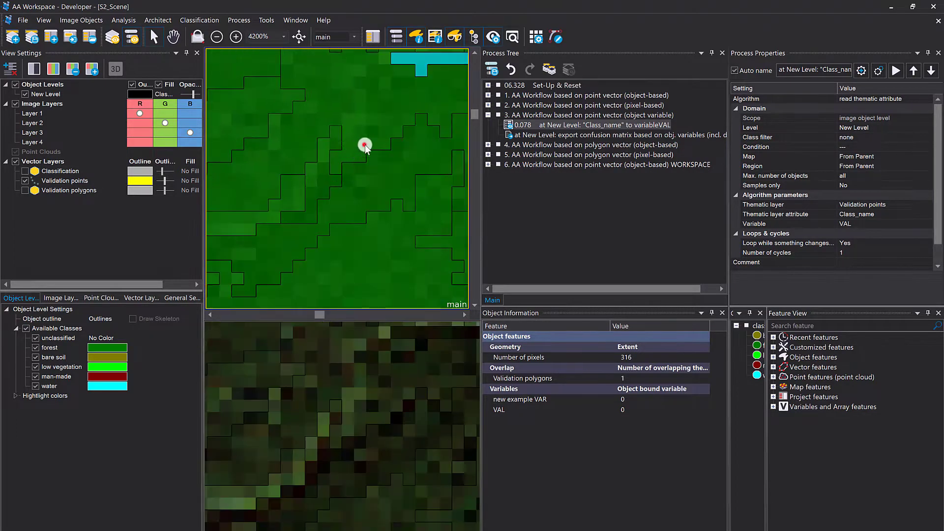
{"action": "left_click", "coordinate": [365, 145]}
{"action": "left_click", "coordinate": [392, 170]}
{"action": "mouse_move", "coordinate": [398, 123]}
{"action": "left_mouse_down"}
{"action": "mouse_move", "coordinate": [304, 183]}
{"action": "mouse_move", "coordinate": [396, 108]}
{"action": "left_mouse_up"}
{"action": "scroll", "coordinate": [313, 173], "scroll_direction": "down", "scroll_amount": 10}
{"action": "scroll", "coordinate": [353, 158], "scroll_direction": "up", "scroll_amount": 2}
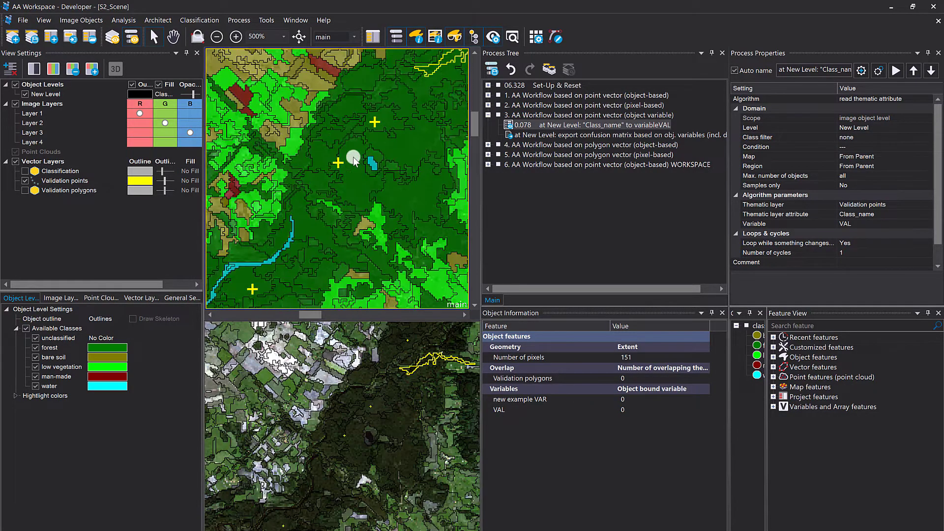
{"action": "scroll", "coordinate": [353, 158], "scroll_direction": "up", "scroll_amount": 6}
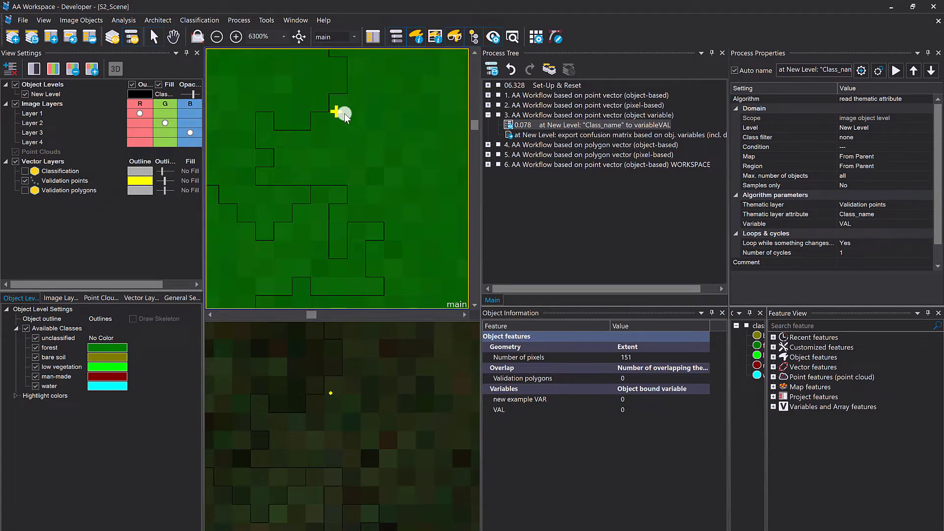
{"action": "left_click", "coordinate": [355, 146]}
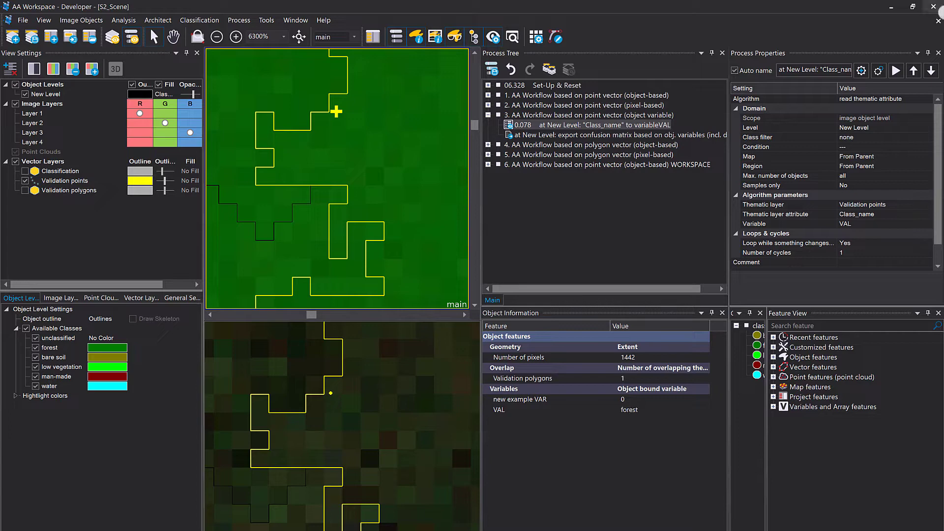
Open workflow 3's export confusion matrix process and review its ground truth options, object variable and detailed statistics parameters
{"action": "double_click", "coordinate": [646, 136]}
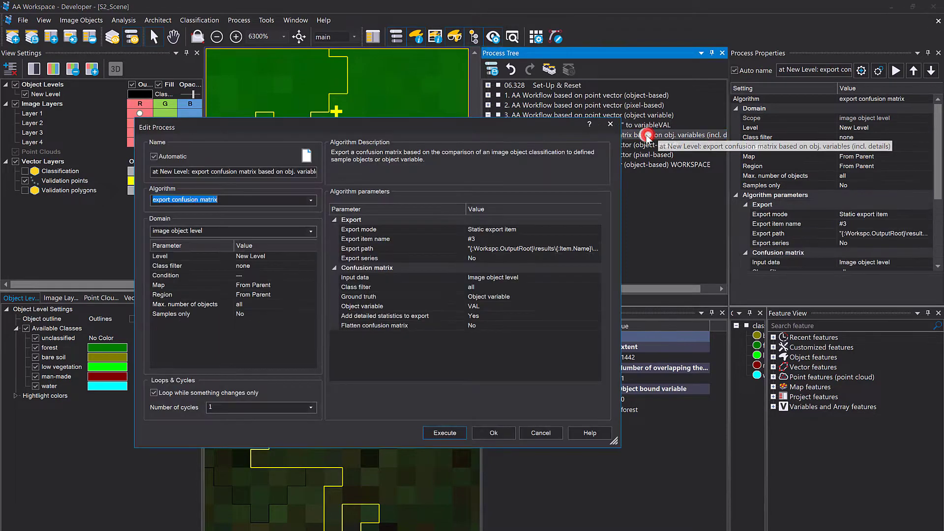
{"action": "left_click", "coordinate": [547, 340]}
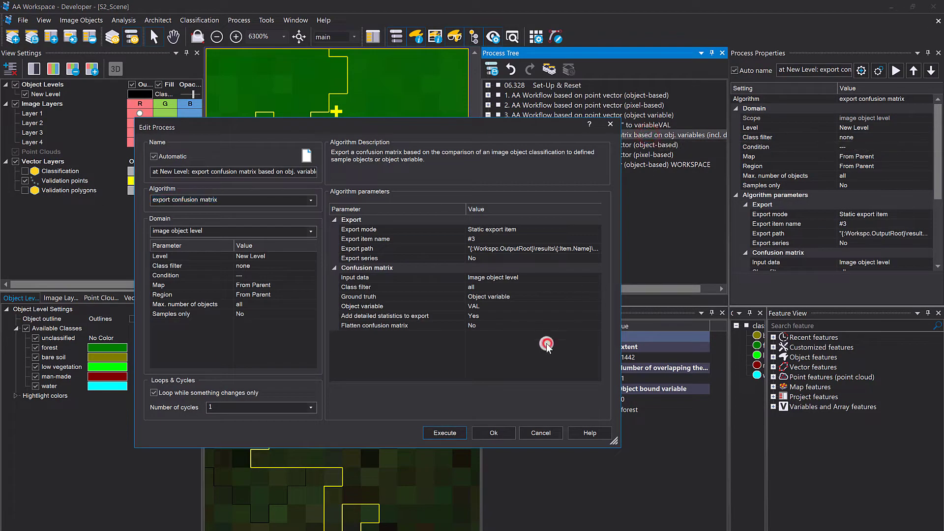
{"action": "left_click", "coordinate": [591, 298]}
{"action": "left_click", "coordinate": [592, 298]}
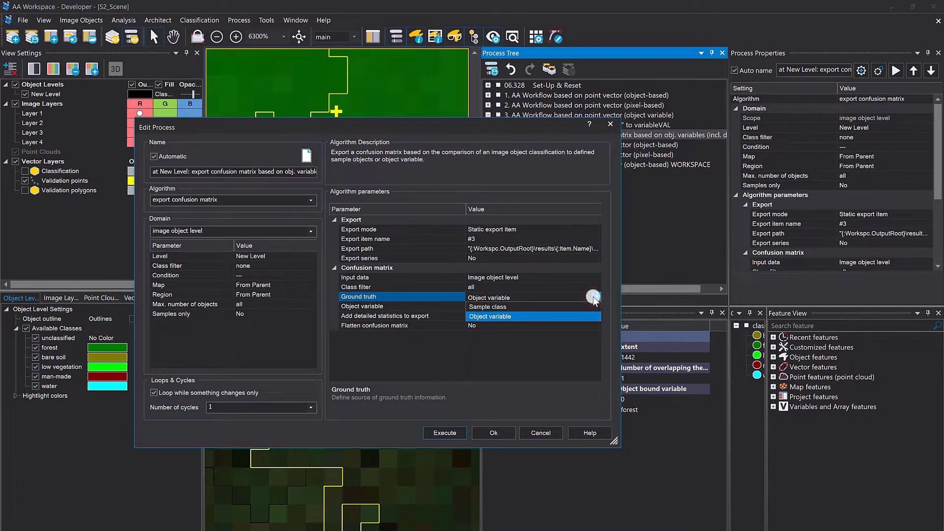
{"action": "left_click", "coordinate": [582, 307]}
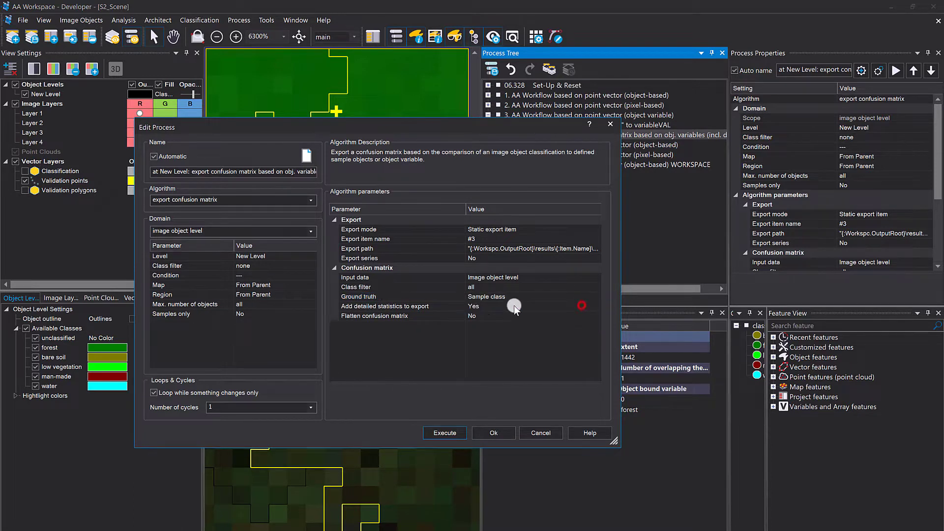
{"action": "left_click", "coordinate": [599, 298]}
{"action": "left_click", "coordinate": [579, 313]}
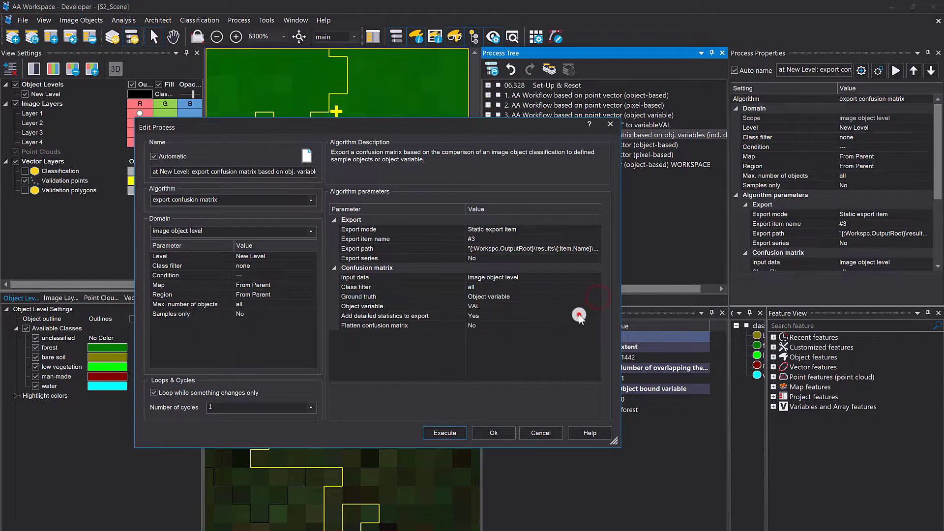
{"action": "left_click", "coordinate": [553, 346]}
{"action": "left_click", "coordinate": [494, 306]}
{"action": "left_click", "coordinate": [503, 306]}
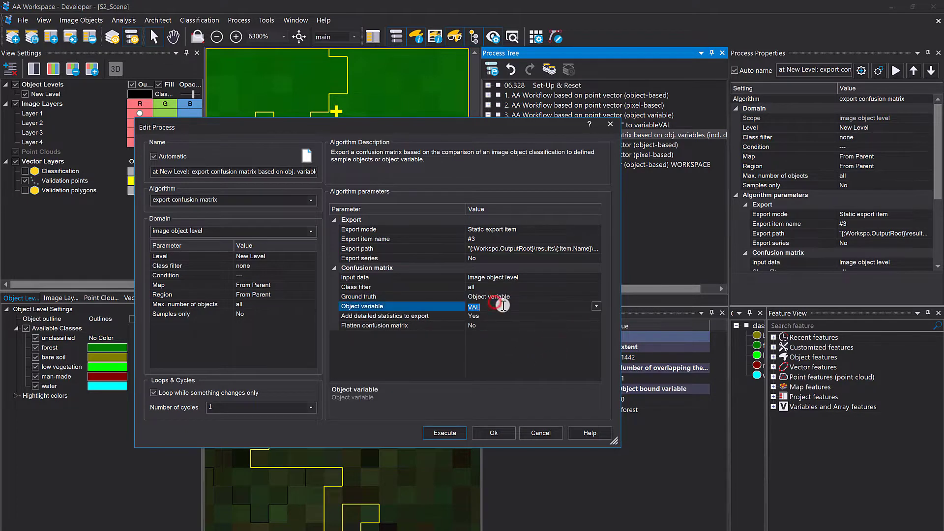
{"action": "left_click", "coordinate": [505, 317]}
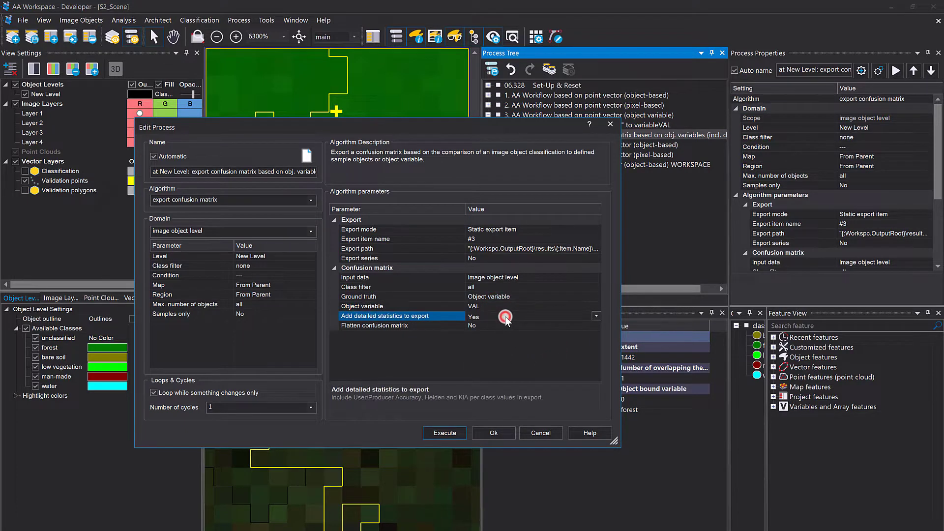
Execute the object variable confusion matrix export and open the exported S2_Scene.v10.csv file
{"action": "left_click", "coordinate": [453, 432]}
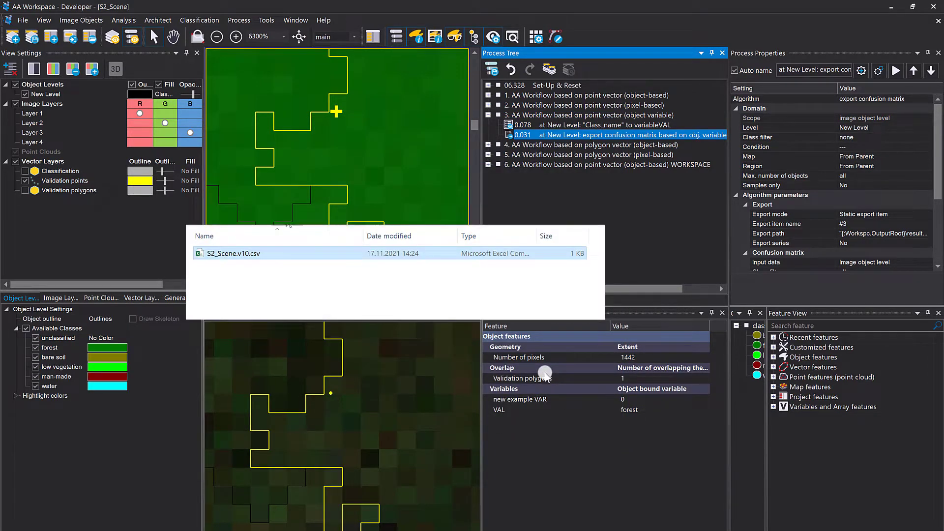
{"action": "double_click", "coordinate": [219, 278]}
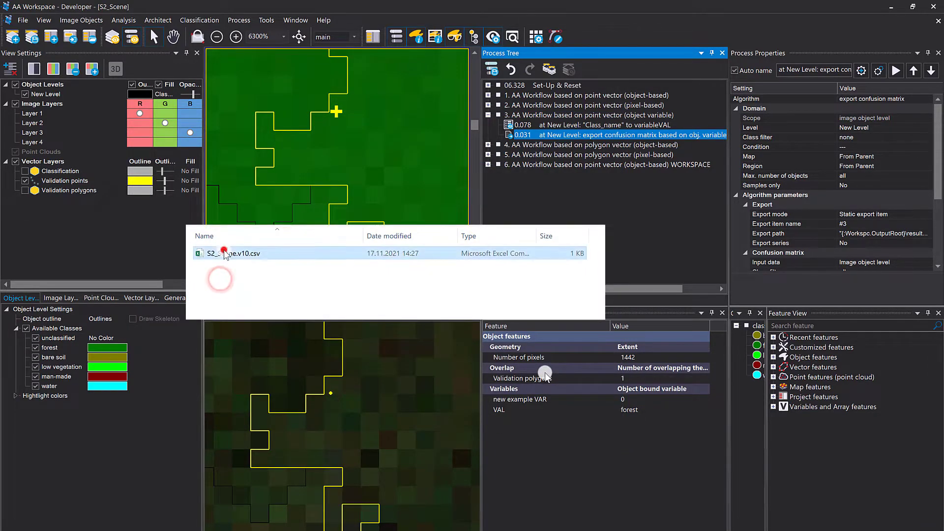
{"action": "double_click", "coordinate": [217, 252]}
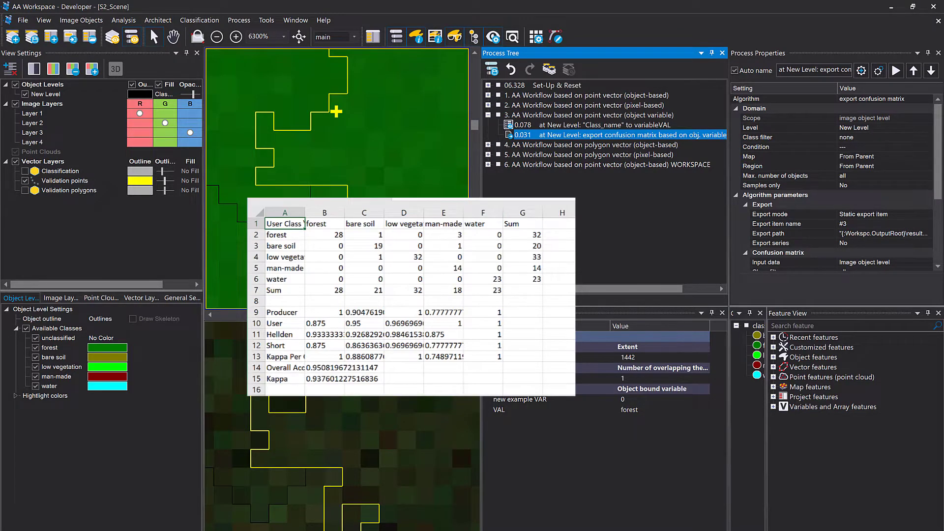
Set up an Accuracy Assessment with statistic type Confusion Matrix based on object variable and VAL as the image object variable
{"action": "left_click", "coordinate": [266, 21]}
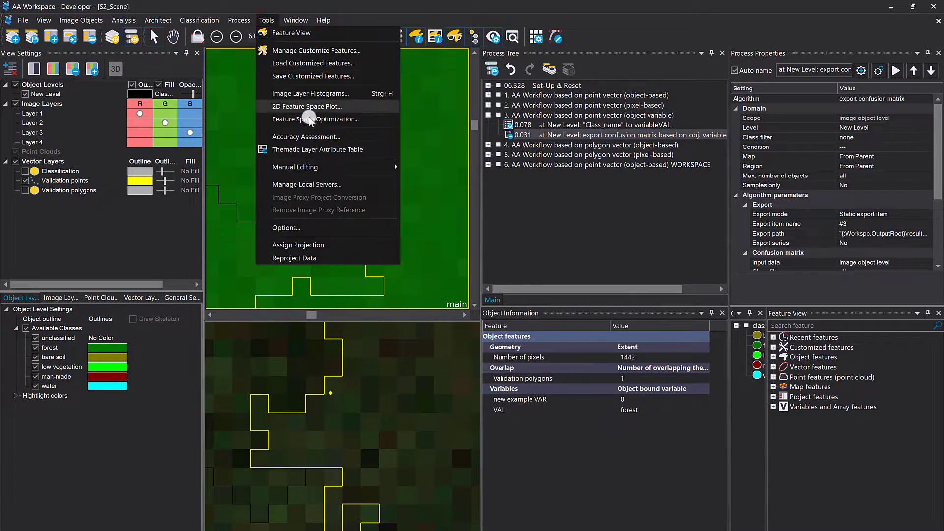
{"action": "left_click", "coordinate": [315, 135]}
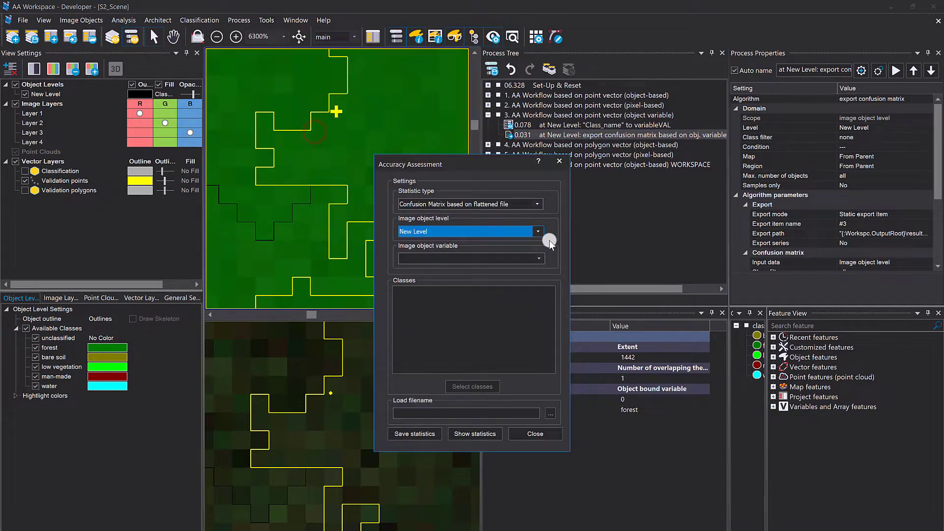
{"action": "left_click", "coordinate": [538, 203]}
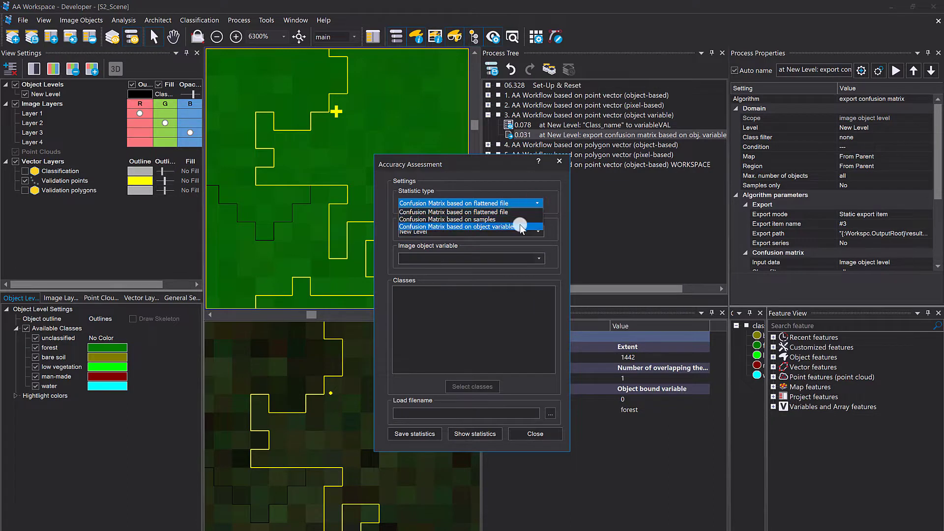
{"action": "left_click", "coordinate": [521, 227]}
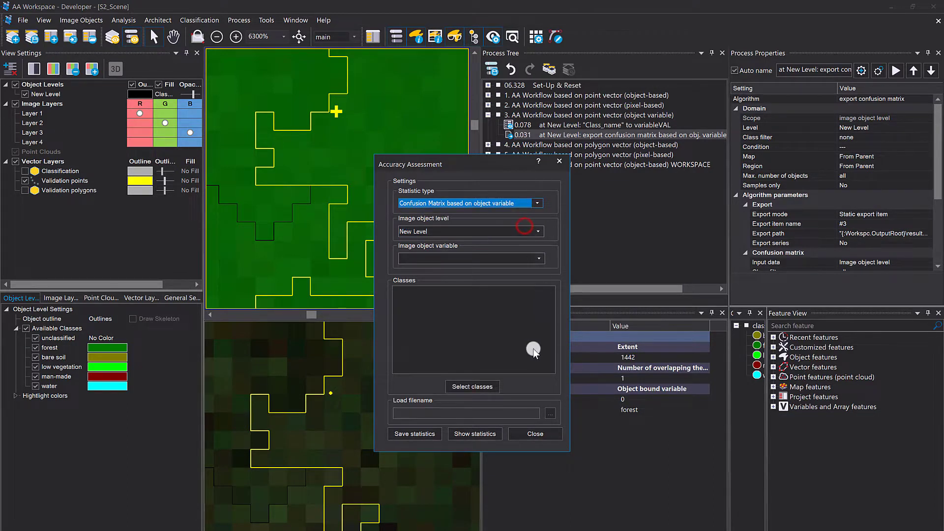
{"action": "left_click", "coordinate": [534, 256]}
{"action": "left_click", "coordinate": [496, 272]}
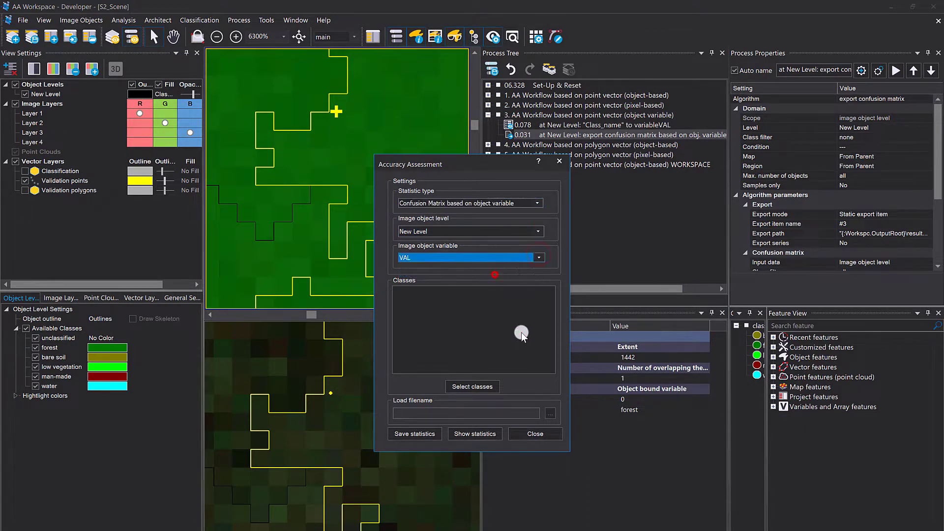
Select all available classes for the accuracy statistic
{"action": "left_click", "coordinate": [490, 386]}
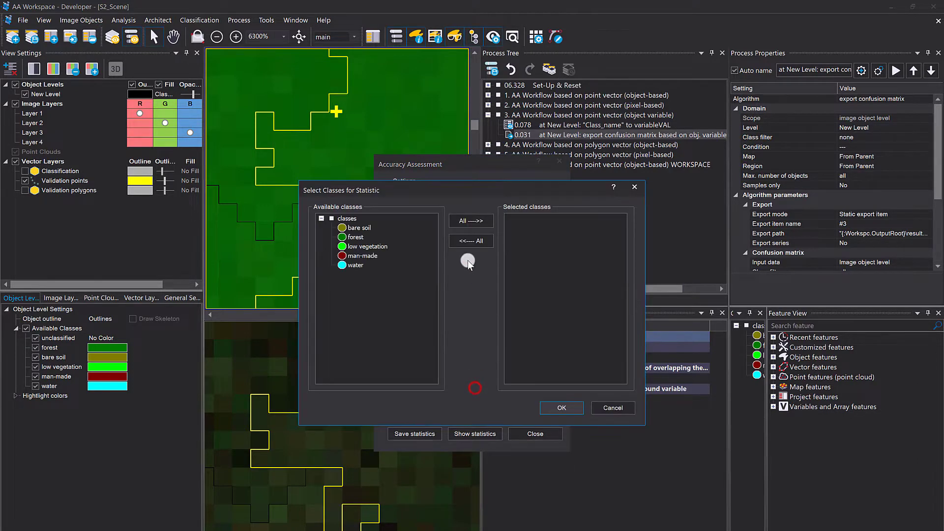
{"action": "left_click", "coordinate": [451, 224]}
{"action": "left_click", "coordinate": [561, 408]}
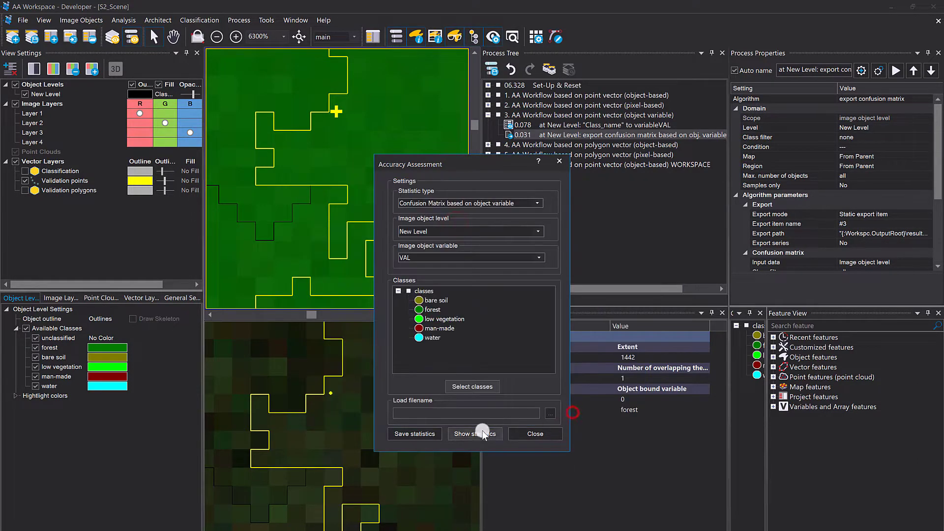
Show the object variable statistics, examine the confusion matrix in reduced view, and close the accuracy assessment
{"action": "left_click", "coordinate": [481, 433]}
{"action": "scroll", "coordinate": [509, 336], "scroll_direction": "up", "scroll_amount": 2}
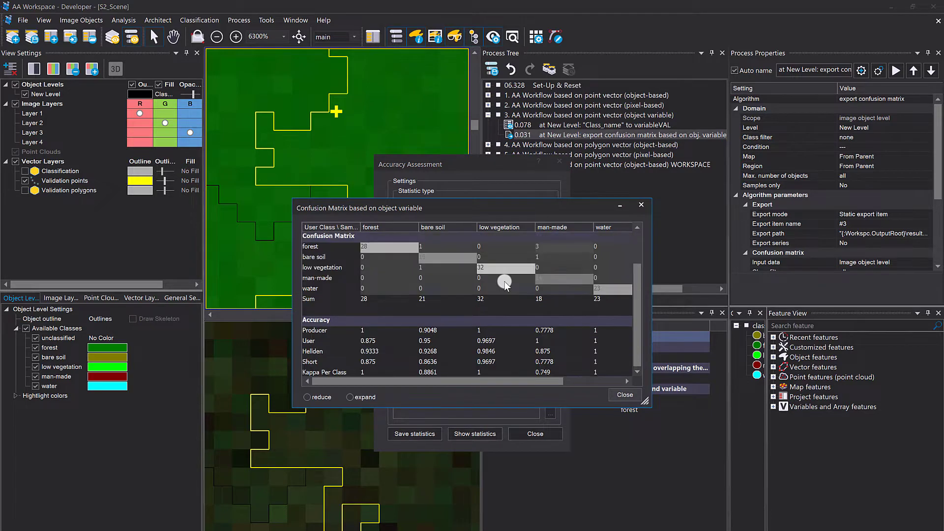
{"action": "left_click", "coordinate": [307, 398]}
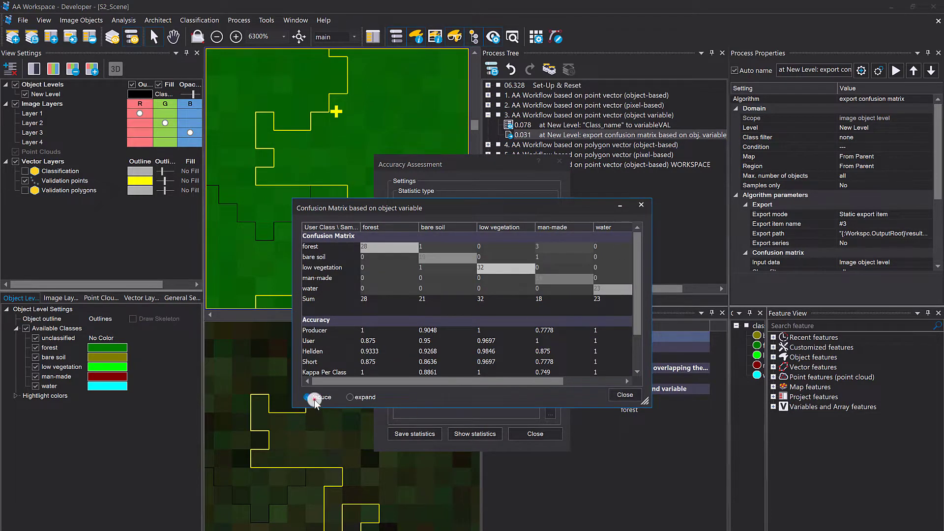
{"action": "left_click", "coordinate": [626, 397]}
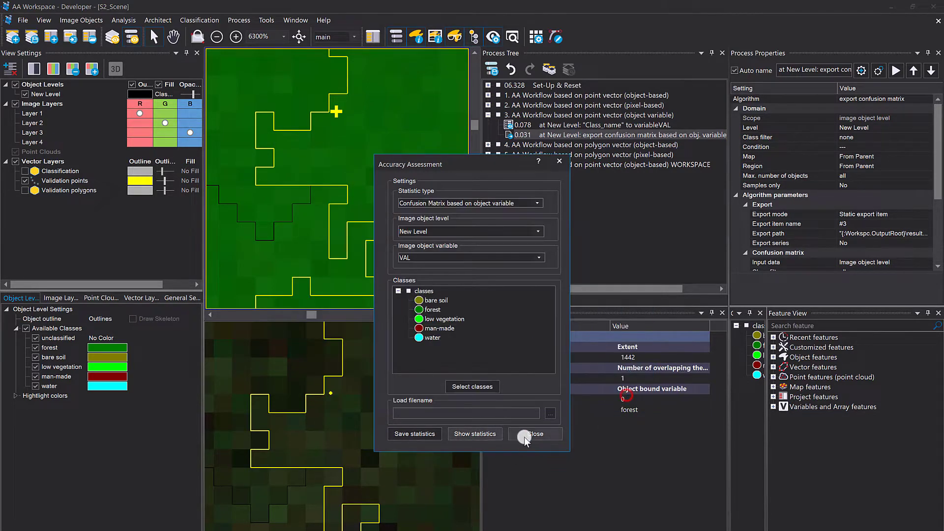
{"action": "left_click", "coordinate": [533, 434]}
Collapse workflow 3, expand workflow 4 and execute the Set-Up & Reset process
{"action": "left_click", "coordinate": [489, 115]}
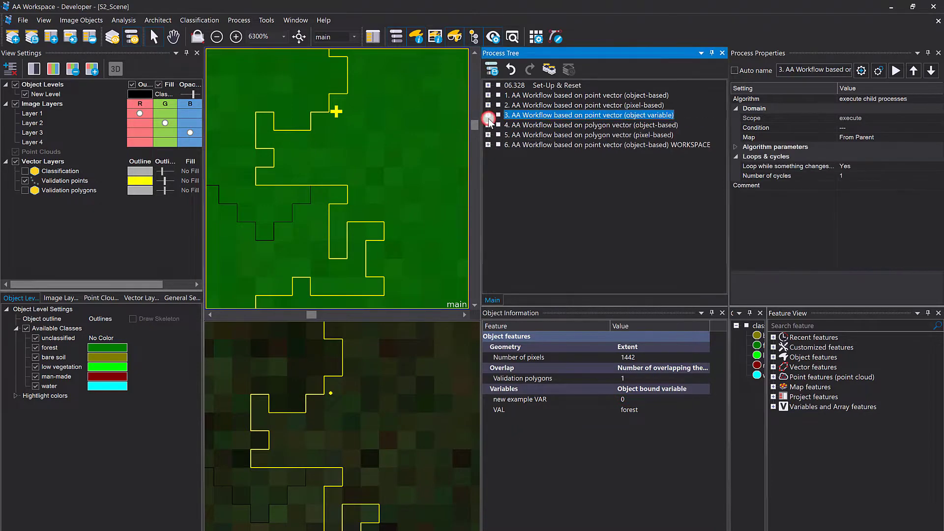
{"action": "left_click", "coordinate": [488, 125]}
{"action": "right_click", "coordinate": [532, 81]}
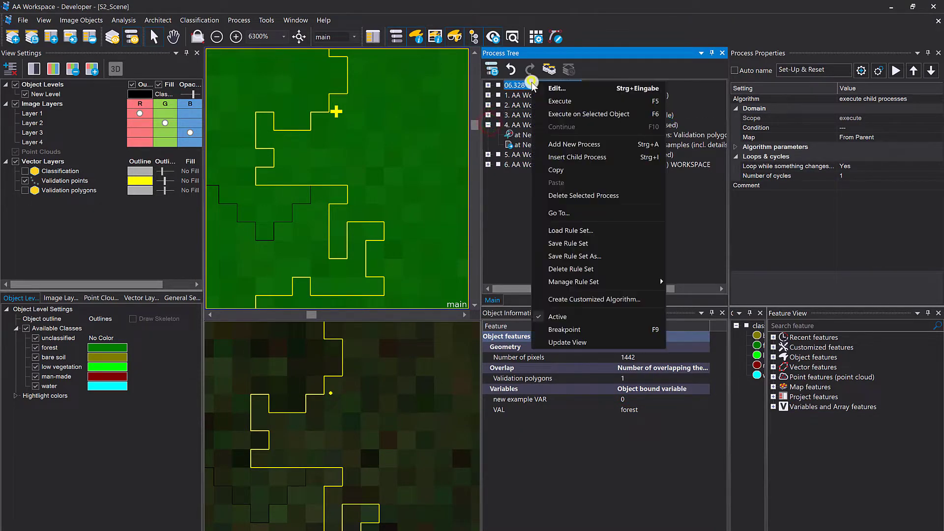
{"action": "left_click", "coordinate": [550, 101]}
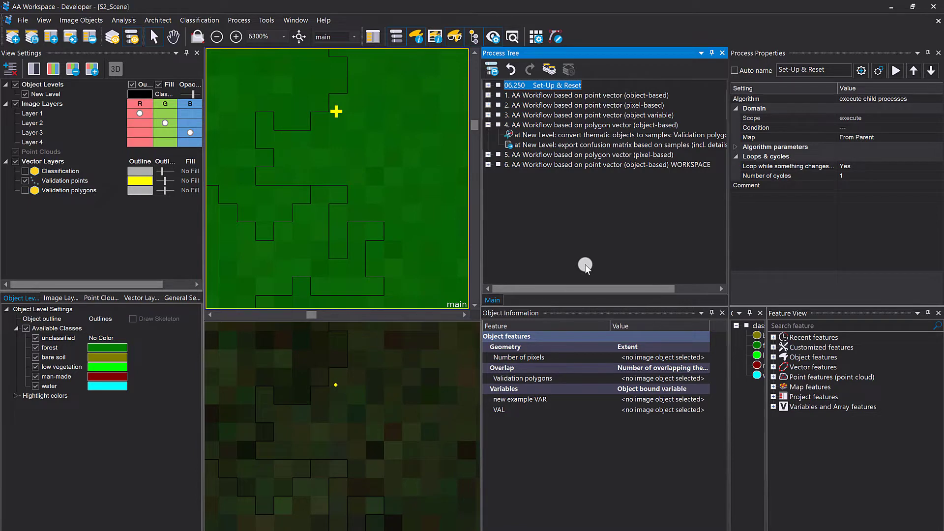
Open the convert thematic objects to samples process of workflow 4 and examine its thematic layer, class name attribute, class matching and overlap parameters
{"action": "left_click", "coordinate": [543, 135]}
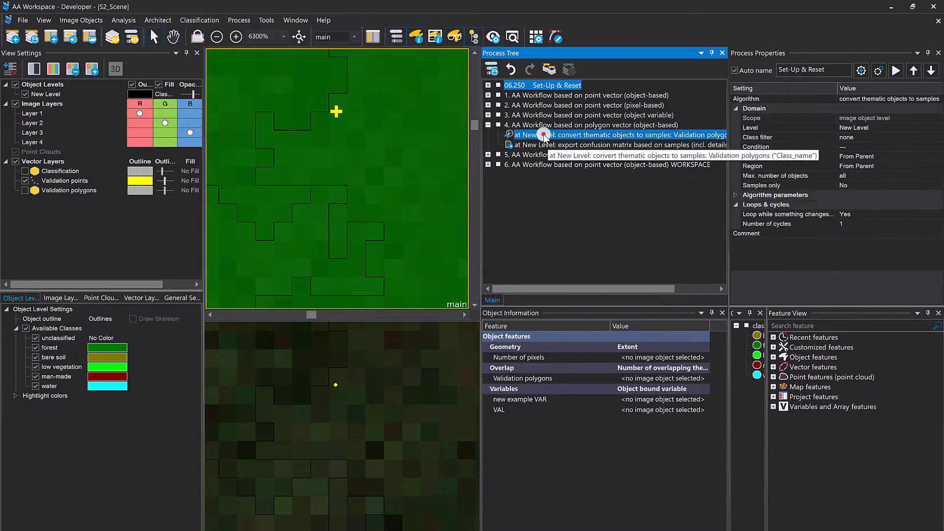
{"action": "double_click", "coordinate": [543, 136]}
{"action": "left_click", "coordinate": [480, 322]}
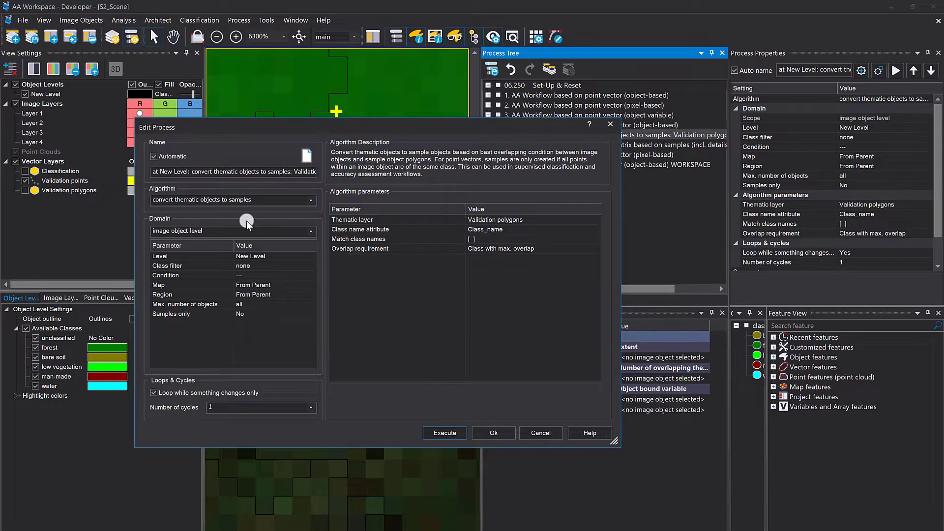
{"action": "left_click", "coordinate": [557, 216]}
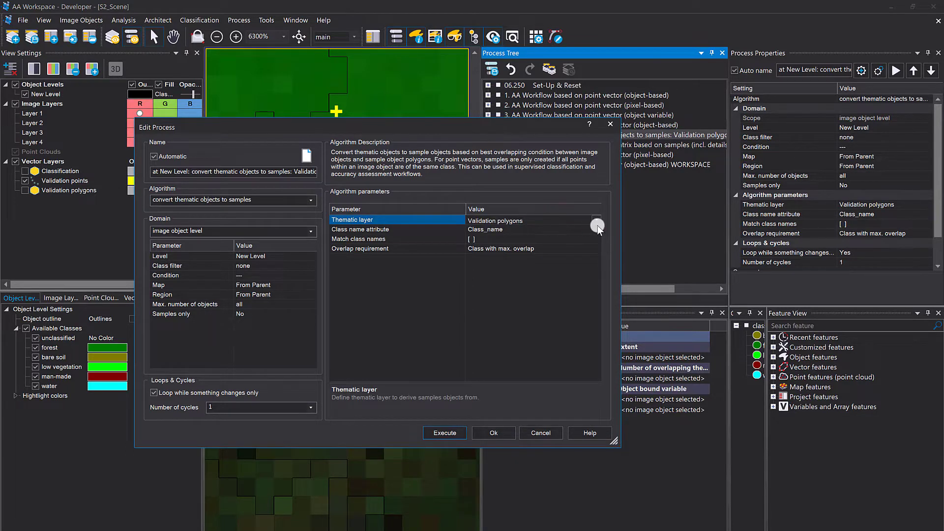
{"action": "left_click", "coordinate": [544, 229]}
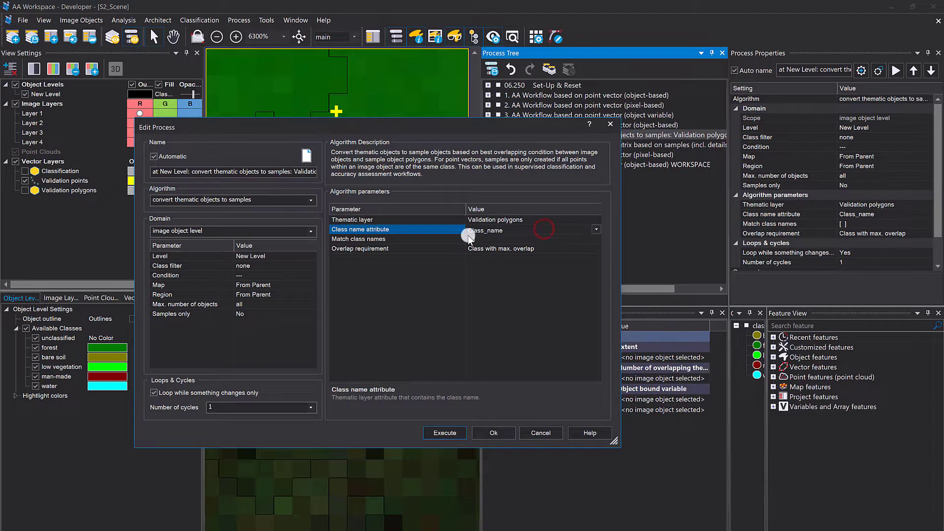
{"action": "left_click", "coordinate": [525, 239]}
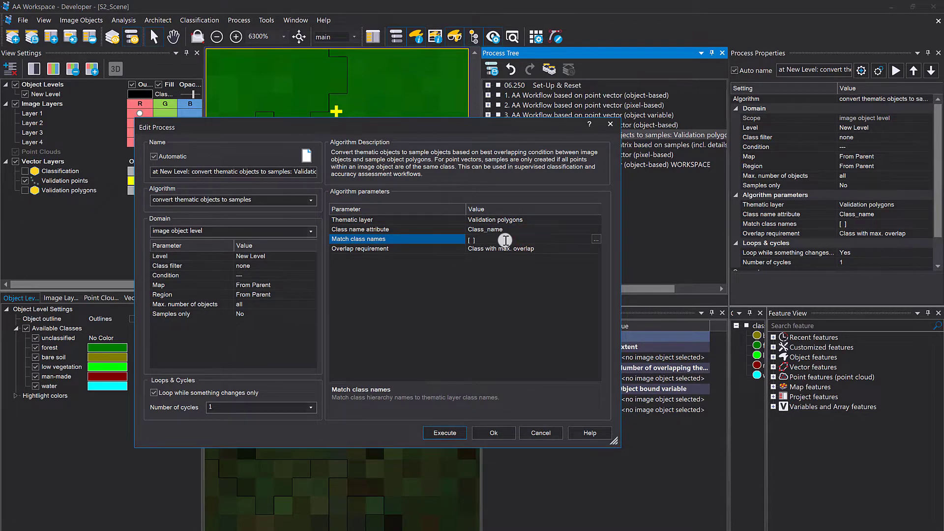
{"action": "left_click", "coordinate": [535, 282]}
{"action": "left_click", "coordinate": [428, 249]}
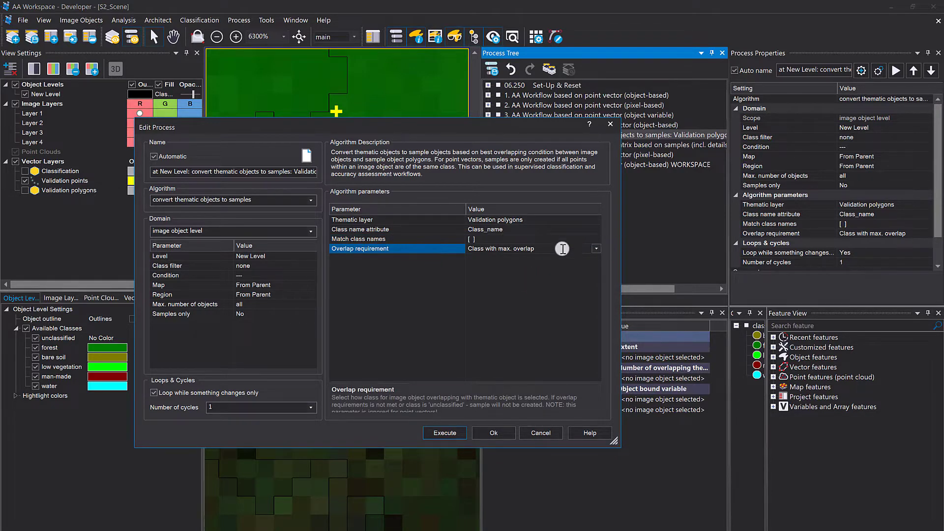
Try the overlap requirement Class with max. overlap and threshold, and switch back to Class with max. overlap
{"action": "left_click", "coordinate": [596, 248]}
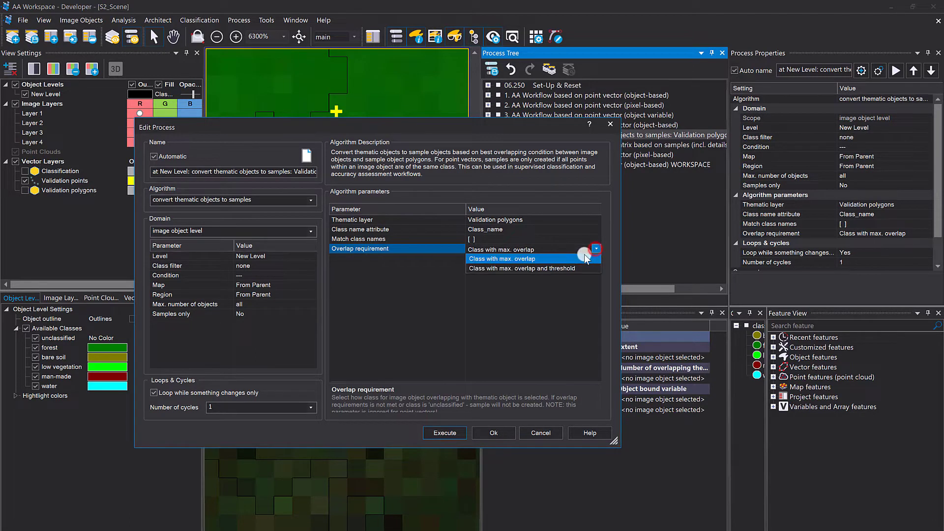
{"action": "left_click", "coordinate": [574, 269]}
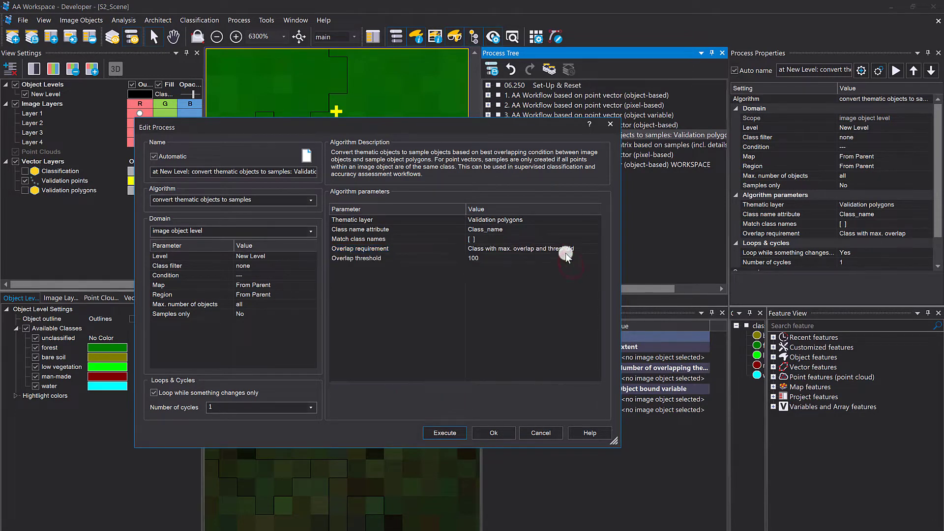
{"action": "left_click", "coordinate": [594, 249]}
{"action": "left_click", "coordinate": [576, 255]}
{"action": "left_click", "coordinate": [447, 249]}
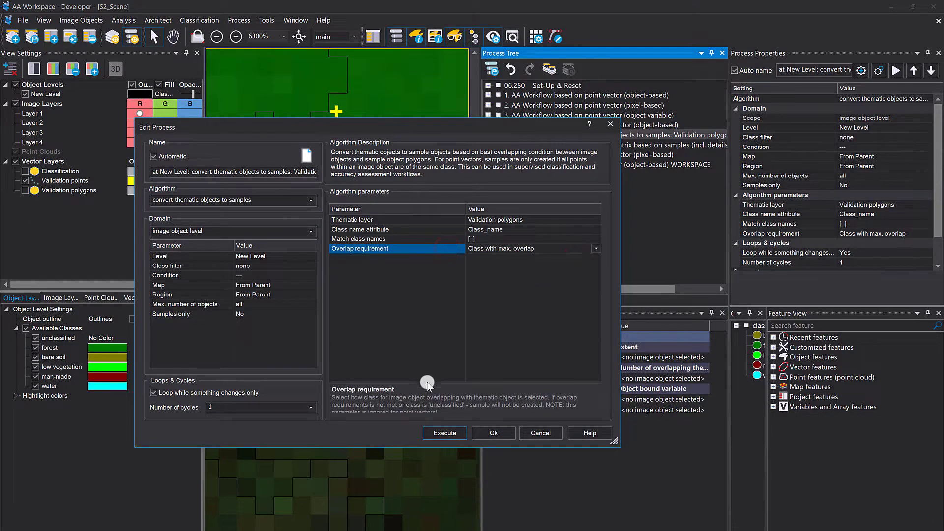
Enlarge the process settings to read the full Overlap requirement description, and execute the conversion of the Validation polygons to samples
{"action": "left_click_drag", "start_coordinate": [614, 441], "coordinate": [610, 463]}
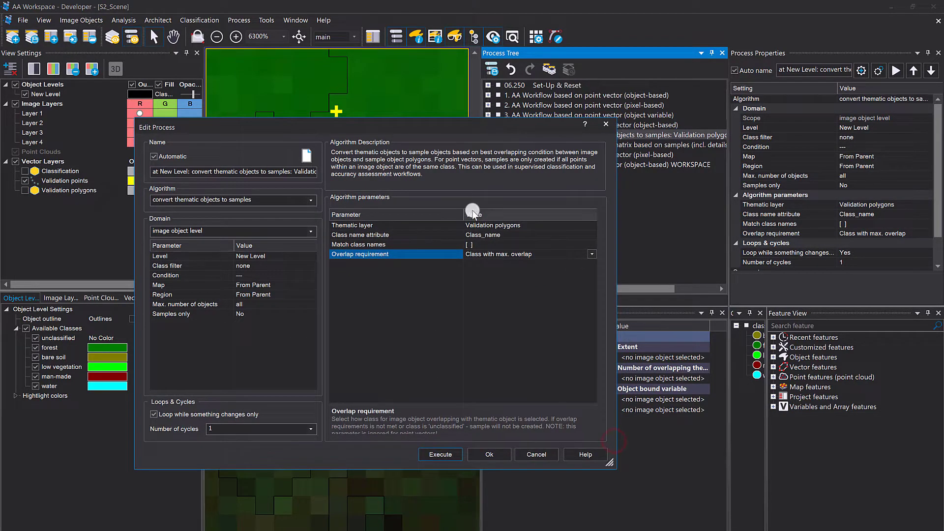
{"action": "left_click_drag", "start_coordinate": [453, 405], "coordinate": [453, 388]}
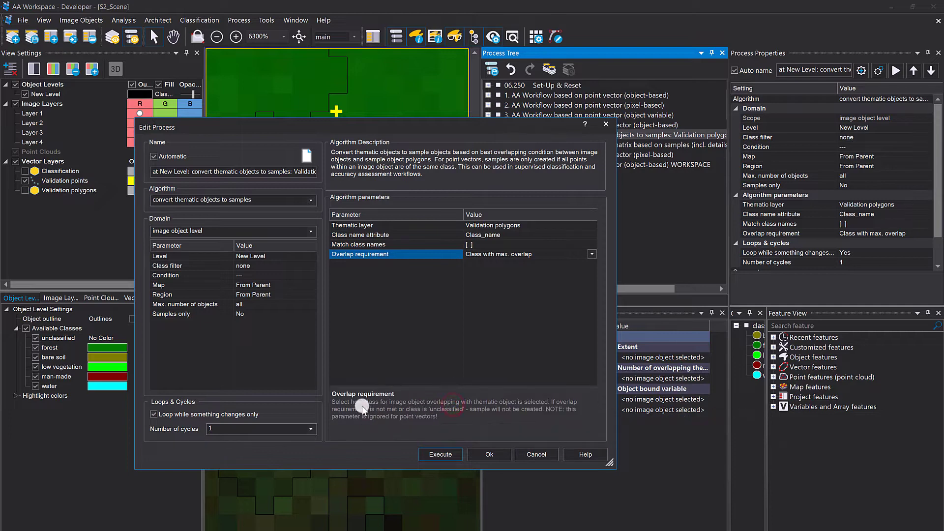
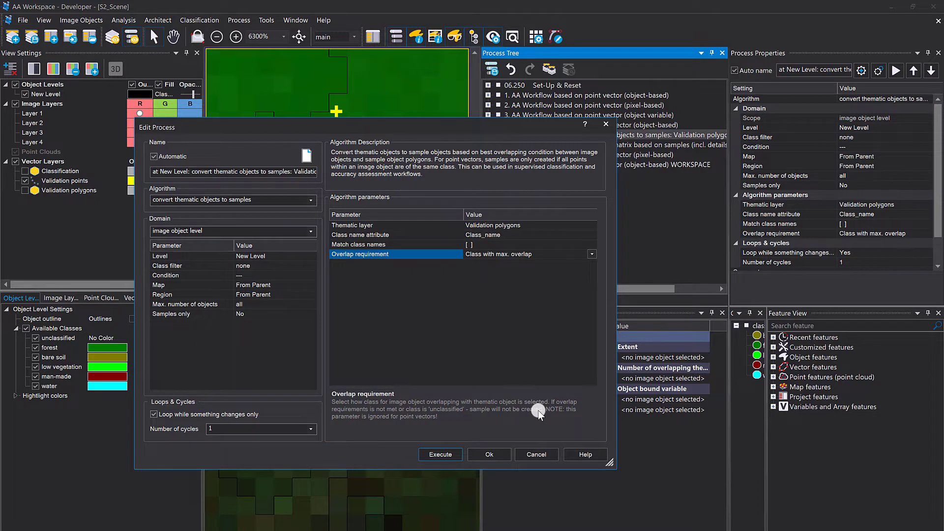
{"action": "left_click", "coordinate": [495, 357]}
{"action": "left_click", "coordinate": [540, 252]}
{"action": "left_click", "coordinate": [435, 451]}
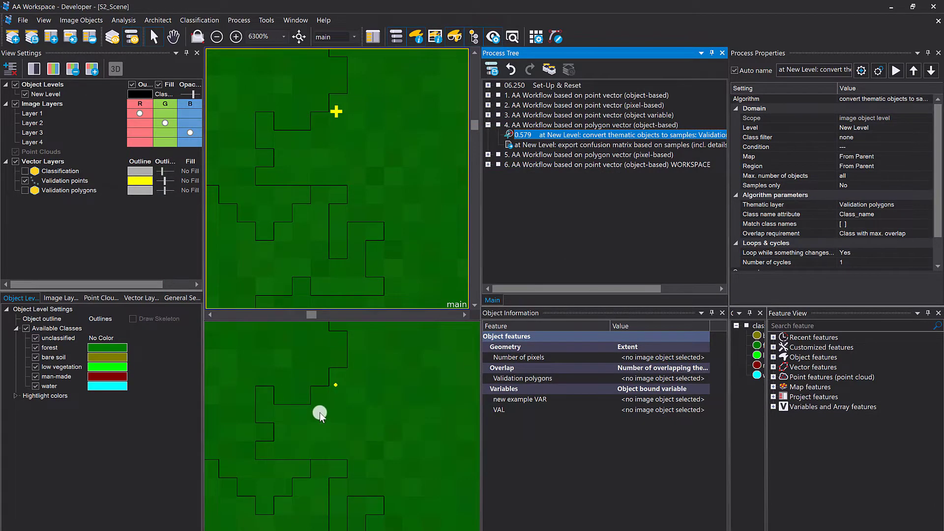
Show the Validation polygons layer instead of Validation points in both the classification view and the samples view
{"action": "left_click", "coordinate": [321, 409]}
{"action": "left_click", "coordinate": [331, 237]}
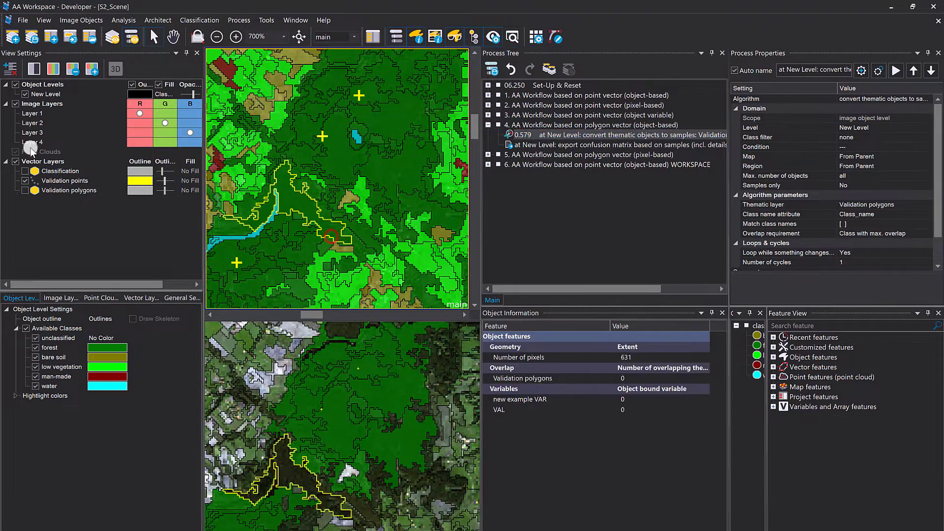
{"action": "left_click", "coordinate": [25, 190]}
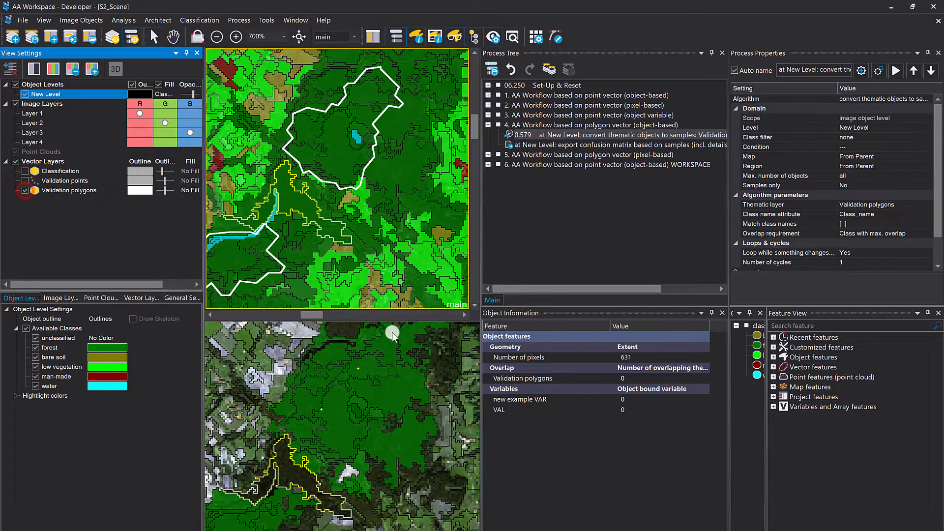
{"action": "left_click", "coordinate": [24, 190]}
{"action": "left_click", "coordinate": [24, 181]}
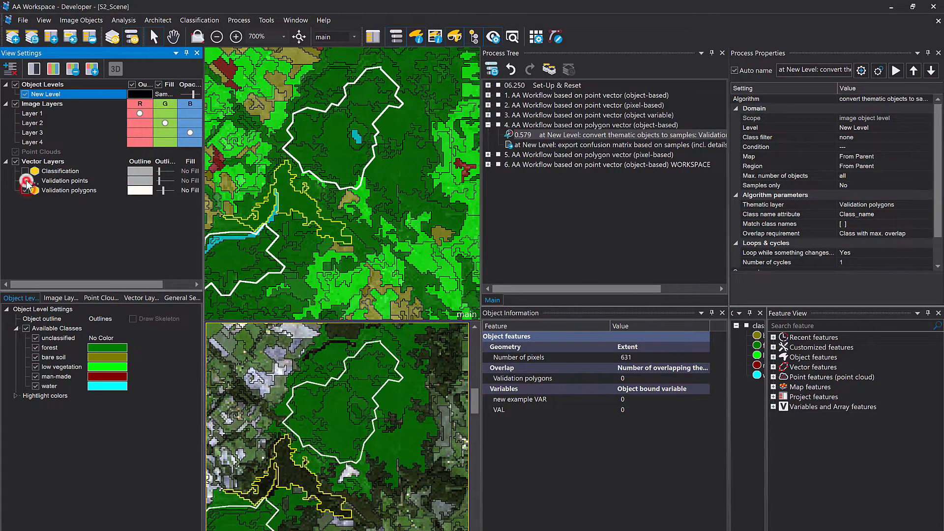
Examine the forest sample objects along the validation polygon boundaries, selecting several of them to check their overlap with the polygons
{"action": "left_click_drag", "start_coordinate": [392, 459], "coordinate": [347, 454]}
{"action": "left_click", "coordinate": [346, 449]}
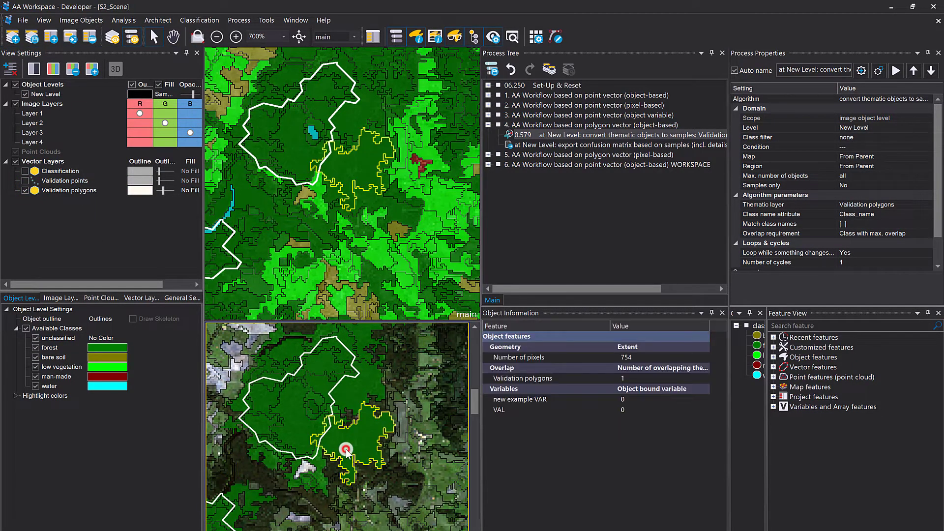
{"action": "scroll", "coordinate": [333, 442], "scroll_direction": "up", "scroll_amount": 3}
{"action": "scroll", "coordinate": [333, 441], "scroll_direction": "up", "scroll_amount": 3}
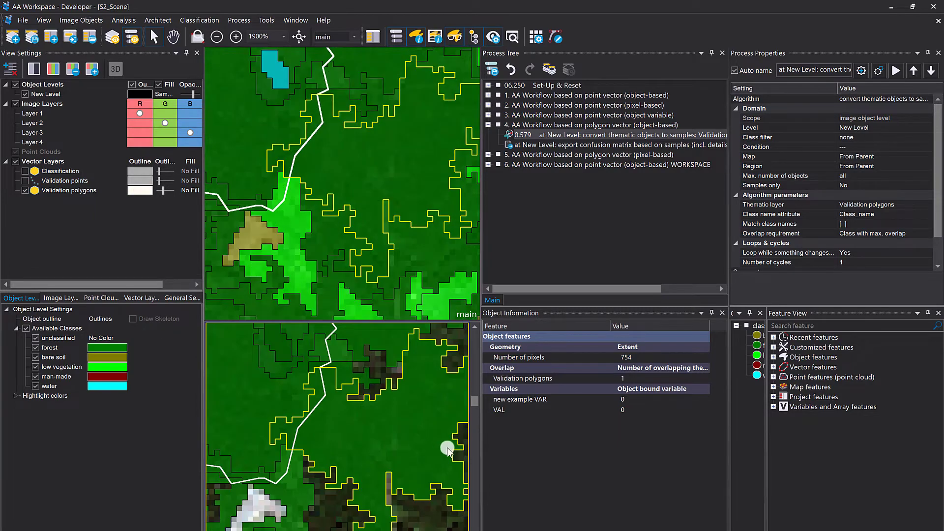
{"action": "left_click_drag", "start_coordinate": [295, 447], "coordinate": [421, 453]}
{"action": "left_click_drag", "start_coordinate": [334, 443], "coordinate": [443, 470]}
{"action": "left_click_drag", "start_coordinate": [300, 424], "coordinate": [311, 442]}
{"action": "left_click_drag", "start_coordinate": [349, 389], "coordinate": [302, 383]}
{"action": "left_click_drag", "start_coordinate": [368, 367], "coordinate": [291, 438]}
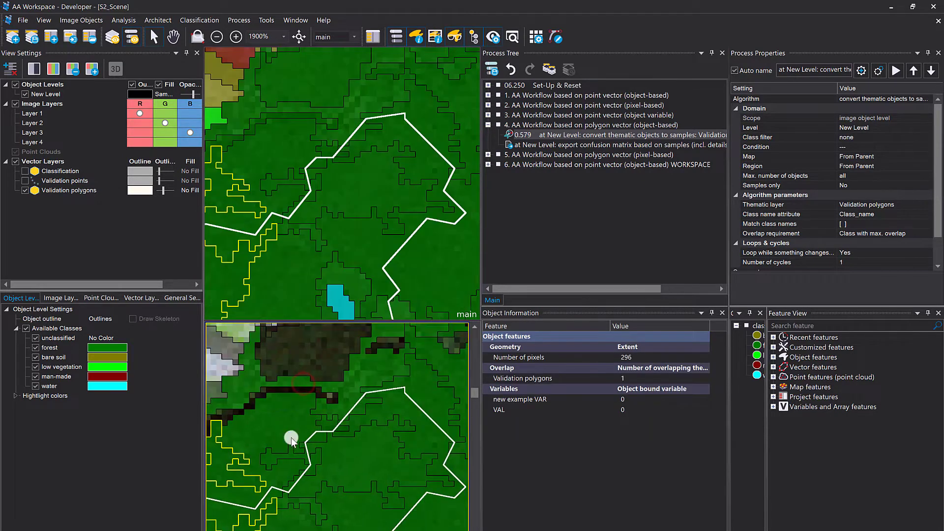
{"action": "scroll", "coordinate": [289, 432], "scroll_direction": "down", "scroll_amount": 3}
{"action": "left_click", "coordinate": [327, 404]}
{"action": "left_click", "coordinate": [382, 397]}
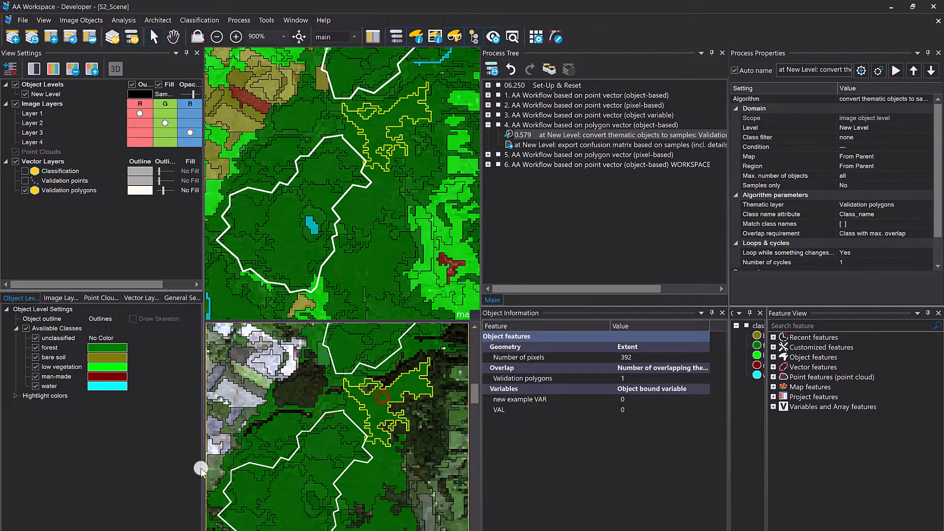
Compare the man-made sample objects with the classification around a man-made validation polygon elsewhere in the scene
{"action": "scroll", "coordinate": [322, 429], "scroll_direction": "down", "scroll_amount": 5}
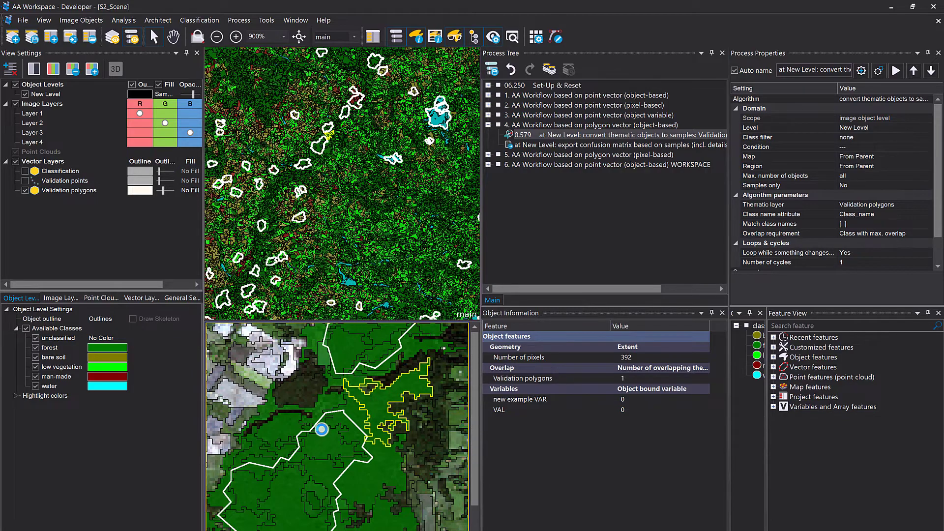
{"action": "scroll", "coordinate": [344, 438], "scroll_direction": "up", "scroll_amount": 3}
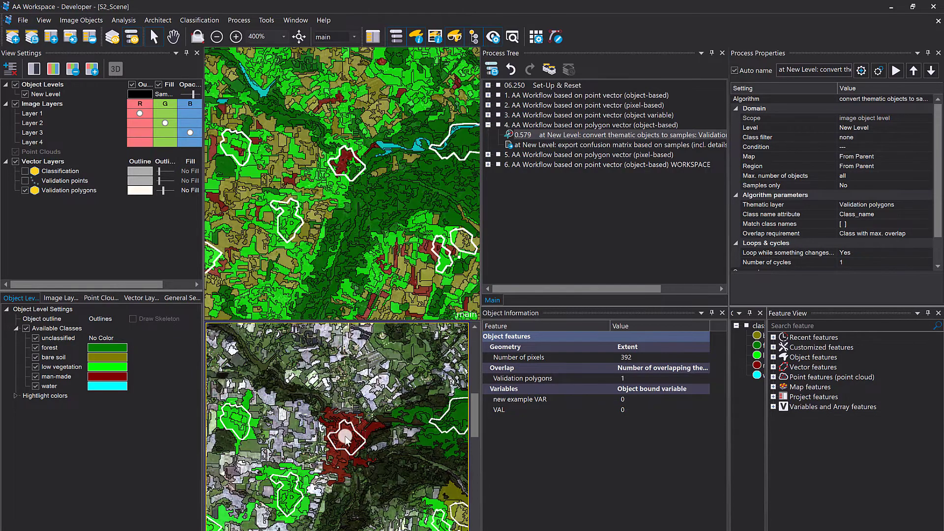
{"action": "scroll", "coordinate": [346, 439], "scroll_direction": "up", "scroll_amount": 2}
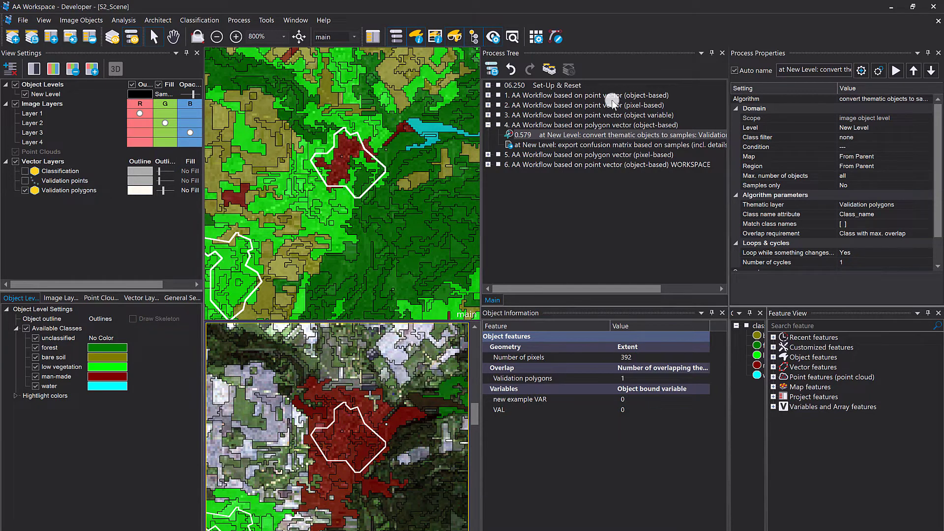
Close the export confusion matrix process unchanged, reopen convert thematic objects to samples, and bring up its Overlap requirement choices
{"action": "double_click", "coordinate": [547, 144]}
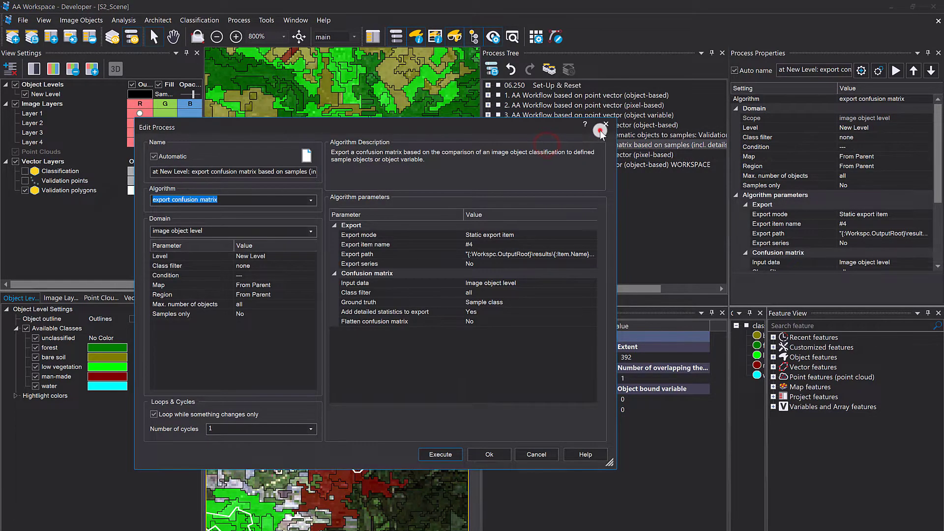
{"action": "left_click", "coordinate": [605, 125]}
{"action": "double_click", "coordinate": [562, 136]}
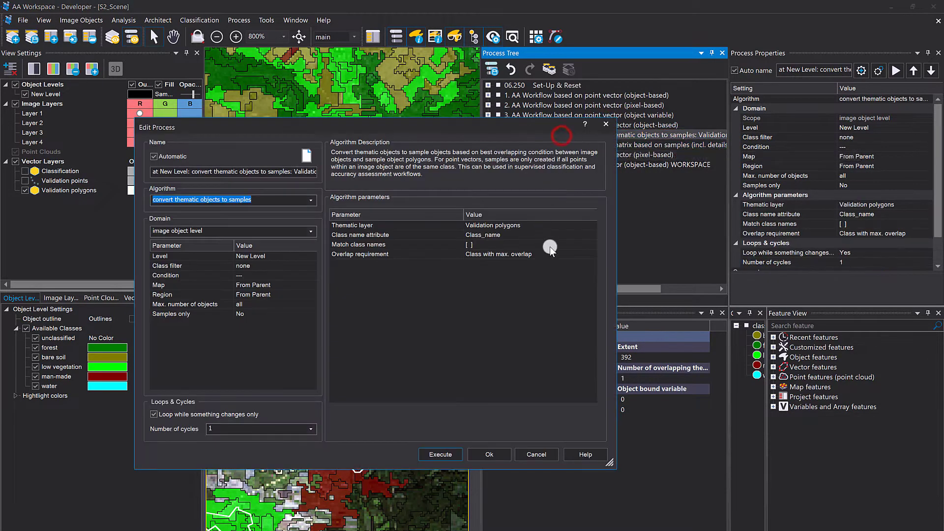
{"action": "left_click", "coordinate": [584, 254]}
{"action": "left_click", "coordinate": [593, 254]}
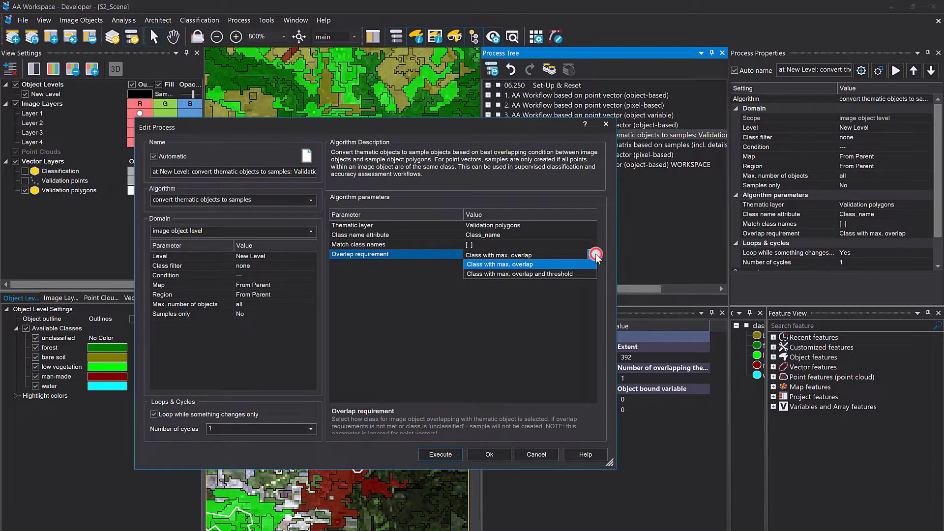
Set the sample conversion's overlap requirement to class with max. overlap and threshold, with an overlap threshold of 50
{"action": "left_click", "coordinate": [556, 274]}
{"action": "left_click", "coordinate": [518, 265]}
{"action": "type", "text": "50"}
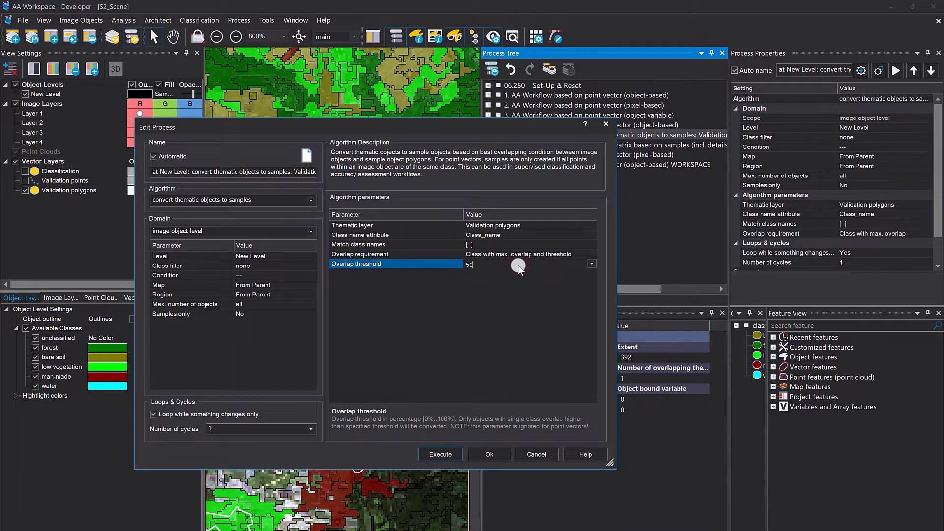
{"action": "left_click", "coordinate": [494, 345]}
{"action": "left_click", "coordinate": [477, 265]}
{"action": "left_click", "coordinate": [504, 454]}
{"action": "left_click", "coordinate": [602, 209]}
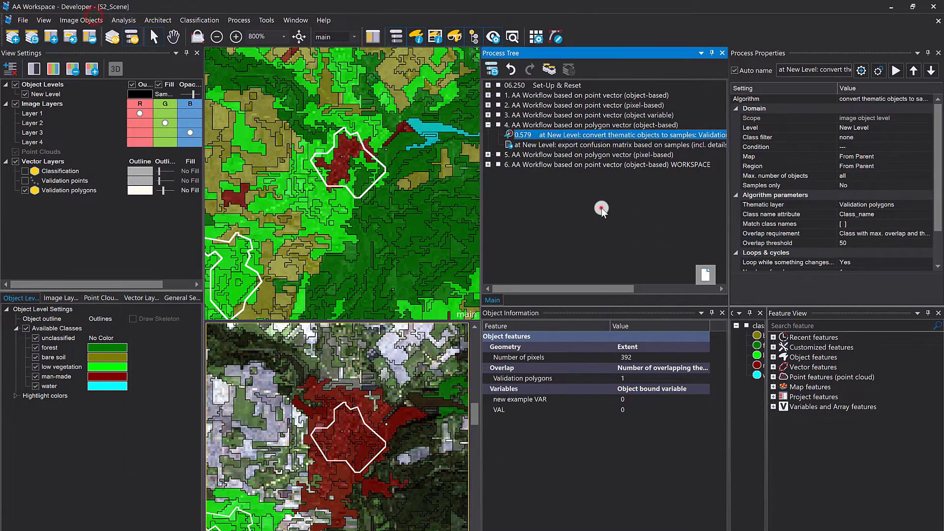
Add and execute a delete samples process for all classes, and move it to the end of the process tree
{"action": "right_click", "coordinate": [533, 187]}
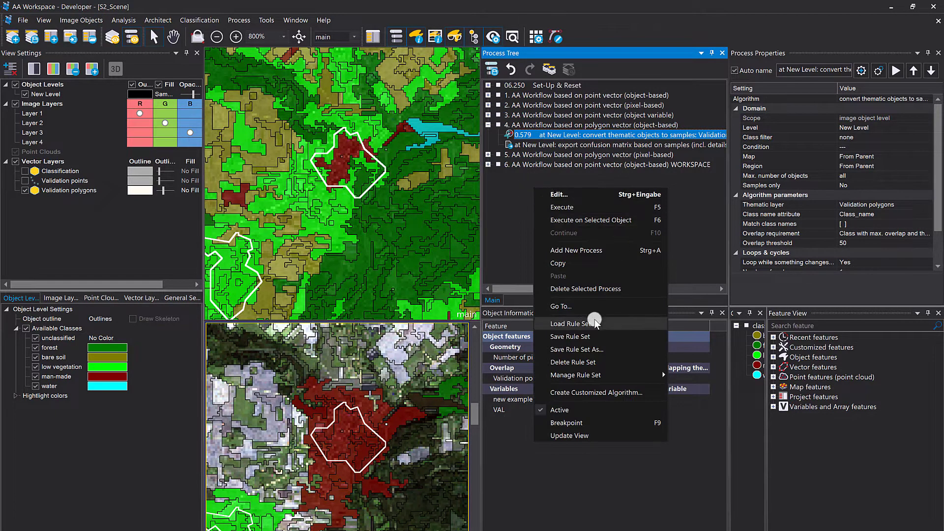
{"action": "left_click", "coordinate": [576, 251]}
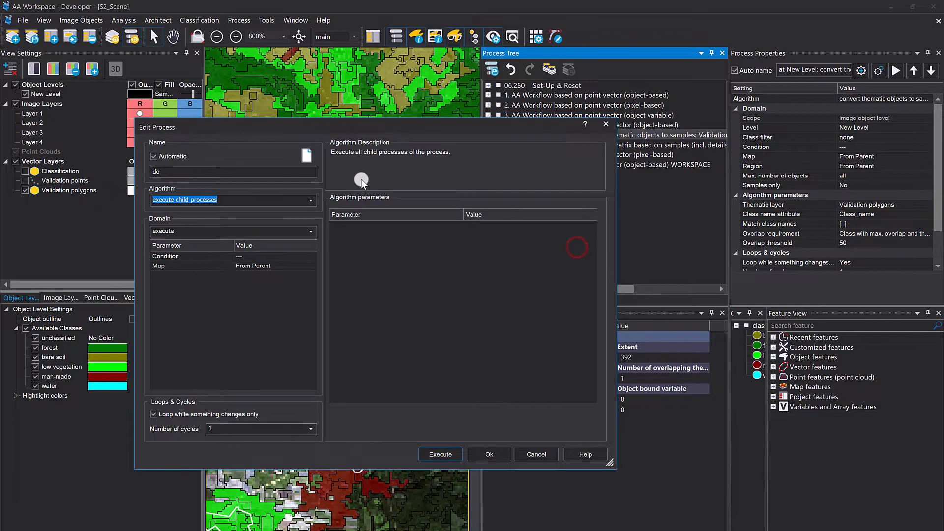
{"action": "type", "text": "dele"}
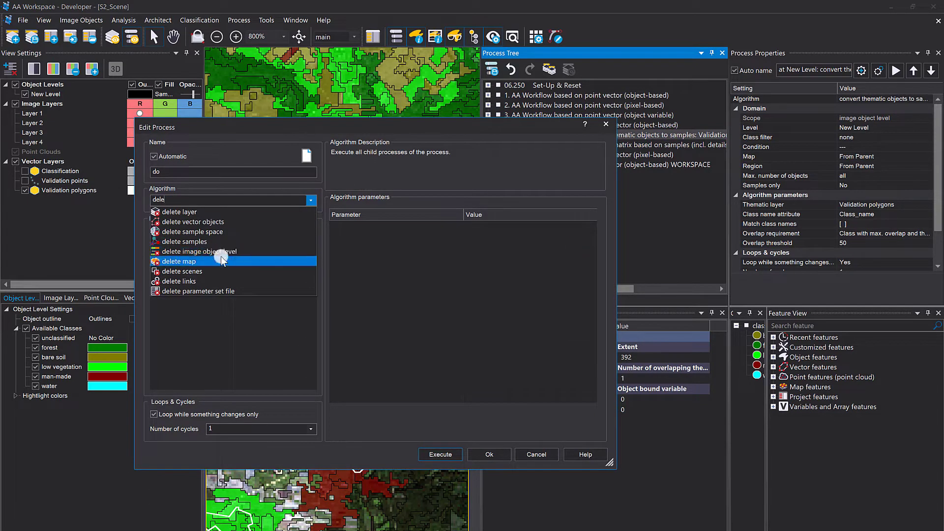
{"action": "left_click", "coordinate": [212, 243]}
{"action": "left_click", "coordinate": [324, 203]}
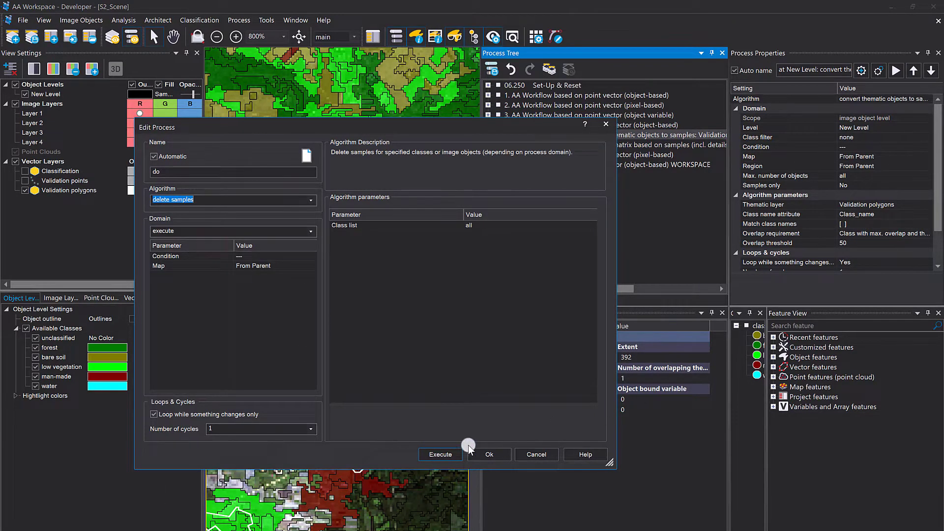
{"action": "left_click", "coordinate": [446, 451]}
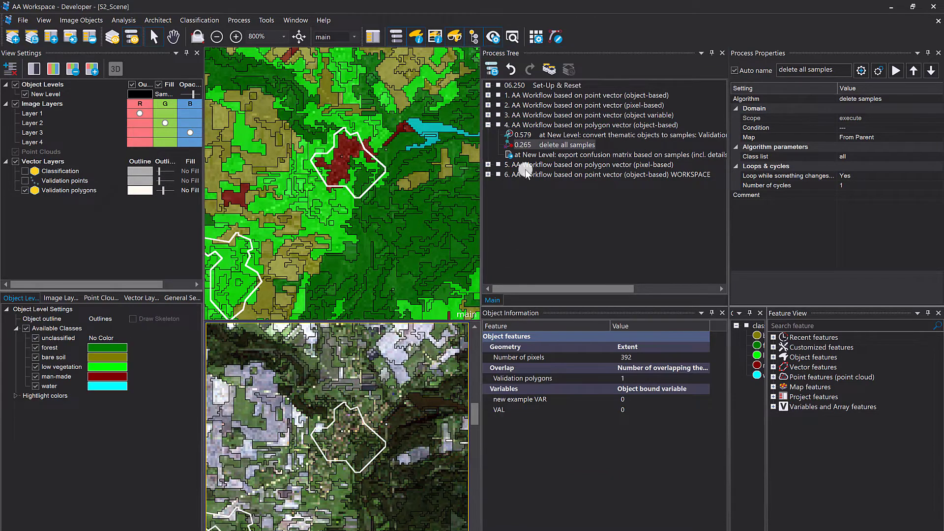
{"action": "left_click_drag", "start_coordinate": [530, 144], "coordinate": [530, 214]}
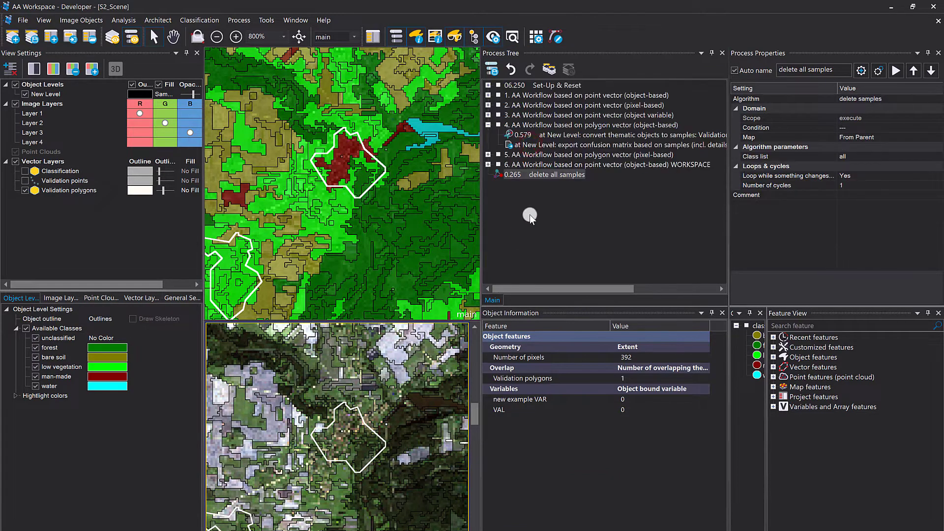
Execute the convert thematic objects to samples process and inspect two sample objects in the man-made validation polygon
{"action": "left_click", "coordinate": [531, 134]}
{"action": "right_click", "coordinate": [530, 137]}
{"action": "left_click", "coordinate": [575, 141]}
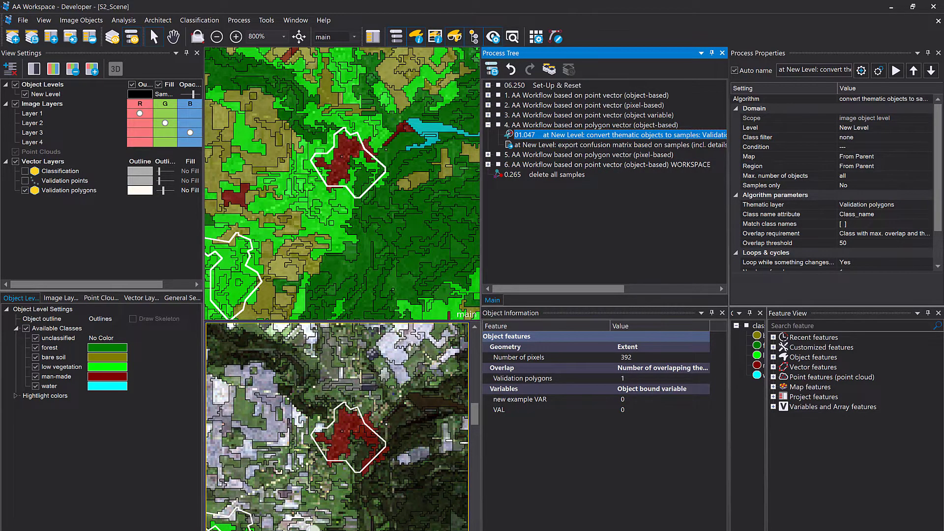
{"action": "scroll", "coordinate": [337, 447], "scroll_direction": "up", "scroll_amount": 1}
{"action": "scroll", "coordinate": [378, 399], "scroll_direction": "up", "scroll_amount": 1}
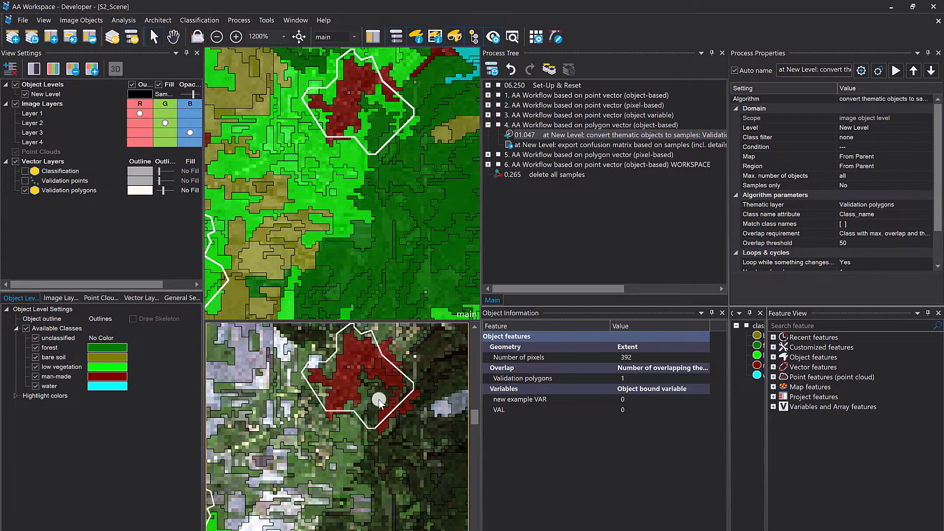
{"action": "left_click", "coordinate": [391, 380]}
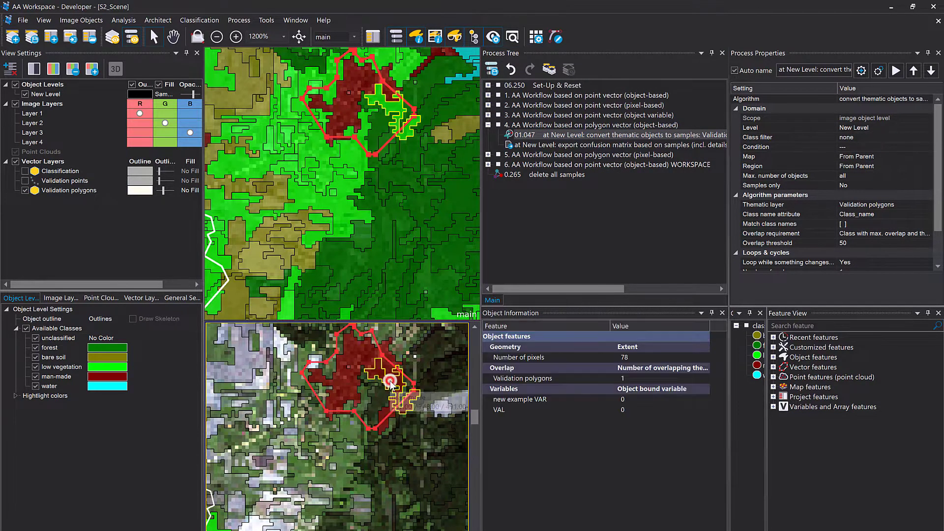
{"action": "left_click", "coordinate": [359, 357]}
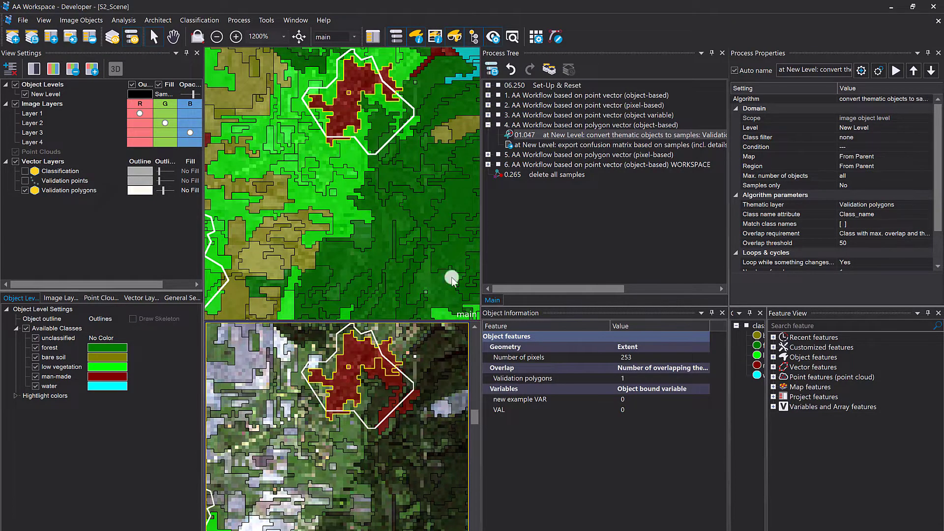
Set the overlap threshold of the convert thematic objects to samples process to 75
{"action": "double_click", "coordinate": [527, 133]}
{"action": "left_click", "coordinate": [502, 263]}
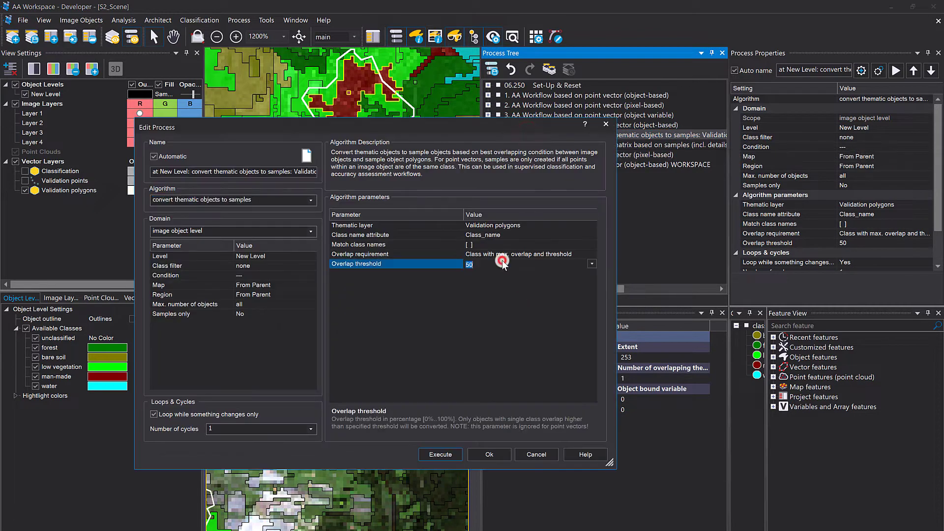
{"action": "type", "text": "75"}
{"action": "left_click", "coordinate": [502, 451]}
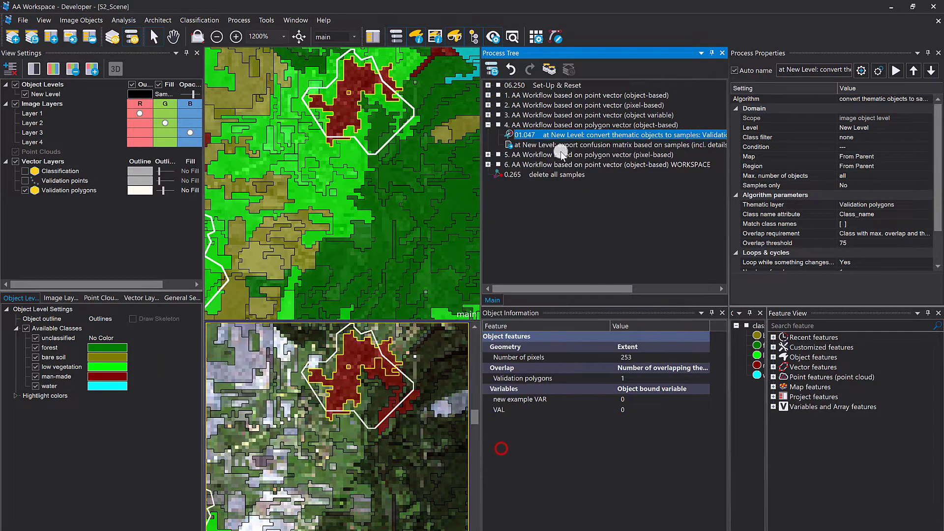
Delete all samples, rerun the thematic object conversion, and check the samples in the man-made and low vegetation validation polygons
{"action": "left_click", "coordinate": [538, 176]}
{"action": "right_click", "coordinate": [537, 178]}
{"action": "left_click", "coordinate": [551, 198]}
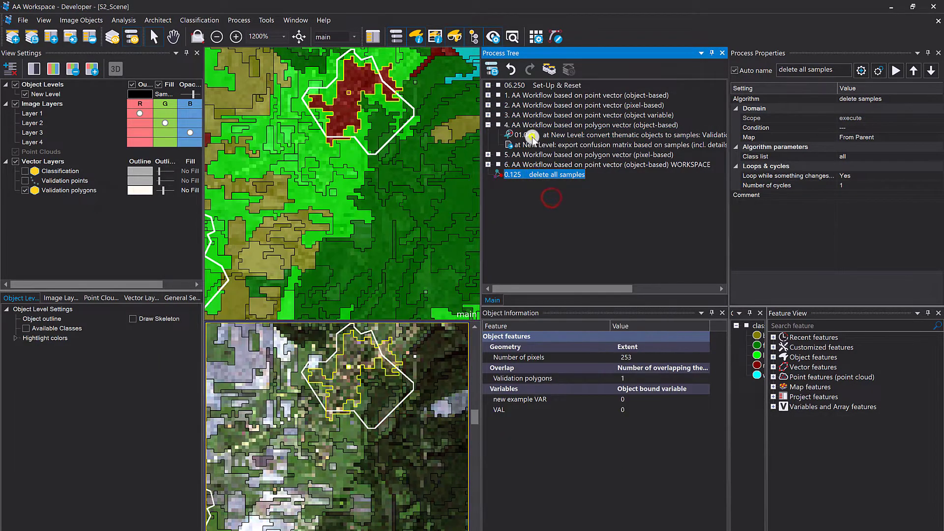
{"action": "right_click", "coordinate": [532, 137]}
{"action": "left_click", "coordinate": [547, 156]}
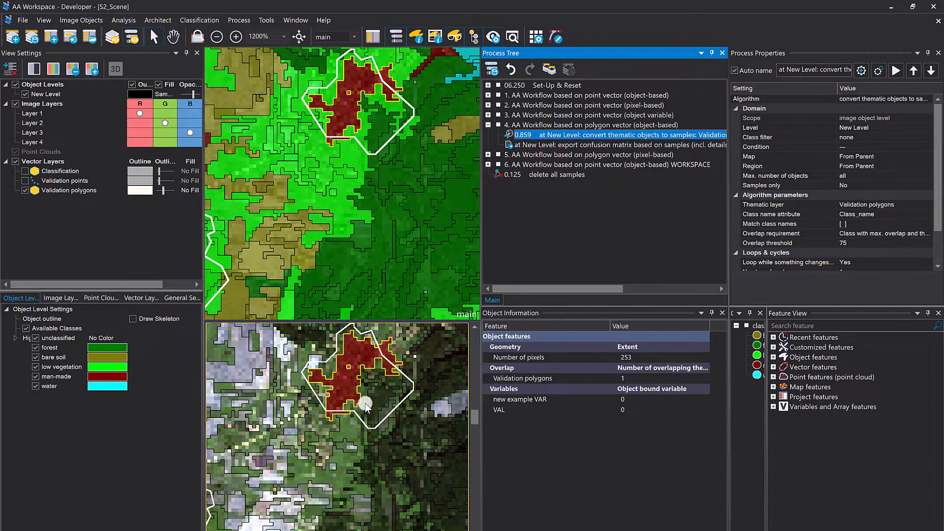
{"action": "left_click_drag", "start_coordinate": [281, 492], "coordinate": [347, 417]}
{"action": "left_click_drag", "start_coordinate": [267, 516], "coordinate": [315, 461]}
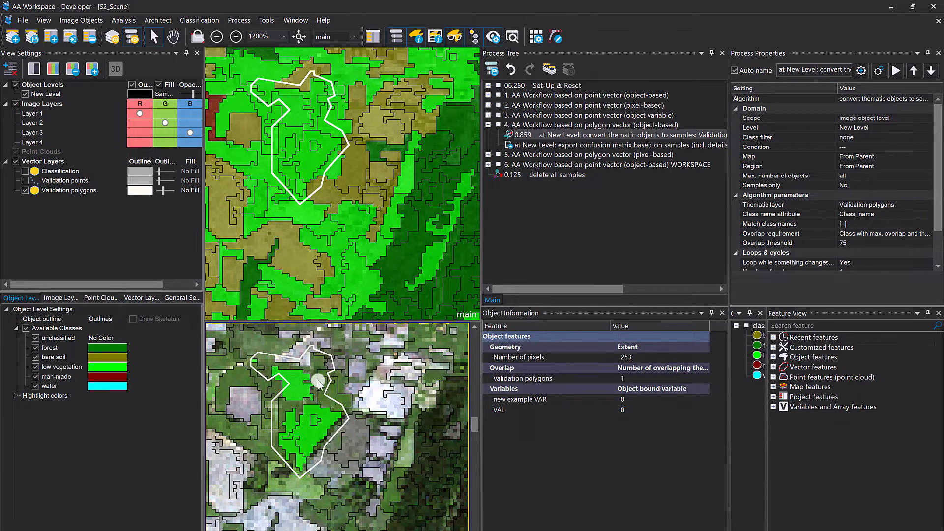
Set the overlap threshold of the sample conversion to 100 and execute the process
{"action": "double_click", "coordinate": [562, 136]}
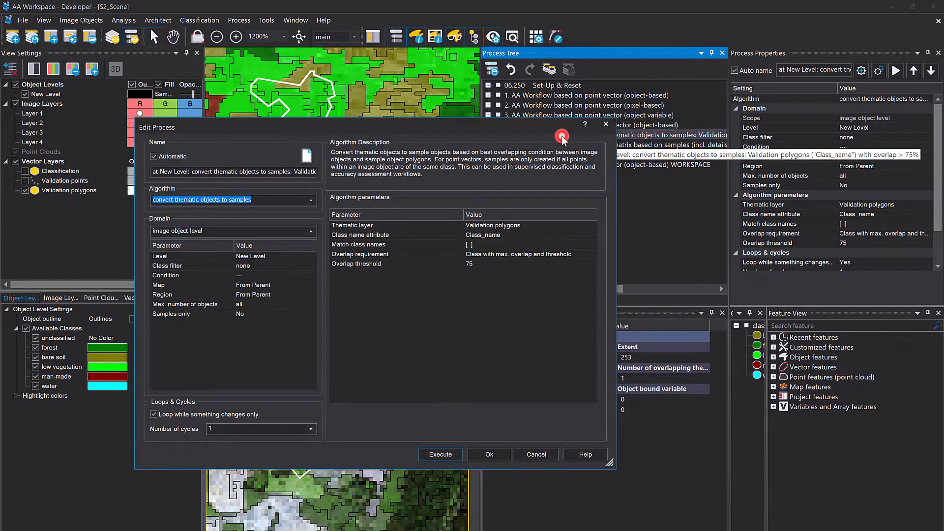
{"action": "left_click", "coordinate": [519, 264]}
{"action": "type", "text": "100"}
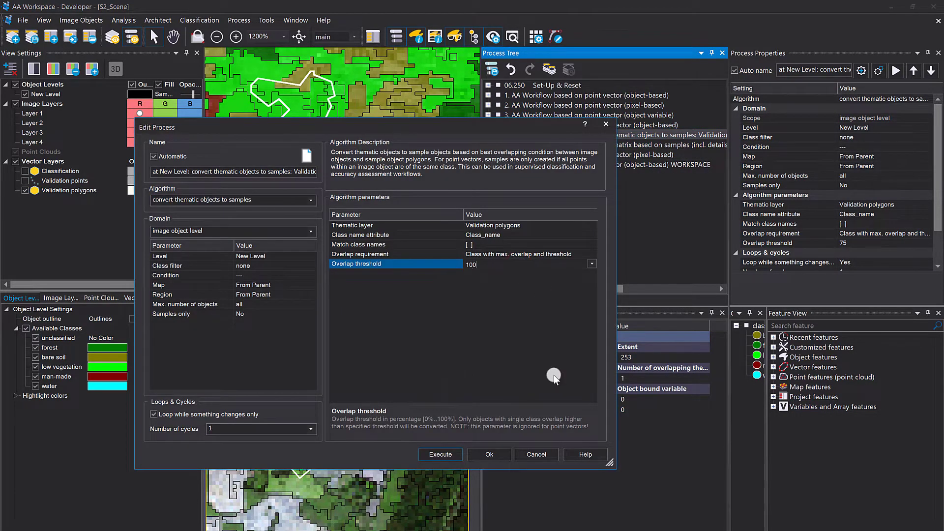
{"action": "left_click", "coordinate": [440, 454]}
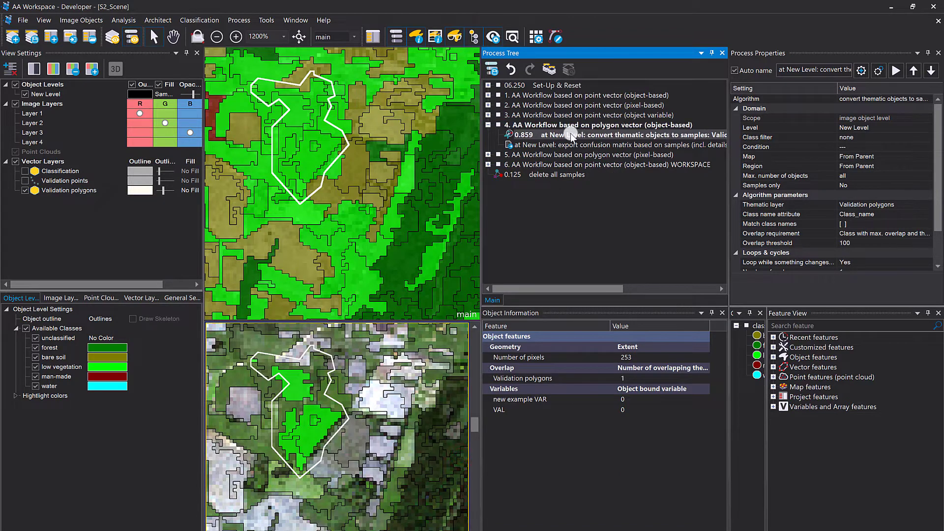
Clear all existing samples, execute the sample conversion again, and review the samples in the surrounding validation polygons
{"action": "right_click", "coordinate": [539, 174]}
{"action": "left_click", "coordinate": [562, 192]}
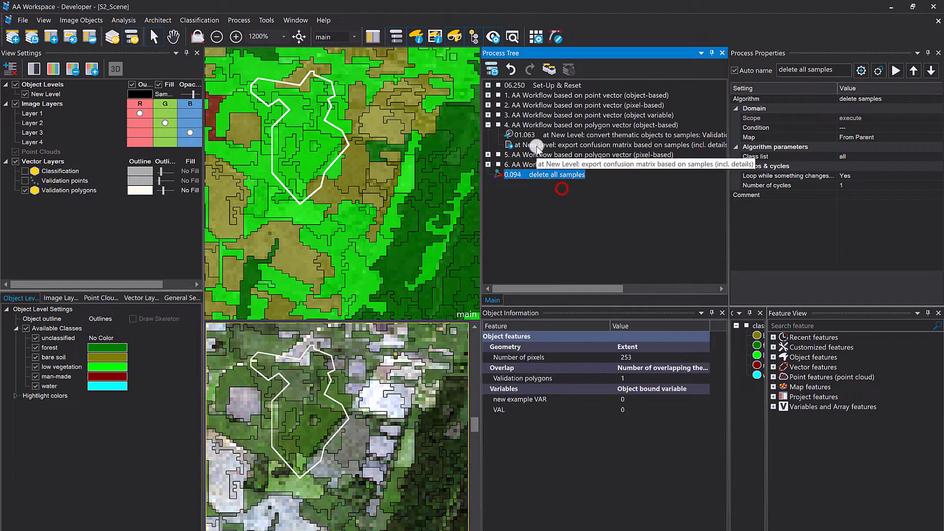
{"action": "left_click", "coordinate": [540, 136]}
{"action": "right_click", "coordinate": [540, 138]}
{"action": "left_click", "coordinate": [554, 157]}
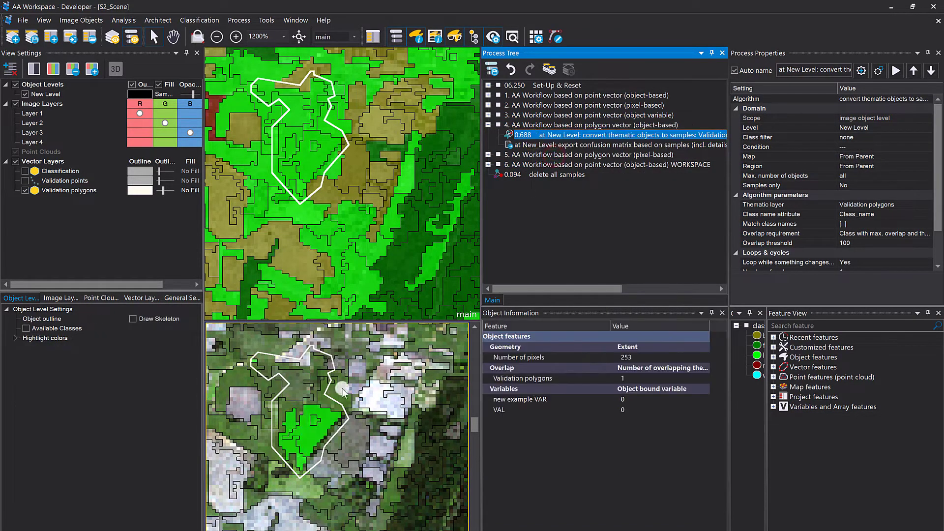
{"action": "scroll", "coordinate": [333, 402], "scroll_direction": "down", "scroll_amount": 3}
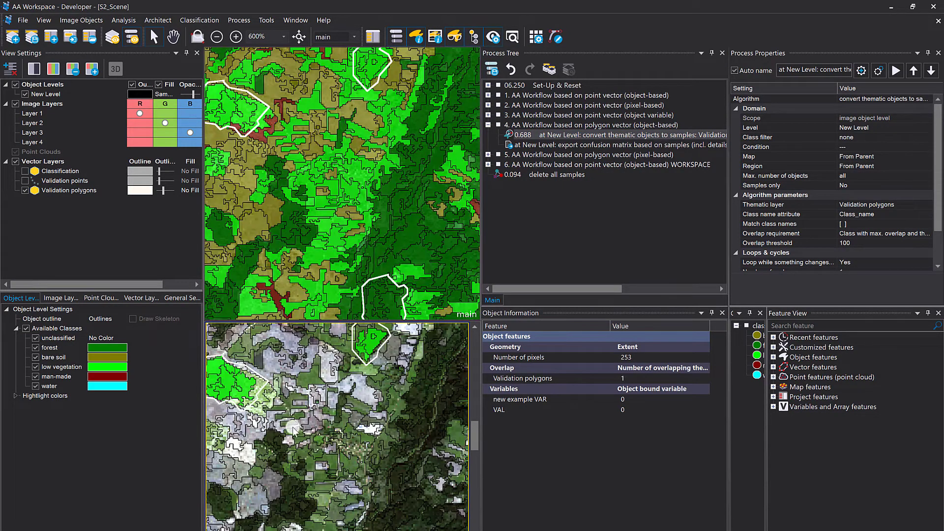
{"action": "left_click_drag", "start_coordinate": [291, 422], "coordinate": [383, 402]}
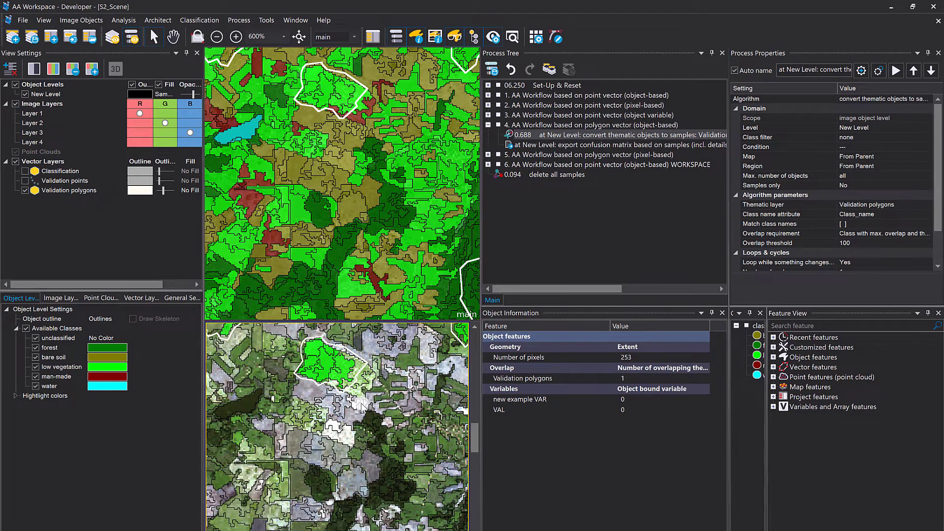
{"action": "left_click_drag", "start_coordinate": [403, 521], "coordinate": [332, 363]}
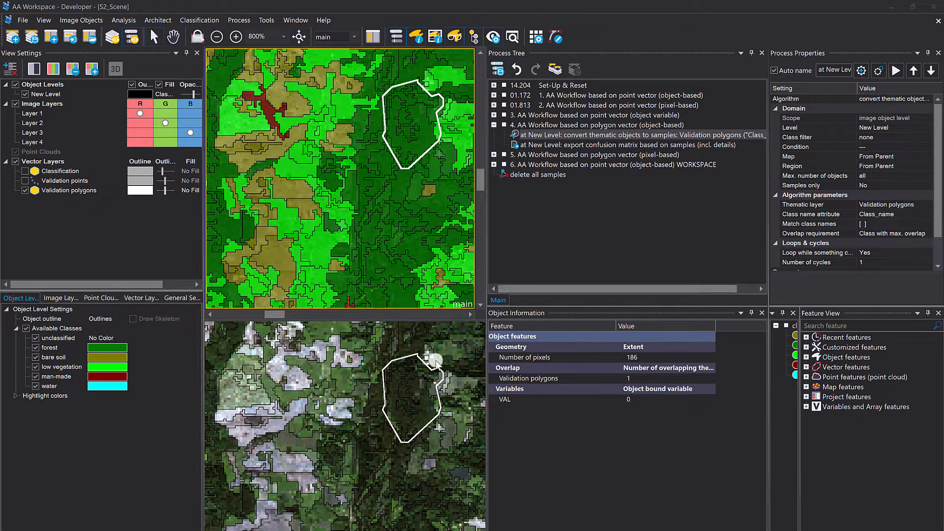
Add a vector-based segmentation process after the sample conversion, using the image object level domain
{"action": "left_click", "coordinate": [528, 136]}
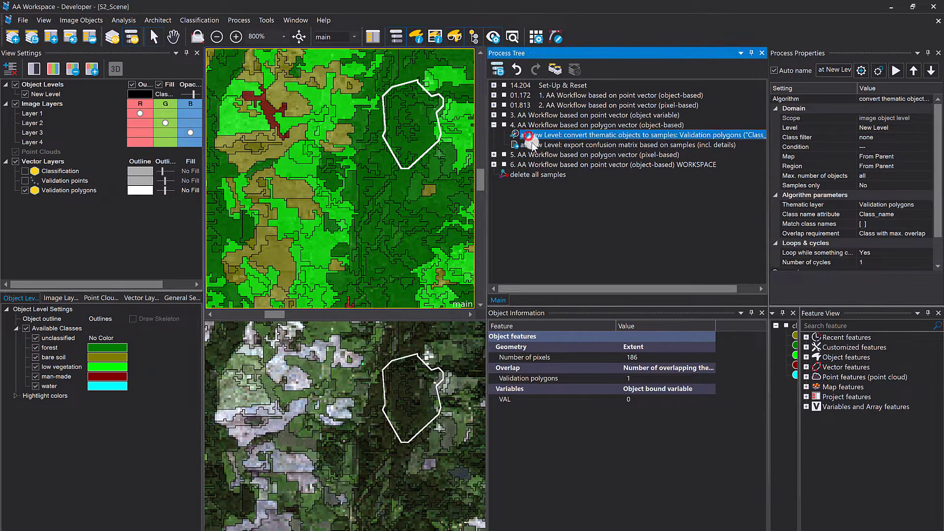
{"action": "key", "text": "ctrl+a"}
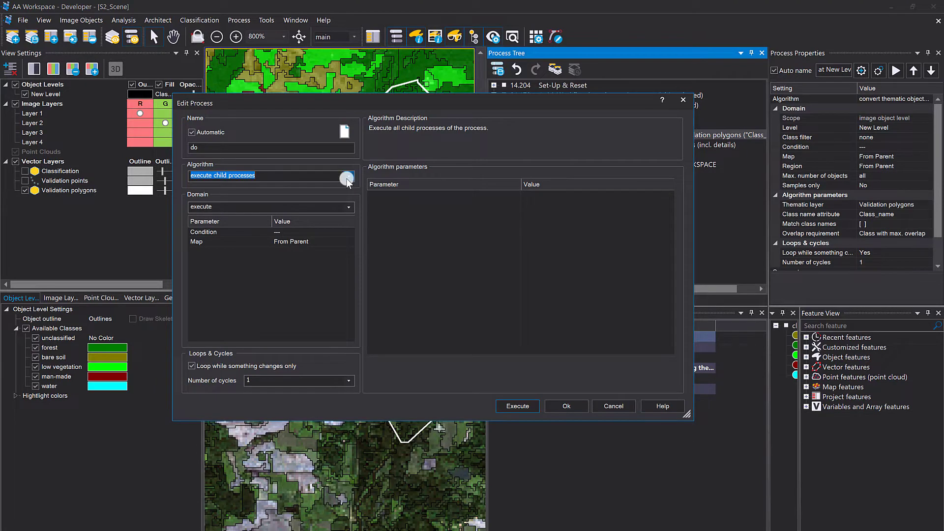
{"action": "type", "text": "vector"}
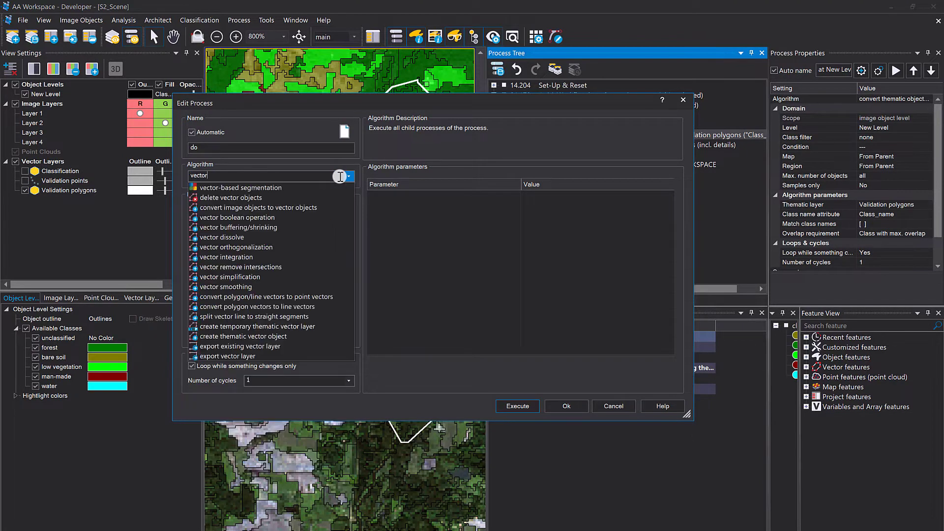
{"action": "left_click", "coordinate": [284, 186]}
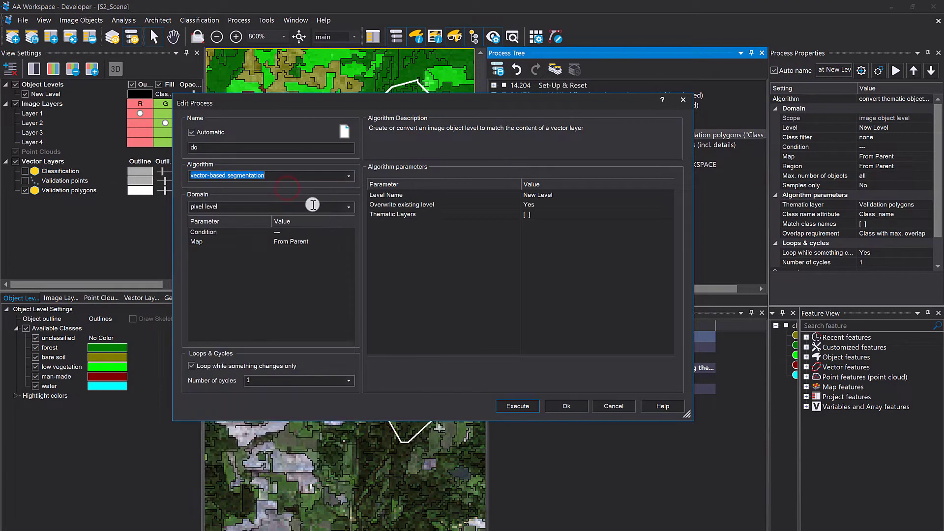
{"action": "left_click", "coordinate": [349, 207]}
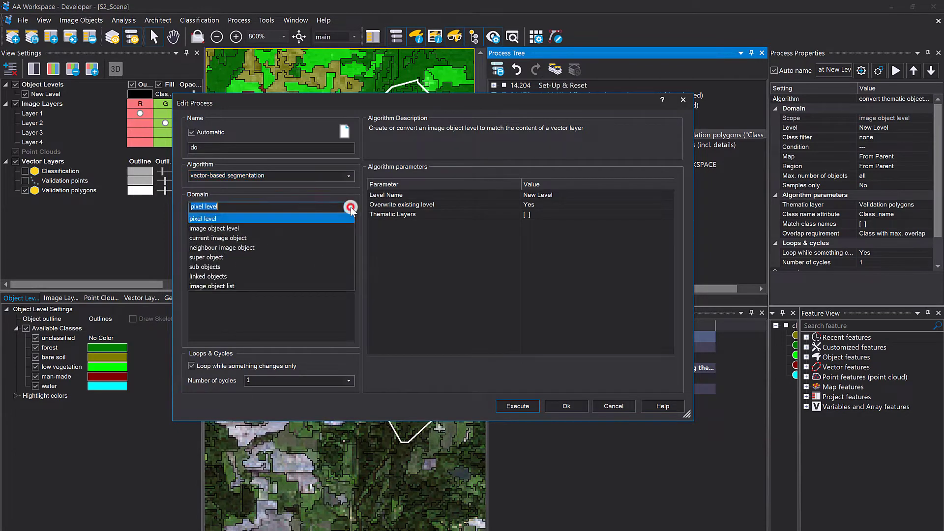
{"action": "left_click", "coordinate": [442, 255]}
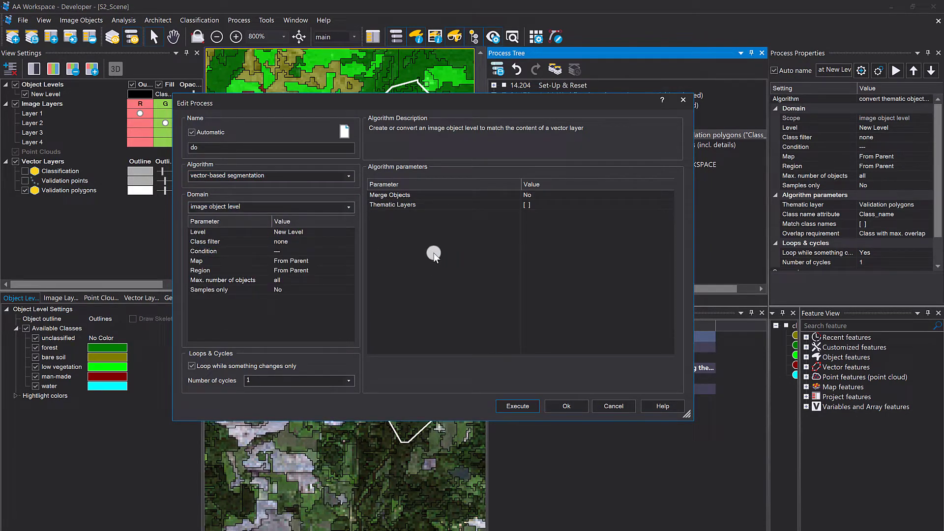
Use only Validation polygons as the segmentation's thematic layer and execute the process
{"action": "left_click", "coordinate": [669, 205]}
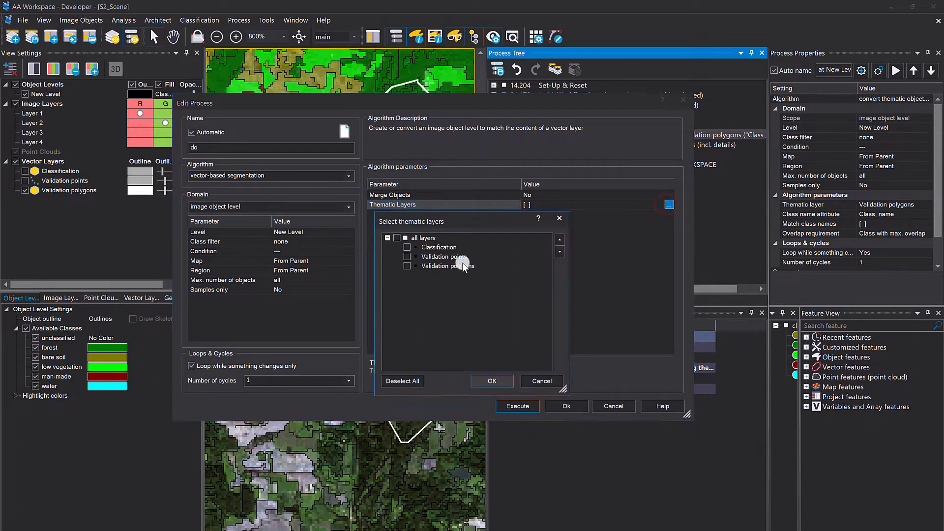
{"action": "left_click", "coordinate": [437, 248]}
{"action": "left_click", "coordinate": [430, 263]}
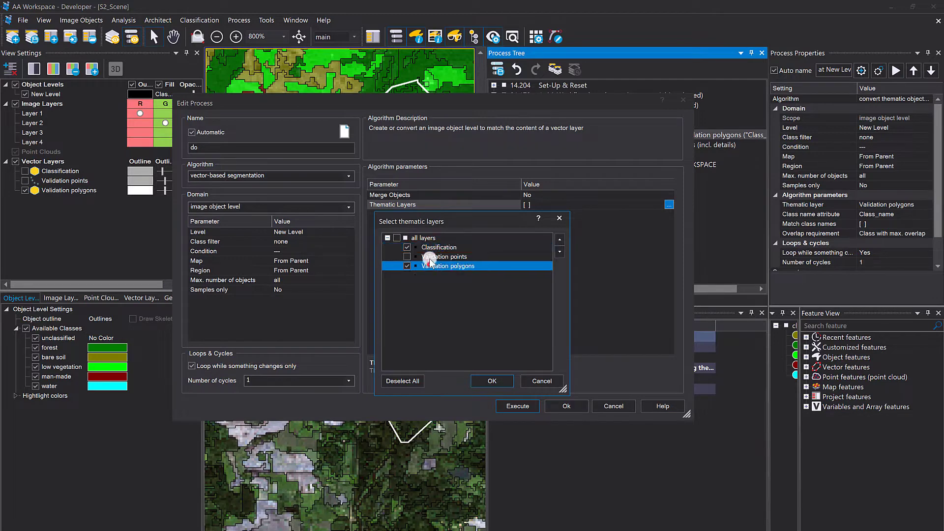
{"action": "left_click", "coordinate": [430, 248]}
{"action": "left_click", "coordinate": [491, 381]}
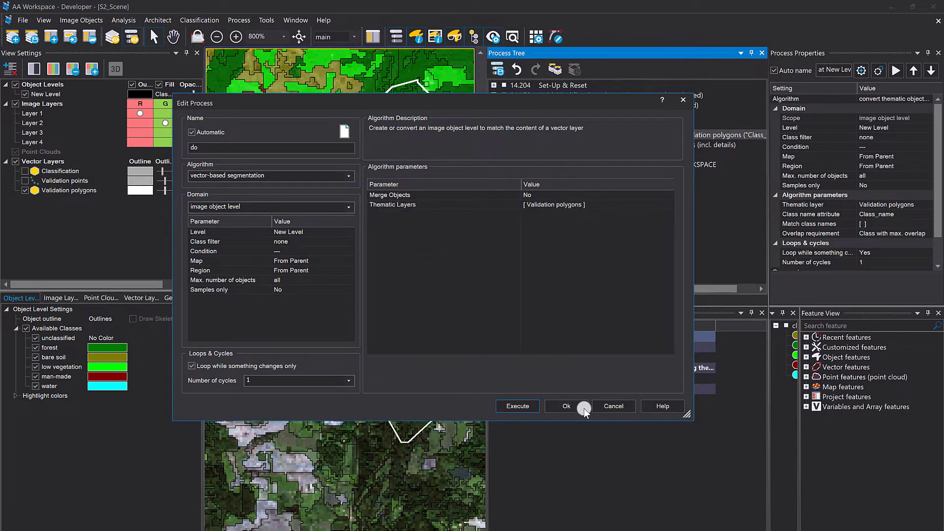
{"action": "left_click", "coordinate": [527, 407]}
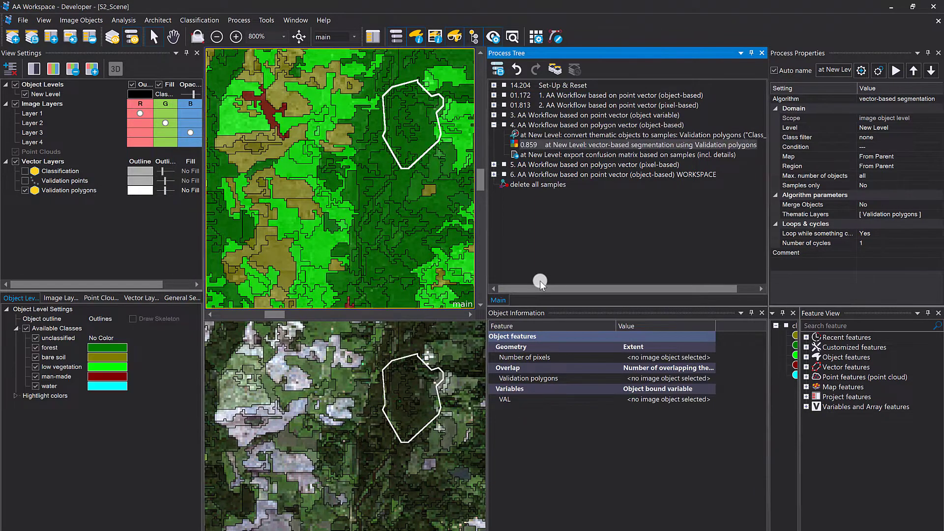
Move the vector-based segmentation ahead of the sample conversion and inspect an image object at the forest validation polygon's edge
{"action": "left_click_drag", "start_coordinate": [541, 135], "coordinate": [539, 144]}
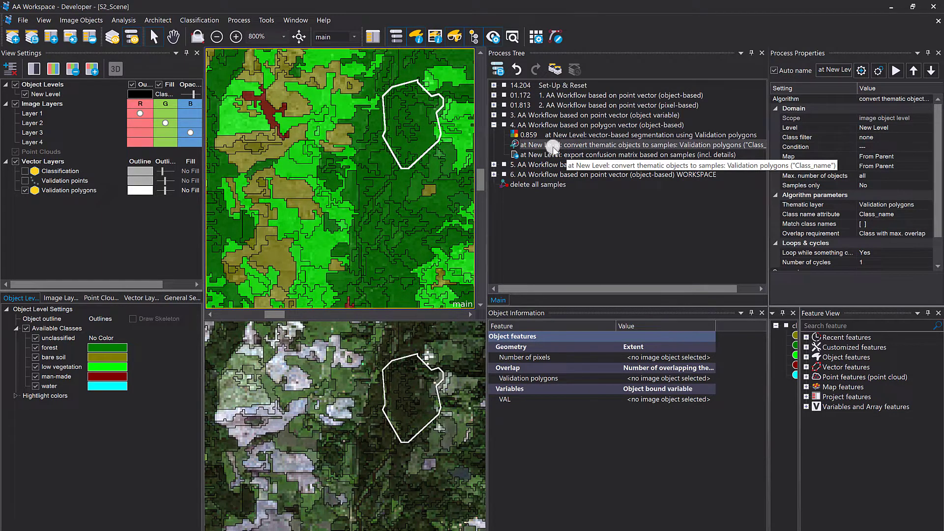
{"action": "left_click", "coordinate": [426, 383]}
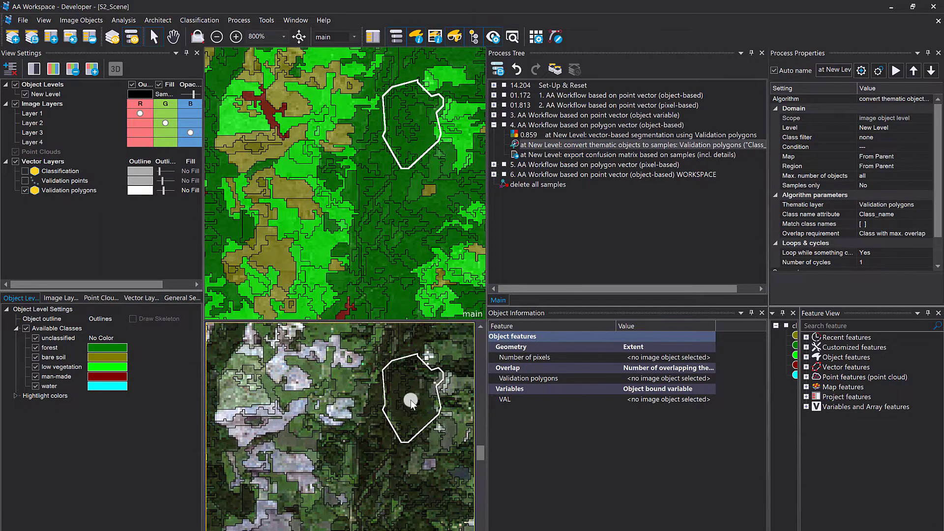
{"action": "scroll", "coordinate": [412, 402], "scroll_direction": "up", "scroll_amount": 4}
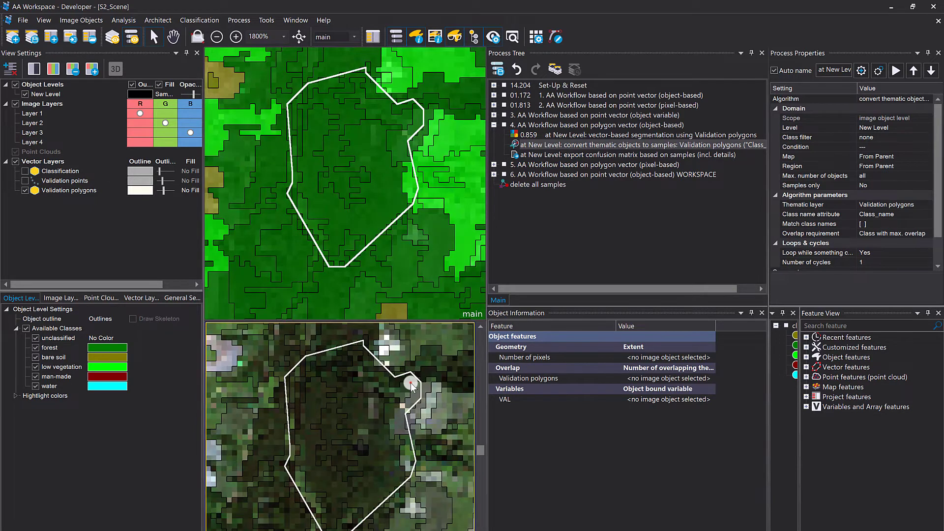
{"action": "left_click", "coordinate": [411, 386]}
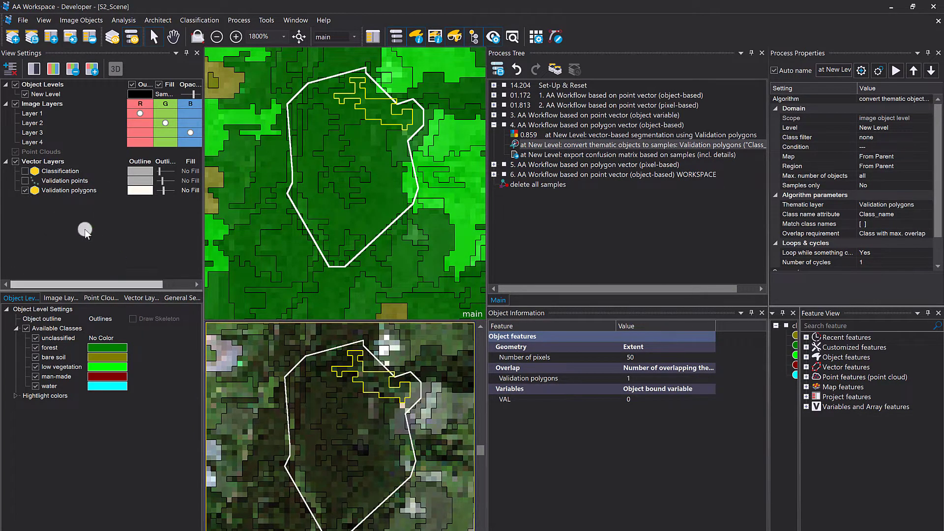
Hide the Validation polygons in the image comparison view and inspect the segmented objects along and inside the forest polygon's boundary
{"action": "left_click", "coordinate": [24, 190]}
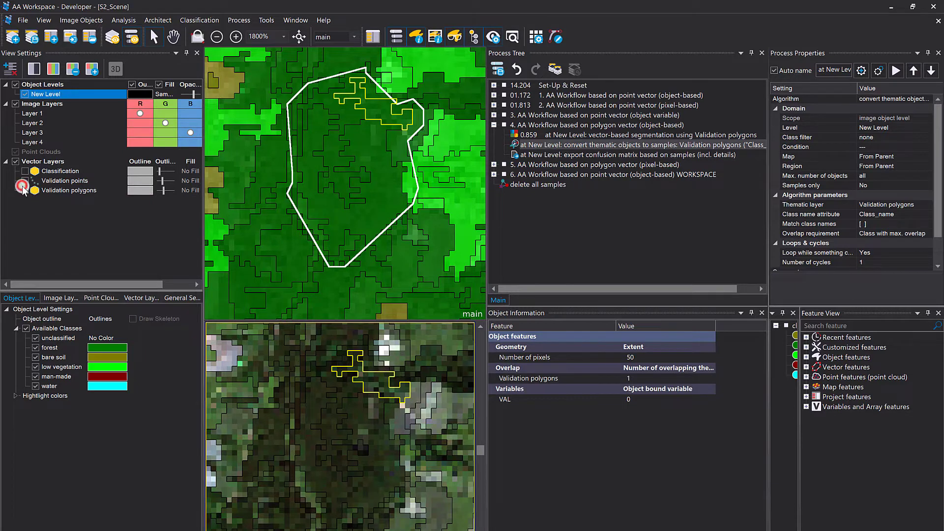
{"action": "left_click", "coordinate": [408, 393]}
{"action": "left_click", "coordinate": [415, 394]}
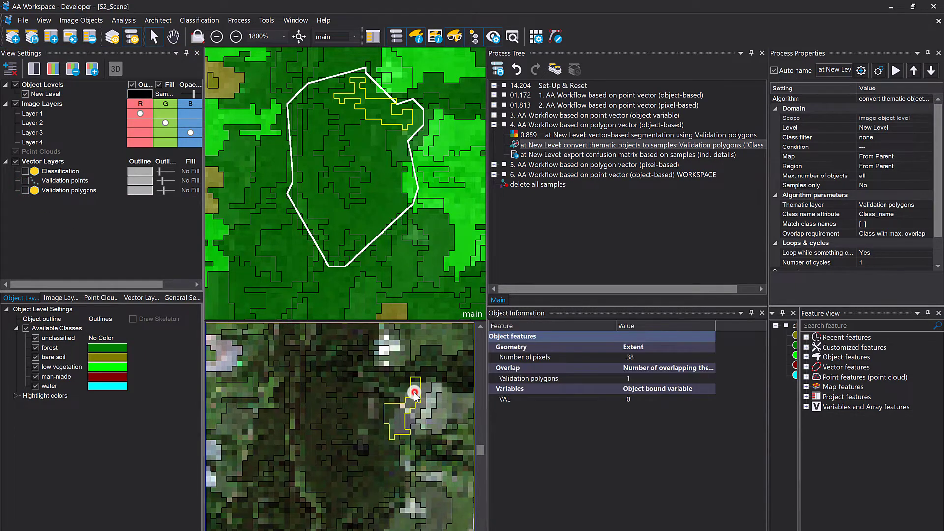
{"action": "left_click", "coordinate": [411, 190]}
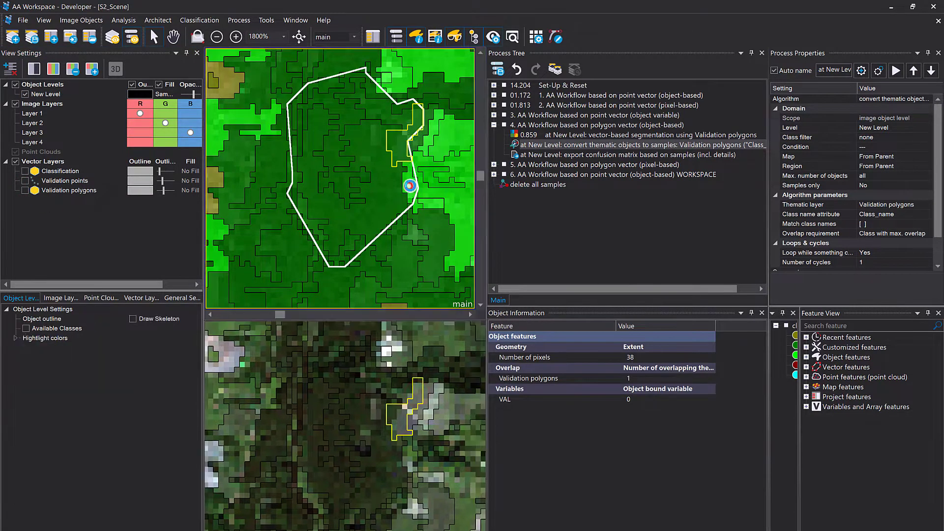
{"action": "left_click", "coordinate": [369, 215]}
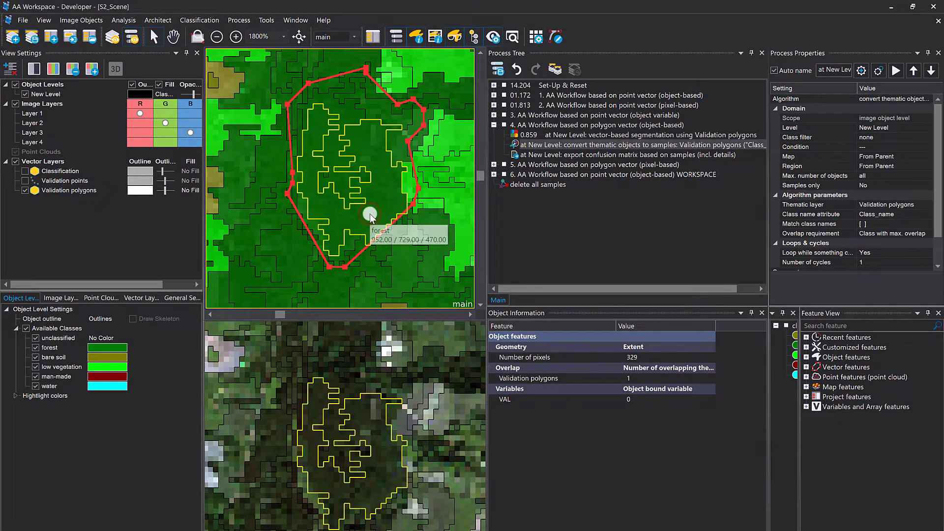
Execute the thematic-objects-to-samples conversion on the segmented level and review the resulting samples
{"action": "right_click", "coordinate": [524, 144]}
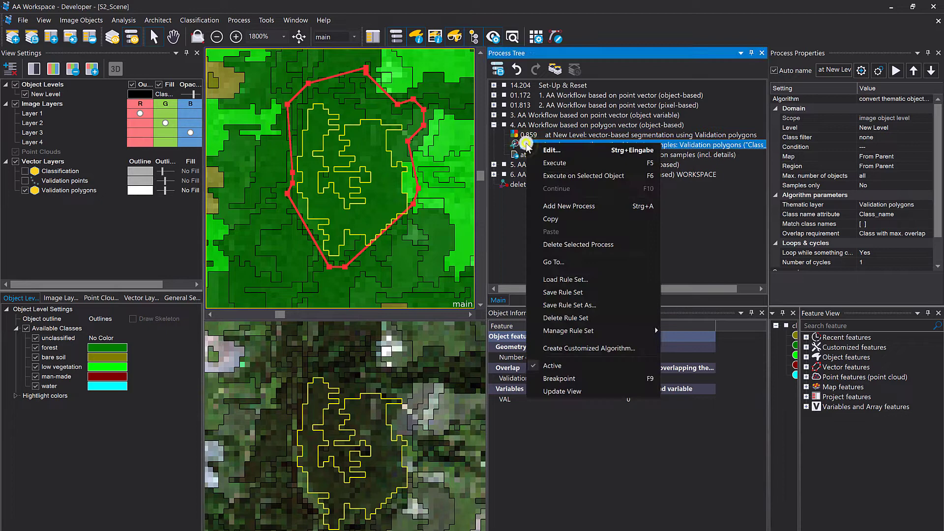
{"action": "left_click", "coordinate": [587, 164]}
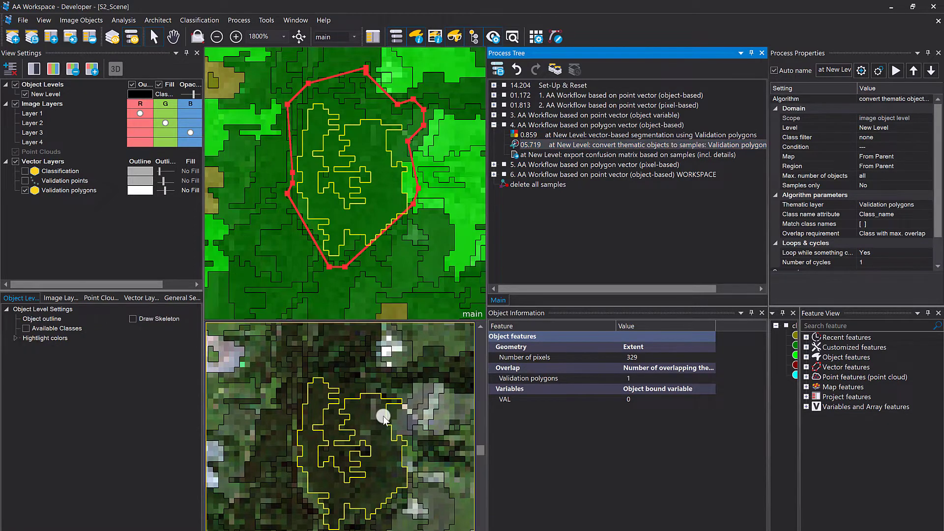
{"action": "scroll", "coordinate": [383, 416], "scroll_direction": "down", "scroll_amount": 2}
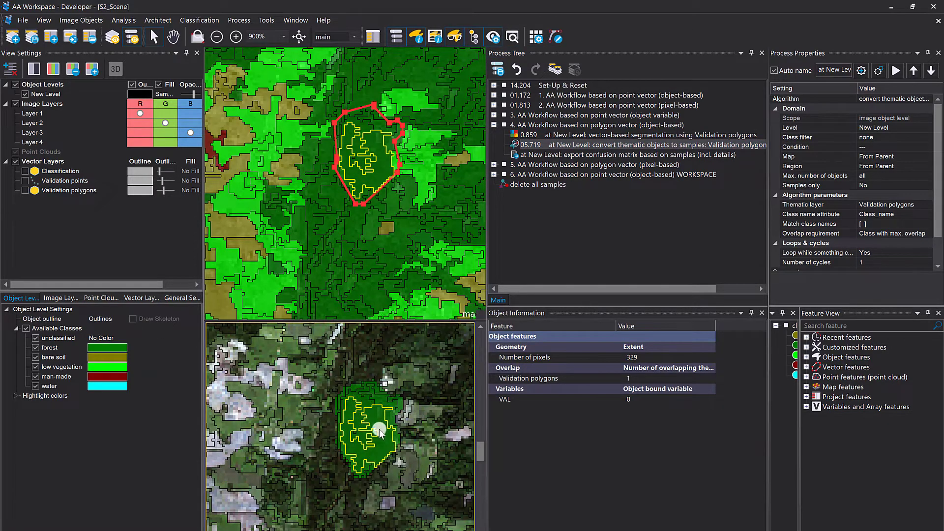
{"action": "scroll", "coordinate": [379, 431], "scroll_direction": "down", "scroll_amount": 1}
{"action": "scroll", "coordinate": [354, 460], "scroll_direction": "down", "scroll_amount": 1}
{"action": "scroll", "coordinate": [354, 459], "scroll_direction": "up", "scroll_amount": 2}
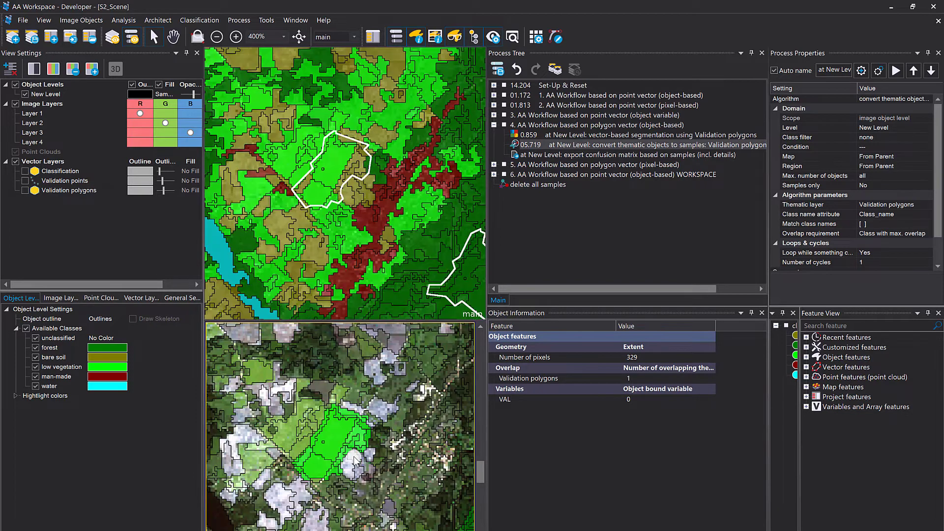
Show the Validation polygons in the sample view again and examine how closely the samples follow the polygon boundaries across the scene
{"action": "left_click", "coordinate": [25, 190]}
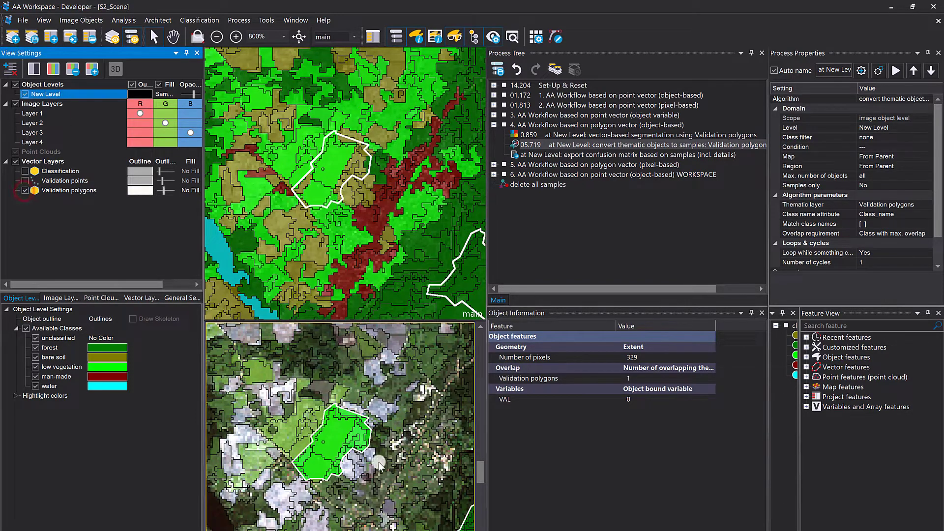
{"action": "scroll", "coordinate": [342, 423], "scroll_direction": "up", "scroll_amount": 1}
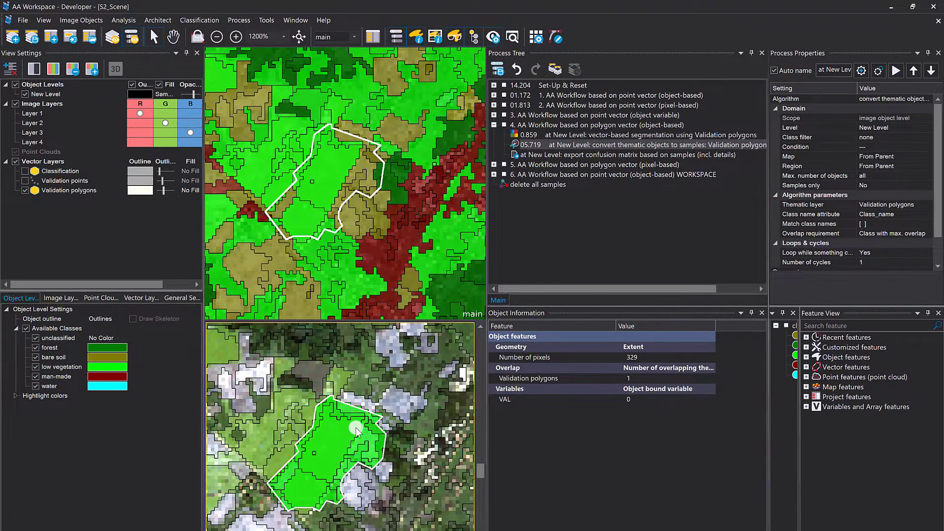
{"action": "left_click_drag", "start_coordinate": [356, 432], "coordinate": [369, 387]}
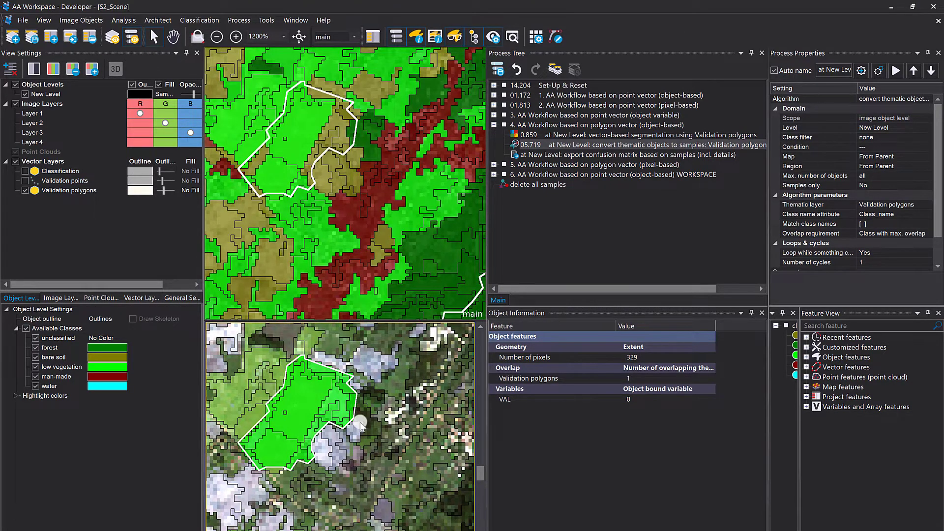
{"action": "left_click_drag", "start_coordinate": [376, 439], "coordinate": [352, 407]}
{"action": "left_click_drag", "start_coordinate": [435, 467], "coordinate": [373, 408]}
{"action": "left_click_drag", "start_coordinate": [411, 461], "coordinate": [361, 412]}
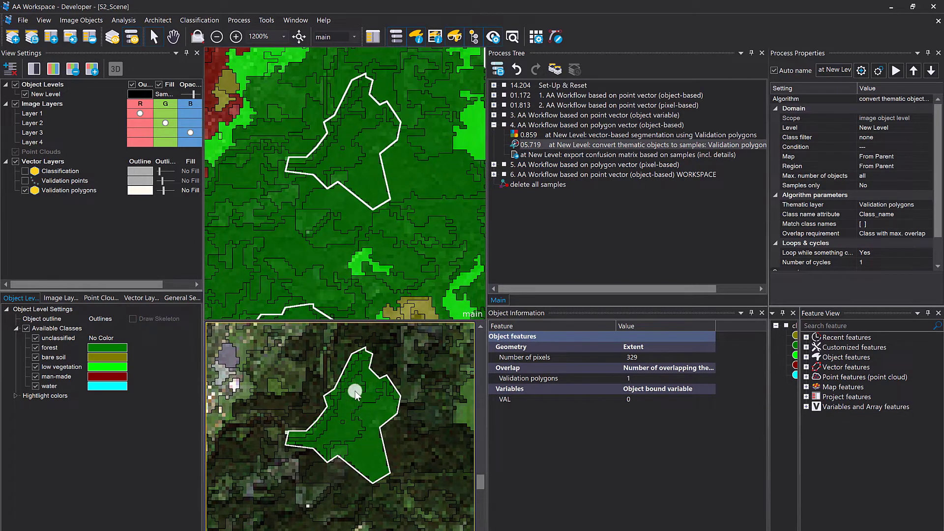
{"action": "scroll", "coordinate": [368, 400], "scroll_direction": "up", "scroll_amount": 4}
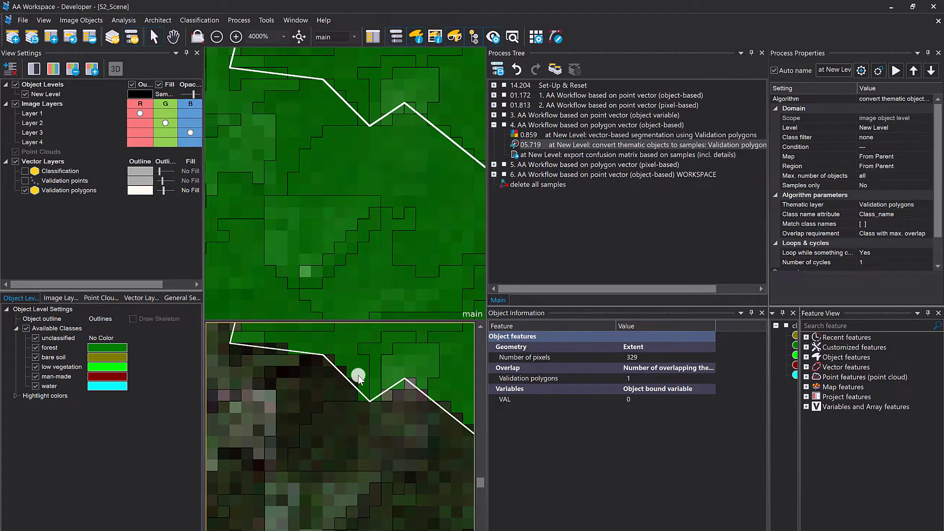
{"action": "left_click_drag", "start_coordinate": [447, 421], "coordinate": [373, 398]}
{"action": "scroll", "coordinate": [373, 399], "scroll_direction": "down", "scroll_amount": 2}
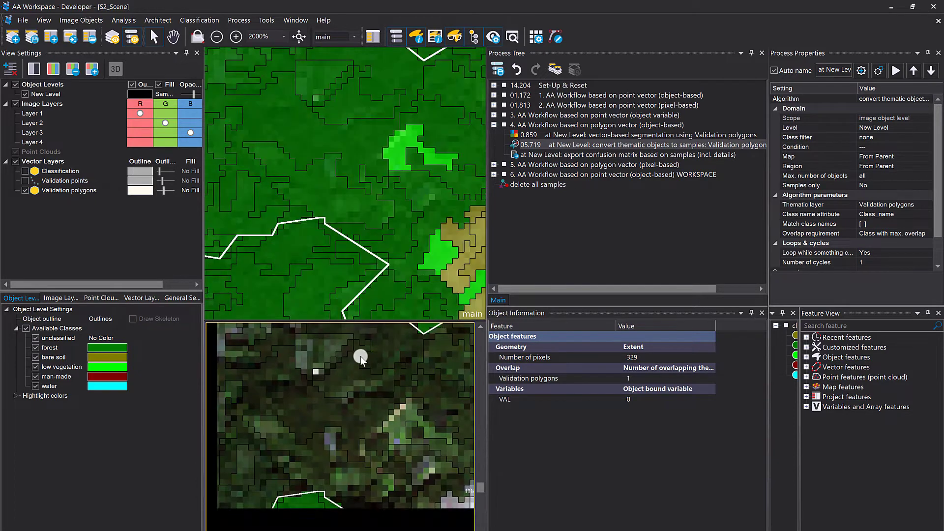
{"action": "scroll", "coordinate": [364, 418], "scroll_direction": "down", "scroll_amount": 4}
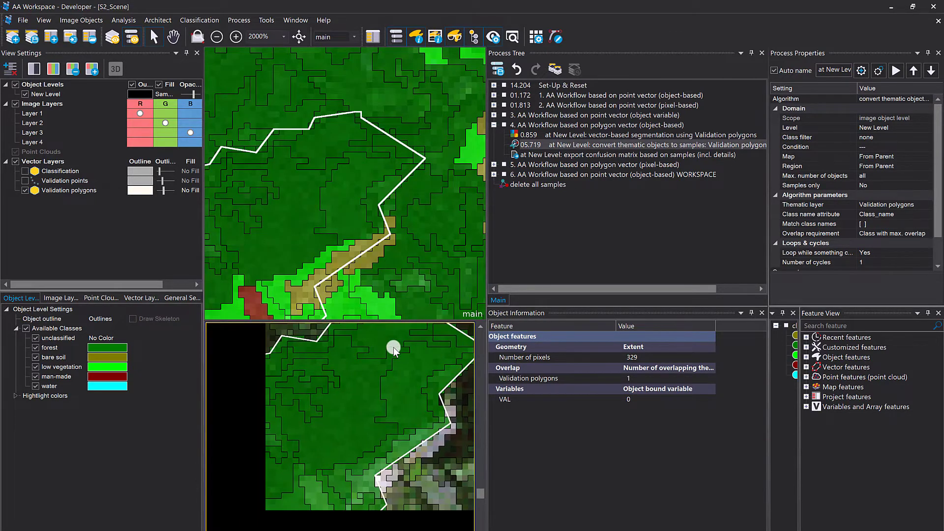
Delete all samples and execute the Set-Up & Reset process to restore the original image objects
{"action": "right_click", "coordinate": [521, 185]}
{"action": "left_click", "coordinate": [543, 202]}
{"action": "right_click", "coordinate": [538, 135]}
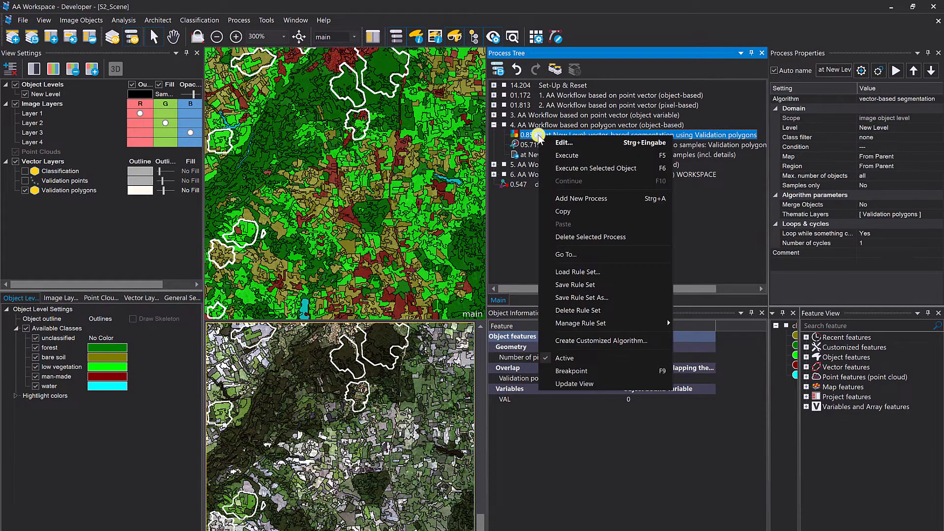
{"action": "right_click", "coordinate": [532, 83]}
{"action": "left_click", "coordinate": [568, 100]}
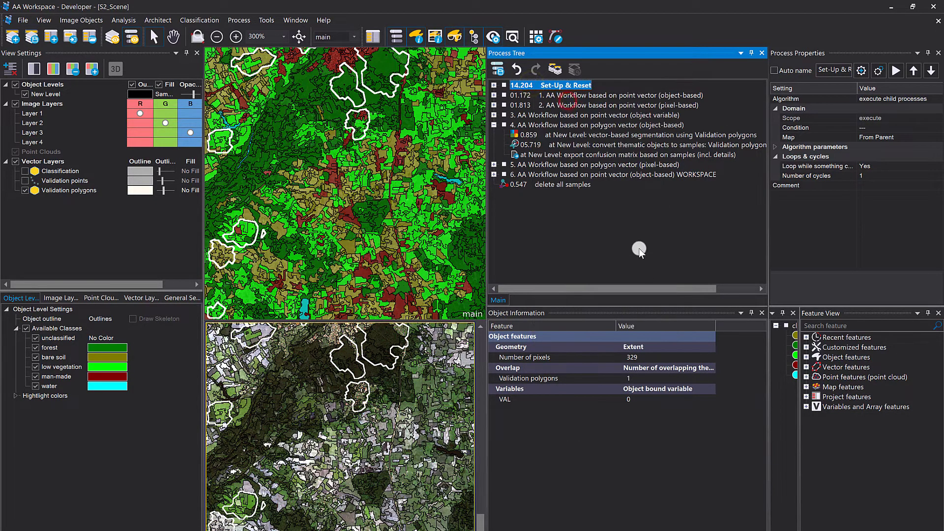
Remove the vector-based segmentation process from the object-based polygon vector workflow
{"action": "left_click", "coordinate": [551, 135]}
{"action": "key", "text": "Delete"}
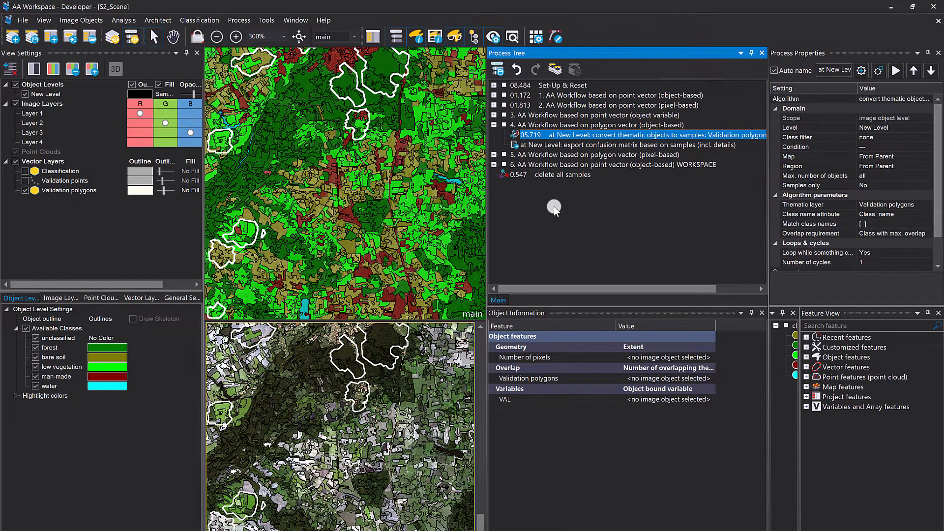
{"action": "left_click", "coordinate": [563, 221]}
{"action": "left_click", "coordinate": [698, 339]}
Inspect the image objects inside the forest validation polygon against its boundary
{"action": "left_click", "coordinate": [418, 406]}
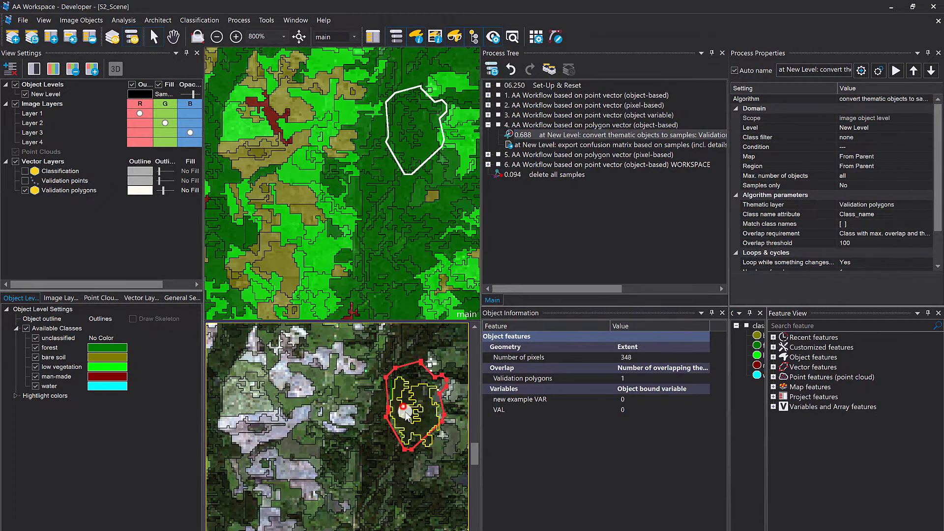
{"action": "left_click", "coordinate": [491, 231]}
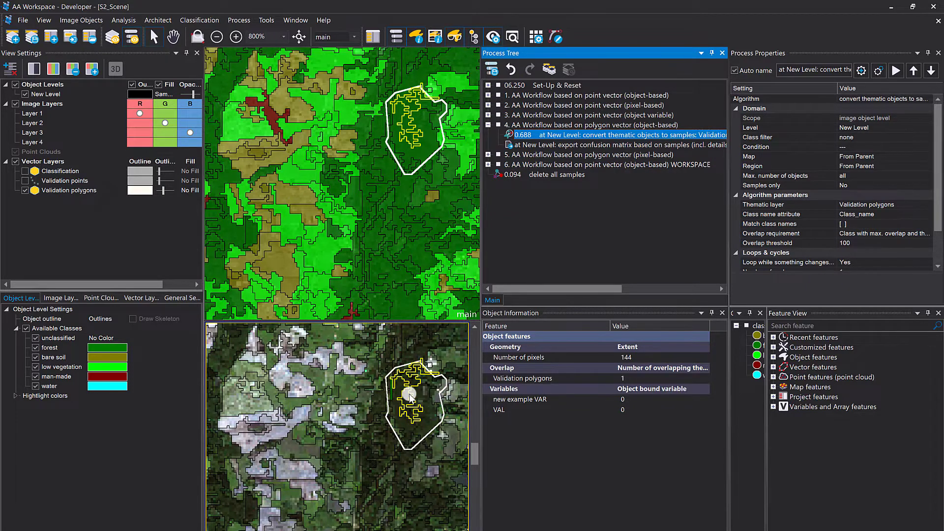
{"action": "left_click_drag", "start_coordinate": [421, 370], "coordinate": [398, 400]}
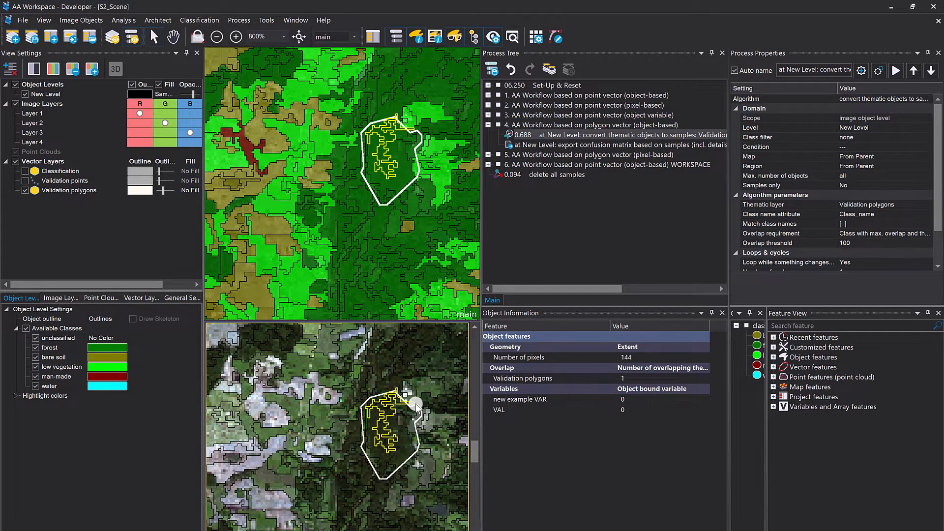
Set the sample conversion's overlap requirement to Class with max. overlap, execute it, and review the samples across the scene
{"action": "left_click", "coordinate": [546, 226]}
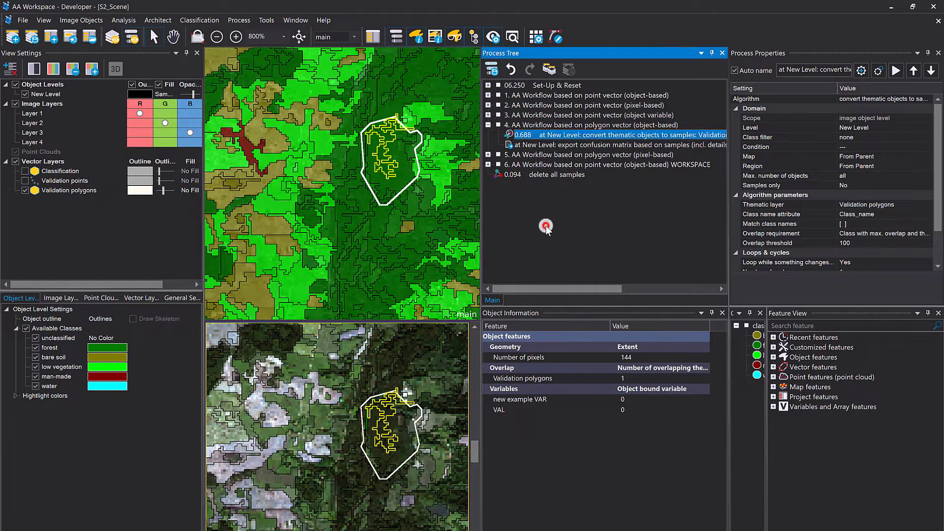
{"action": "double_click", "coordinate": [530, 135]}
{"action": "left_click", "coordinate": [588, 263]}
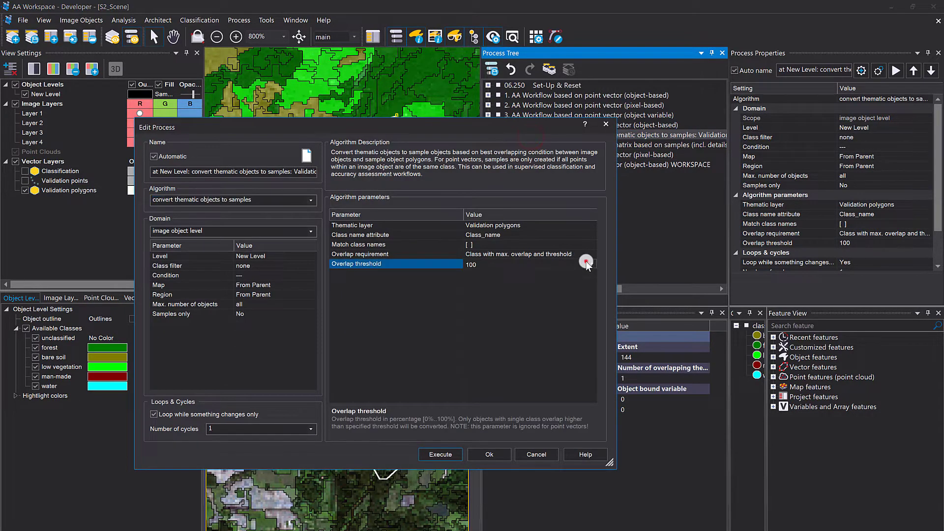
{"action": "left_click", "coordinate": [589, 264]}
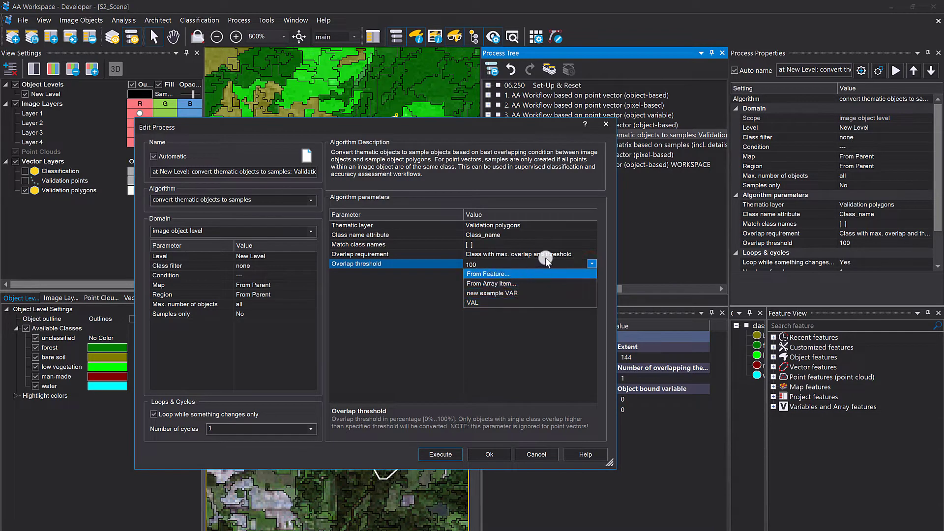
{"action": "left_click", "coordinate": [577, 251]}
{"action": "left_click", "coordinate": [590, 253]}
{"action": "left_click", "coordinate": [555, 269]}
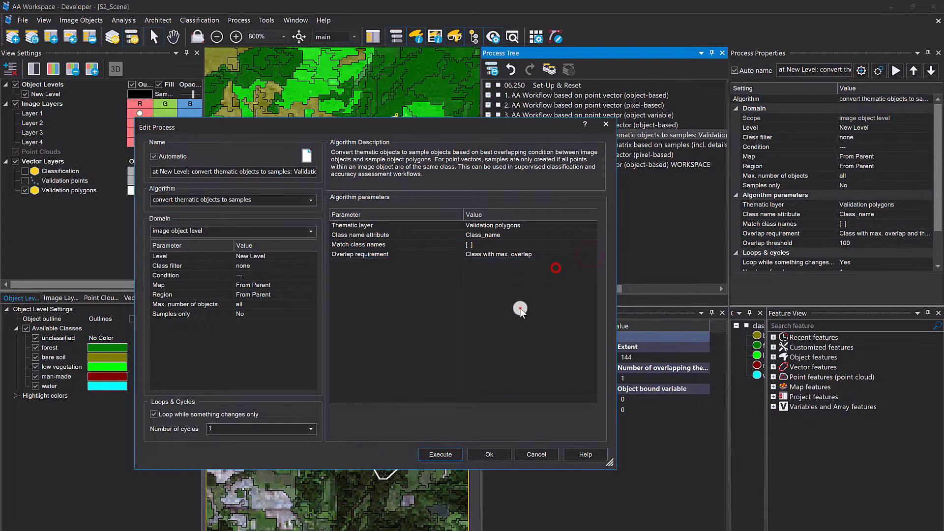
{"action": "left_click", "coordinate": [453, 458]}
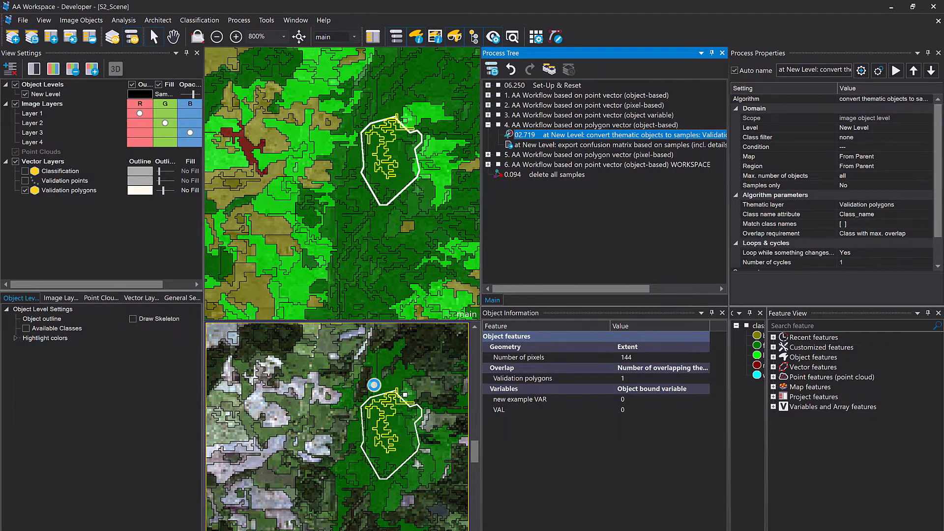
{"action": "scroll", "coordinate": [374, 388], "scroll_direction": "down", "scroll_amount": 3}
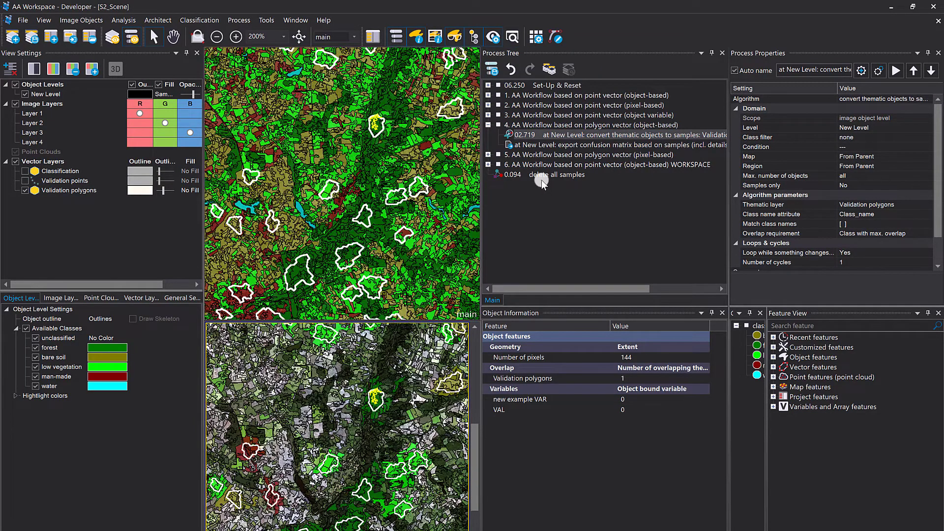
Execute the export confusion matrix process of the object-based polygon workflow and check its settings without changing them
{"action": "right_click", "coordinate": [510, 144]}
{"action": "left_click", "coordinate": [535, 165]}
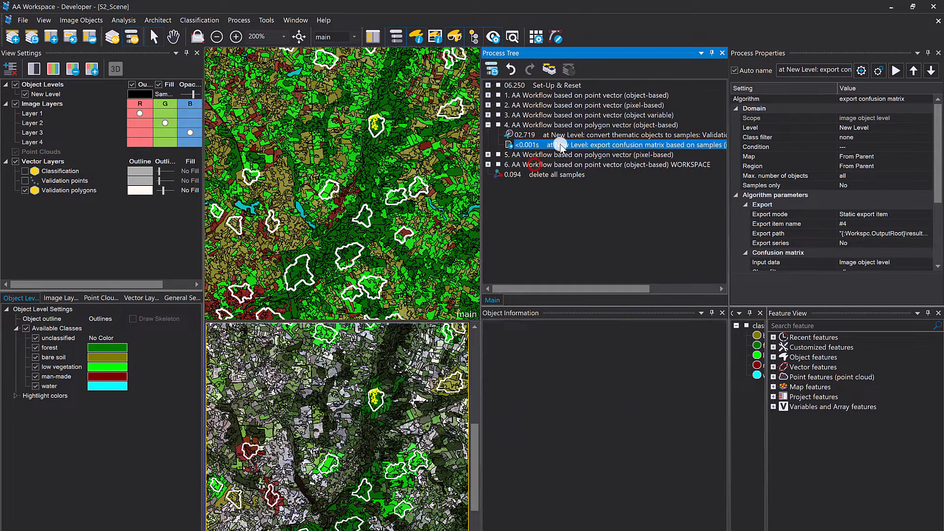
{"action": "double_click", "coordinate": [559, 144]}
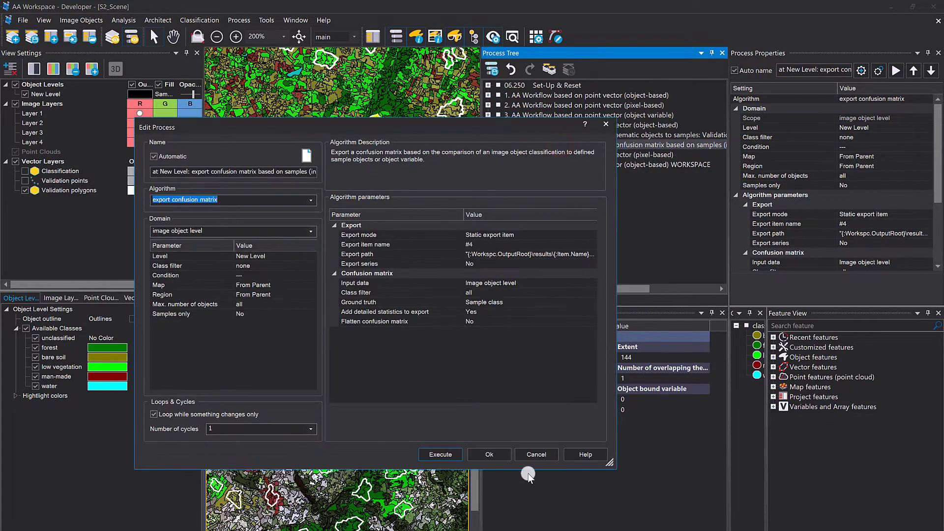
{"action": "left_click", "coordinate": [535, 455]}
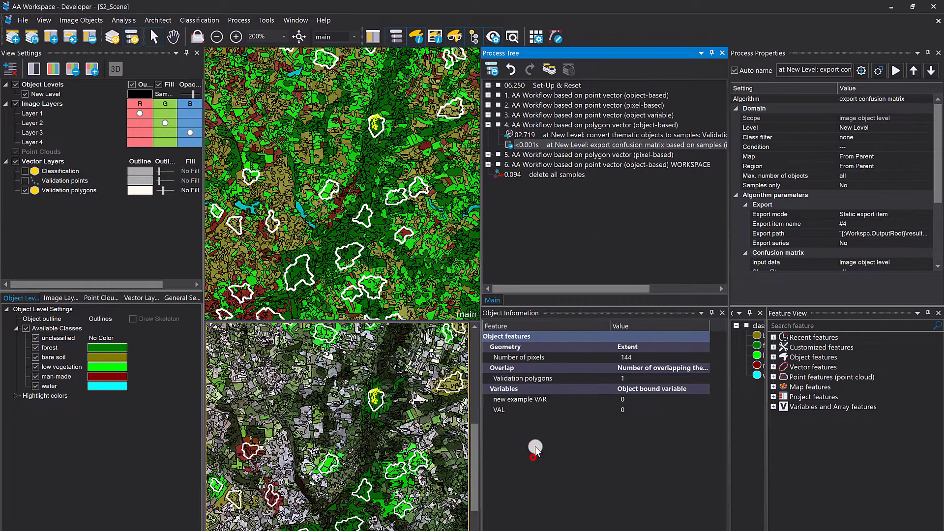
Show the accuracy assessment's confusion matrix based on samples for New Level, and review the class sums, overall accuracy and kappa
{"action": "left_click", "coordinate": [265, 20]}
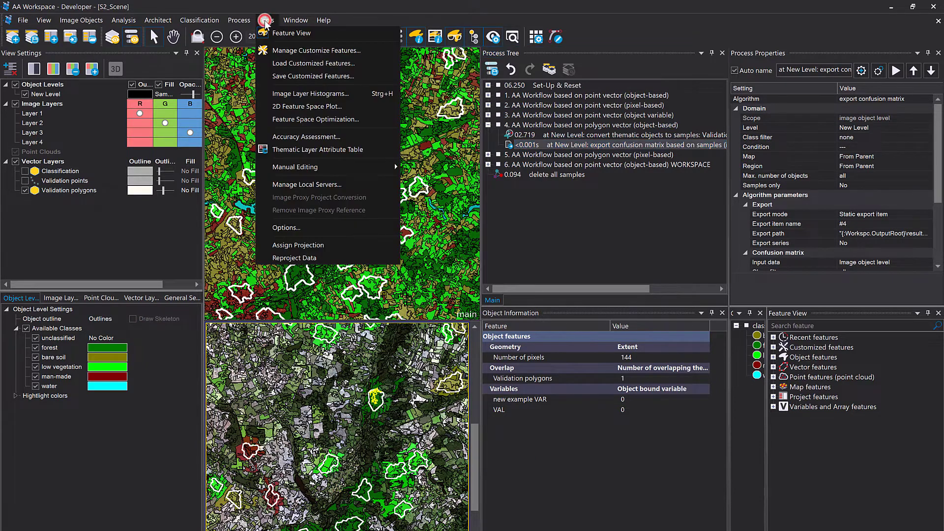
{"action": "left_click", "coordinate": [298, 136]}
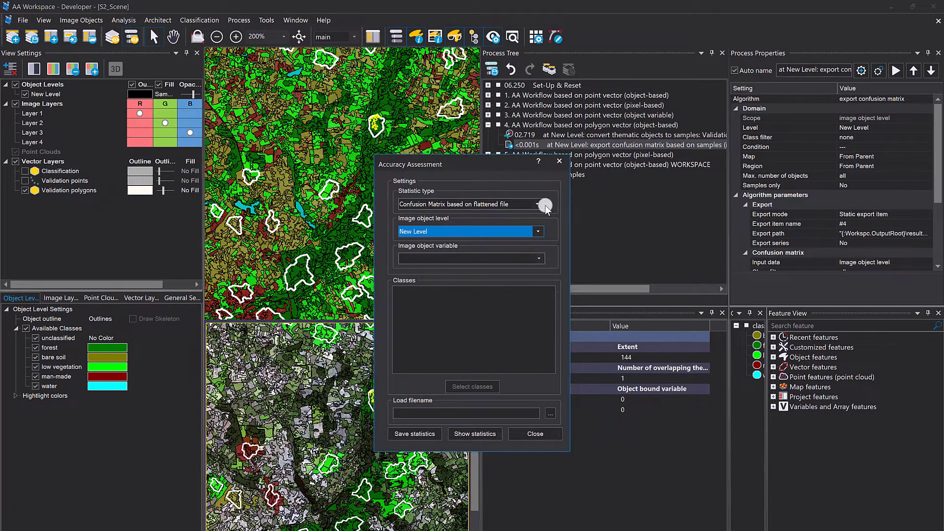
{"action": "left_click", "coordinate": [539, 203]}
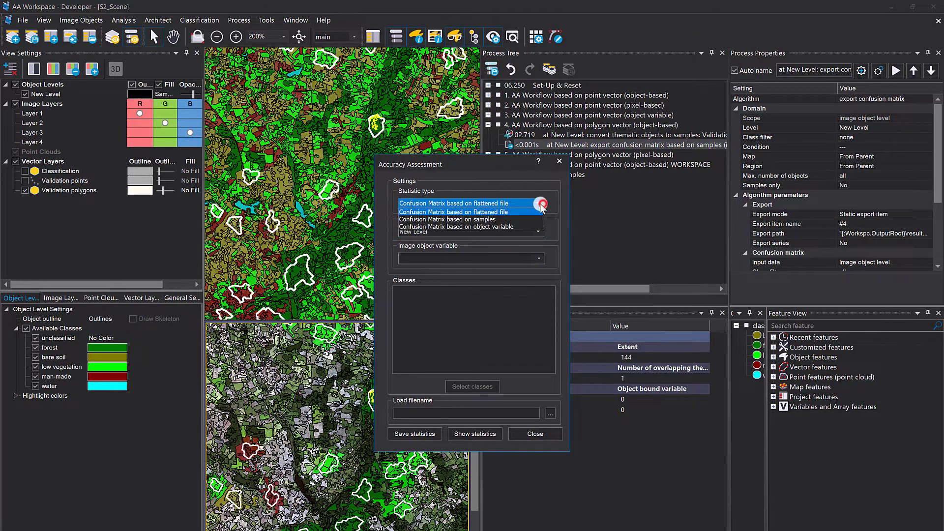
{"action": "left_click", "coordinate": [507, 222]}
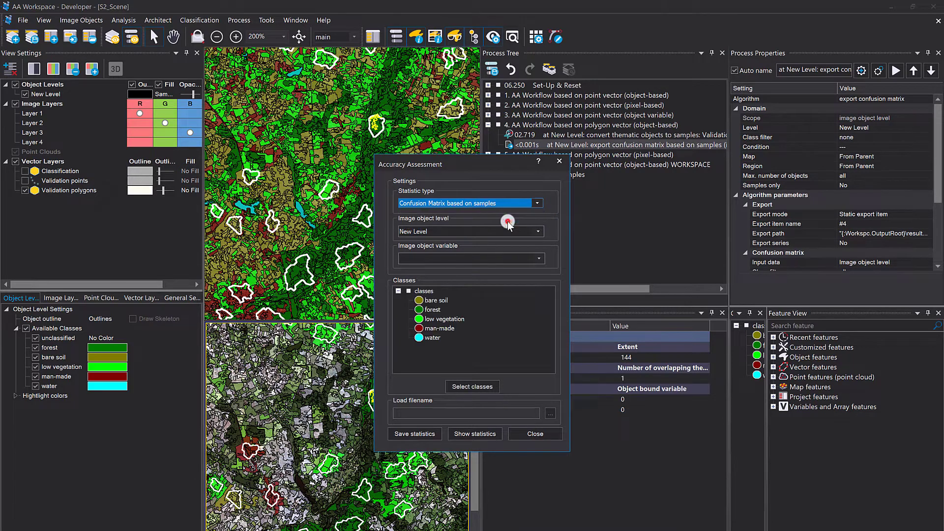
{"action": "left_click", "coordinate": [485, 433]}
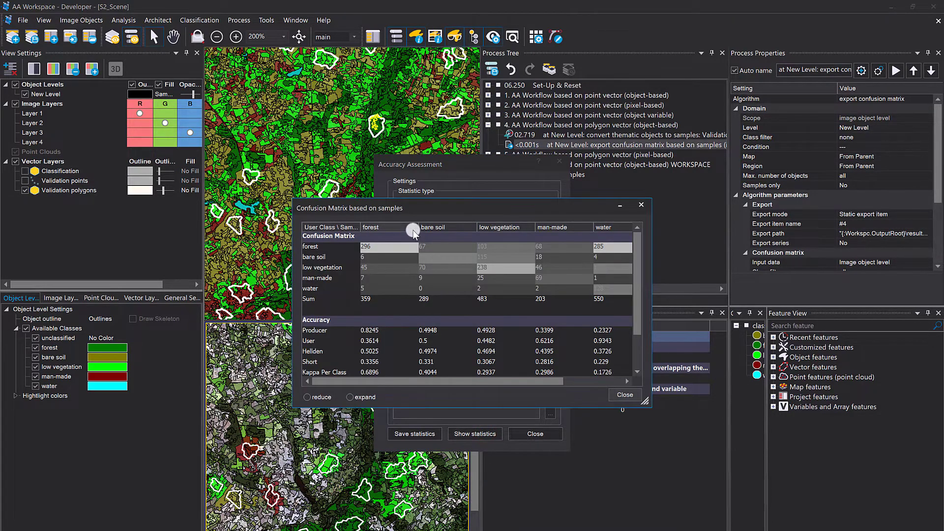
{"action": "left_click_drag", "start_coordinate": [412, 229], "coordinate": [392, 228]}
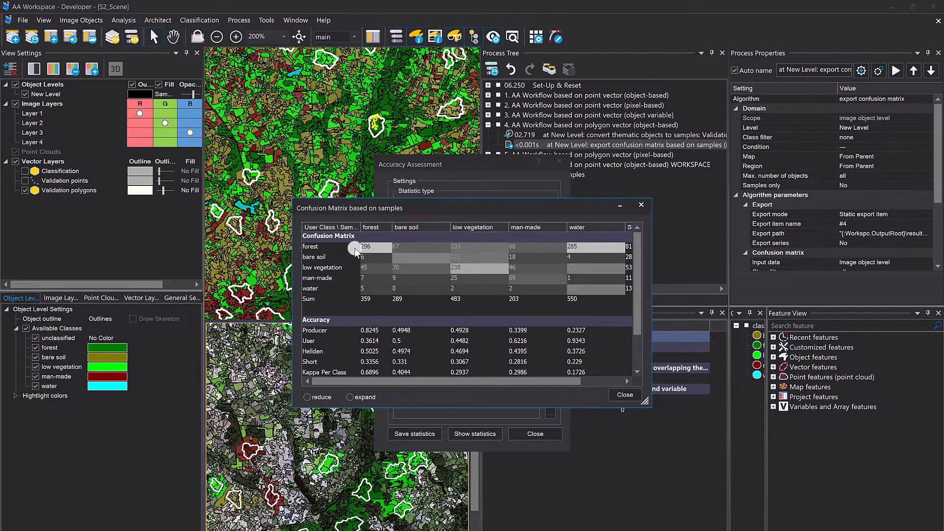
{"action": "left_click", "coordinate": [342, 298]}
{"action": "scroll", "coordinate": [580, 297], "scroll_direction": "down", "scroll_amount": 2}
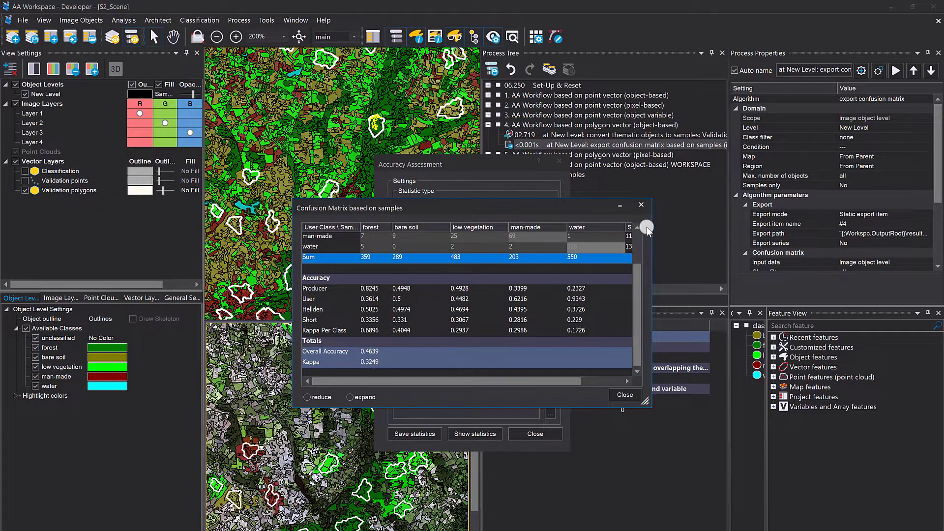
{"action": "left_click", "coordinate": [646, 207]}
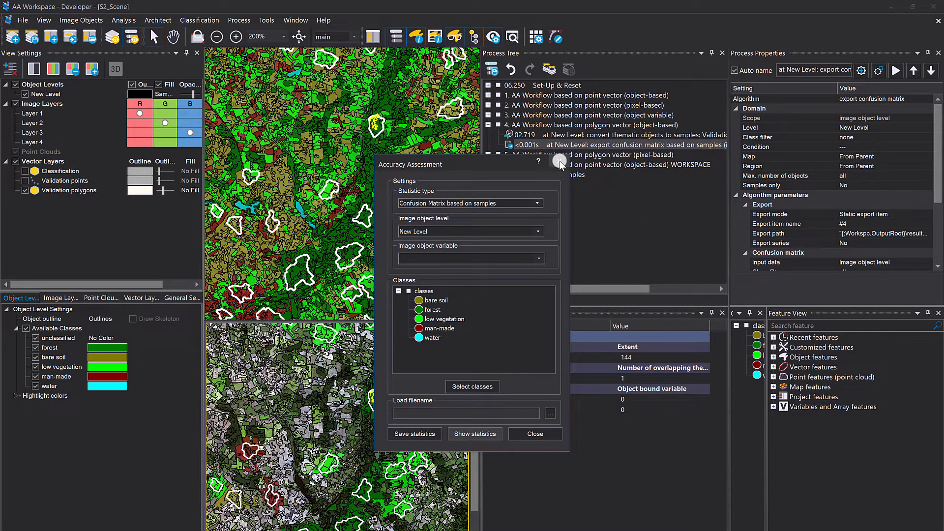
{"action": "left_click", "coordinate": [559, 161]}
Delete all samples and rerun the object-based polygon sample conversion using Class with max. overlap and threshold, with an overlap threshold of 50
{"action": "right_click", "coordinate": [516, 177]}
{"action": "left_click", "coordinate": [539, 198]}
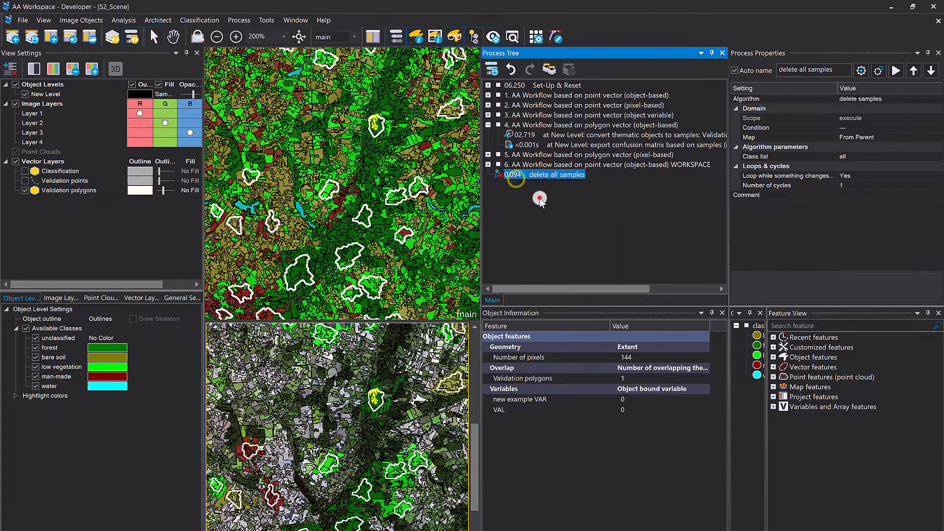
{"action": "double_click", "coordinate": [523, 135]}
{"action": "left_click", "coordinate": [589, 253]}
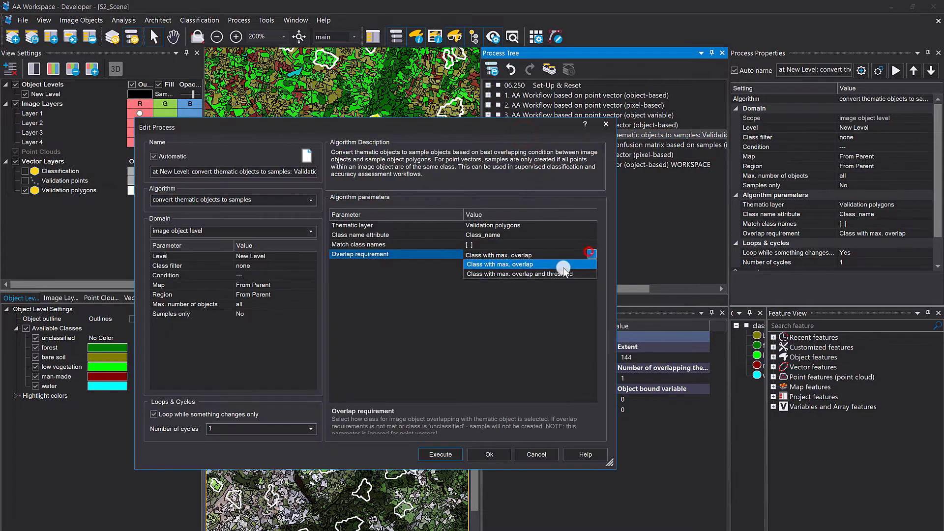
{"action": "left_click", "coordinate": [563, 273]}
{"action": "left_click", "coordinate": [499, 263]}
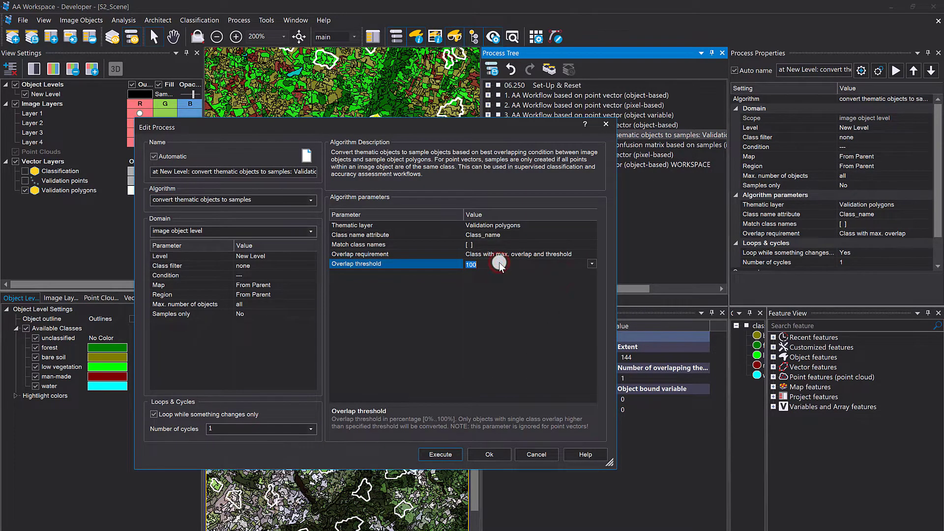
{"action": "type", "text": "50"}
{"action": "left_click", "coordinate": [433, 453]}
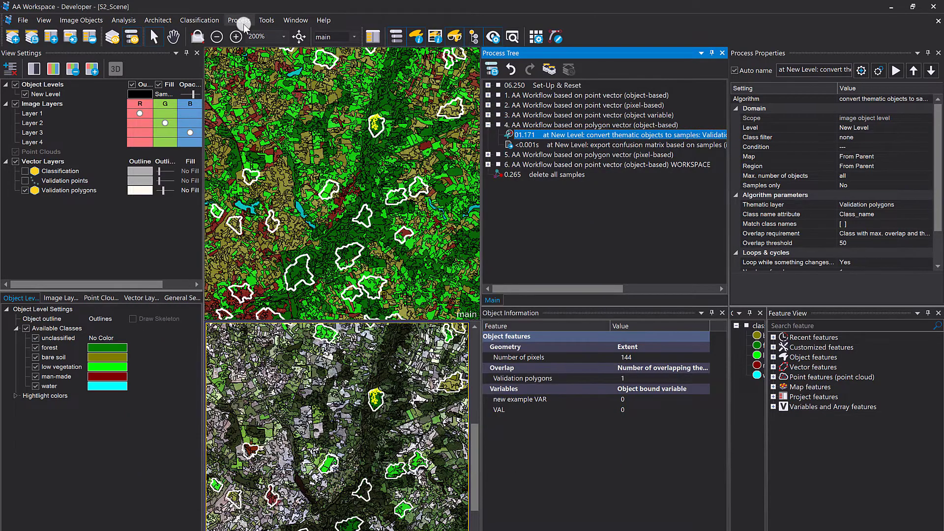
Show the confusion matrix based on samples for the 50 % threshold samples and review its overall accuracy and kappa
{"action": "left_click", "coordinate": [243, 24]}
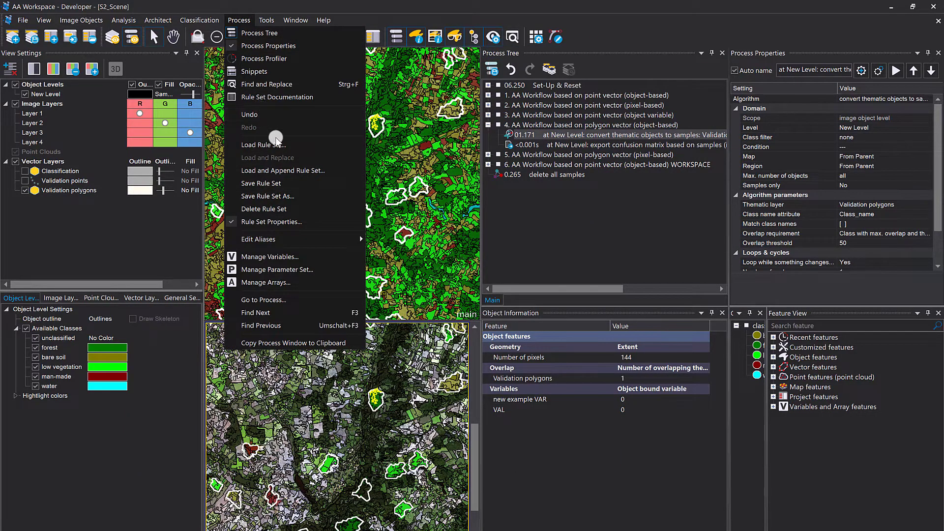
{"action": "mouse_move", "coordinate": [267, 20]}
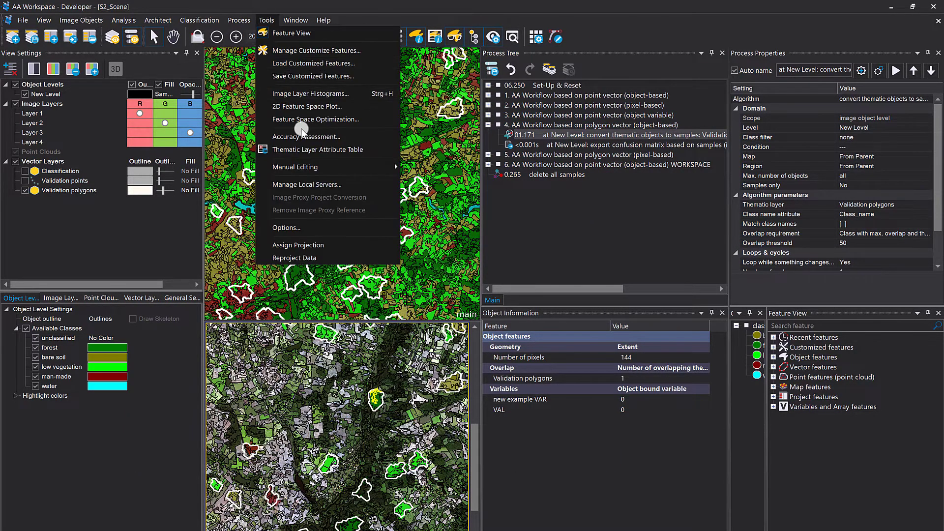
{"action": "left_click", "coordinate": [303, 135]}
{"action": "left_click", "coordinate": [533, 203]}
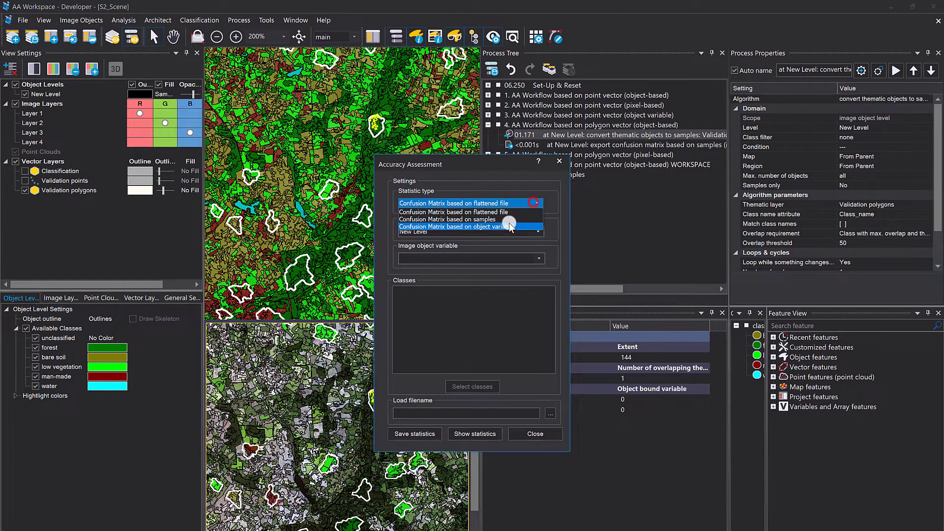
{"action": "left_click", "coordinate": [506, 222]}
{"action": "left_click", "coordinate": [485, 435]}
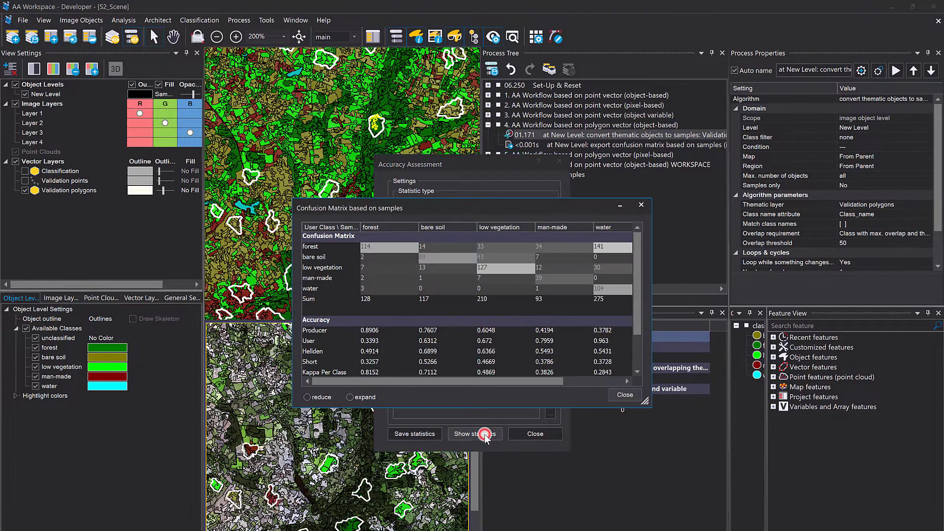
{"action": "scroll", "coordinate": [424, 320], "scroll_direction": "down", "scroll_amount": 1}
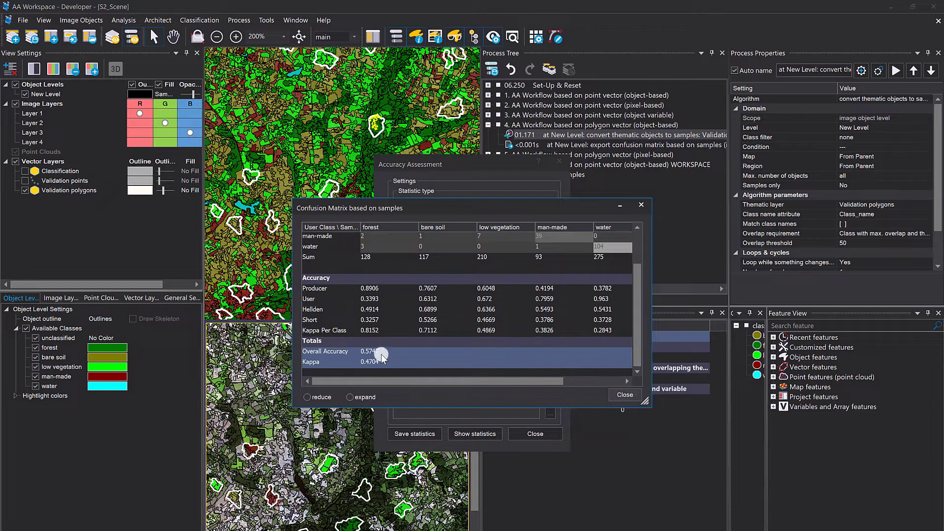
{"action": "left_click", "coordinate": [641, 205]}
{"action": "left_click", "coordinate": [560, 164]}
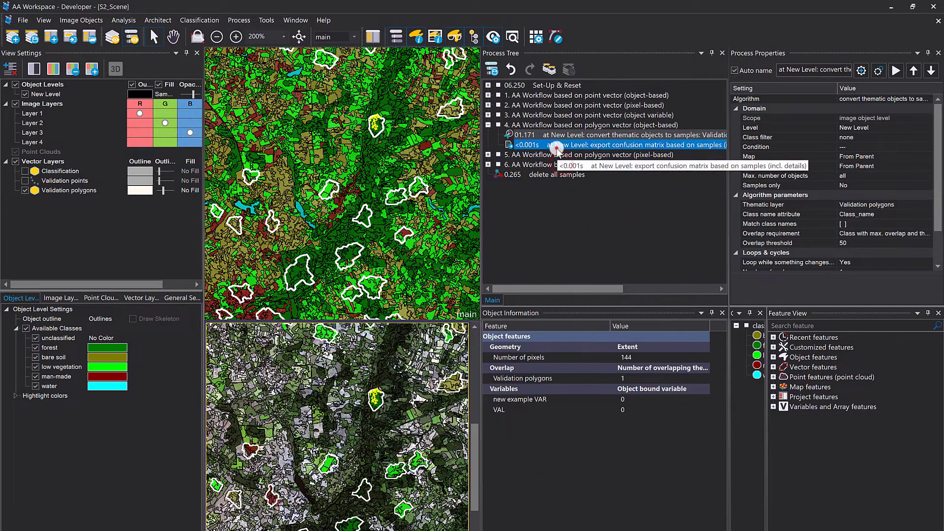
Open the exported S2_Scene.v10.csv from the results folder and review its confusion matrix and accuracy measures
{"action": "left_click", "coordinate": [557, 146]}
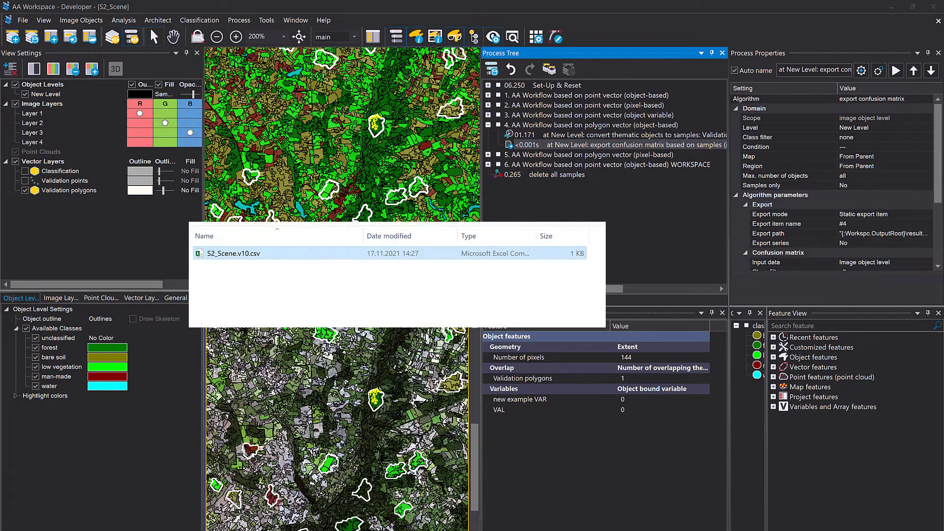
{"action": "key", "text": "alt+Up"}
{"action": "double_click", "coordinate": [240, 288]}
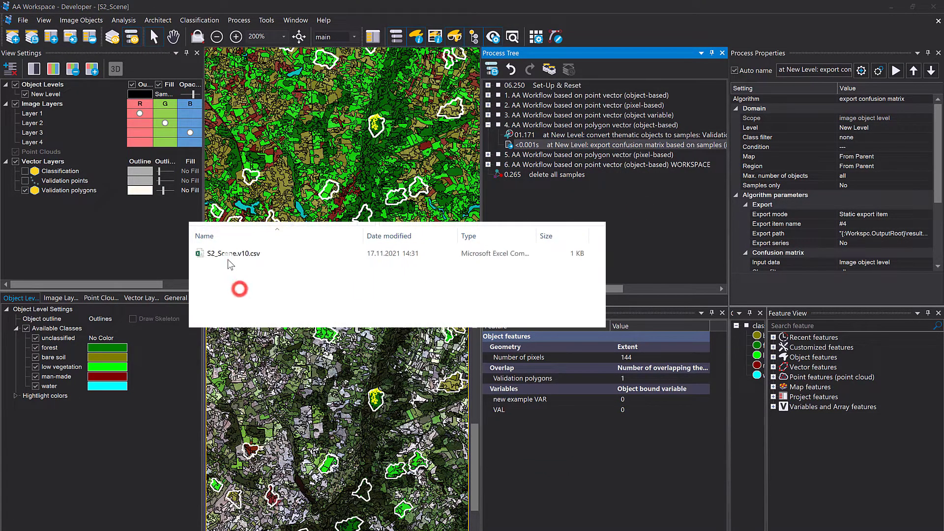
{"action": "double_click", "coordinate": [228, 258]}
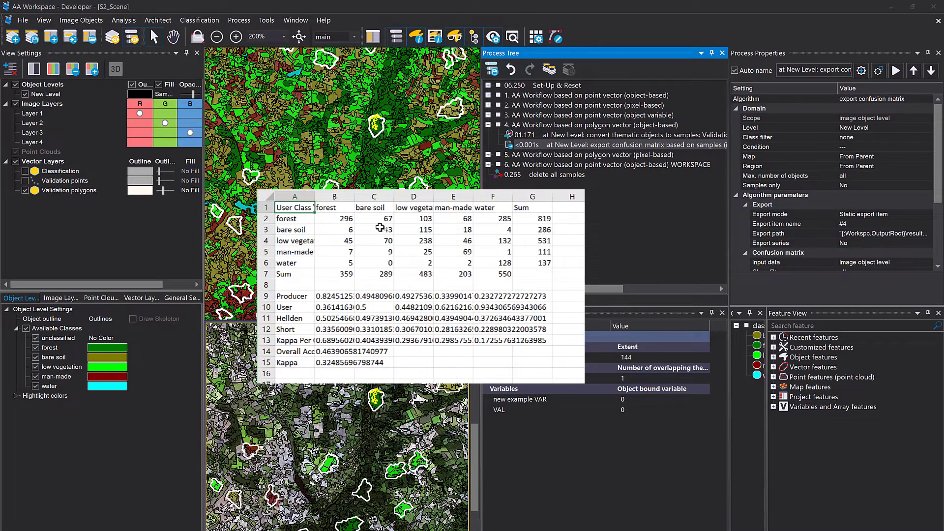
{"action": "left_click_drag", "start_coordinate": [301, 211], "coordinate": [486, 381]}
{"action": "left_click", "coordinate": [533, 386]}
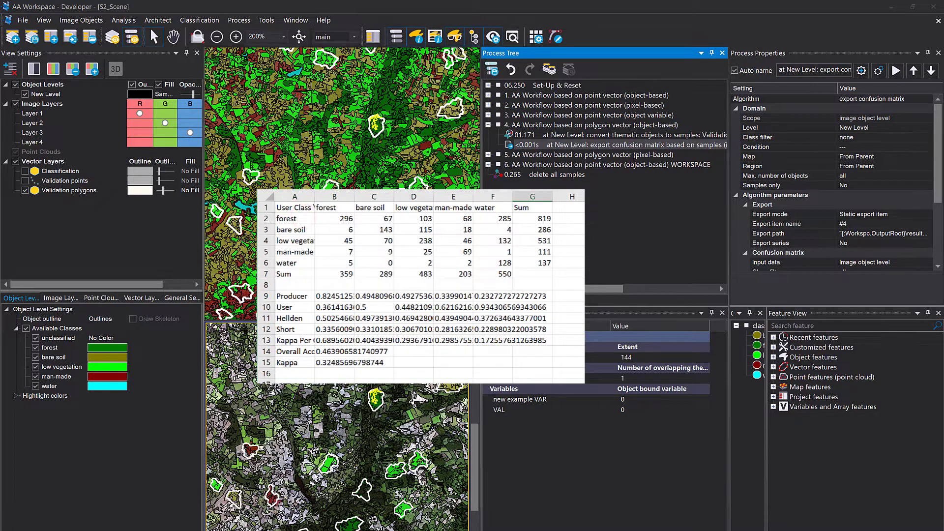
{"action": "left_click", "coordinate": [594, 231]}
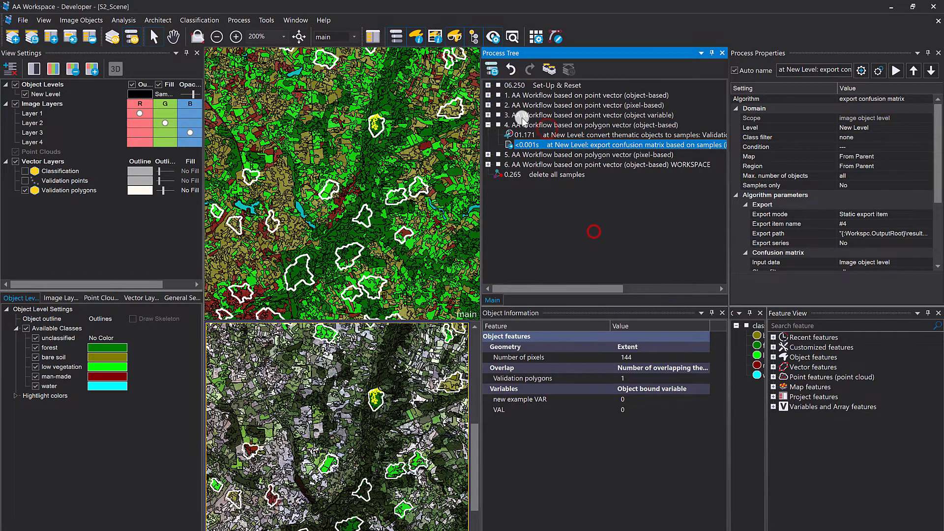
Collapse the object-based polygon vector workflow and execute Set-Up & Reset to prepare for the pixel-based polygon workflow
{"action": "left_click", "coordinate": [489, 124]}
{"action": "left_click", "coordinate": [543, 135]}
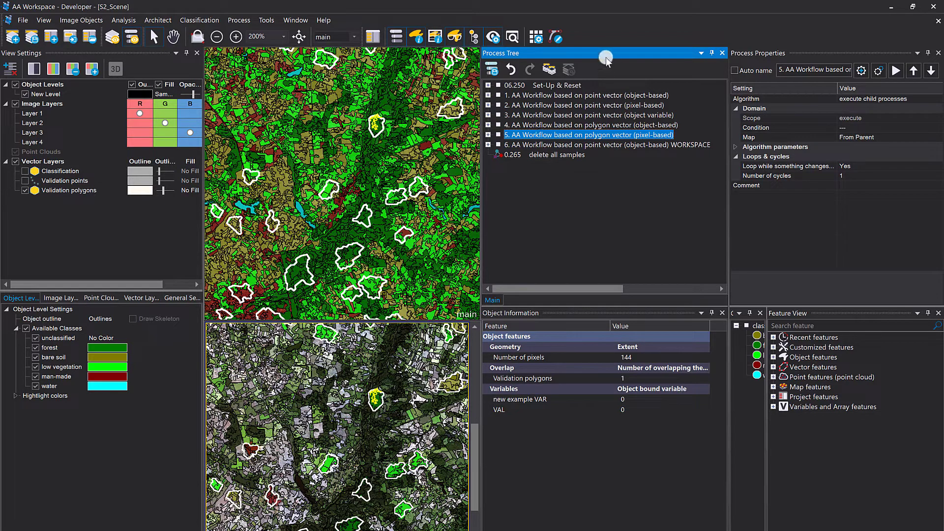
{"action": "right_click", "coordinate": [564, 84]}
{"action": "left_click", "coordinate": [579, 97]}
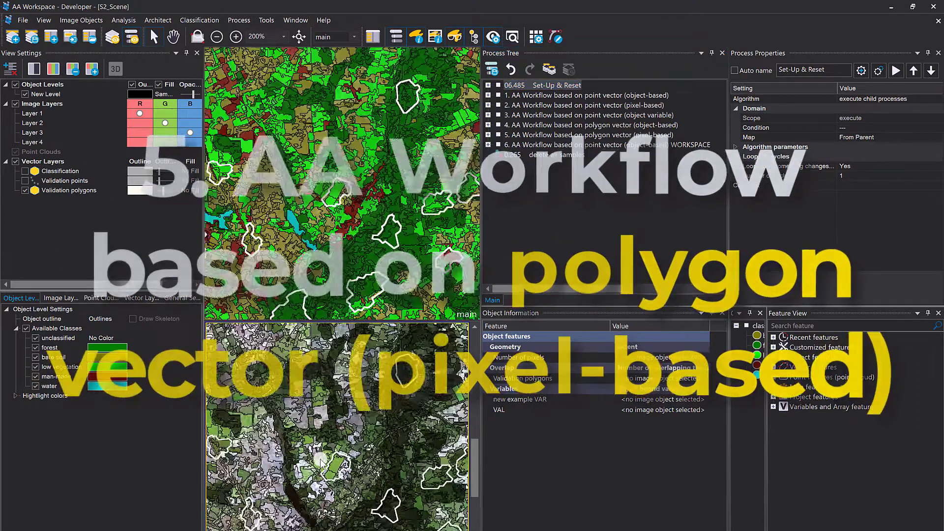
Execute the pixel-based polygon workflow's chessboard segmentation with object size 1 and inspect the pixel-sized objects around a validation polygon
{"action": "scroll", "coordinate": [320, 462], "scroll_direction": "up", "scroll_amount": 4}
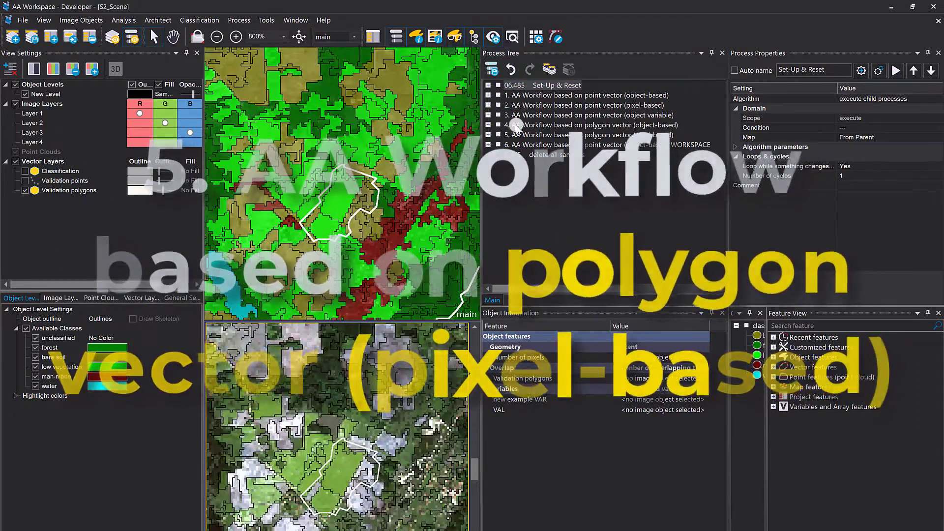
{"action": "left_click", "coordinate": [488, 135]}
{"action": "left_click", "coordinate": [531, 145]}
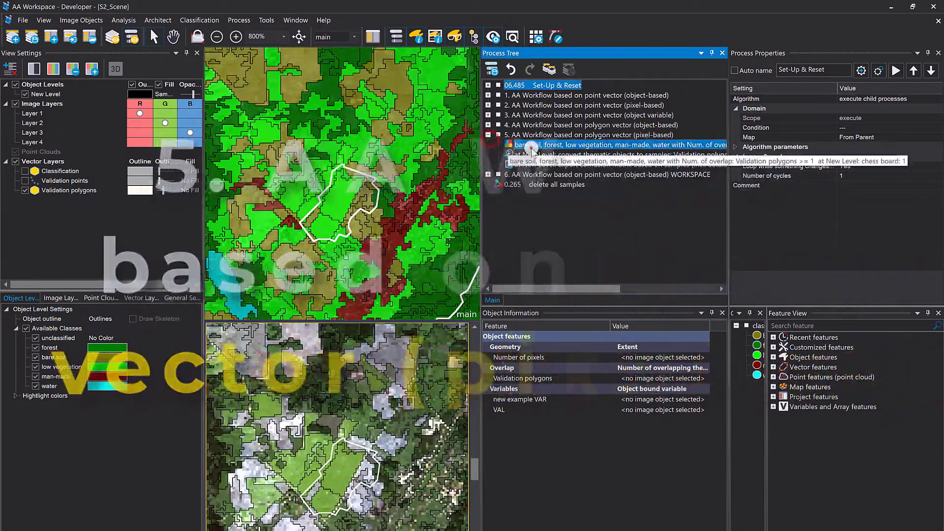
{"action": "double_click", "coordinate": [531, 145]}
{"action": "left_click", "coordinate": [409, 319]}
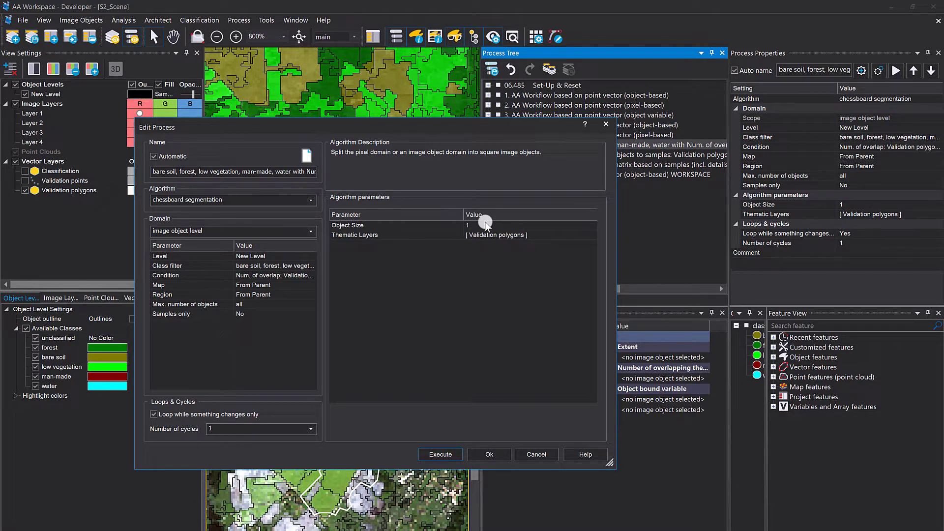
{"action": "left_click", "coordinate": [439, 454]}
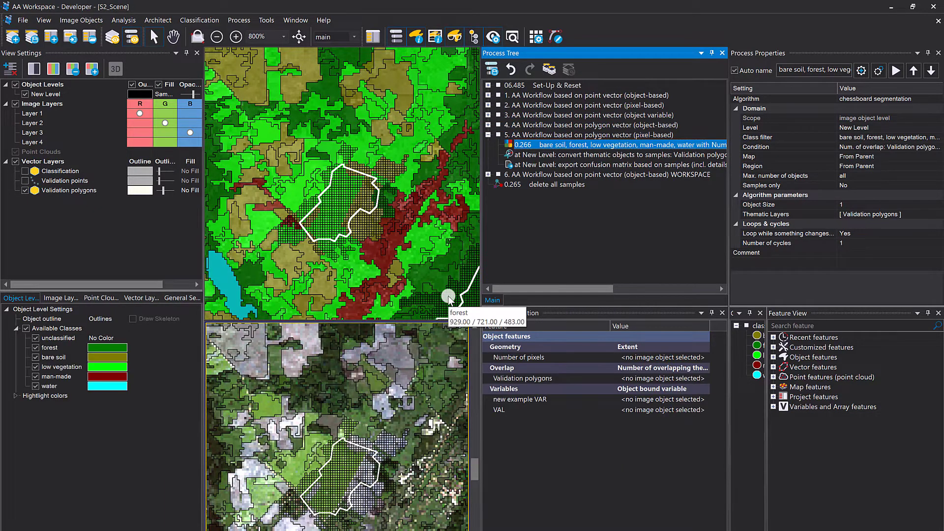
{"action": "scroll", "coordinate": [343, 226], "scroll_direction": "up", "scroll_amount": 2}
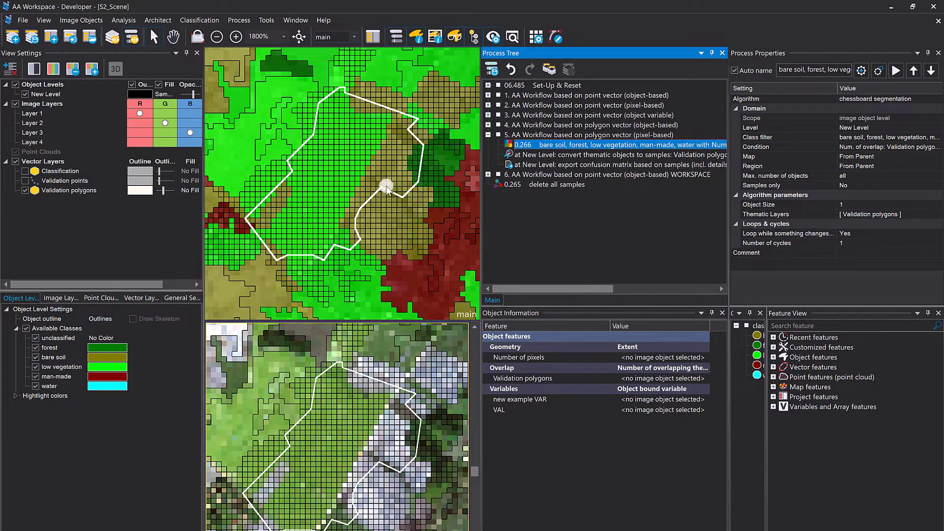
{"action": "left_click_drag", "start_coordinate": [393, 480], "coordinate": [353, 444]}
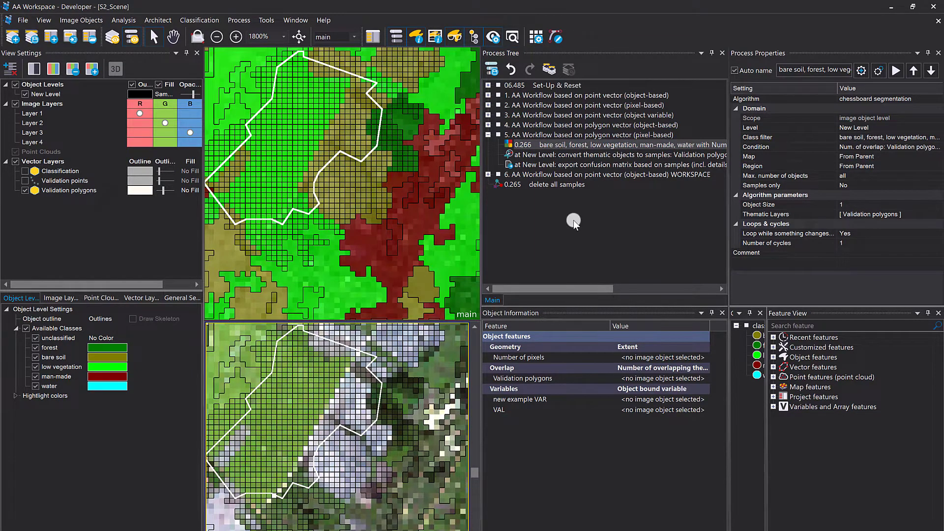
Execute the pixel-based polygon workflow's conversion of thematic objects to samples and compare the polygon's sample pixels with the classification
{"action": "left_click", "coordinate": [565, 154]}
{"action": "right_click", "coordinate": [565, 154]}
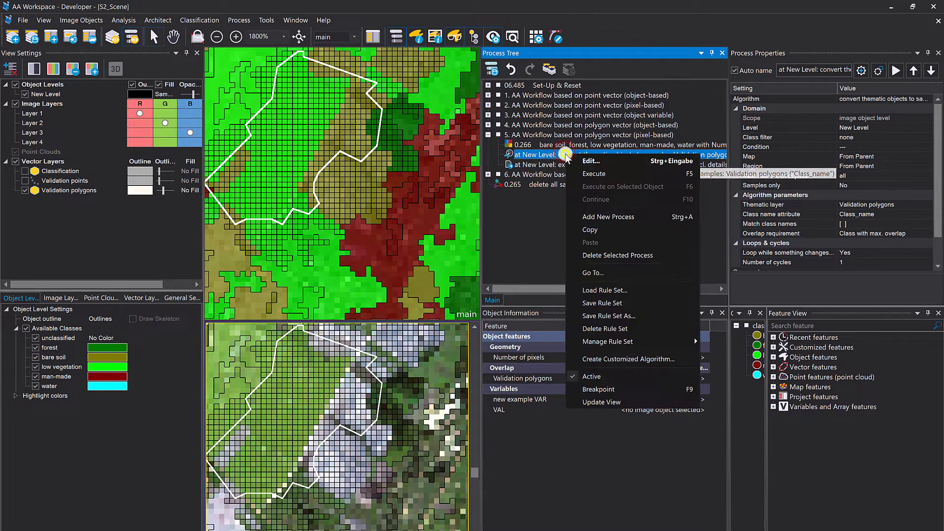
{"action": "left_click", "coordinate": [595, 174]}
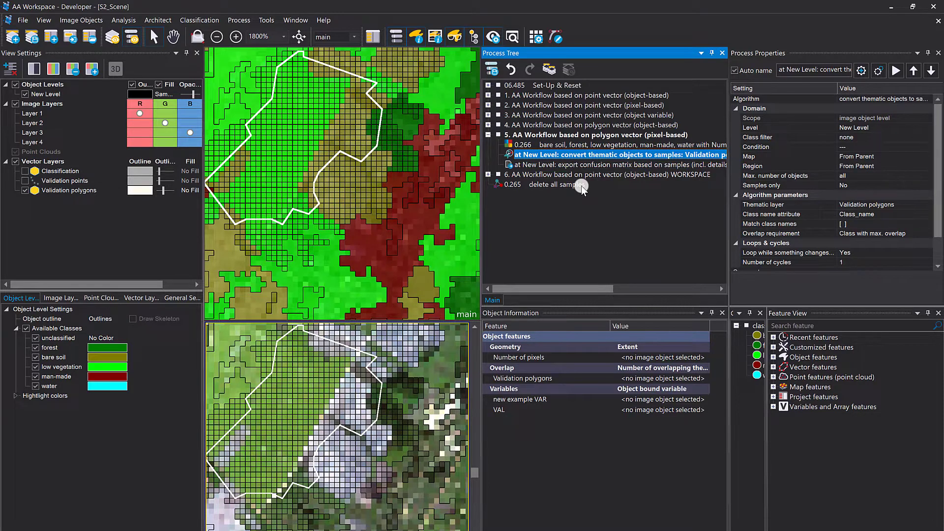
{"action": "left_click_drag", "start_coordinate": [281, 408], "coordinate": [320, 427]}
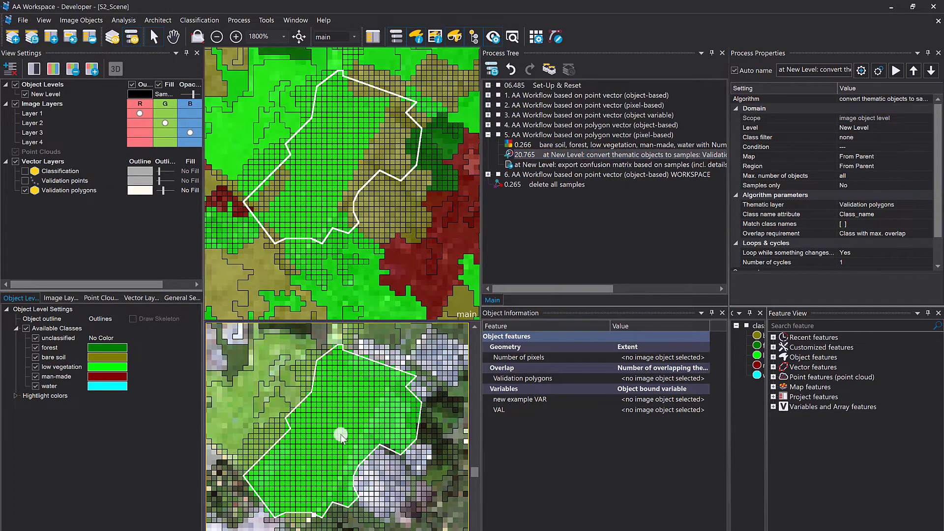
{"action": "left_click", "coordinate": [275, 190]}
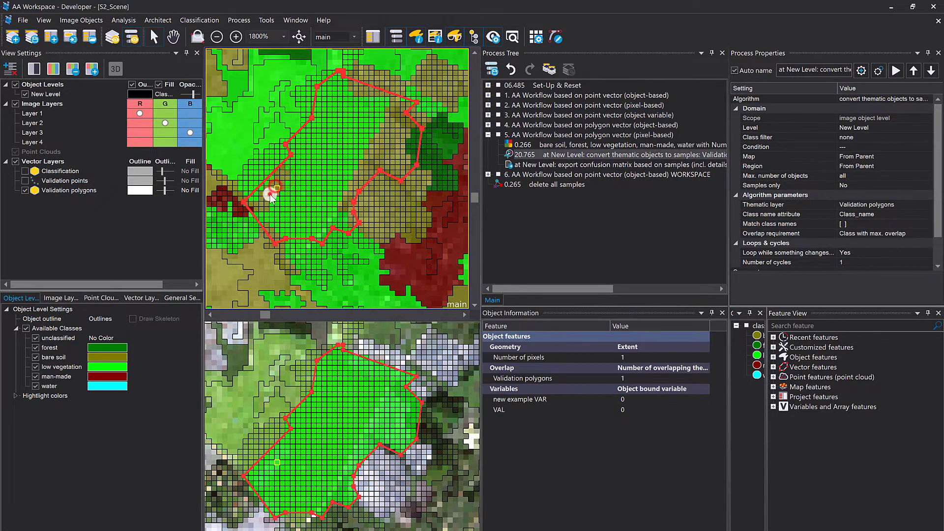
Inspect individual sample pixels inside the low vegetation validation polygon and compare their classification
{"action": "left_click", "coordinate": [258, 205]}
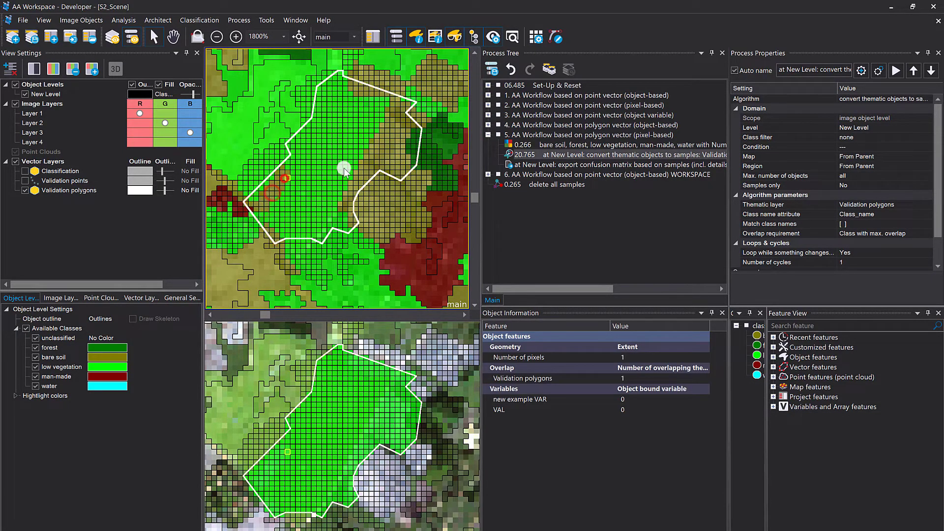
{"action": "left_click", "coordinate": [372, 158]}
{"action": "left_click", "coordinate": [388, 148]}
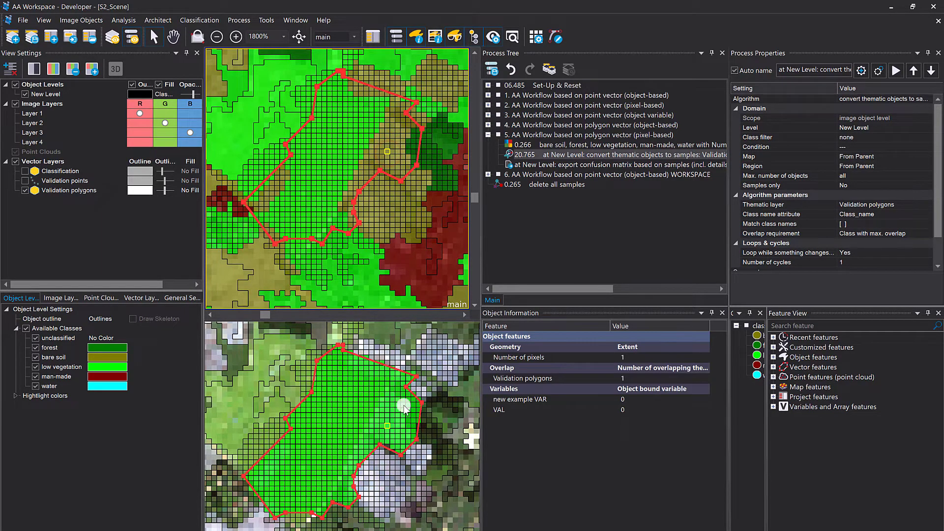
Examine a forest validation polygon elsewhere in the scene, comparing its sample pixels with the underlying classification
{"action": "mouse_move", "coordinate": [404, 408]}
{"action": "scroll", "coordinate": [311, 426], "scroll_direction": "down", "scroll_amount": 2}
{"action": "scroll", "coordinate": [311, 426], "scroll_direction": "down", "scroll_amount": 4}
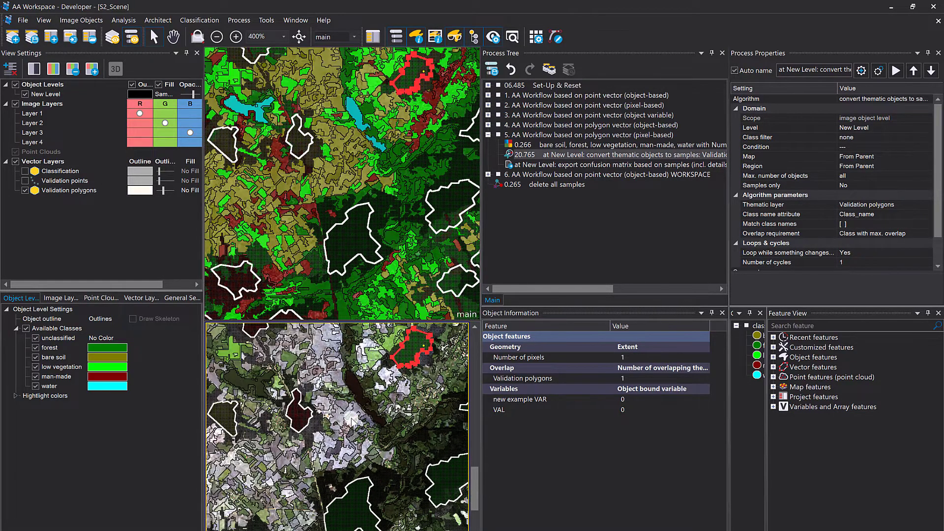
{"action": "left_click_drag", "start_coordinate": [373, 446], "coordinate": [292, 407]}
{"action": "scroll", "coordinate": [374, 362], "scroll_direction": "up", "scroll_amount": 6}
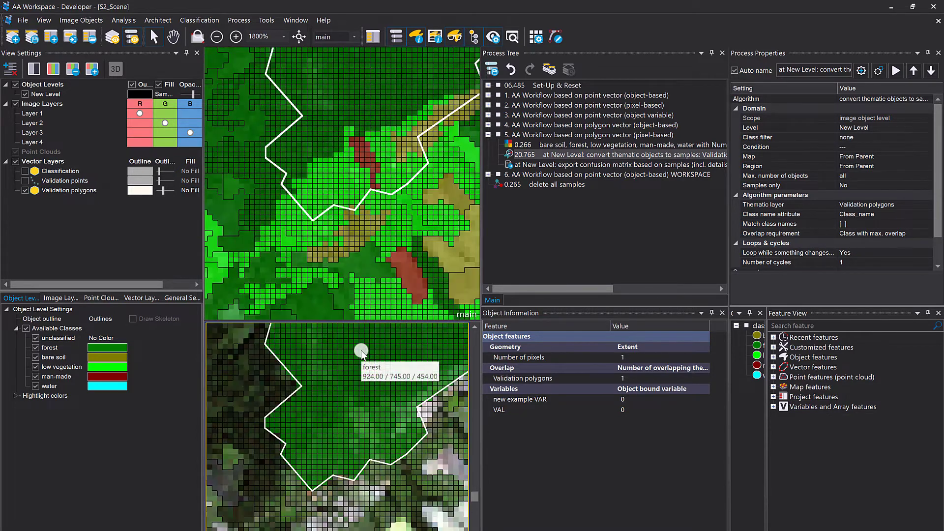
{"action": "left_click_drag", "start_coordinate": [361, 351], "coordinate": [320, 438]}
{"action": "left_click", "coordinate": [318, 432]}
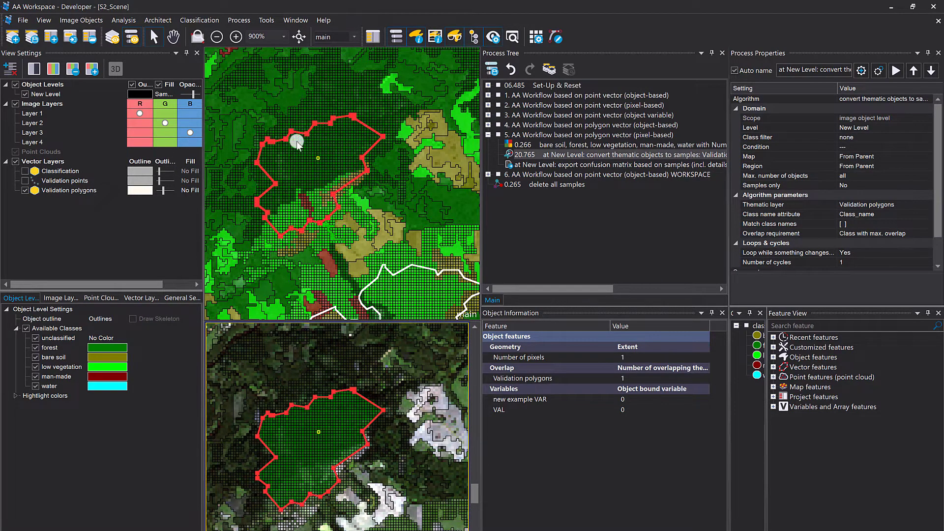
{"action": "mouse_move", "coordinate": [307, 200]}
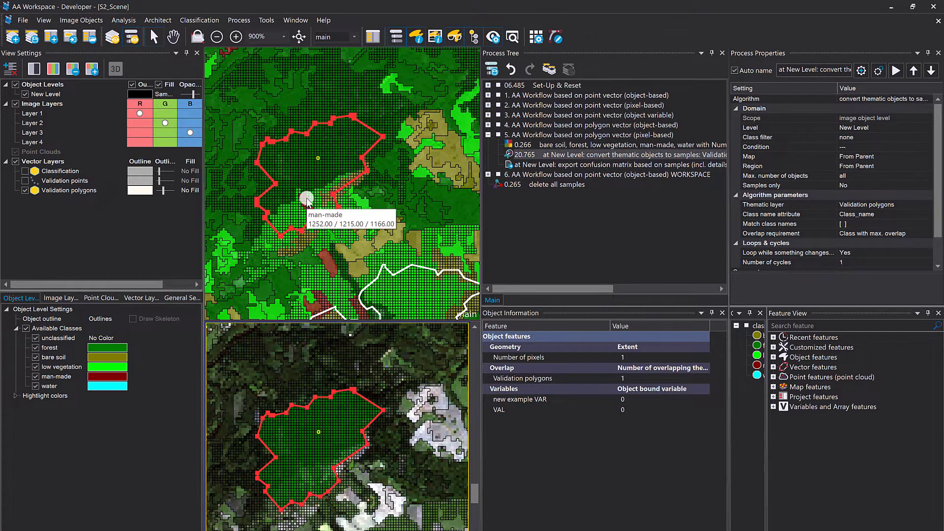
{"action": "mouse_move", "coordinate": [293, 214]}
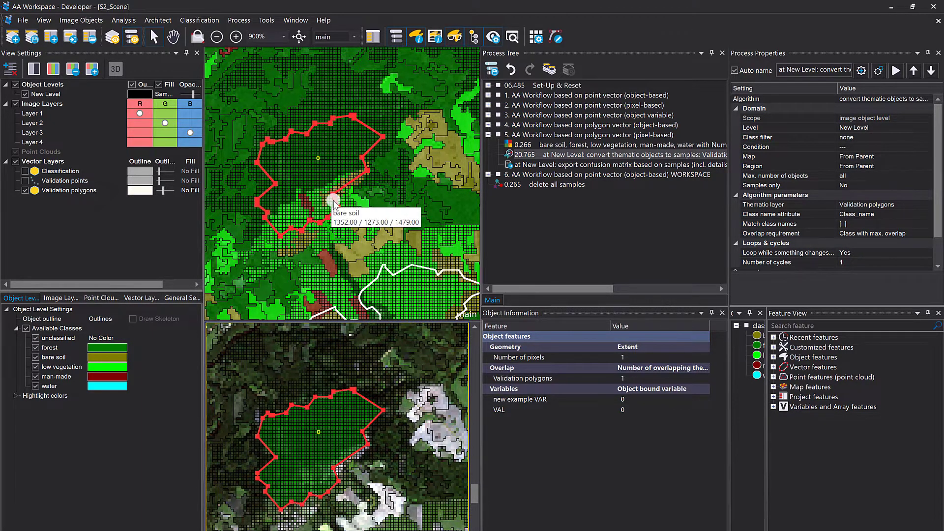
Execute the pixel-based polygon workflow's export of the confusion matrix based on samples
{"action": "left_click", "coordinate": [572, 214]}
{"action": "right_click", "coordinate": [526, 165]}
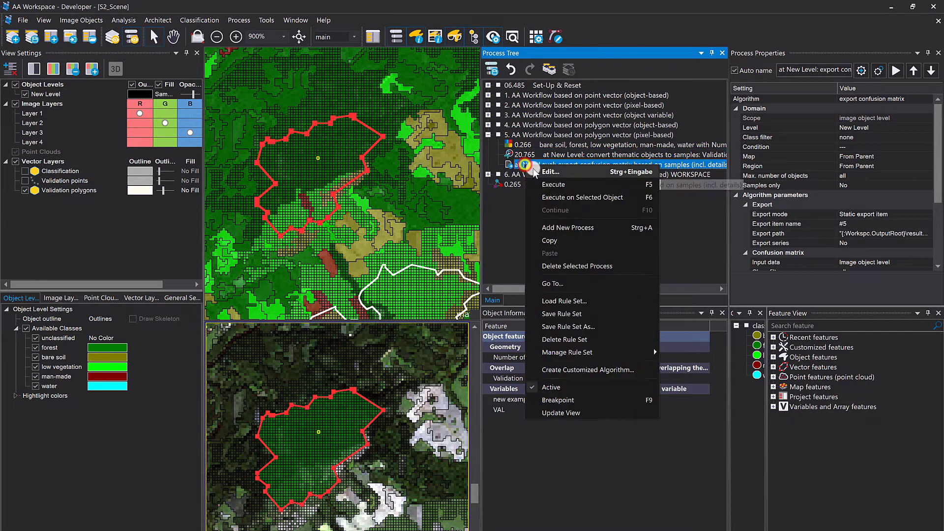
{"action": "left_click", "coordinate": [543, 185]}
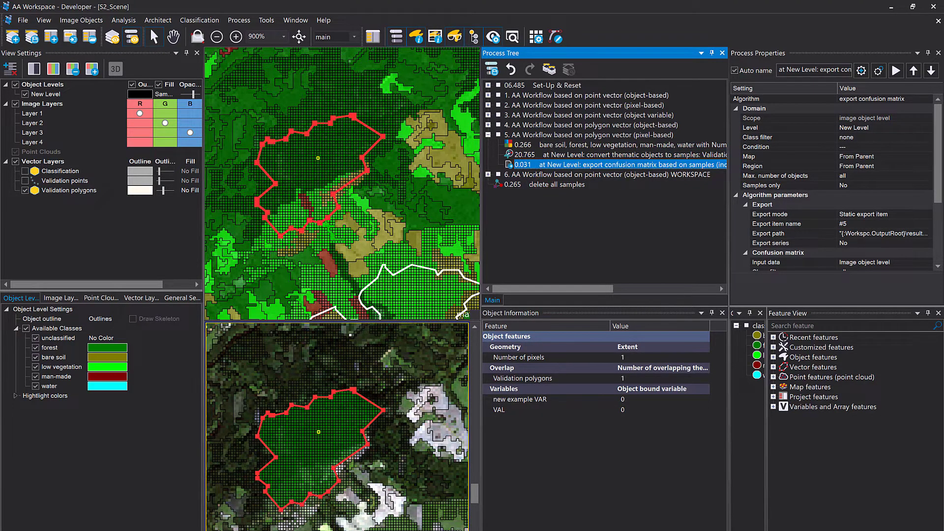
Open the exported confusion matrix file in results folder #5, review its class counts and accuracy measures, and return to the project
{"action": "left_click", "coordinate": [342, 530]}
{"action": "left_click", "coordinate": [284, 216]}
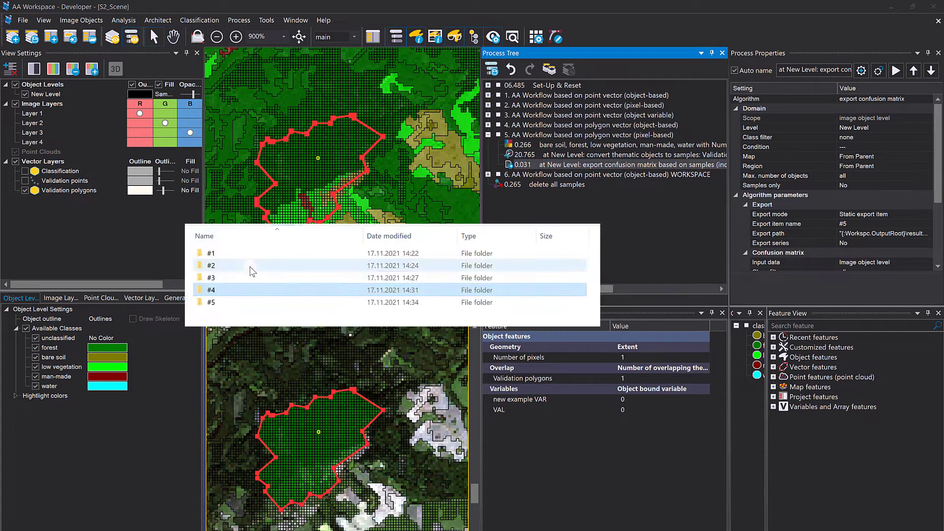
{"action": "double_click", "coordinate": [234, 298]}
{"action": "double_click", "coordinate": [224, 254]}
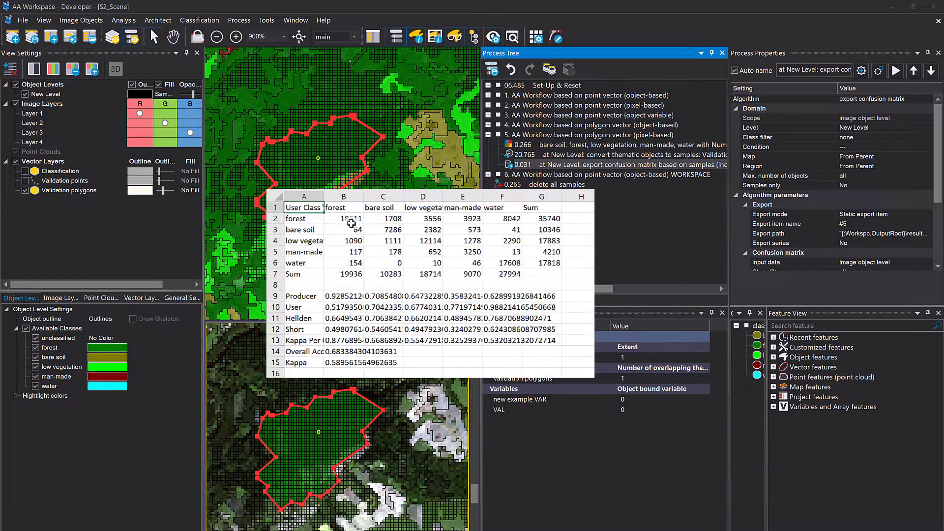
{"action": "left_click", "coordinate": [341, 219]}
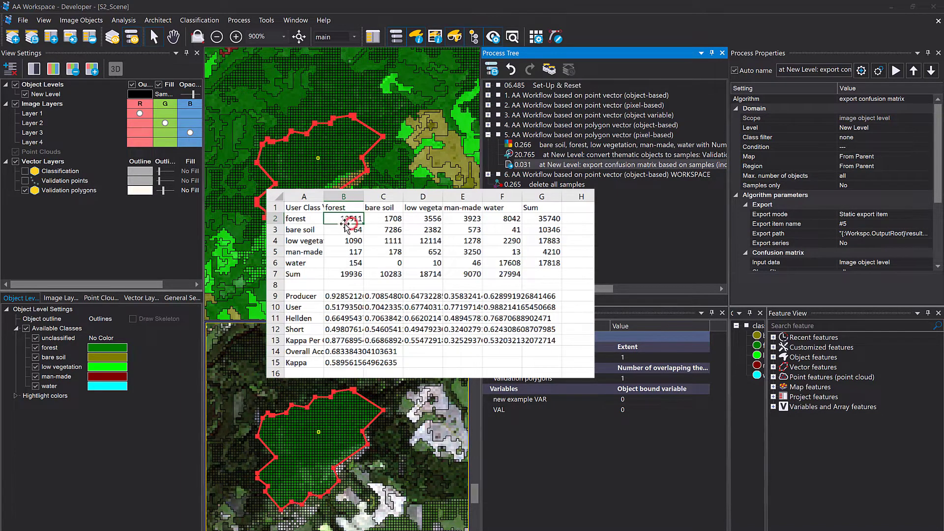
{"action": "left_click", "coordinate": [385, 229]}
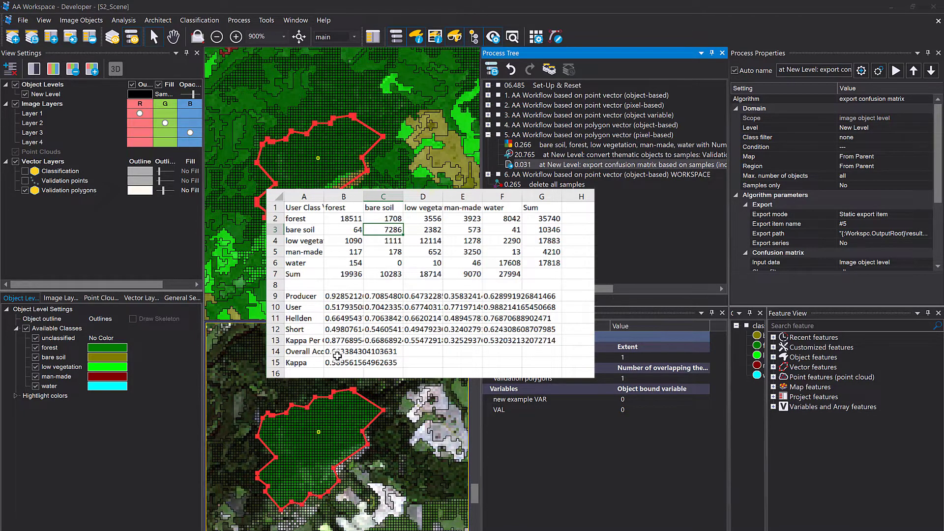
{"action": "key", "text": "alt+Tab"}
Show the Accuracy Assessment statistics for New Level as a confusion matrix based on samples and review them
{"action": "left_click", "coordinate": [267, 20]}
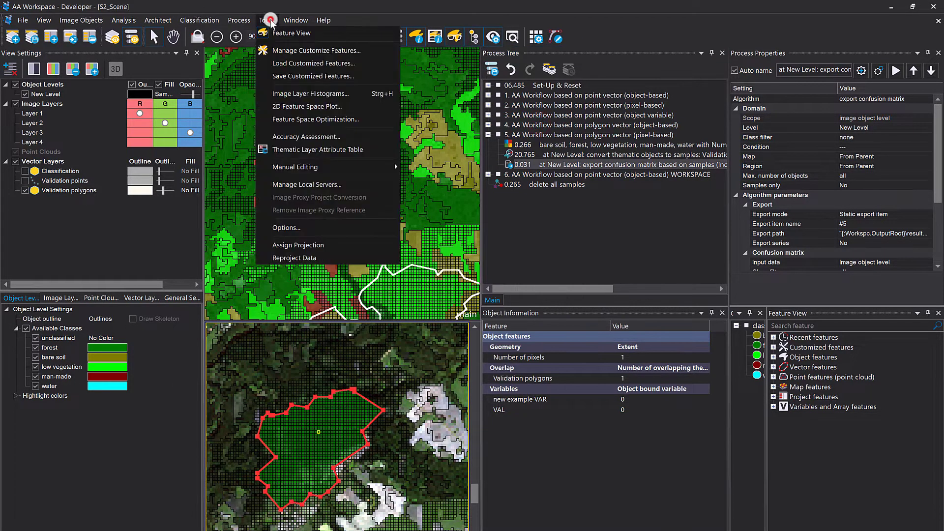
{"action": "left_click", "coordinate": [315, 133]}
{"action": "left_click", "coordinate": [537, 203]}
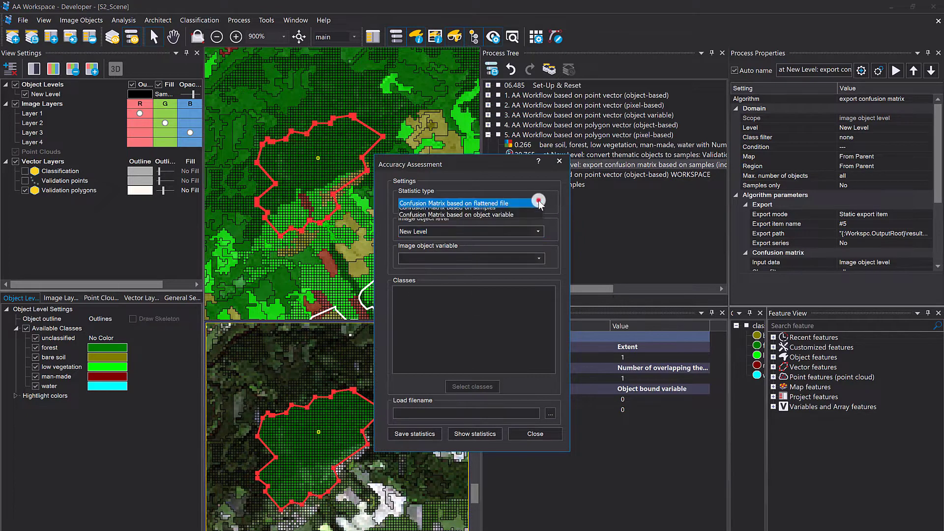
{"action": "left_click", "coordinate": [464, 220]}
{"action": "left_click", "coordinate": [475, 433]}
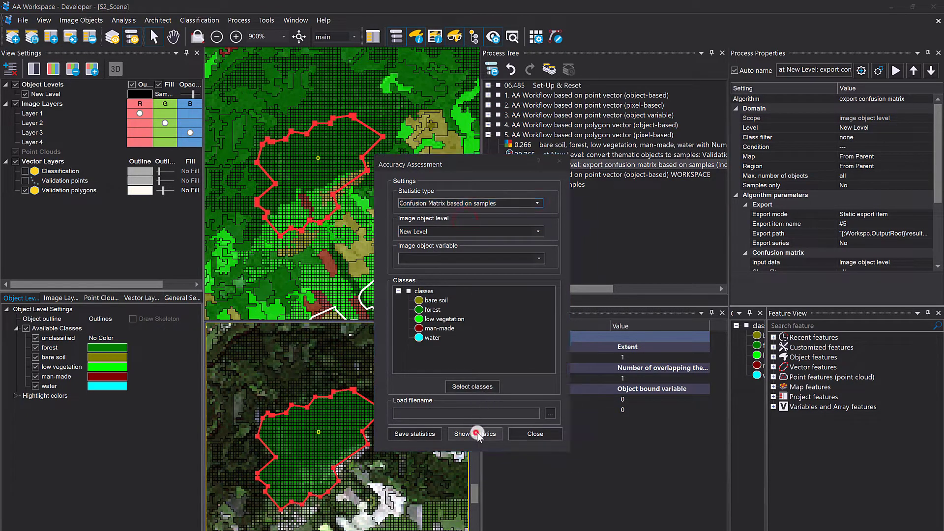
{"action": "scroll", "coordinate": [497, 305], "scroll_direction": "down", "scroll_amount": 2}
{"action": "scroll", "coordinate": [499, 334], "scroll_direction": "up", "scroll_amount": 2}
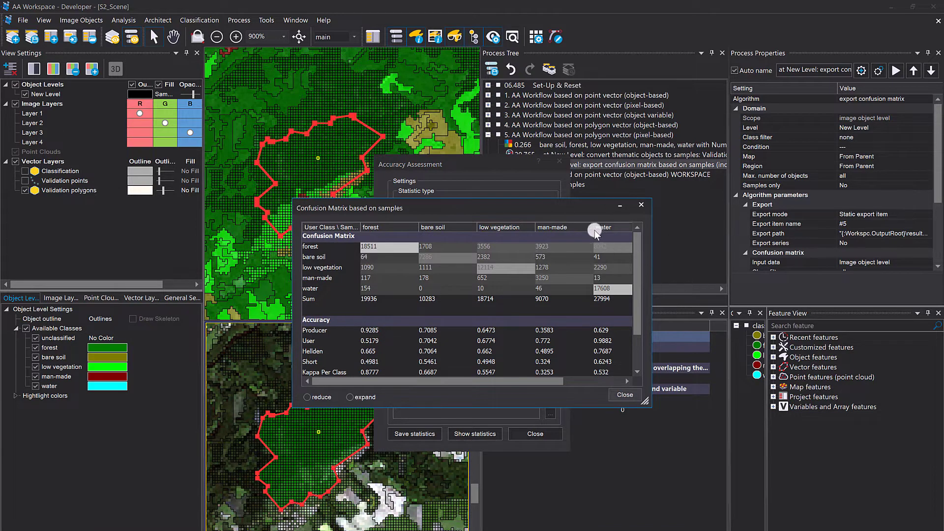
{"action": "left_click", "coordinate": [641, 204]}
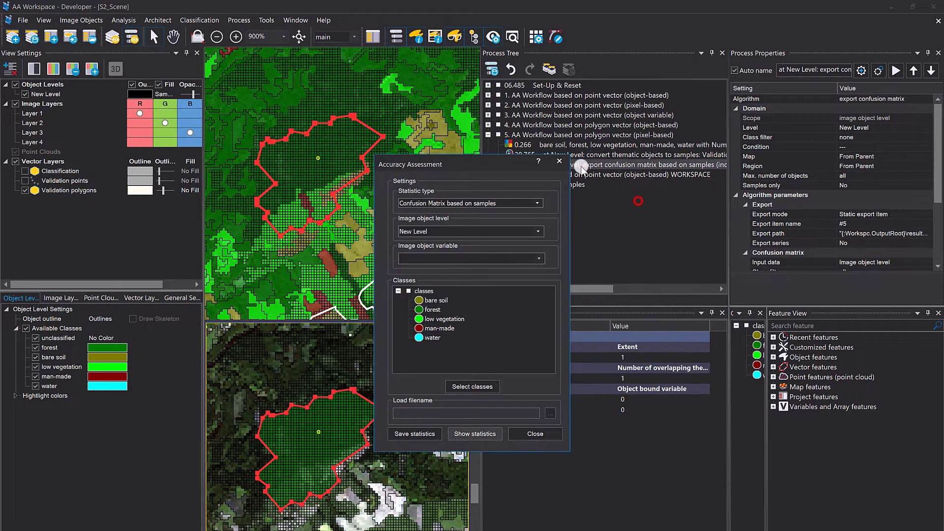
{"action": "left_click", "coordinate": [561, 161]}
Examine the Flatten confusion matrix parameter in the export process of the object-based point vector WORKSPACE workflow
{"action": "left_click", "coordinate": [488, 134]}
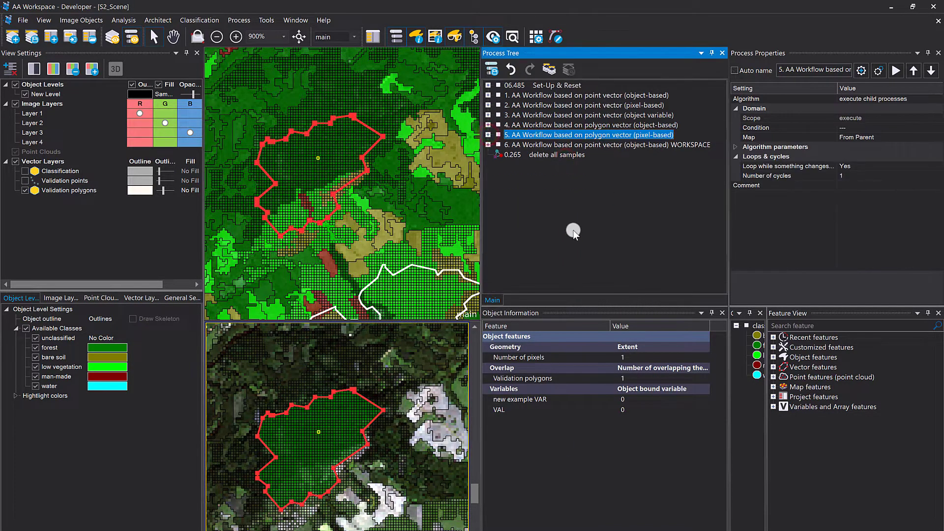
{"action": "left_click", "coordinate": [497, 142]}
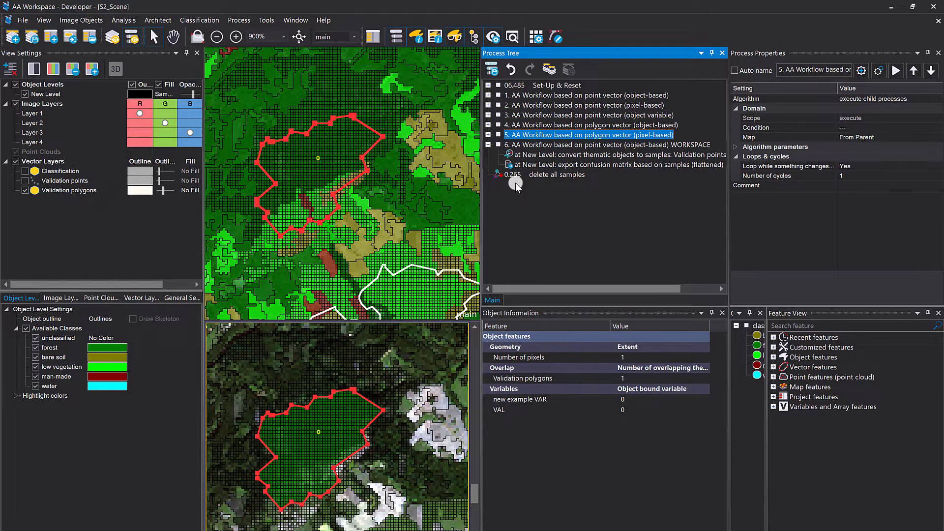
{"action": "double_click", "coordinate": [540, 165]}
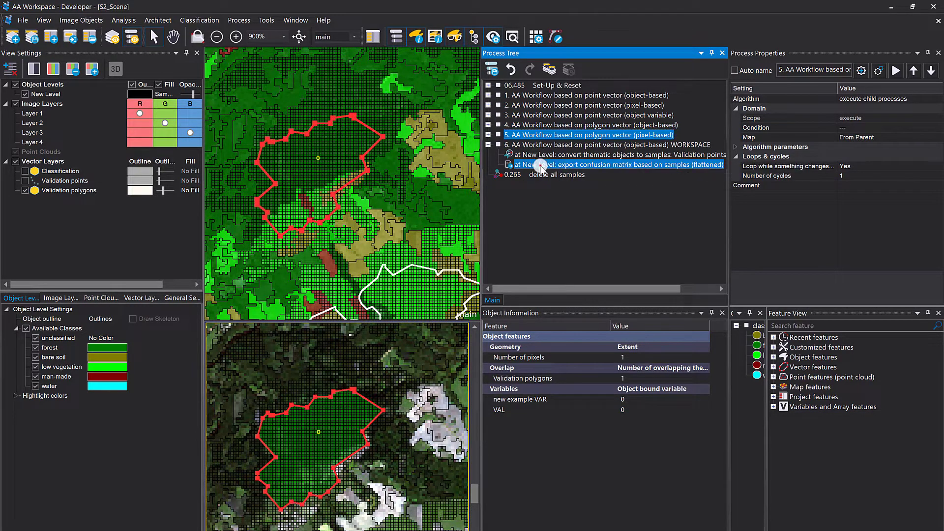
{"action": "left_click", "coordinate": [492, 345]}
{"action": "left_click", "coordinate": [372, 324]}
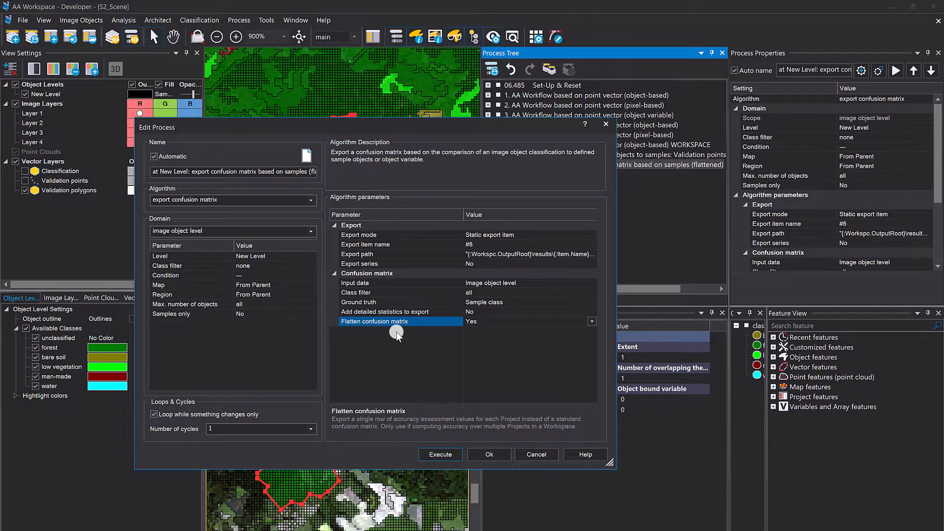
{"action": "left_click", "coordinate": [544, 451]}
{"action": "left_click", "coordinate": [488, 145]}
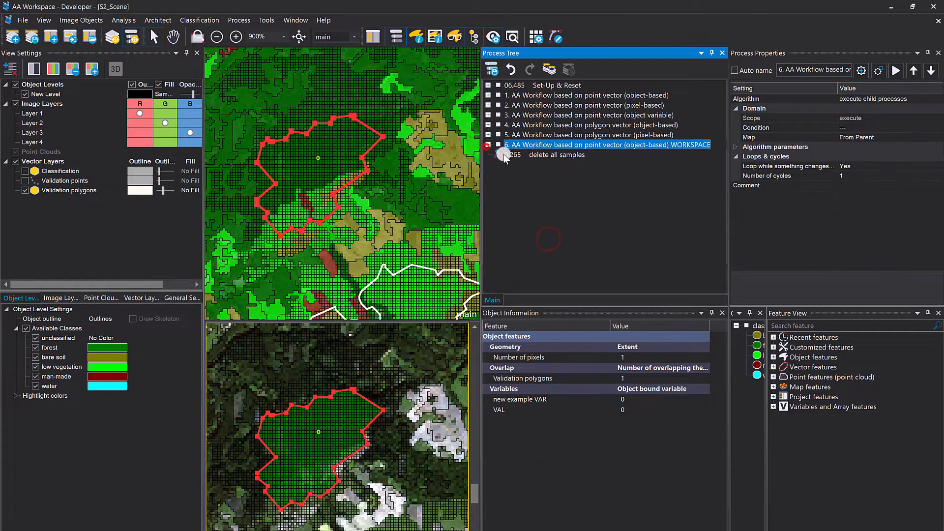
Delete the "delete all samples" process from the rule set and the New Level object level from the project
{"action": "left_click", "coordinate": [519, 155]}
{"action": "key", "text": "Delete"}
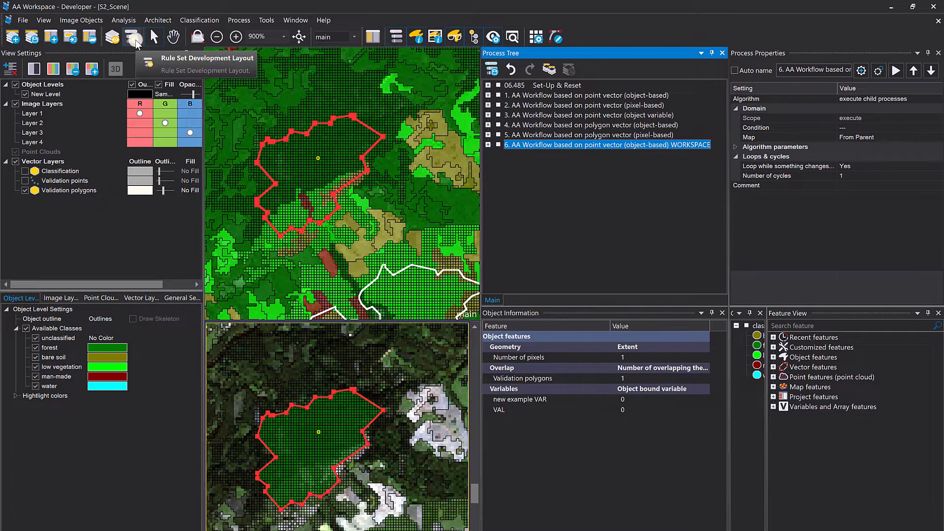
{"action": "left_click", "coordinate": [48, 94]}
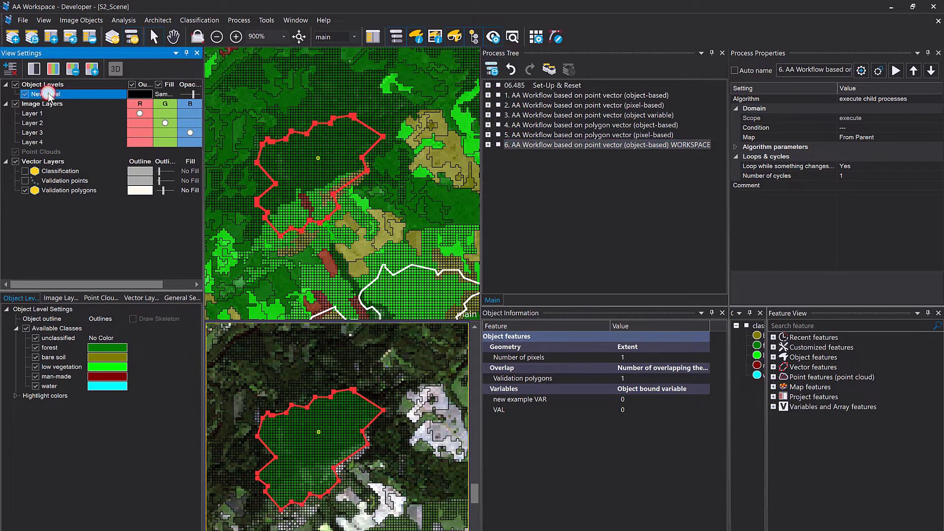
{"action": "key", "text": "Delete"}
{"action": "key", "text": "Return"}
{"action": "scroll", "coordinate": [329, 223], "scroll_direction": "down", "scroll_amount": 2}
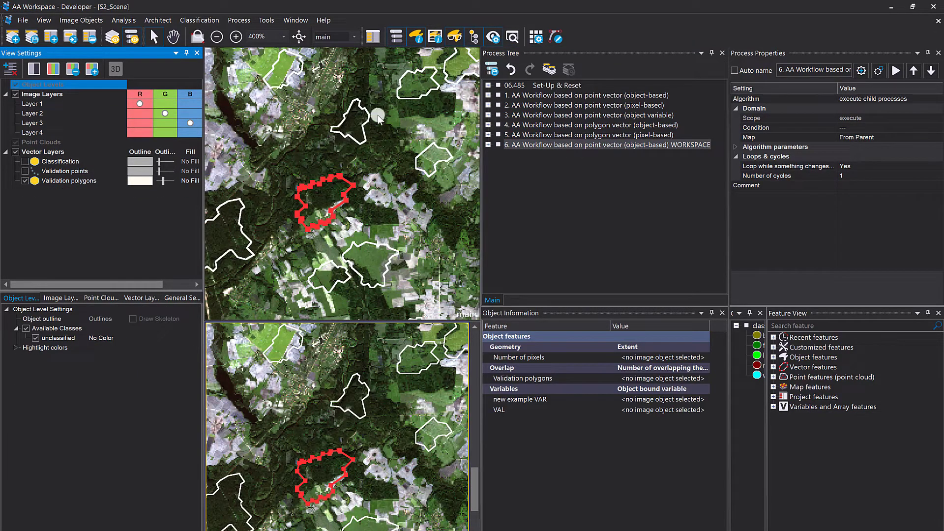
Switch to the layout that shows the workspace, then widen the map views and the workspace project list
{"action": "left_click", "coordinate": [114, 37]}
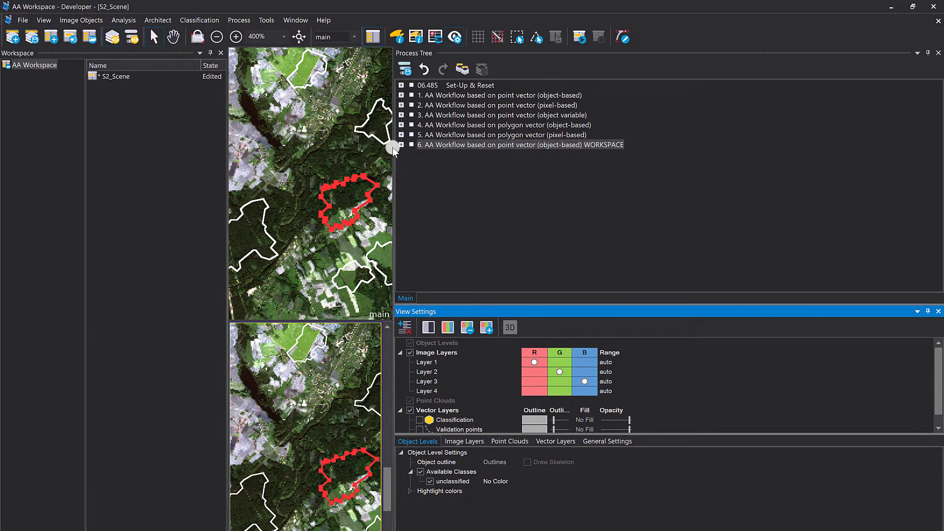
{"action": "left_click_drag", "start_coordinate": [392, 146], "coordinate": [639, 147]}
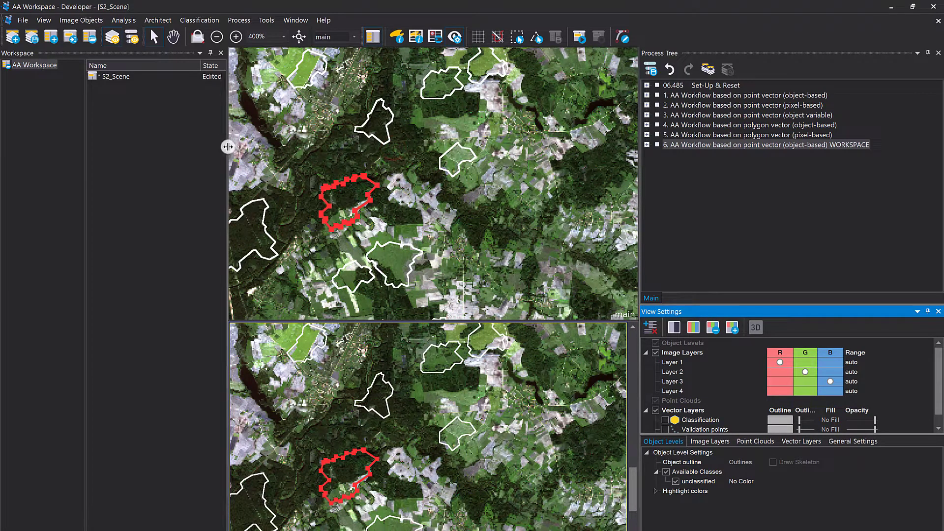
{"action": "left_click_drag", "start_coordinate": [227, 147], "coordinate": [276, 146]}
Create tiles from the S2_Scene project with a horizontal and vertical size of 400
{"action": "right_click", "coordinate": [106, 77]}
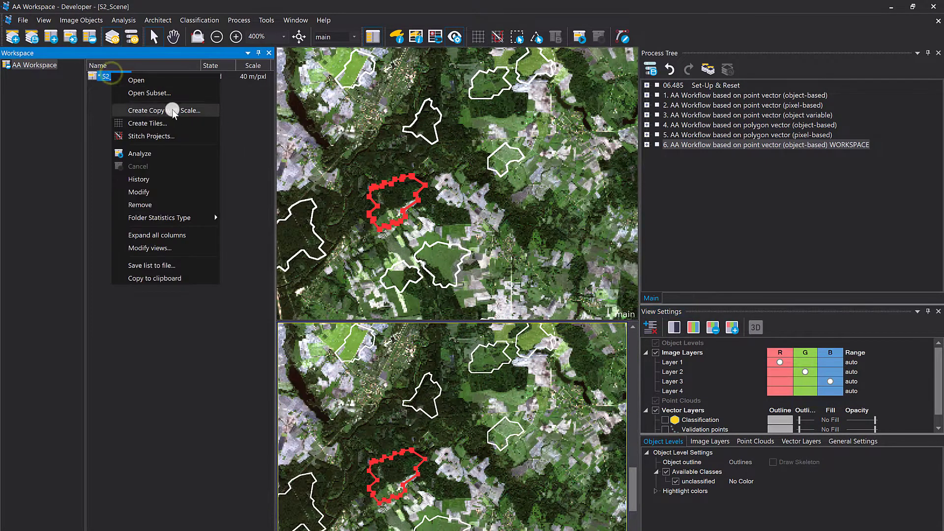
{"action": "left_click", "coordinate": [173, 122]}
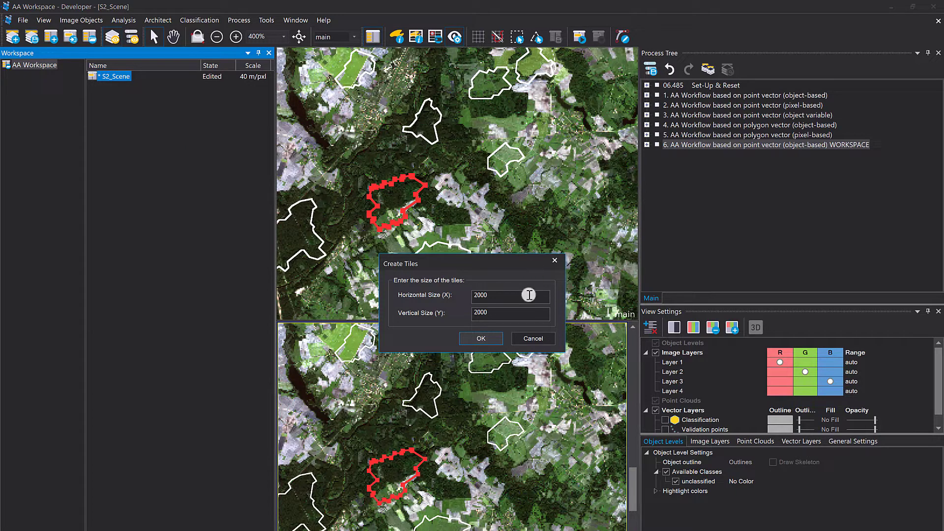
{"action": "left_click", "coordinate": [499, 296]}
{"action": "type", "text": "400"}
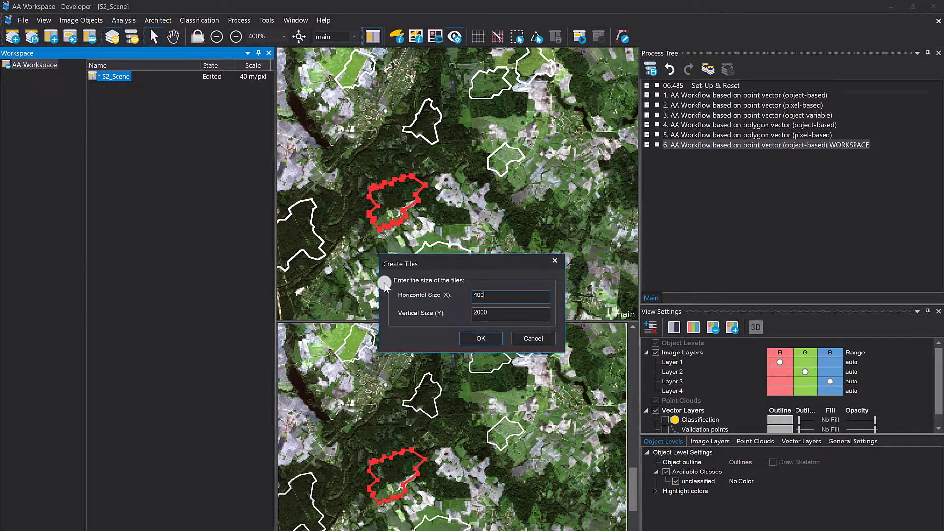
{"action": "key", "text": "Tab"}
{"action": "type", "text": "400"}
{"action": "left_click", "coordinate": [494, 340]}
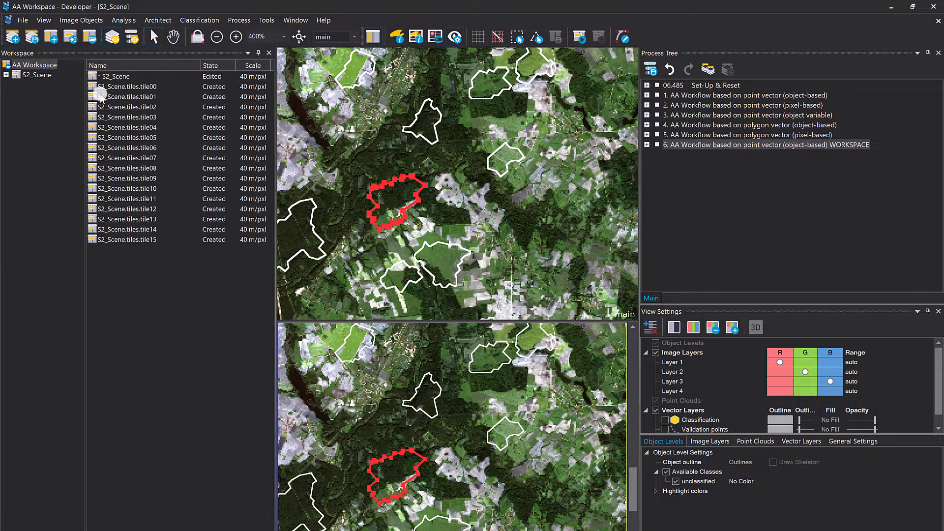
Open the tile00, tile01 and tile02 projects one after another, discarding changes to each previously open project
{"action": "left_click", "coordinate": [110, 87]}
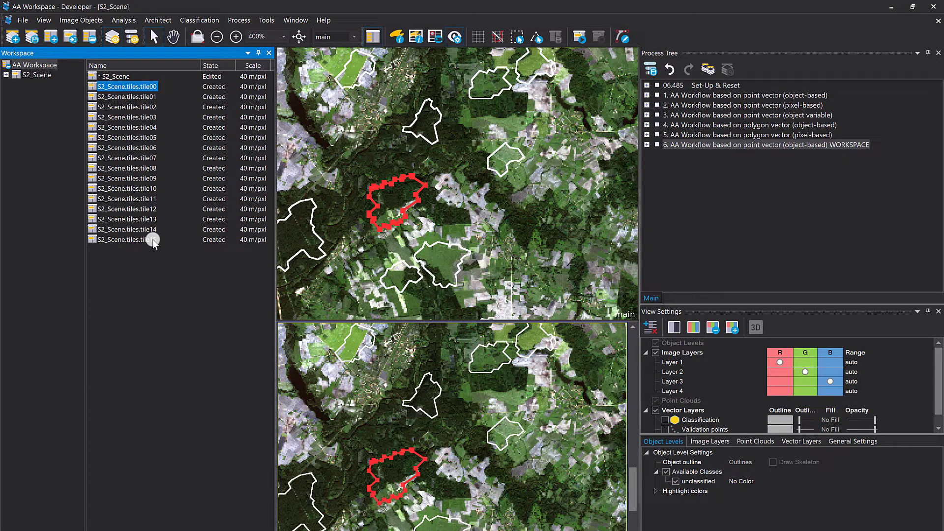
{"action": "double_click", "coordinate": [104, 87]}
{"action": "left_click", "coordinate": [474, 336]}
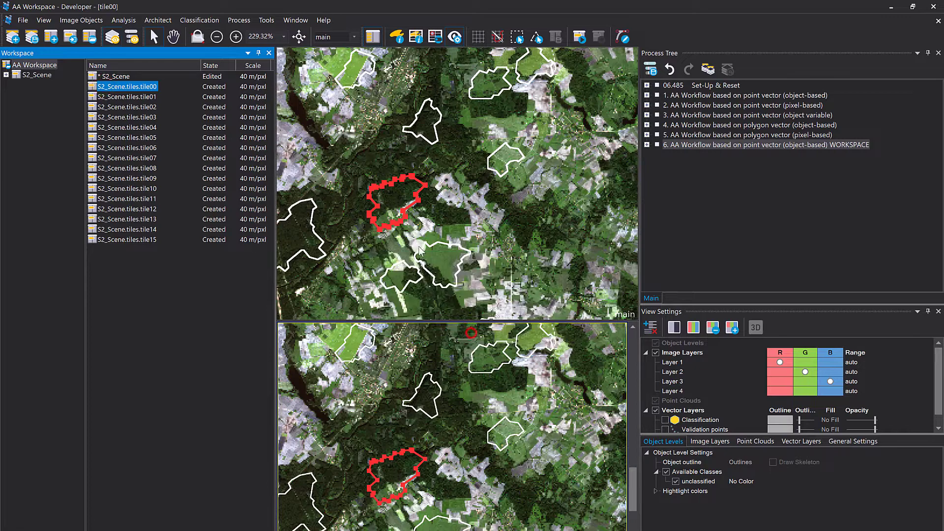
{"action": "double_click", "coordinate": [122, 97]}
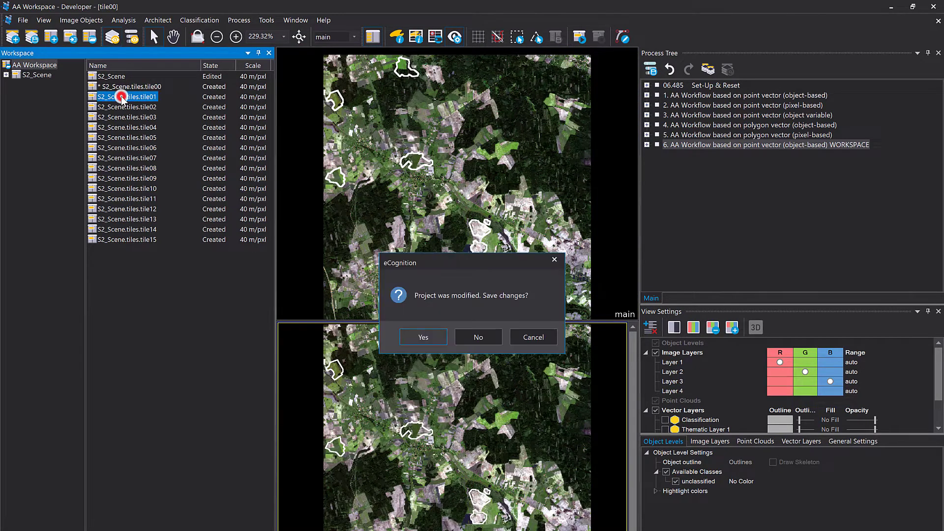
{"action": "left_click", "coordinate": [492, 337]}
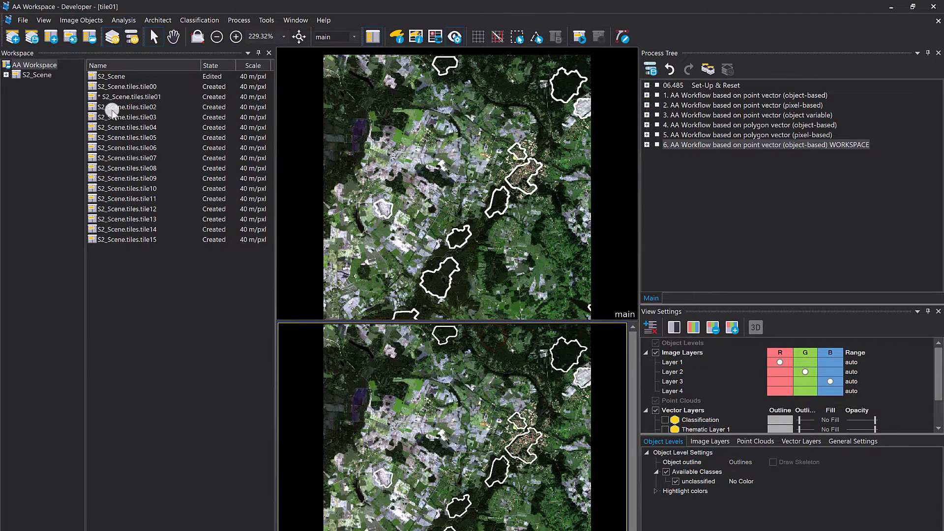
{"action": "double_click", "coordinate": [111, 106]}
{"action": "left_click", "coordinate": [486, 337]}
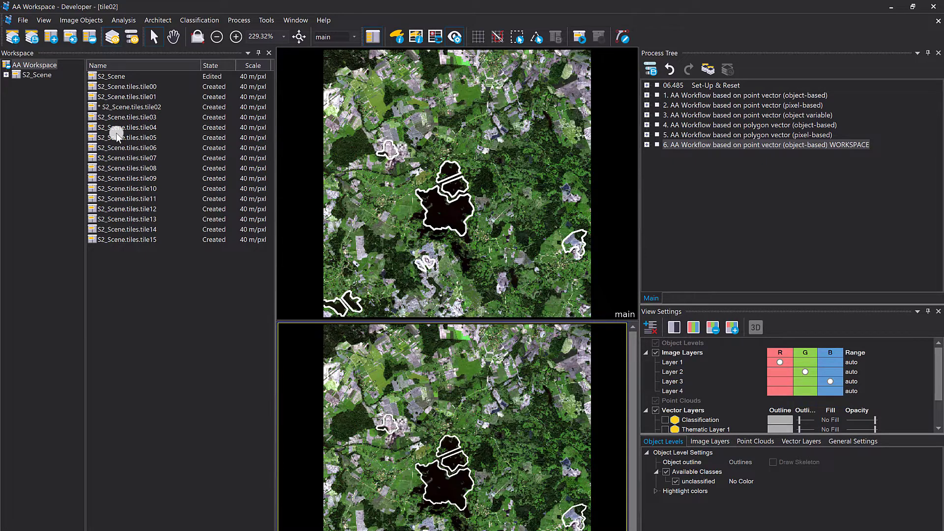
Examine the Flatten confusion matrix setting of the export process in workflow 6, the object-based point vector WORKSPACE workflow
{"action": "left_click", "coordinate": [647, 144]}
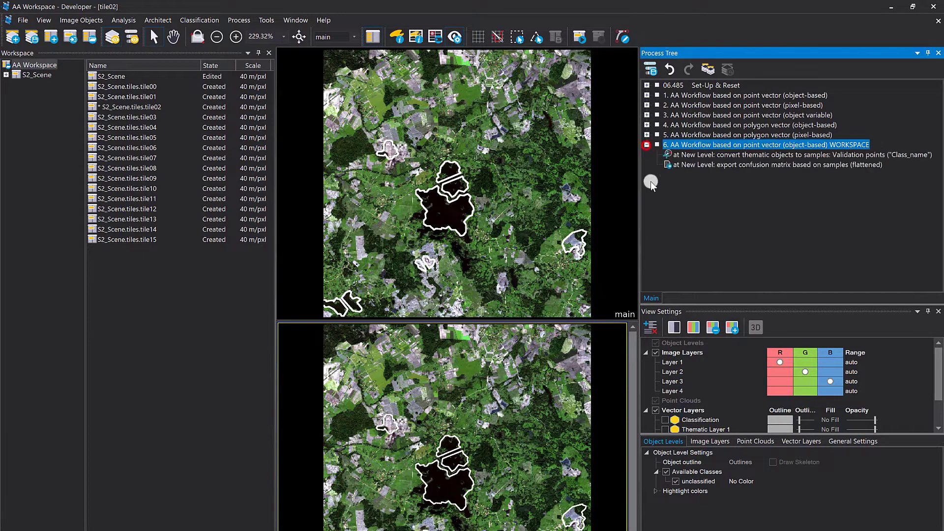
{"action": "double_click", "coordinate": [674, 165]}
{"action": "left_click", "coordinate": [525, 338]}
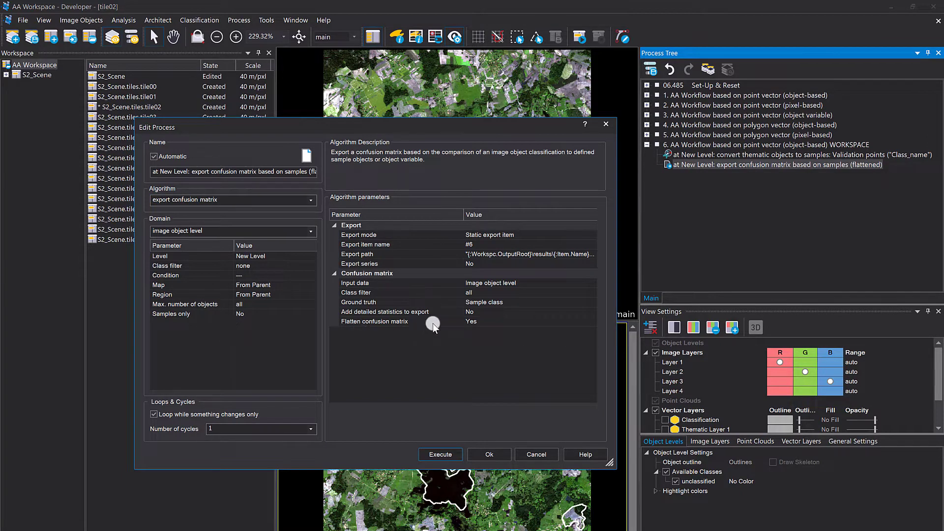
{"action": "left_click", "coordinate": [538, 456]}
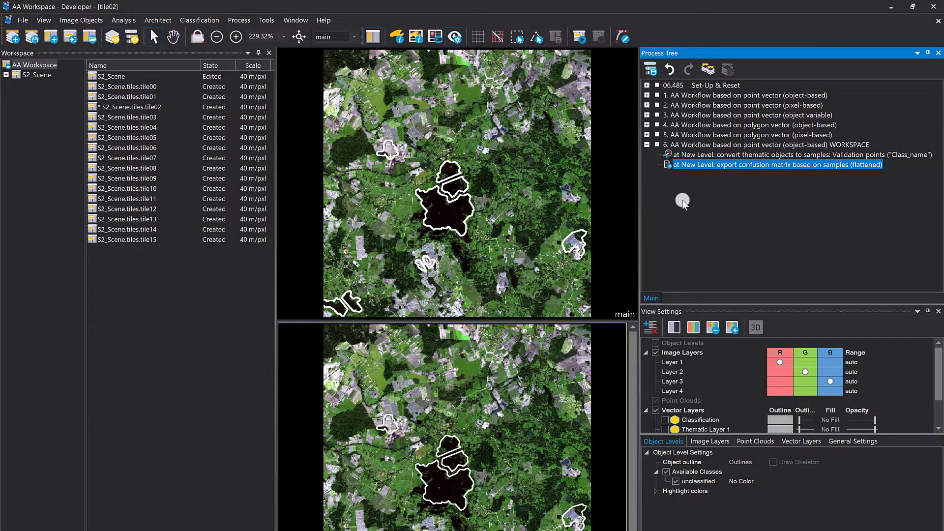
{"action": "left_click", "coordinate": [647, 145]}
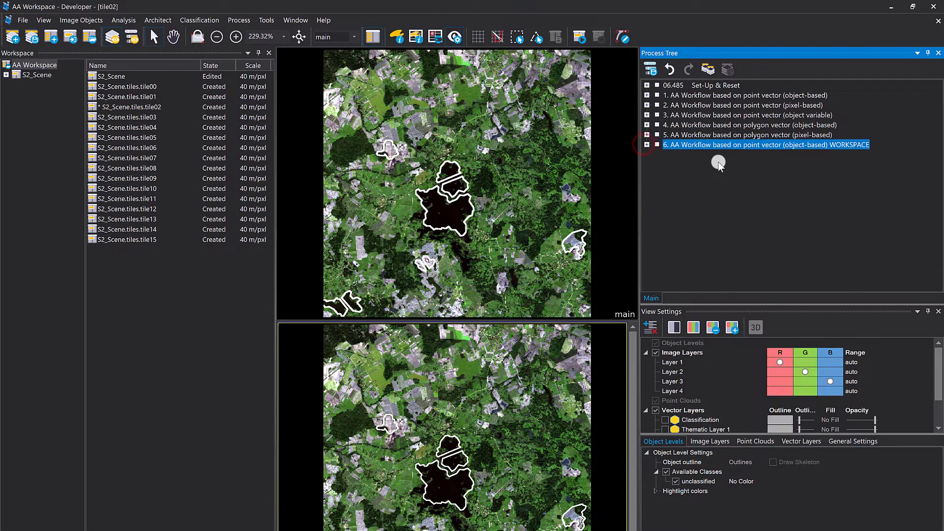
Load the rule set RS_AA_Workspace_Batch_processing.dcp
{"action": "right_click", "coordinate": [689, 196]}
{"action": "left_click", "coordinate": [749, 349]}
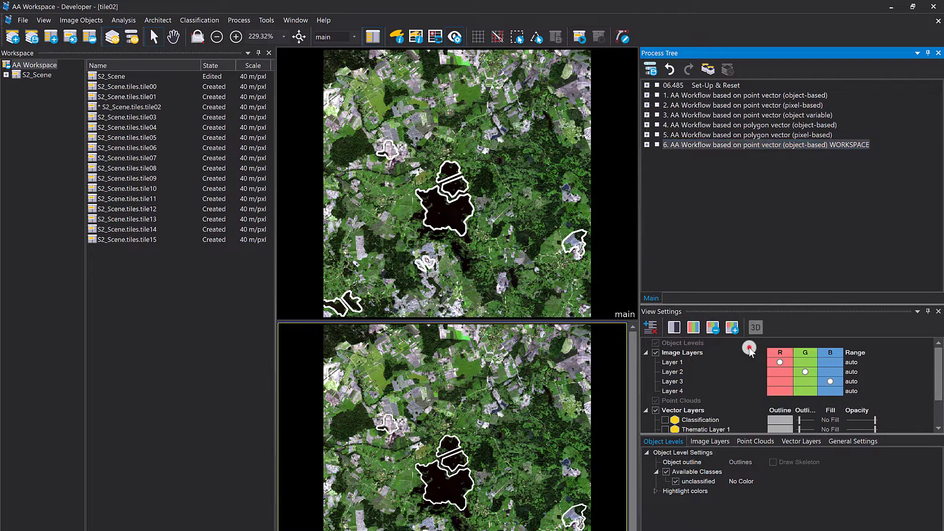
{"action": "left_click", "coordinate": [143, 109]}
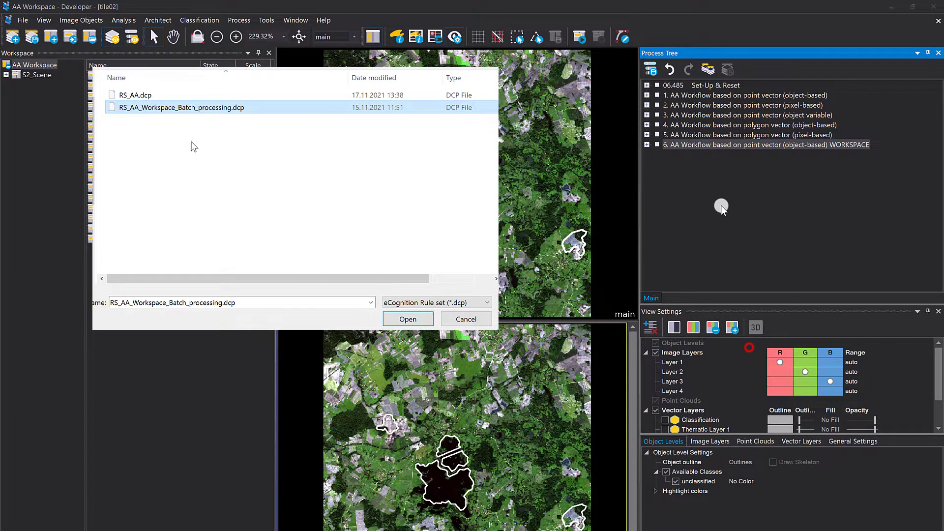
{"action": "left_click", "coordinate": [408, 320]}
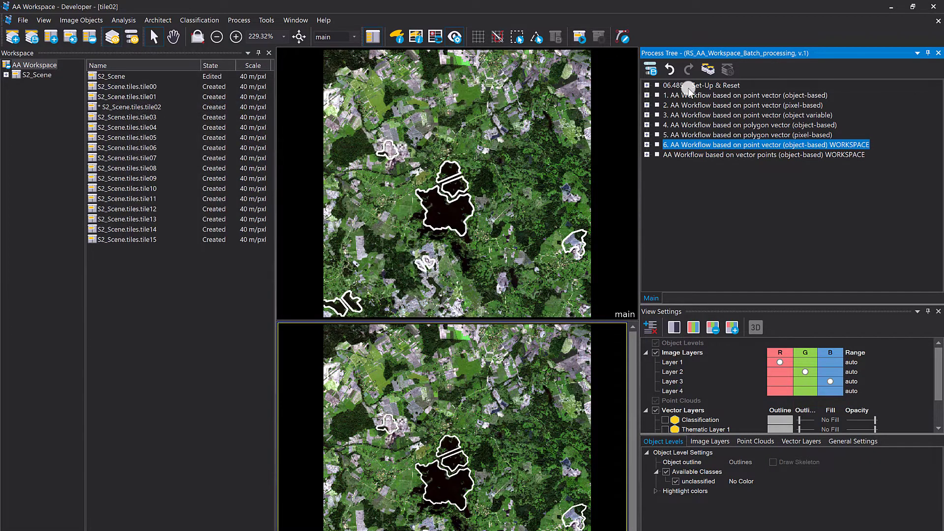
Delete Set-Up & Reset and the numbered workflows 1 to 6 with their subprocesses, keeping only the unnumbered vector points WORKSPACE workflow
{"action": "left_click", "coordinate": [688, 88]}
{"action": "key", "text": "Delete"}
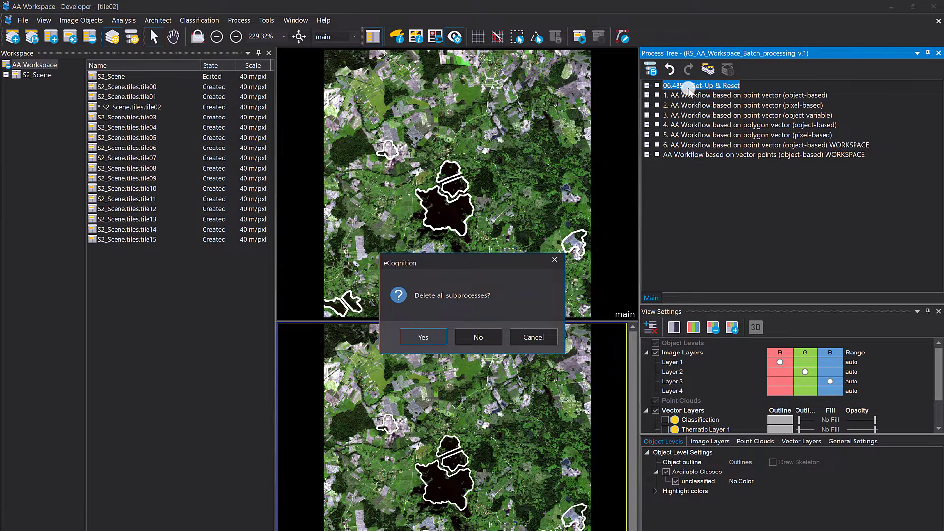
{"action": "key", "text": "Return"}
{"action": "key", "text": "Delete"}
{"action": "key", "text": "Delete"}
{"action": "key", "text": "Delete"}
{"action": "key", "text": "Delete"}
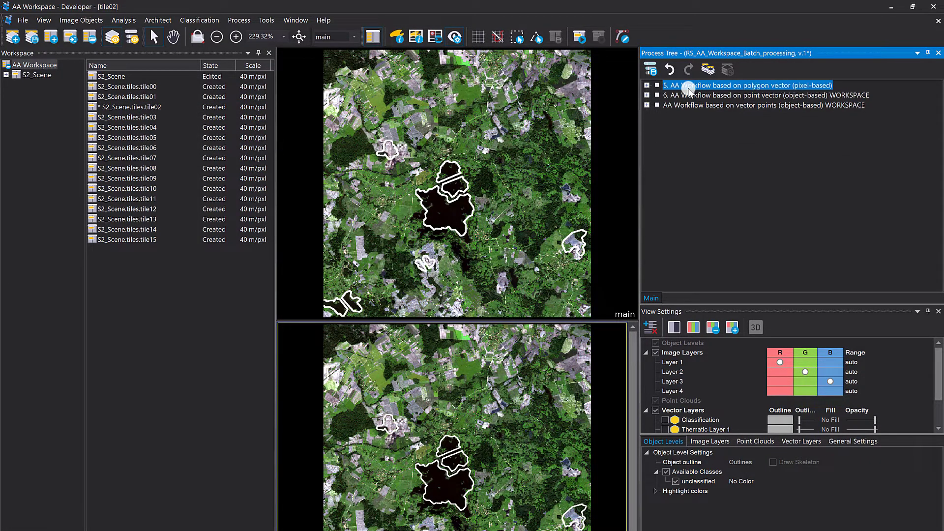
{"action": "key", "text": "Delete"}
{"action": "key", "text": "Delete"}
Expand the remaining workflow and execute its multi-resolution segmentation and "assign class by thematic layer" processes on tile02
{"action": "left_click", "coordinate": [646, 85]}
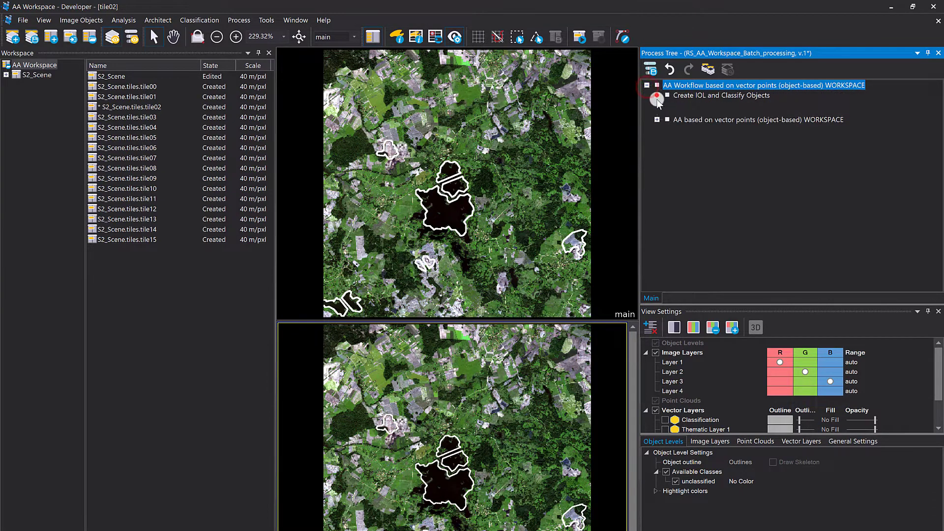
{"action": "left_click", "coordinate": [657, 96]}
{"action": "left_click", "coordinate": [657, 125]}
{"action": "left_click", "coordinate": [682, 106]}
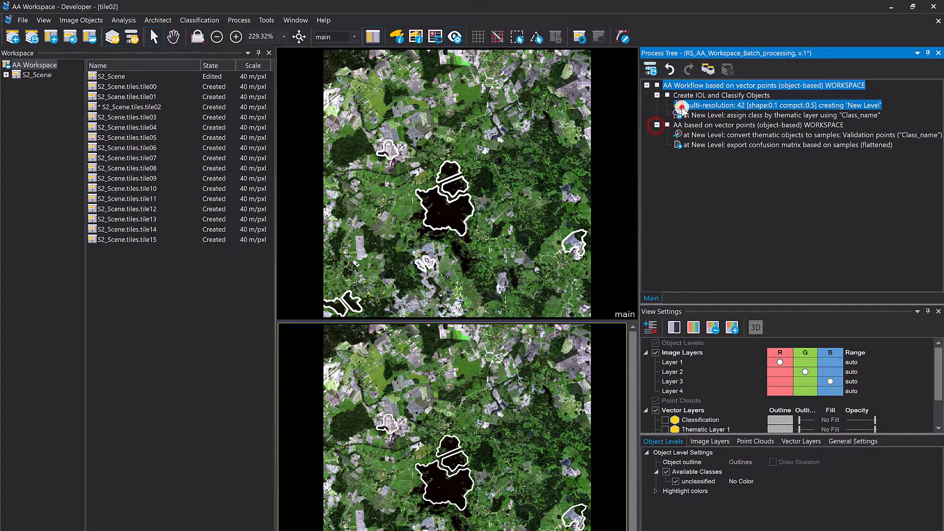
{"action": "right_click", "coordinate": [684, 105]}
{"action": "left_click", "coordinate": [698, 102]}
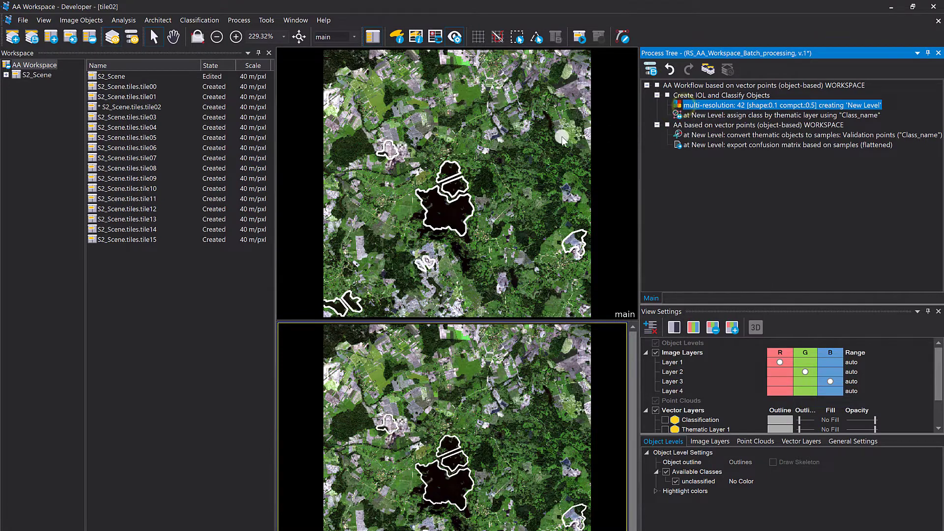
{"action": "right_click", "coordinate": [721, 115]}
{"action": "left_click", "coordinate": [746, 135]}
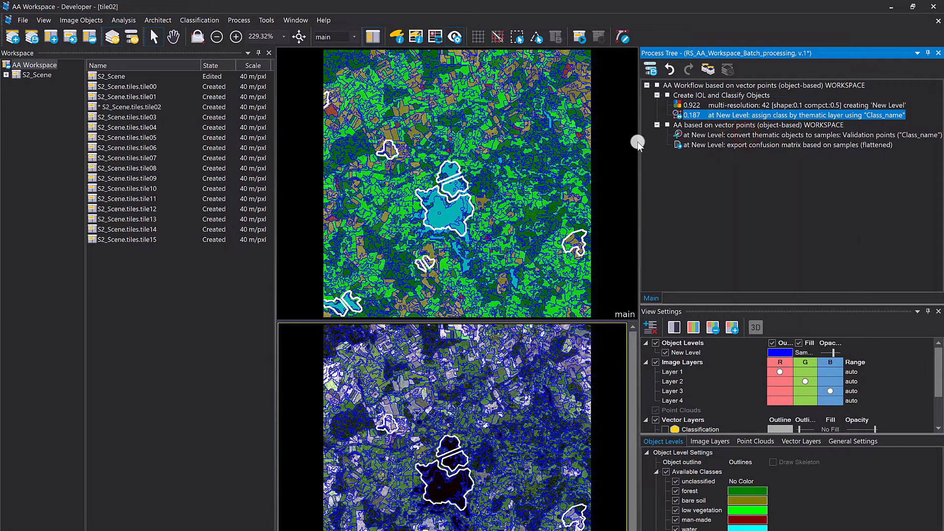
Open the "convert thematic objects to samples" process for the Validation points layer and execute it on tile02
{"action": "left_click", "coordinate": [694, 135]}
{"action": "right_click", "coordinate": [693, 135]}
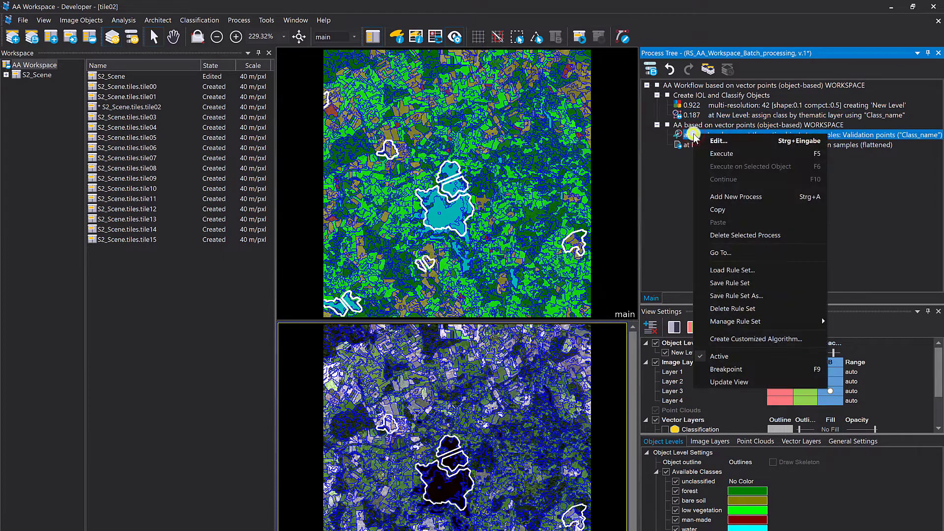
{"action": "left_click", "coordinate": [703, 139]}
{"action": "left_click", "coordinate": [461, 320]}
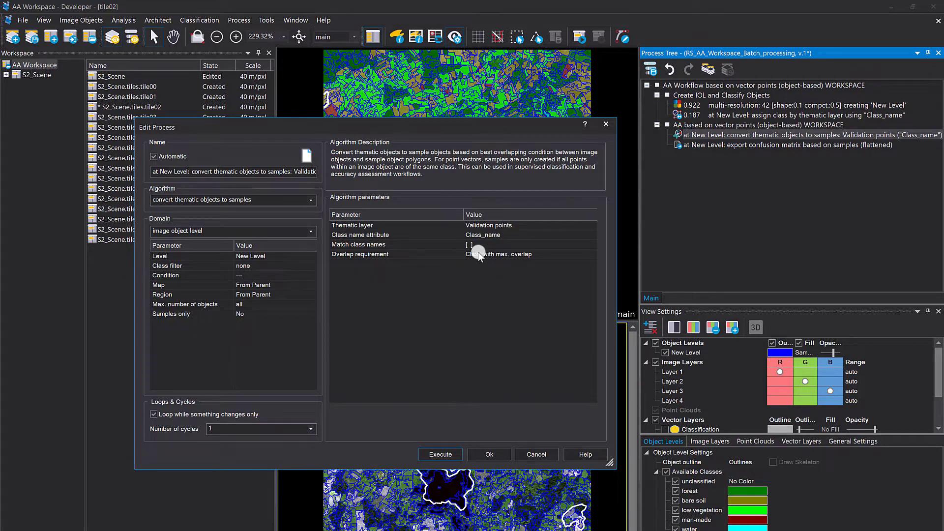
{"action": "left_click", "coordinate": [456, 455]}
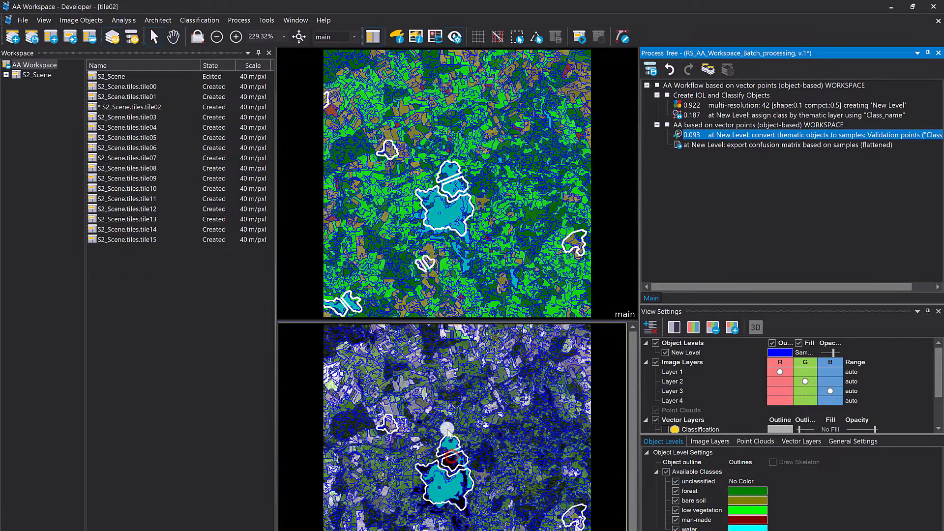
Examine the Flatten confusion matrix parameter of the export process in the batch processing rule set, leaving its settings unedited
{"action": "double_click", "coordinate": [735, 143]}
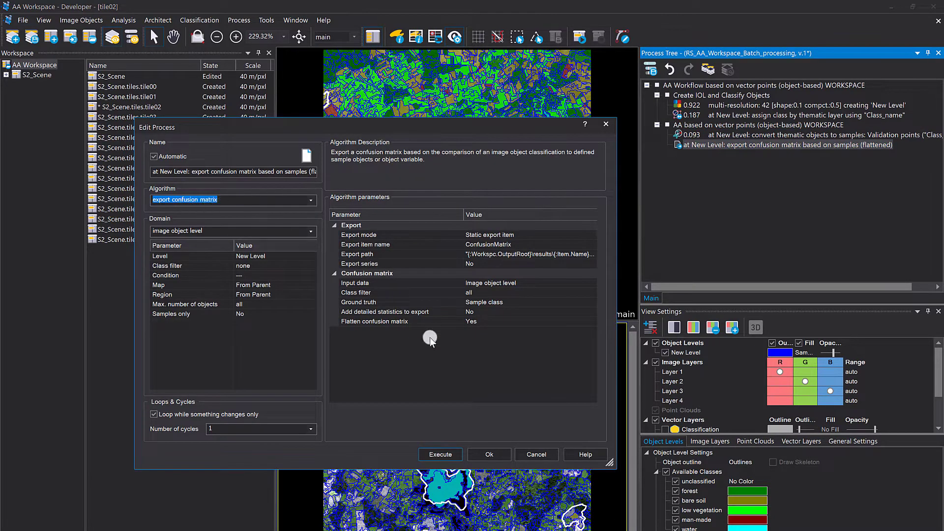
{"action": "left_click", "coordinate": [463, 339]}
{"action": "left_click", "coordinate": [425, 320]}
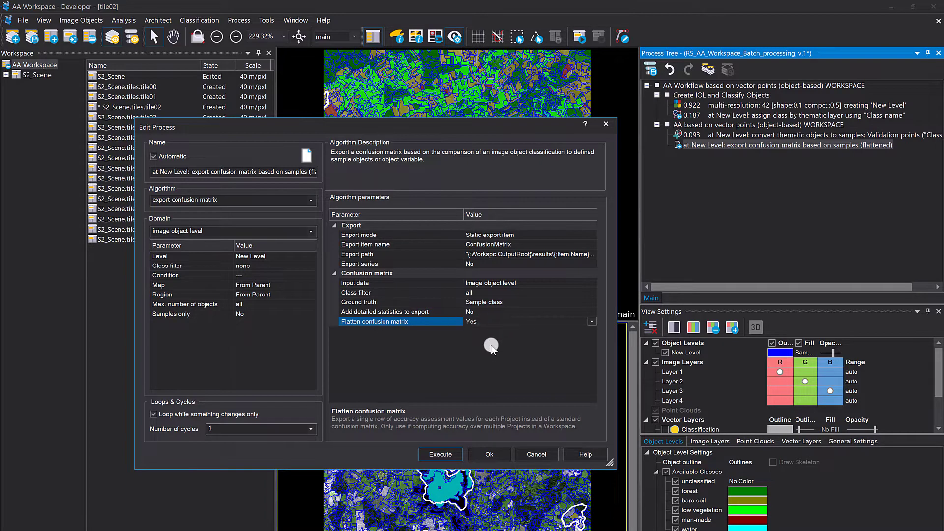
{"action": "left_click", "coordinate": [547, 455]}
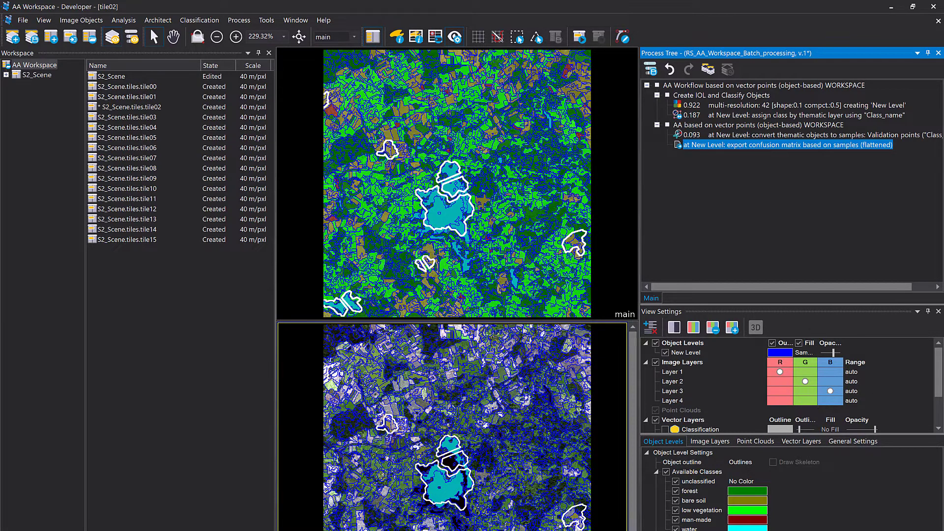
Enable the local engine server and set the number of engines to 4
{"action": "left_click", "coordinate": [267, 20]}
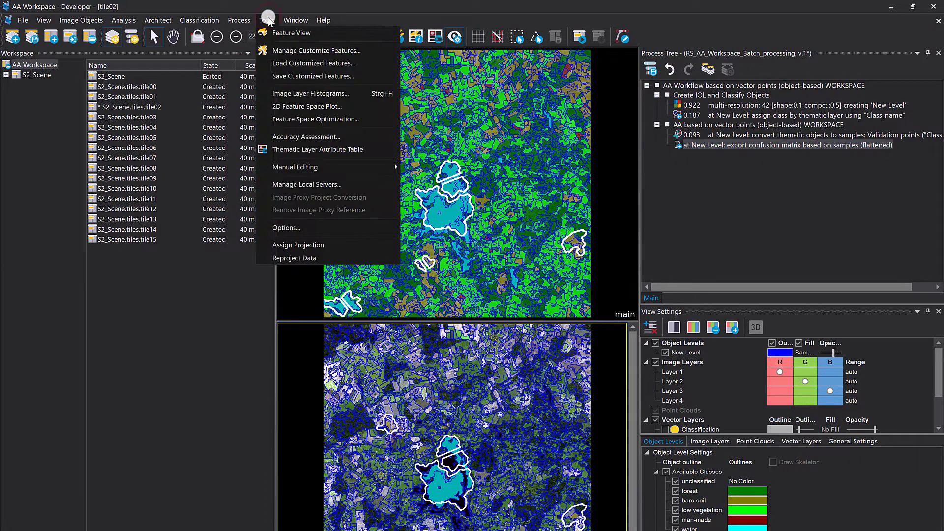
{"action": "left_click", "coordinate": [312, 184]}
{"action": "left_click", "coordinate": [385, 288]}
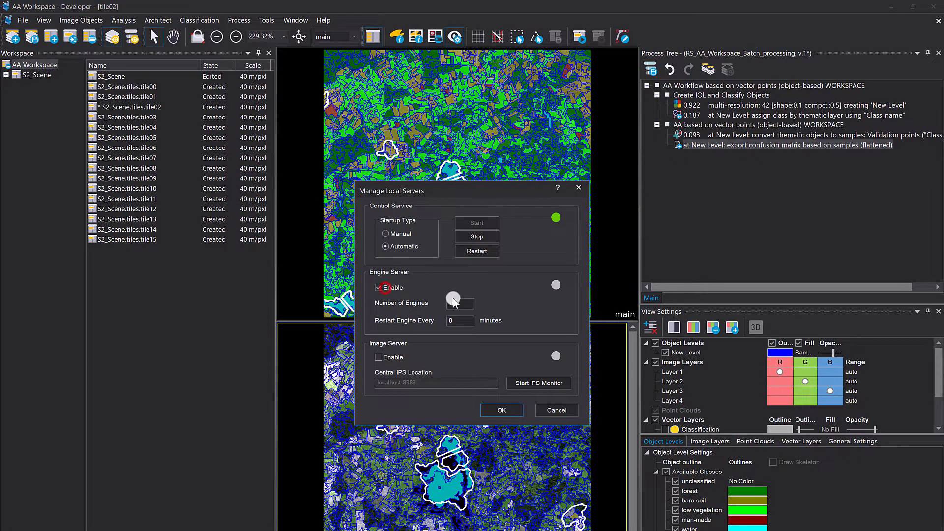
{"action": "double_click", "coordinate": [455, 304]}
{"action": "type", "text": "4"}
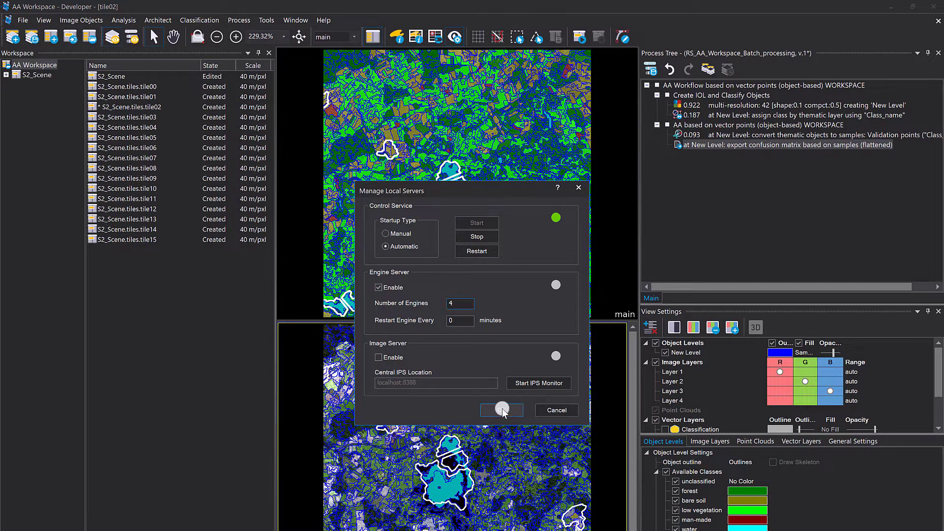
{"action": "left_click", "coordinate": [503, 411]}
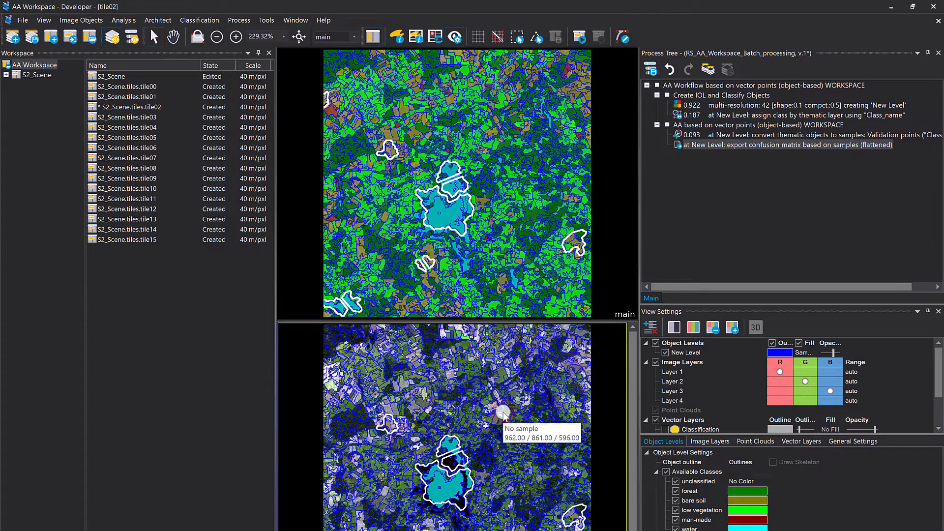
Set up an analysis job for the tiles folder under S2_Scene without saving the open project's changes
{"action": "left_click", "coordinate": [123, 86]}
{"action": "left_click", "coordinate": [6, 75]}
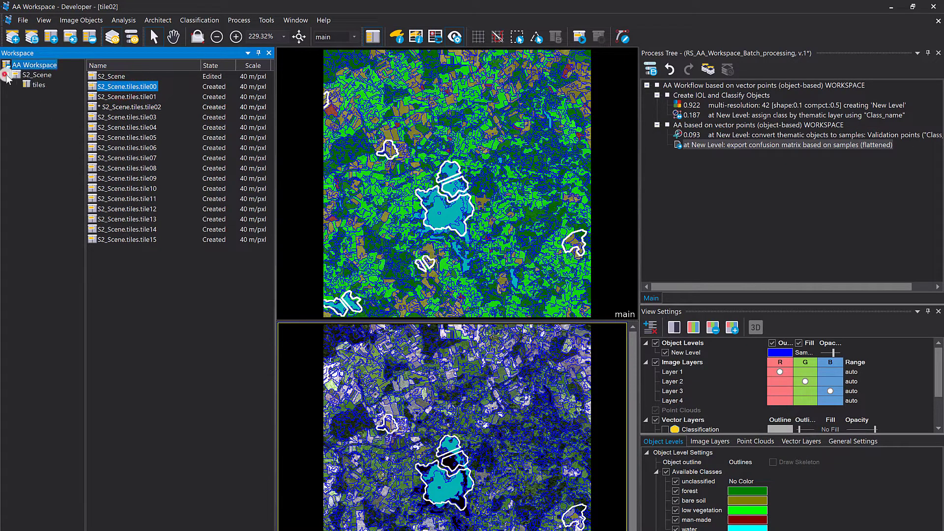
{"action": "left_click", "coordinate": [37, 85]}
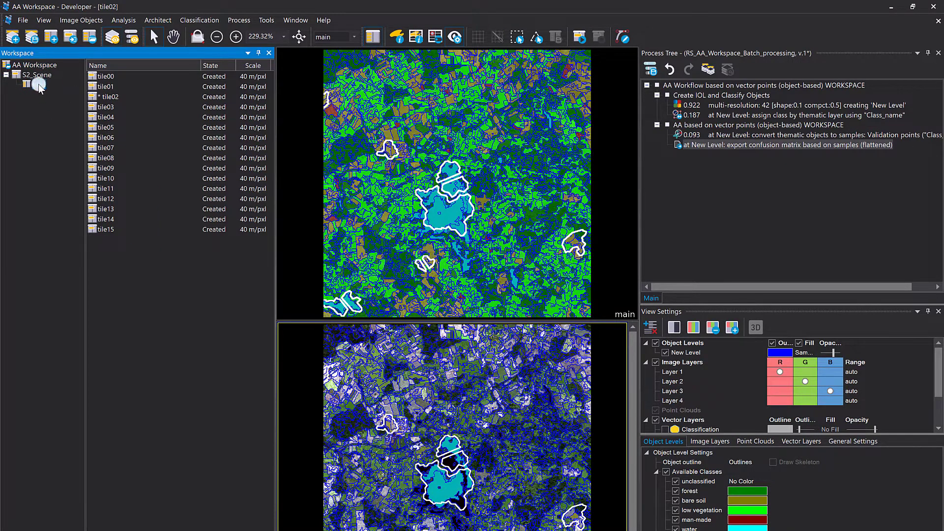
{"action": "right_click", "coordinate": [39, 85]}
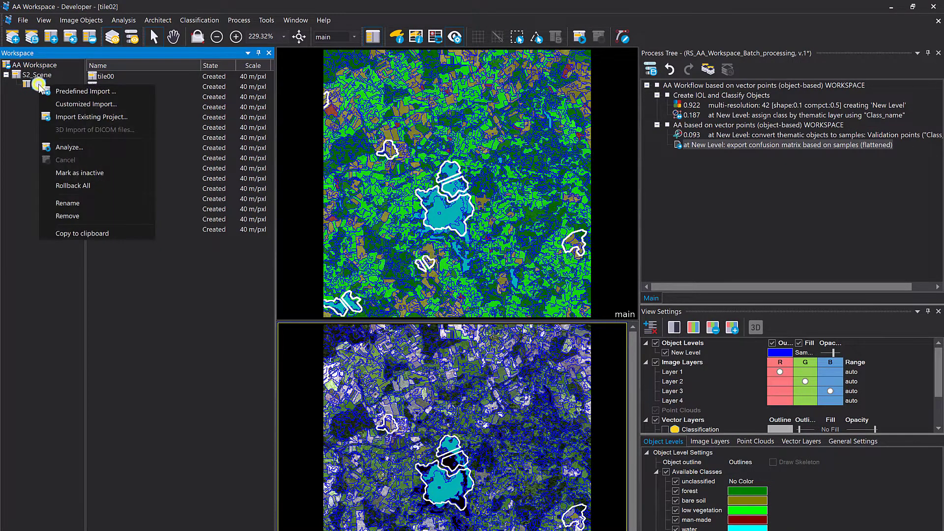
{"action": "left_click", "coordinate": [70, 147]}
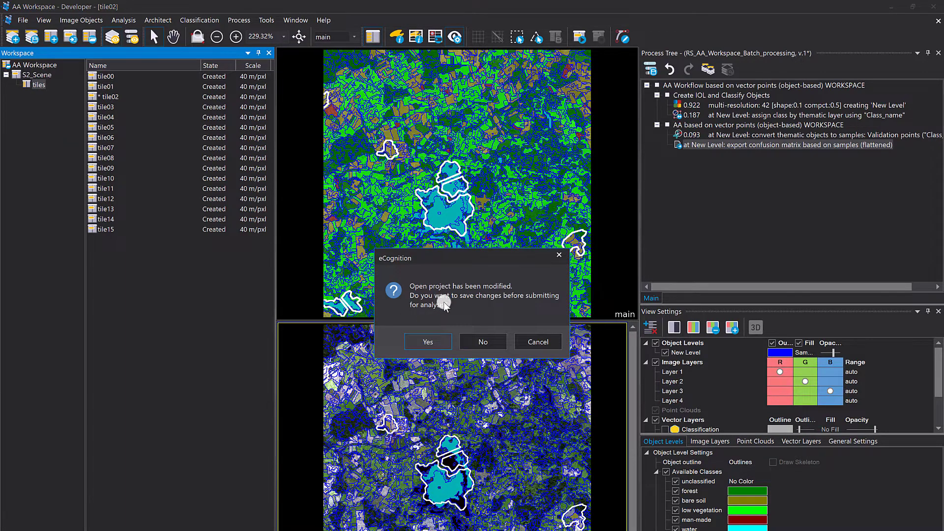
{"action": "left_click", "coordinate": [476, 342]}
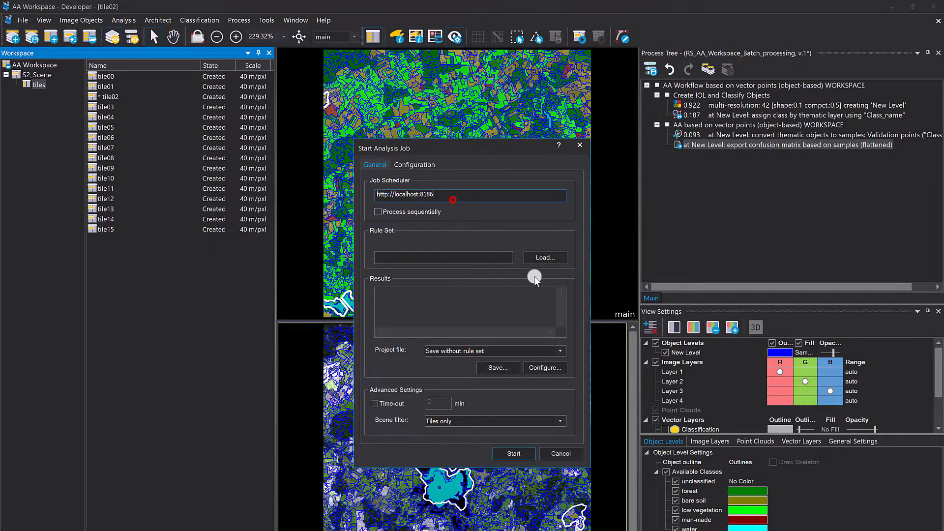
Load RS_AA_Workspace_Batch_processing.dcp as the rule set of the analysis job
{"action": "left_click", "coordinate": [545, 257]}
{"action": "left_click", "coordinate": [513, 205]}
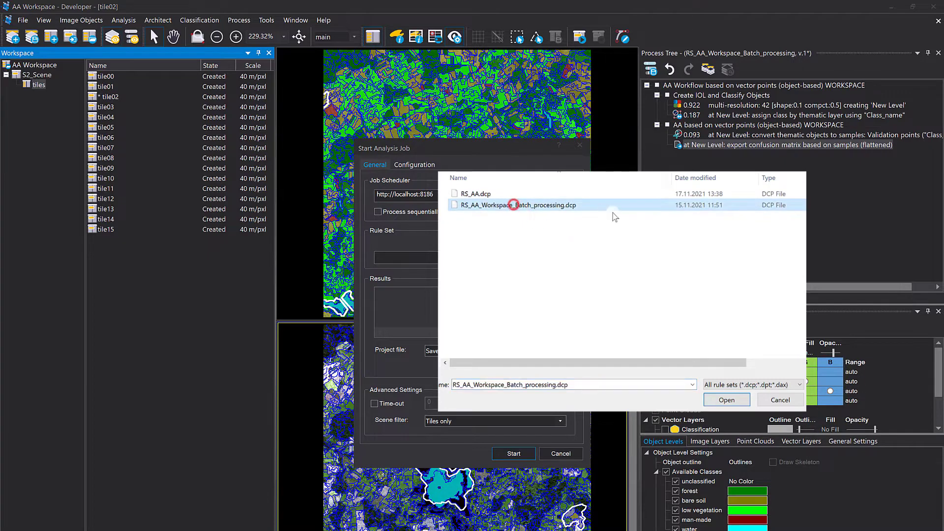
{"action": "left_click", "coordinate": [719, 399]}
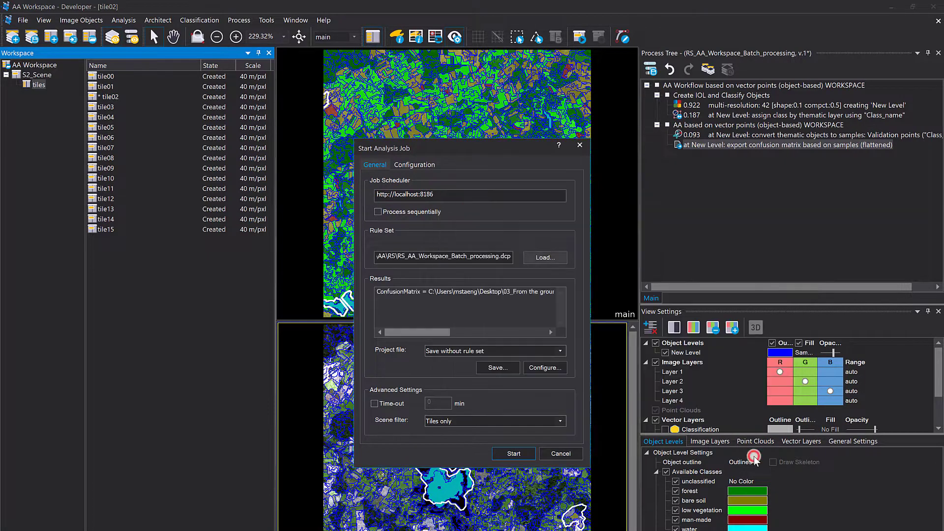
Set the analysis job's project file option to Save with rule set and start the job
{"action": "left_click", "coordinate": [551, 351]}
{"action": "left_click", "coordinate": [546, 366]}
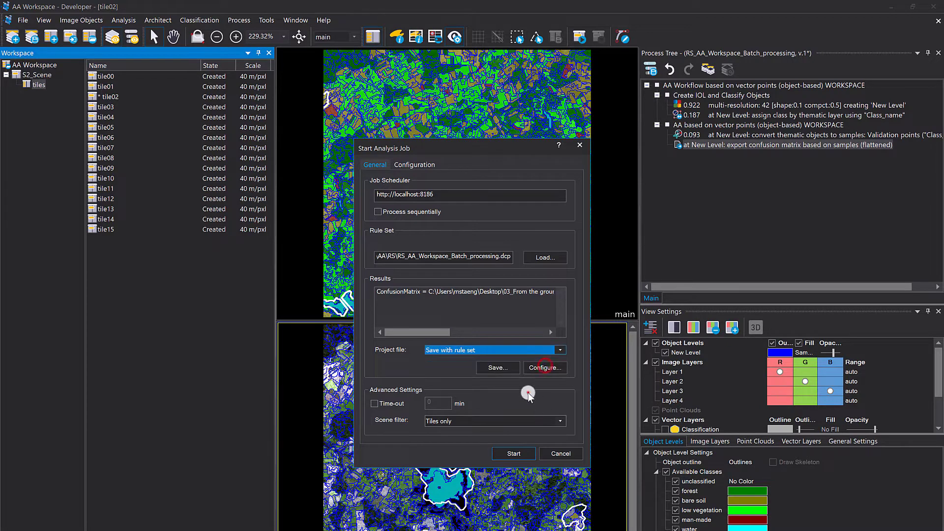
{"action": "left_click", "coordinate": [511, 455]}
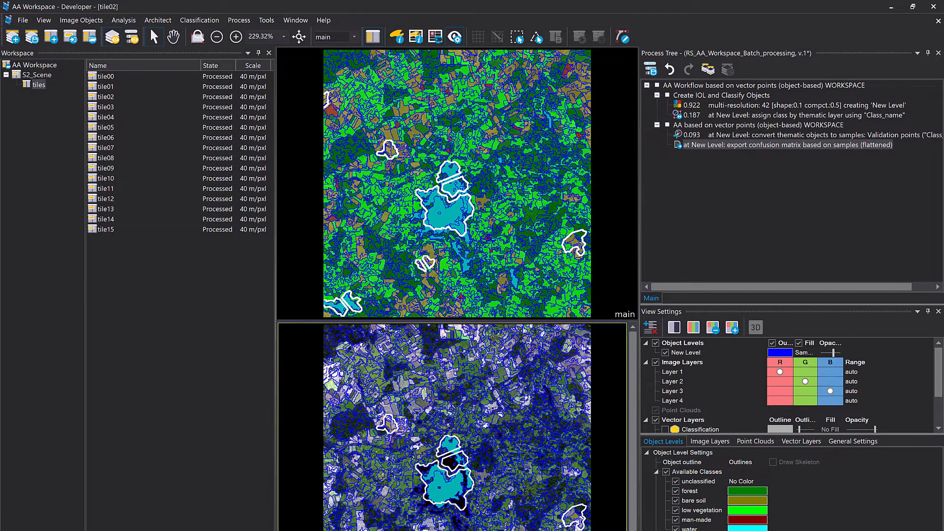
Open S2_Scene.tiles.tile04.v2.csv from the ConfusionMatrix results folder and examine its flattened class-pair columns
{"action": "left_click", "coordinate": [297, 359]}
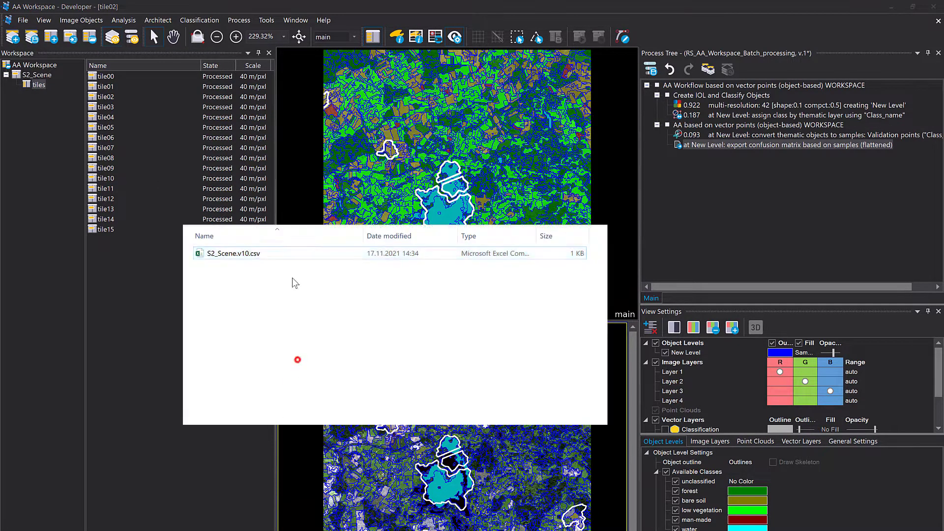
{"action": "key", "text": "alt+Left"}
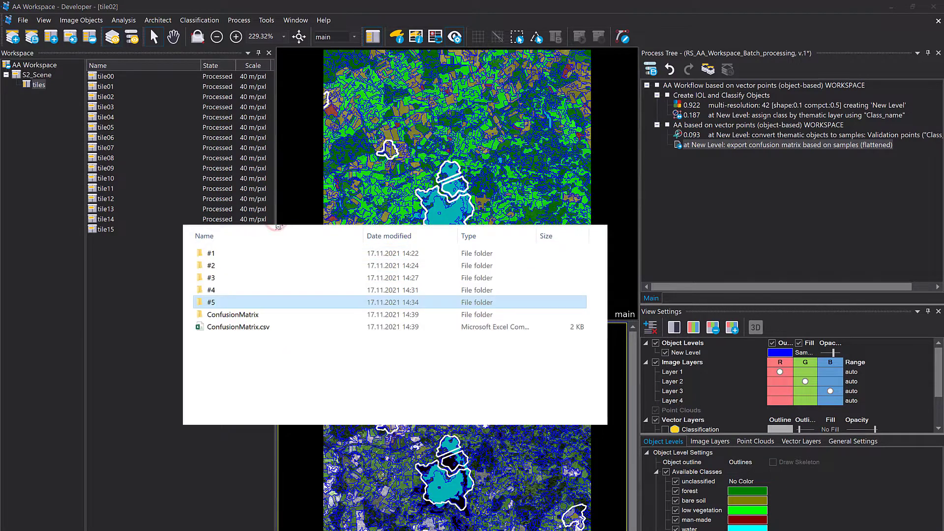
{"action": "left_click", "coordinate": [274, 361]}
{"action": "left_click", "coordinate": [246, 318]}
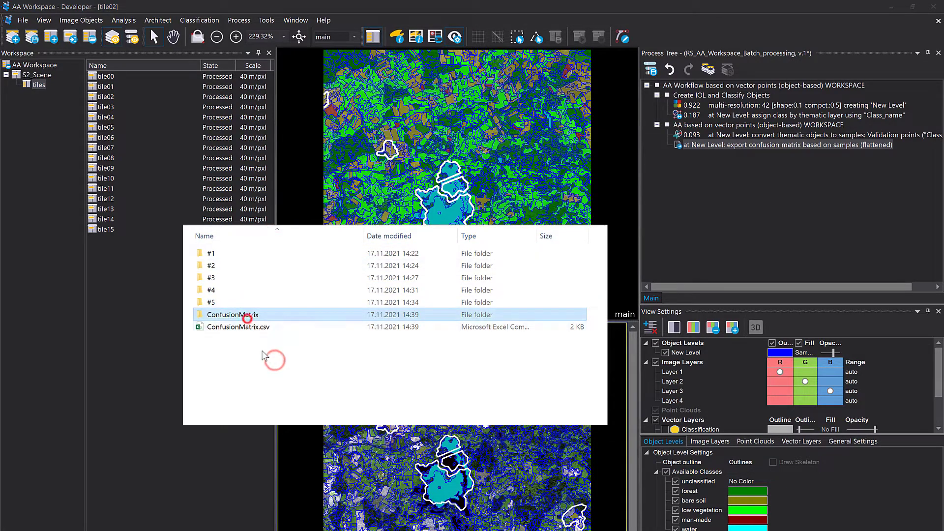
{"action": "double_click", "coordinate": [246, 318]}
{"action": "left_click", "coordinate": [237, 256]}
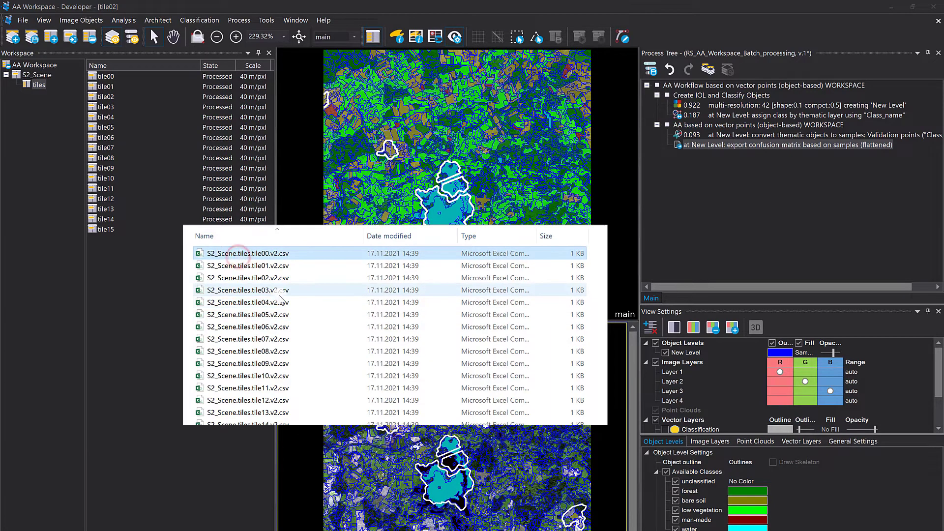
{"action": "left_click", "coordinate": [274, 302]}
{"action": "double_click", "coordinate": [274, 302]}
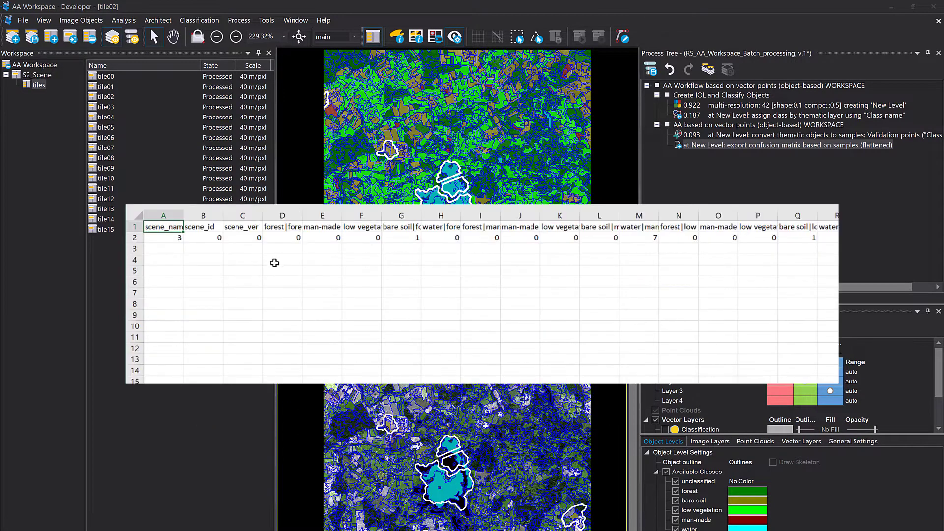
{"action": "scroll", "coordinate": [482, 293], "scroll_direction": "right", "scroll_amount": 4}
{"action": "scroll", "coordinate": [482, 293], "scroll_direction": "left", "scroll_amount": 4}
{"action": "left_click", "coordinate": [197, 219]}
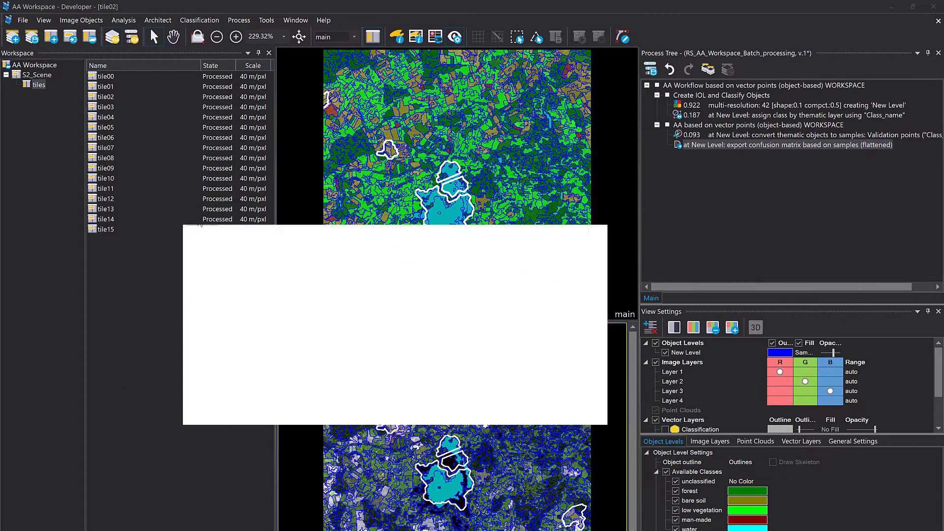
Open the merged ConfusionMatrix.csv in the results folder and go through its rows for the individual tiles
{"action": "left_click", "coordinate": [250, 328]}
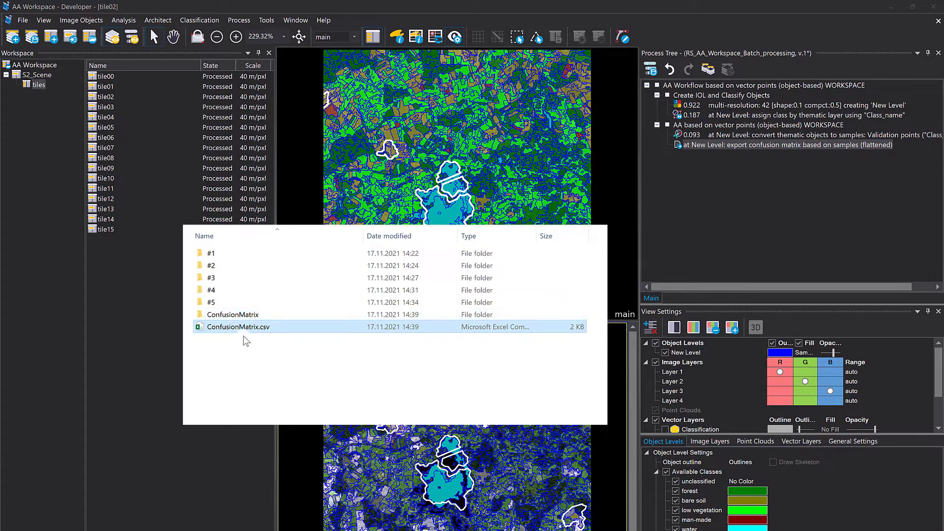
{"action": "left_click", "coordinate": [245, 326]}
{"action": "double_click", "coordinate": [245, 327]}
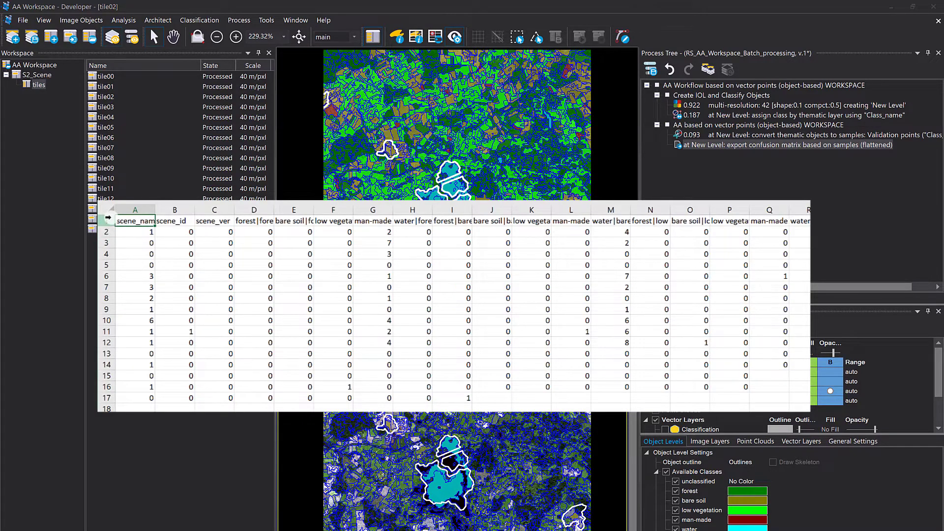
{"action": "left_click", "coordinate": [106, 220]}
{"action": "left_click", "coordinate": [106, 243]}
{"action": "left_click", "coordinate": [108, 253]}
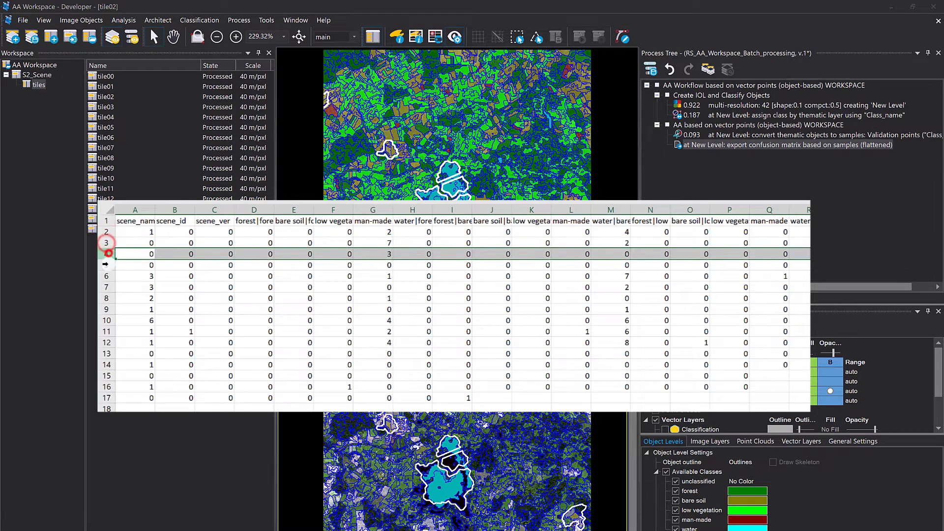
{"action": "left_click", "coordinate": [106, 265]}
{"action": "left_click", "coordinate": [107, 276]}
{"action": "left_click", "coordinate": [109, 288]}
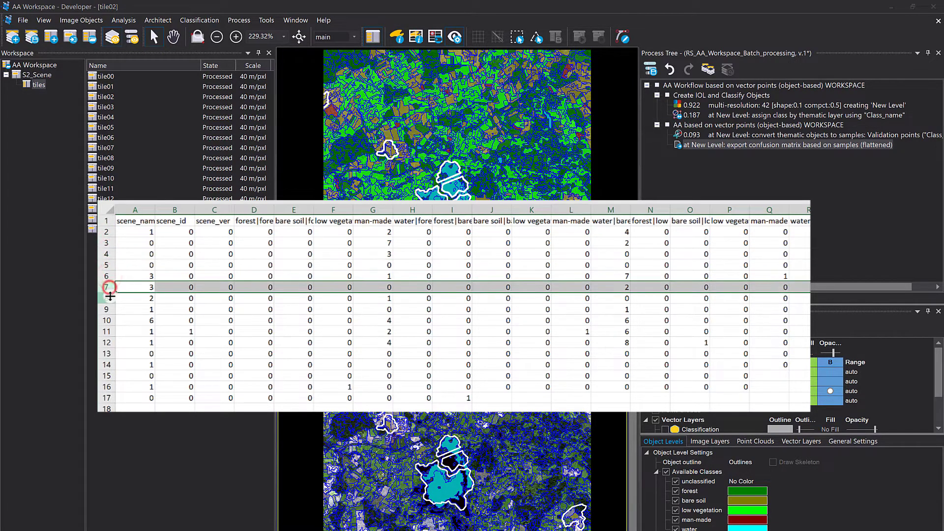
{"action": "left_click", "coordinate": [107, 298]}
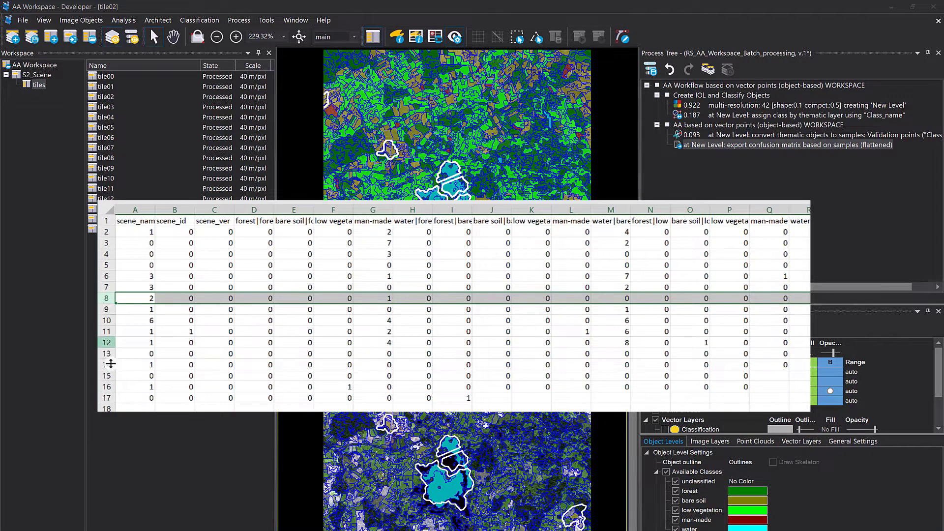
Examine the first column and the range of class-pair columns in ConfusionMatrix.csv, and return to the workspace
{"action": "left_click_drag", "start_coordinate": [121, 403], "coordinate": [133, 236]}
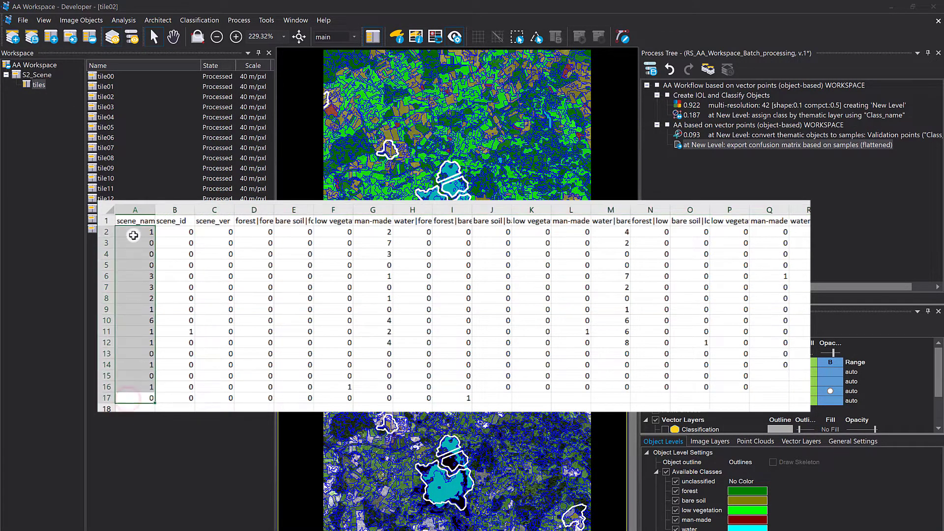
{"action": "left_click", "coordinate": [211, 409]}
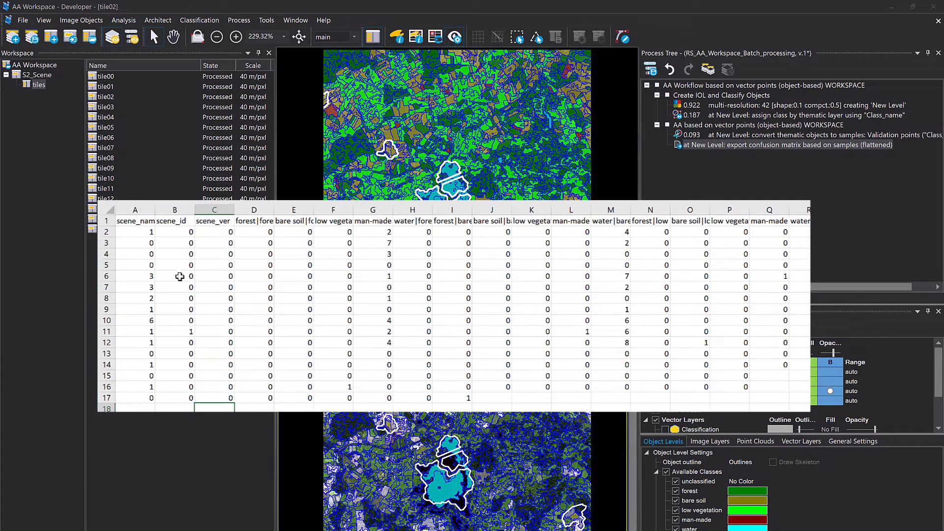
{"action": "left_click_drag", "start_coordinate": [146, 233], "coordinate": [738, 363]}
{"action": "left_click", "coordinate": [729, 397]}
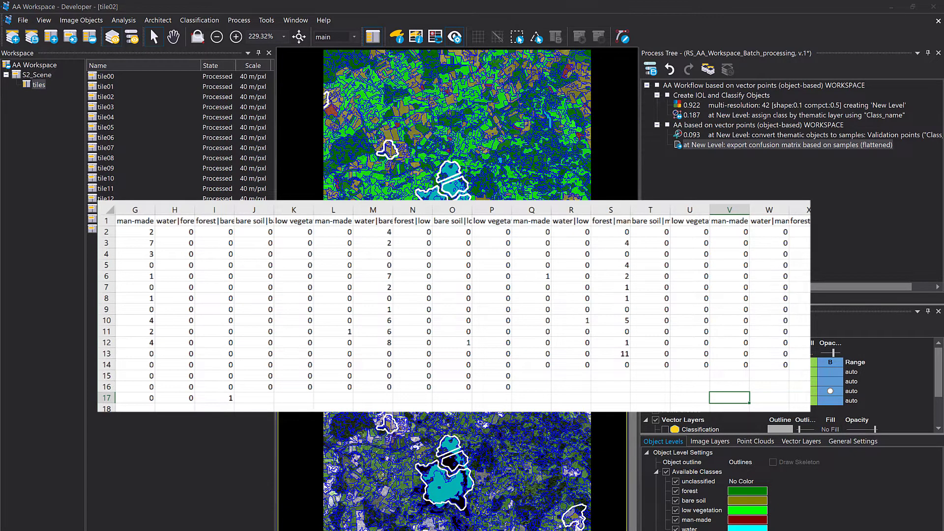
{"action": "left_click", "coordinate": [695, 181]}
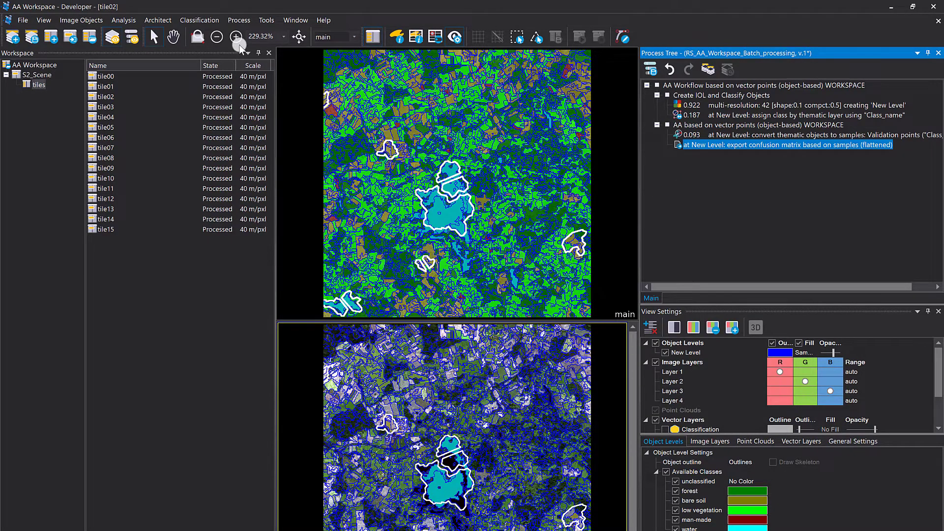
Open the Accuracy Assessment dialog with Confusion Matrix based on flattened file as the statistic type
{"action": "left_click", "coordinate": [268, 21]}
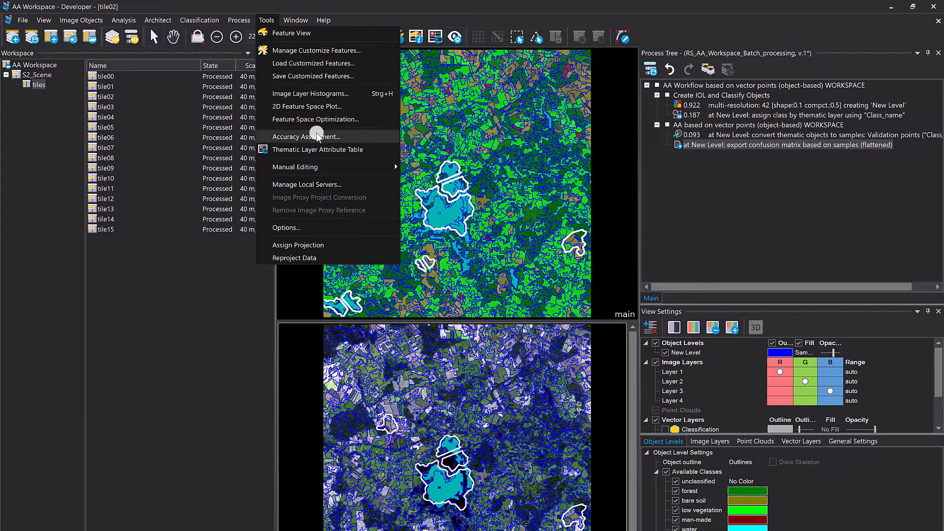
{"action": "left_click", "coordinate": [332, 136]}
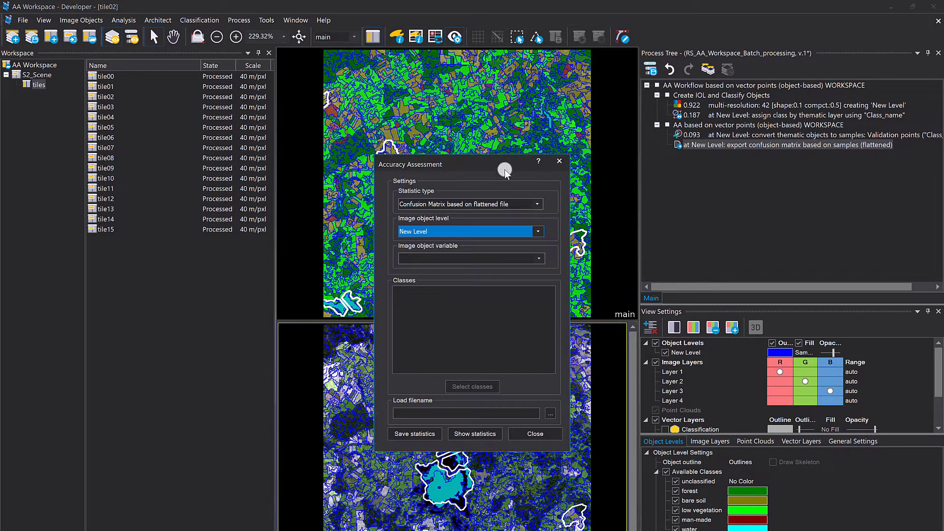
{"action": "left_click", "coordinate": [485, 203]}
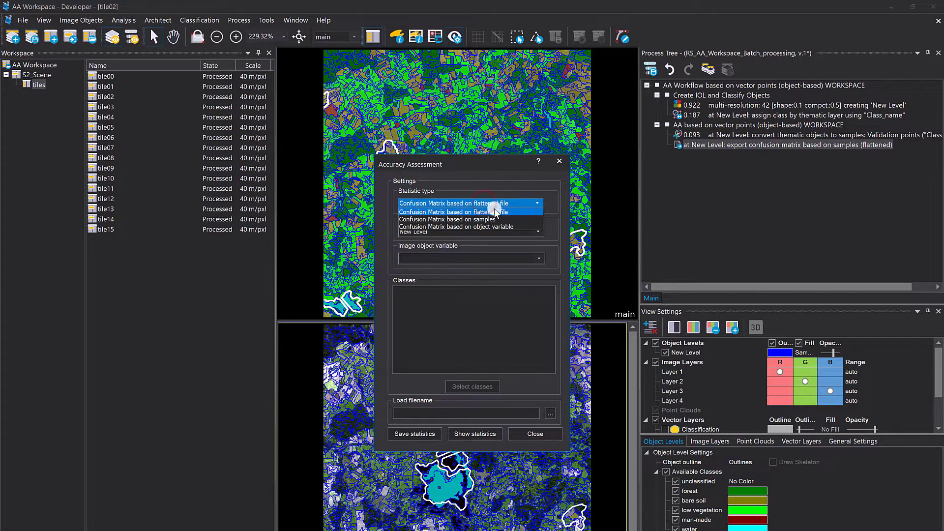
{"action": "left_click", "coordinate": [489, 212]}
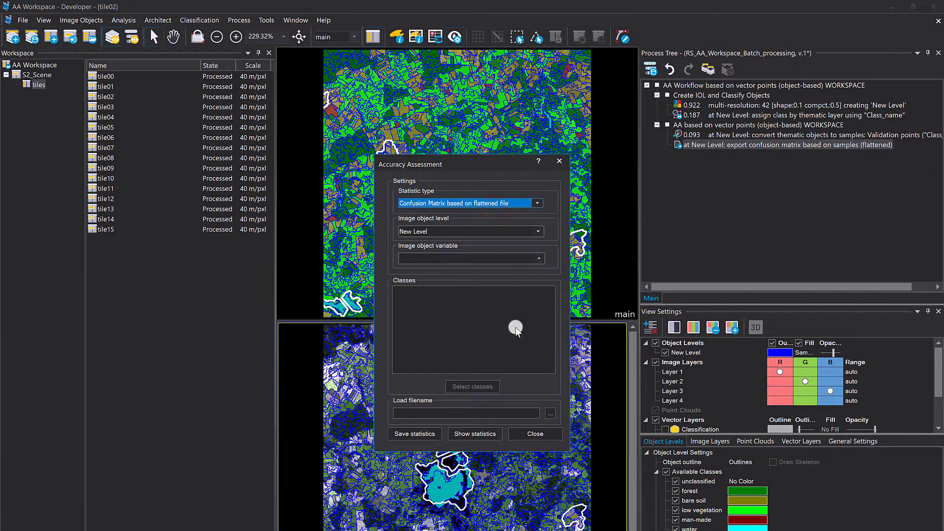
Load S2_Scene.tiles.tile06.v2.csv from the AA Workspace results' ConfusionMatrix folder as the flattened file for the assessment
{"action": "left_click", "coordinate": [470, 413]}
{"action": "left_click", "coordinate": [549, 416]}
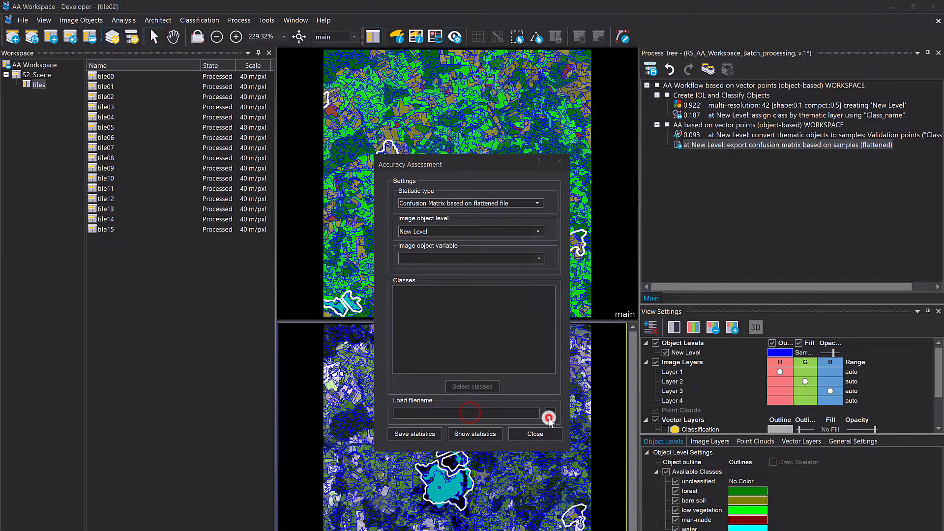
{"action": "double_click", "coordinate": [465, 229]}
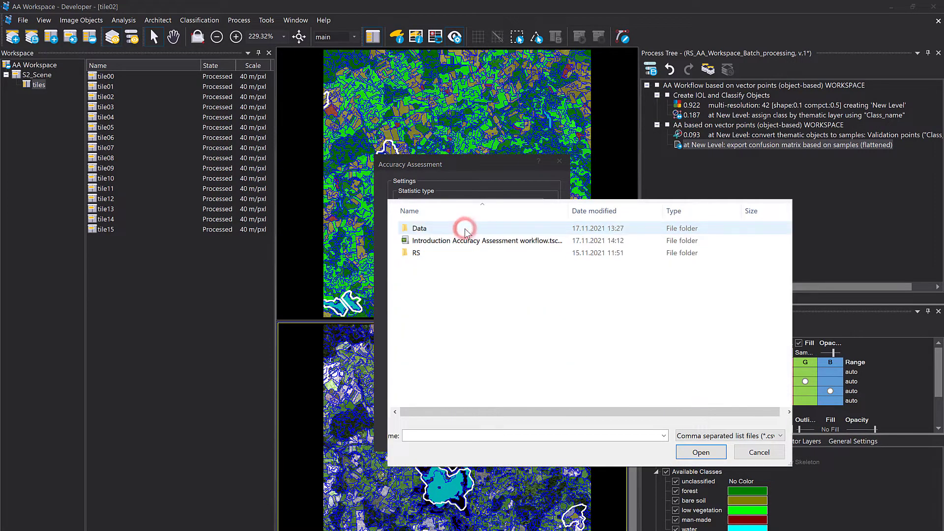
{"action": "double_click", "coordinate": [465, 229]}
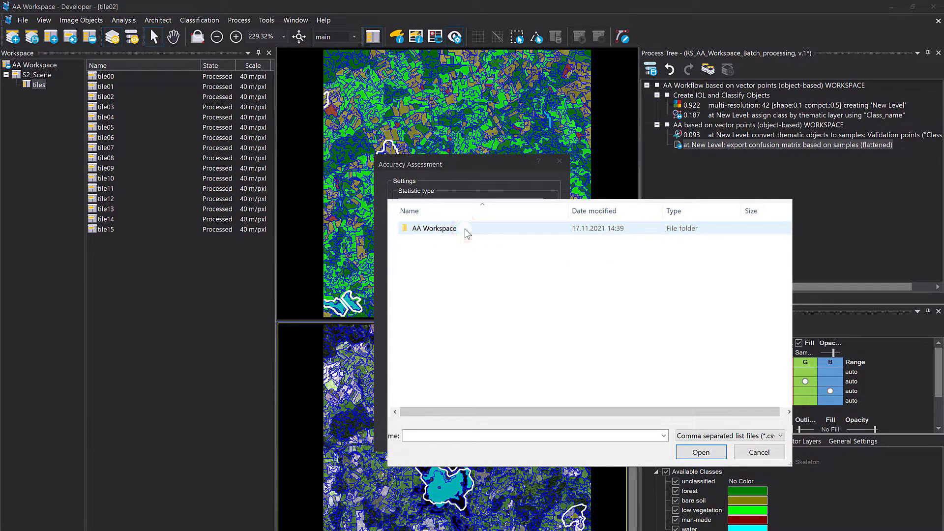
{"action": "double_click", "coordinate": [466, 230]}
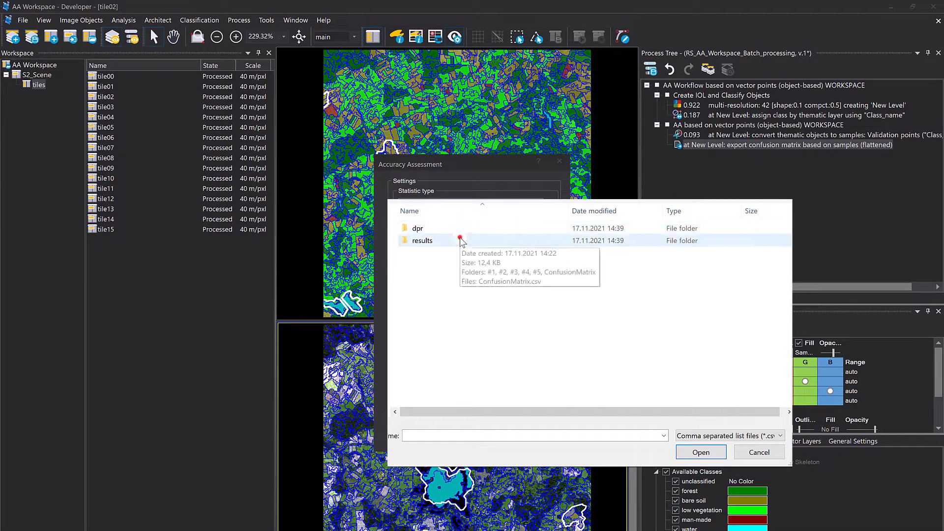
{"action": "double_click", "coordinate": [461, 240]}
{"action": "left_click", "coordinate": [448, 302]}
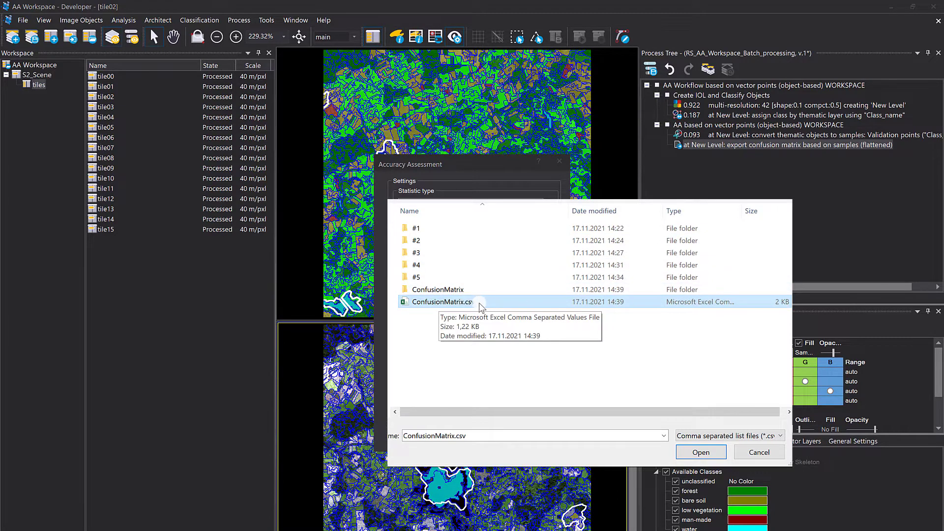
{"action": "double_click", "coordinate": [458, 289]}
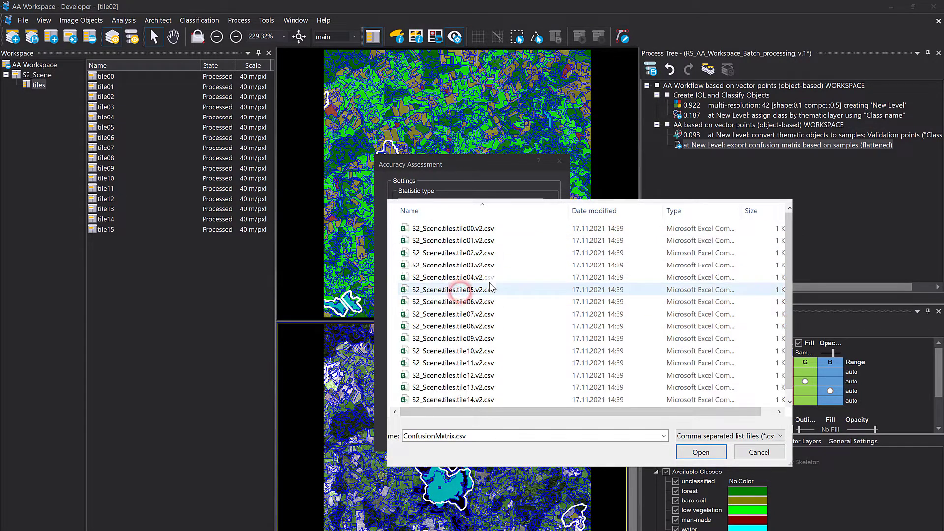
{"action": "double_click", "coordinate": [479, 302]}
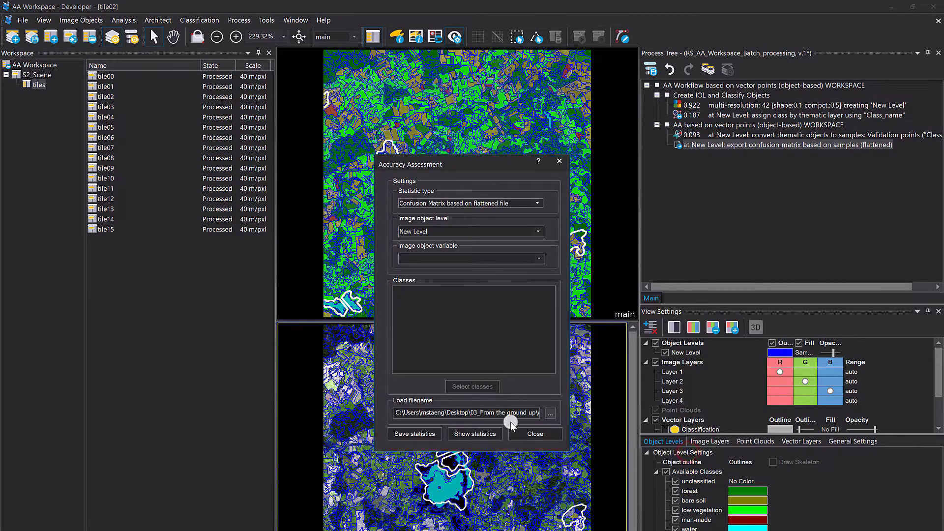
Show the single tile's confusion matrix statistics, review the accuracy and totals sections, and close the window
{"action": "left_click", "coordinate": [487, 434]}
{"action": "scroll", "coordinate": [566, 312], "scroll_direction": "down", "scroll_amount": 3}
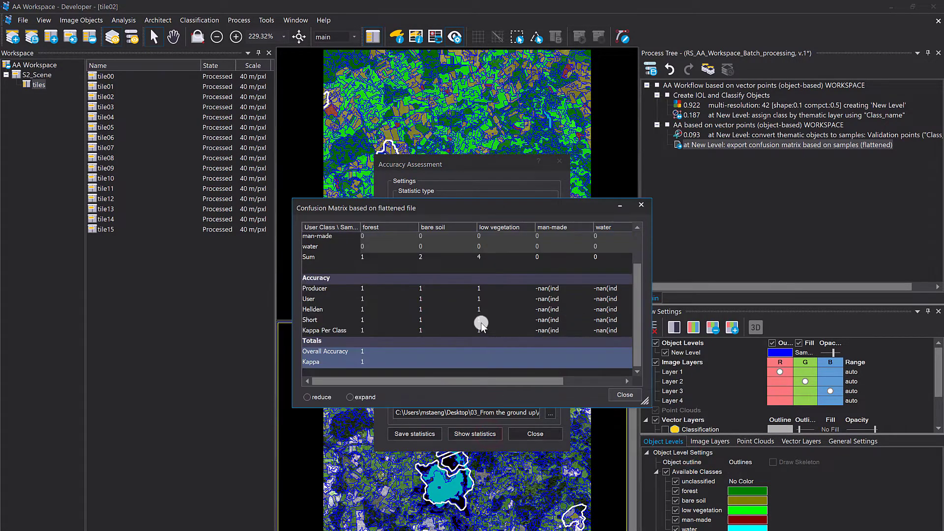
{"action": "scroll", "coordinate": [365, 359], "scroll_direction": "up", "scroll_amount": 2}
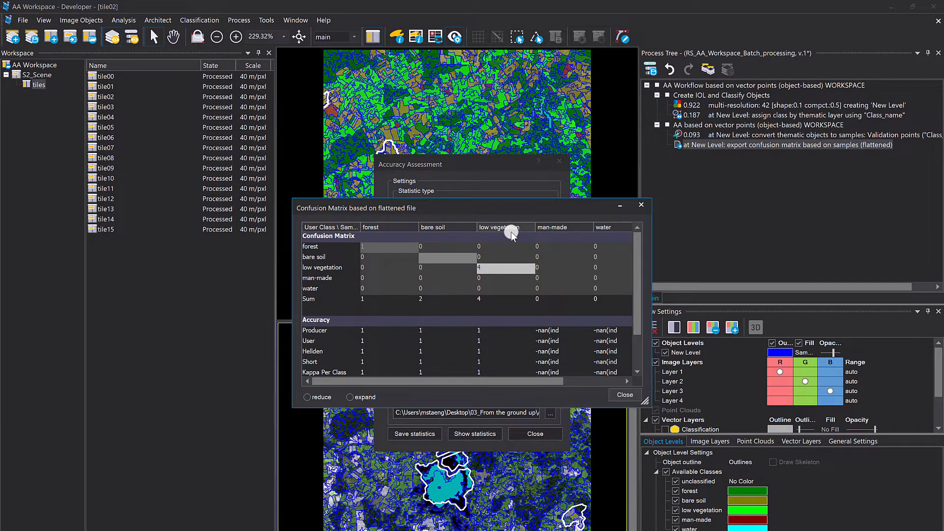
{"action": "left_click", "coordinate": [642, 205]}
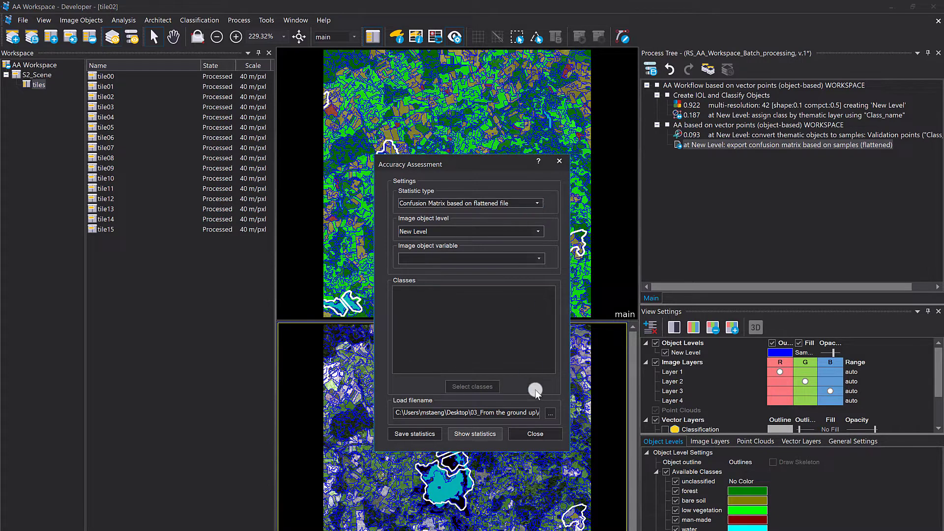
Load the merged ConfusionMatrix.csv as the flattened file and show its statistics, including the overall accuracy and kappa totals
{"action": "left_click", "coordinate": [551, 412]}
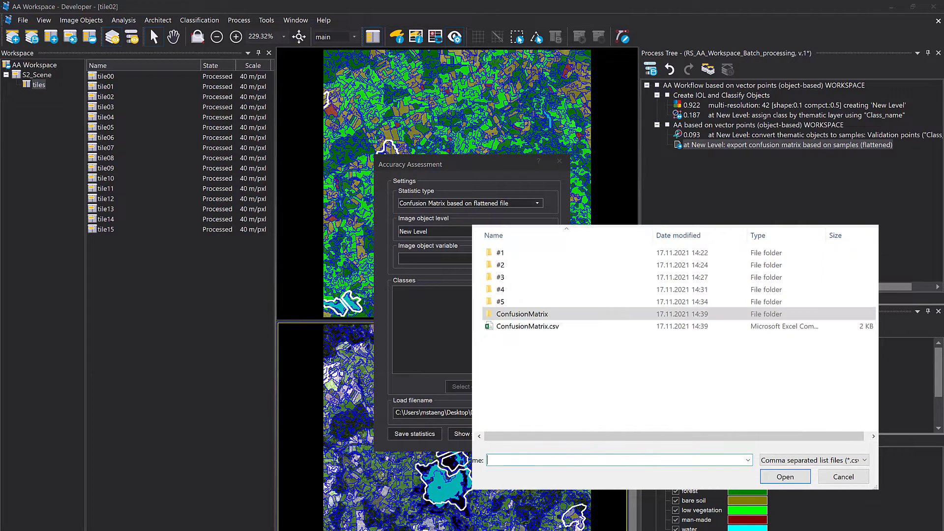
{"action": "left_click", "coordinate": [527, 329]}
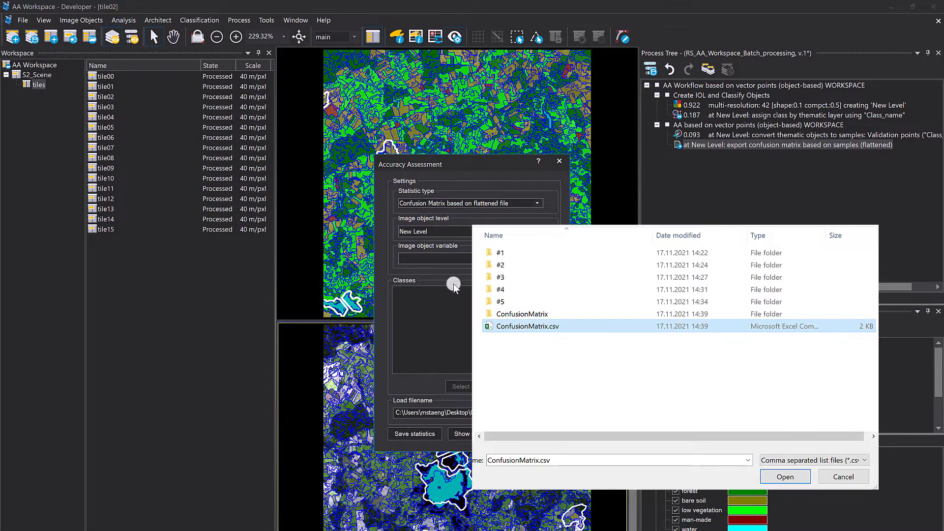
{"action": "left_click", "coordinate": [786, 478]}
{"action": "left_click", "coordinate": [483, 440]}
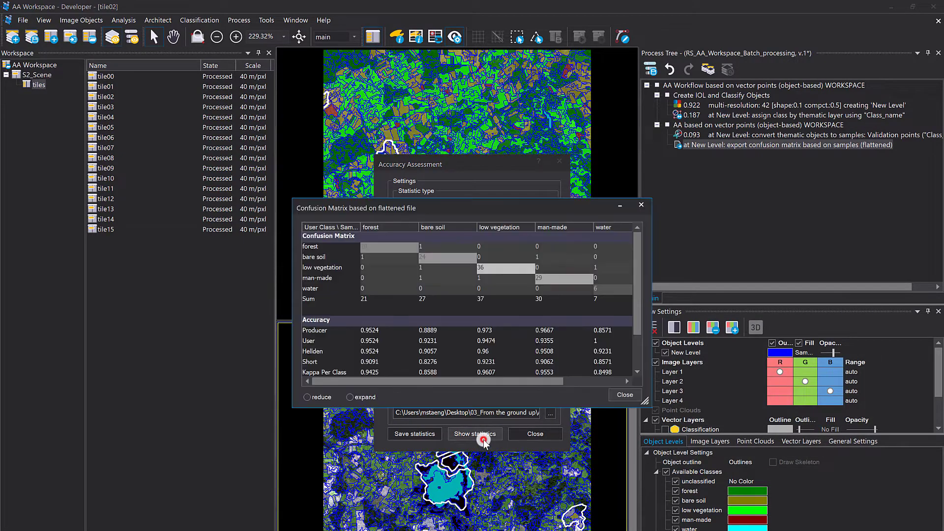
{"action": "scroll", "coordinate": [442, 379], "scroll_direction": "down", "scroll_amount": 3}
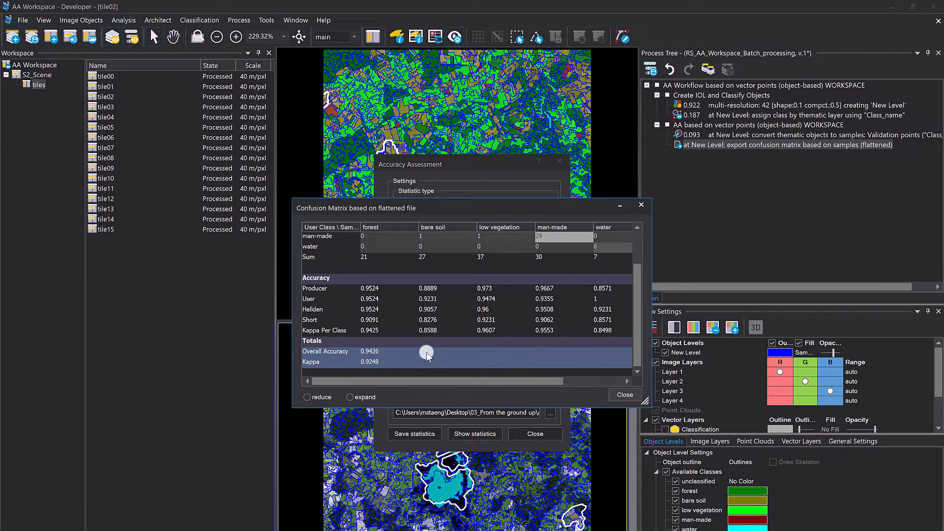
Reduce the column widths of the merged confusion matrix to view all classes together, and close the statistics window
{"action": "scroll", "coordinate": [480, 375], "scroll_direction": "up", "scroll_amount": 3}
{"action": "left_click", "coordinate": [324, 396]}
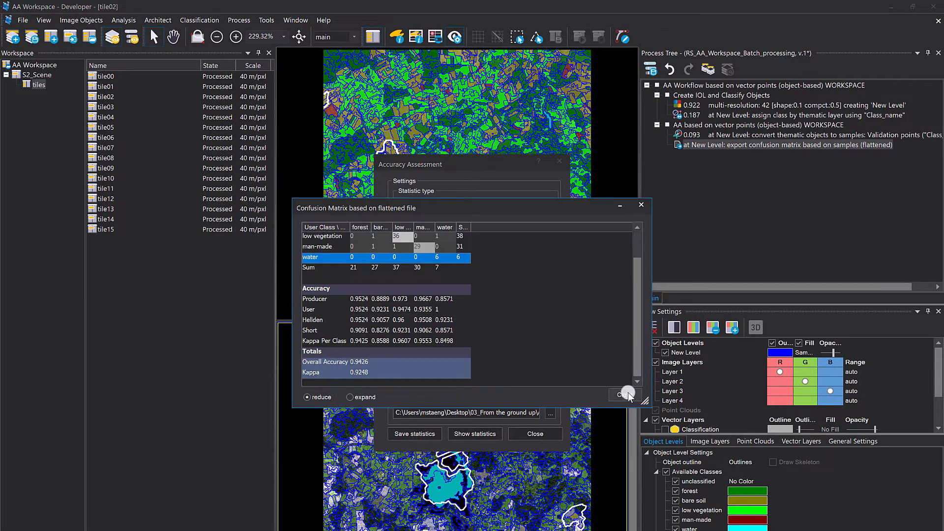
{"action": "left_click", "coordinate": [628, 394]}
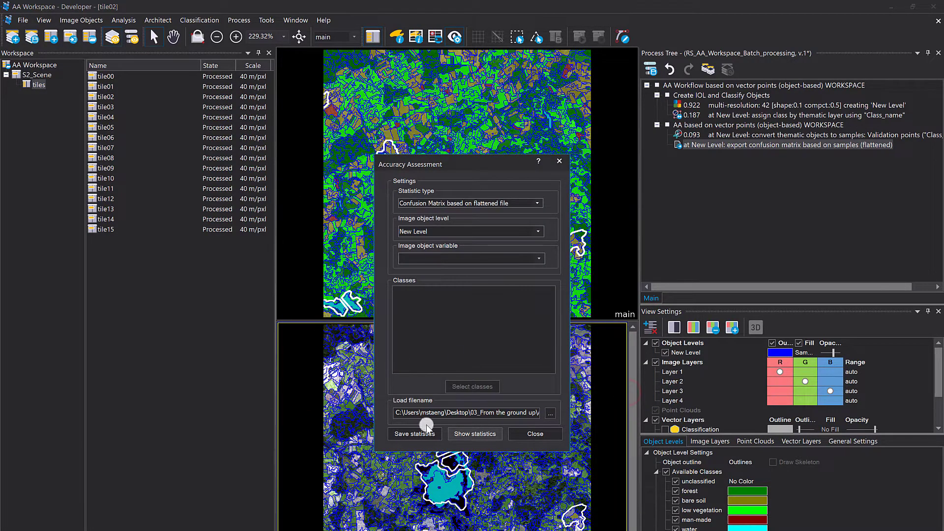
Save the merged accuracy statistics as statistics.csv in the results folder and open the file to review its confusion matrix and accuracy values
{"action": "left_click", "coordinate": [421, 434]}
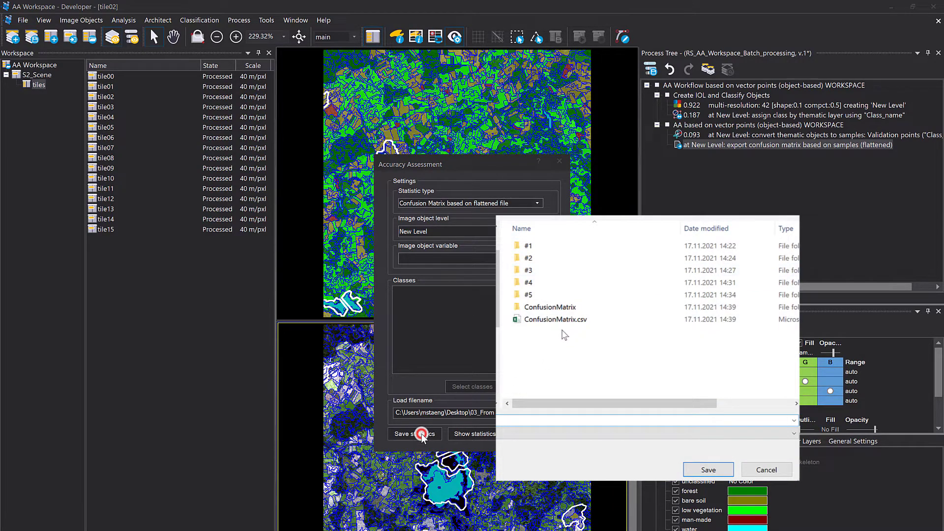
{"action": "left_click", "coordinate": [703, 471]}
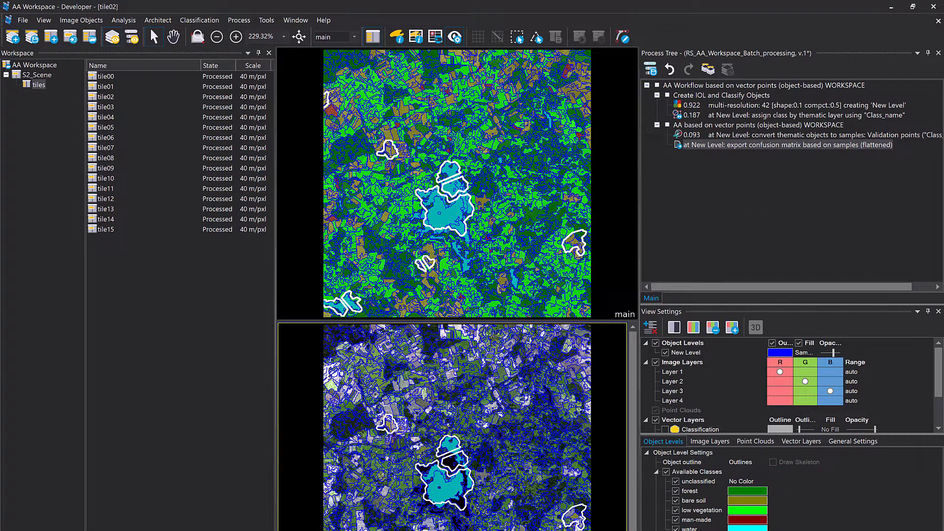
{"action": "key", "text": "alt+Tab"}
{"action": "left_click", "coordinate": [412, 380]}
{"action": "left_click", "coordinate": [248, 337]}
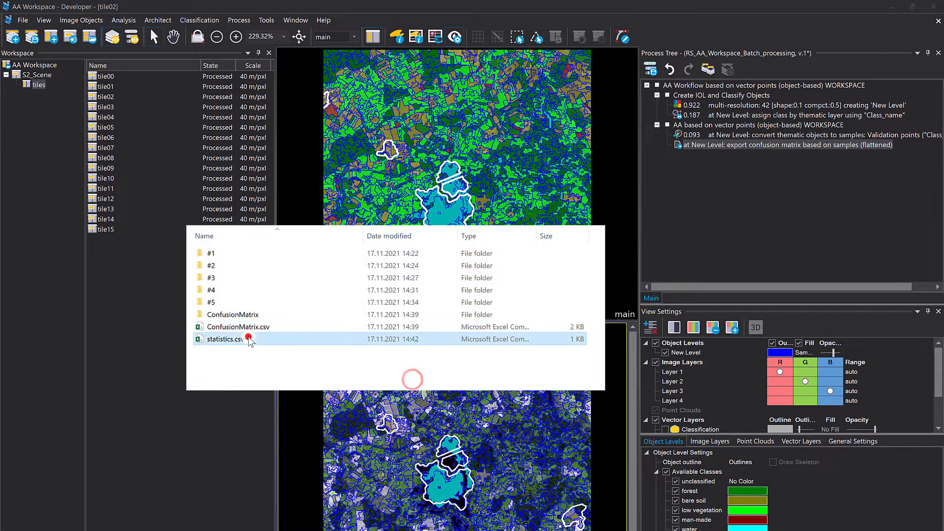
{"action": "double_click", "coordinate": [248, 339]}
{"action": "left_click_drag", "start_coordinate": [313, 227], "coordinate": [535, 361]}
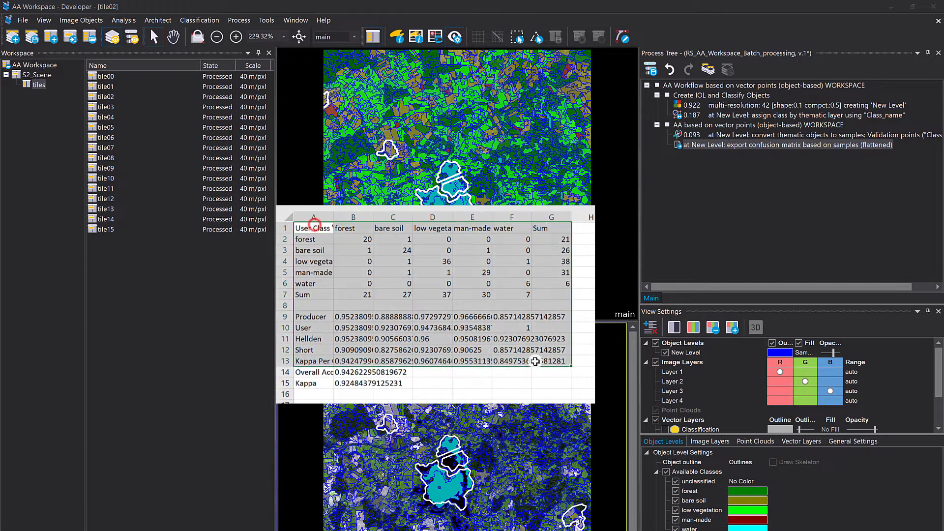
{"action": "left_click", "coordinate": [542, 379]}
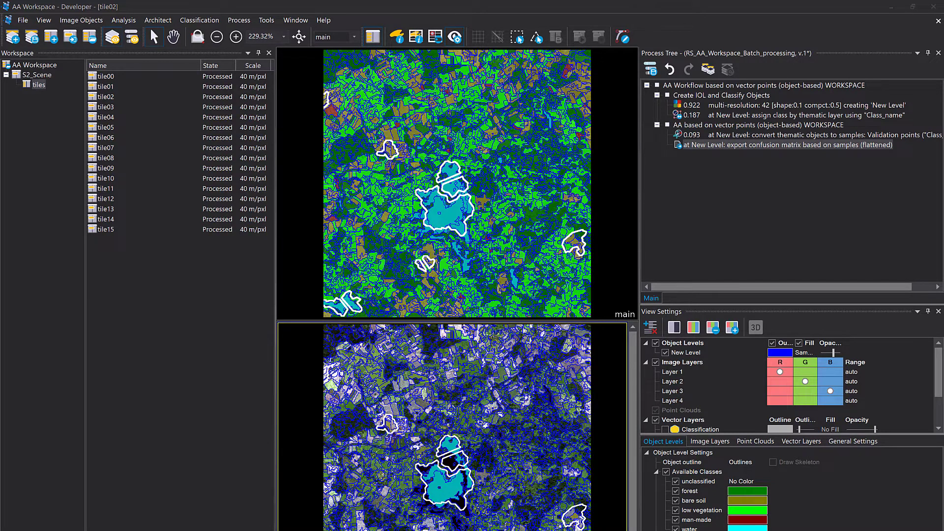
Switch the export confusion matrix process to Flattened confusion matrix input from results\ConfusionMatrix.csv with detailed statistics set to Yes, and execute it
{"action": "double_click", "coordinate": [683, 144]}
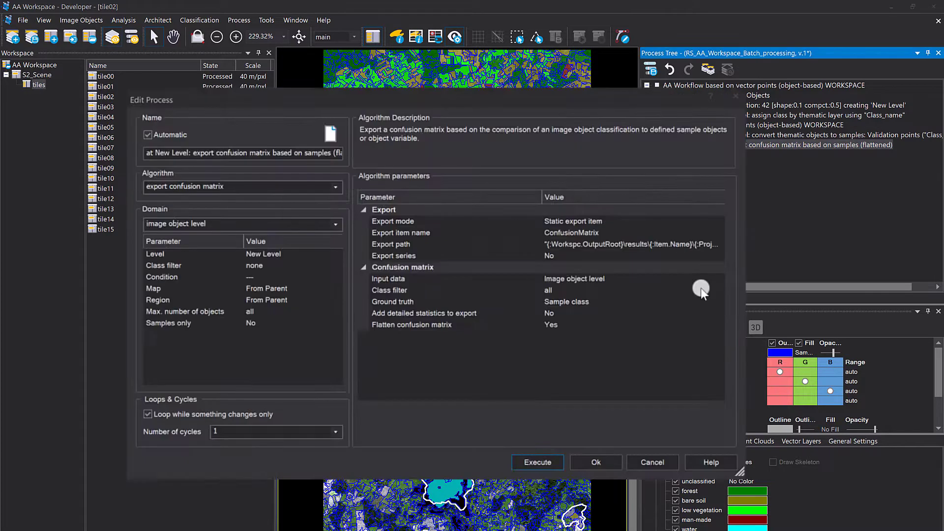
{"action": "left_click", "coordinate": [717, 280]}
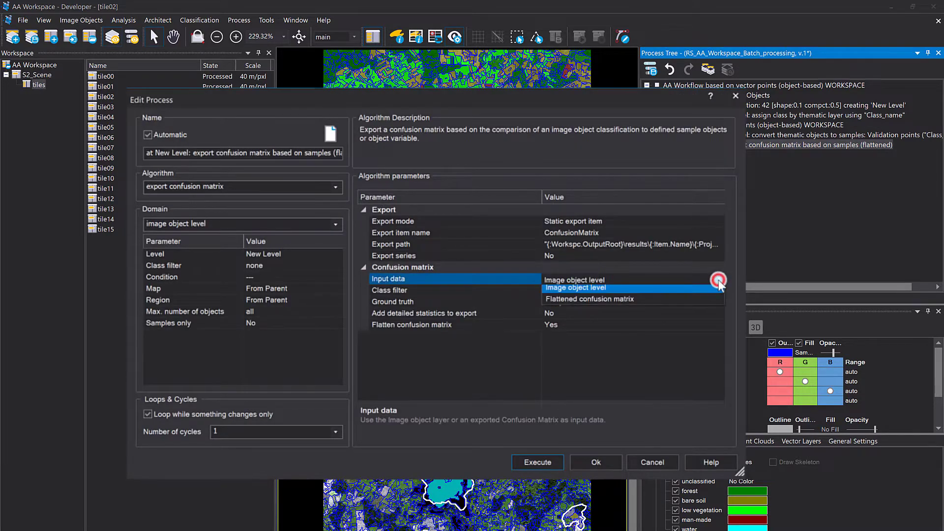
{"action": "left_click", "coordinate": [676, 302]}
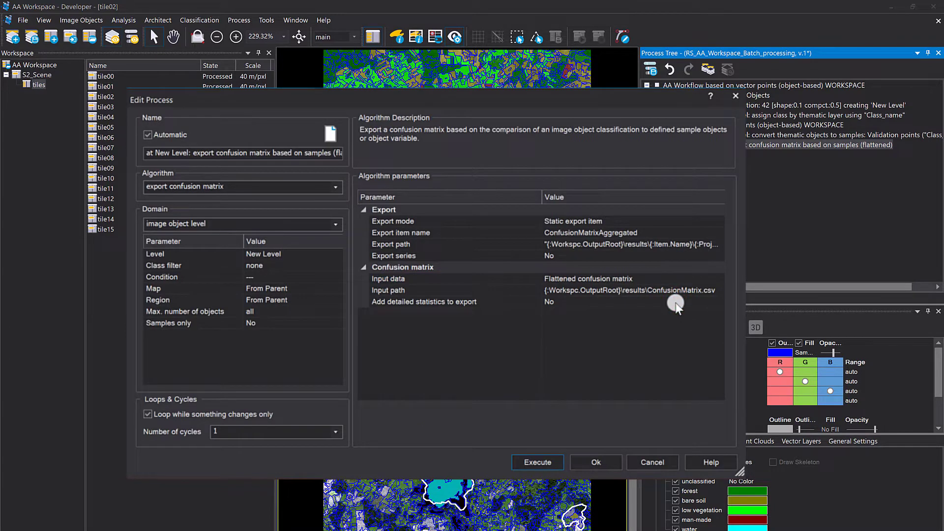
{"action": "left_click", "coordinate": [655, 291]}
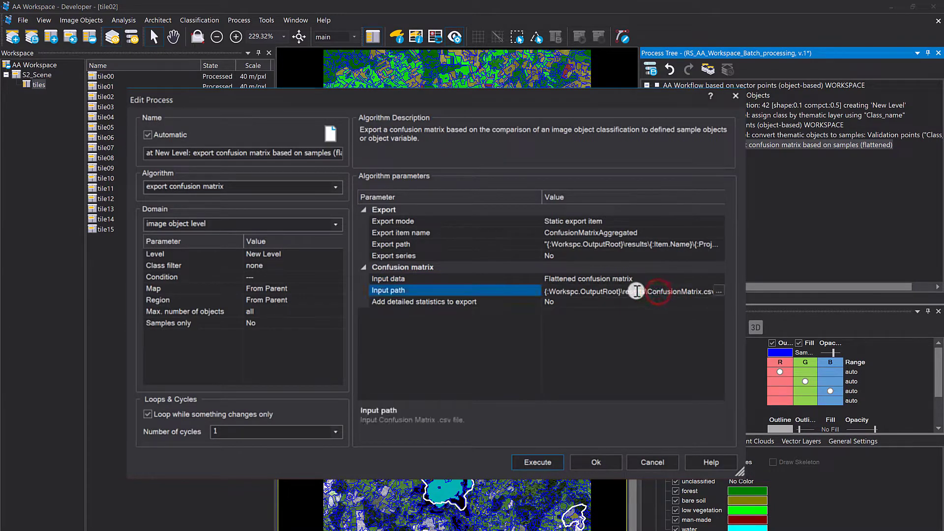
{"action": "left_click", "coordinate": [717, 302]}
{"action": "left_click", "coordinate": [717, 302]}
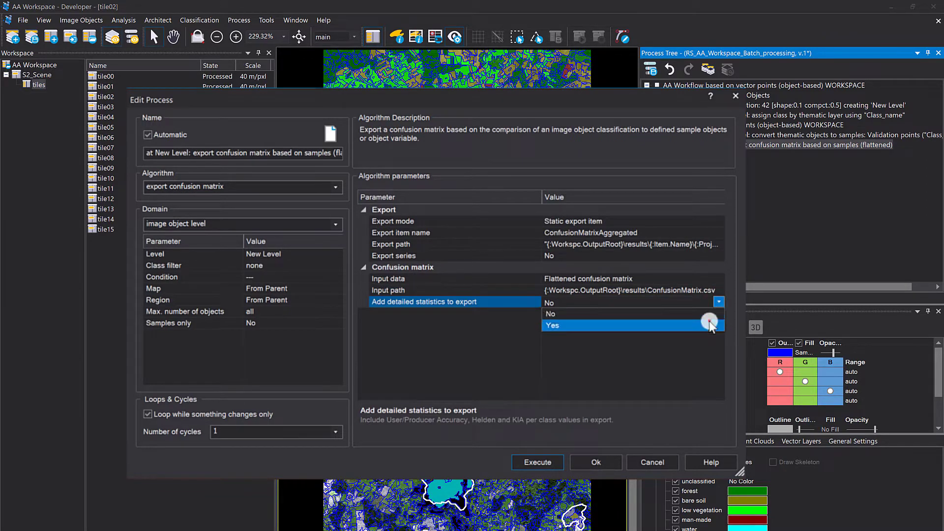
{"action": "left_click", "coordinate": [709, 324]}
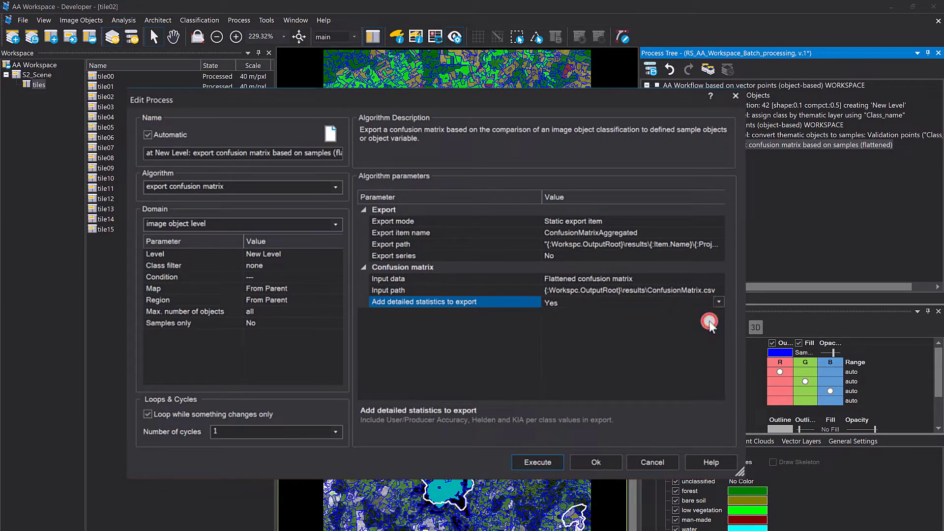
{"action": "left_click", "coordinate": [522, 465]}
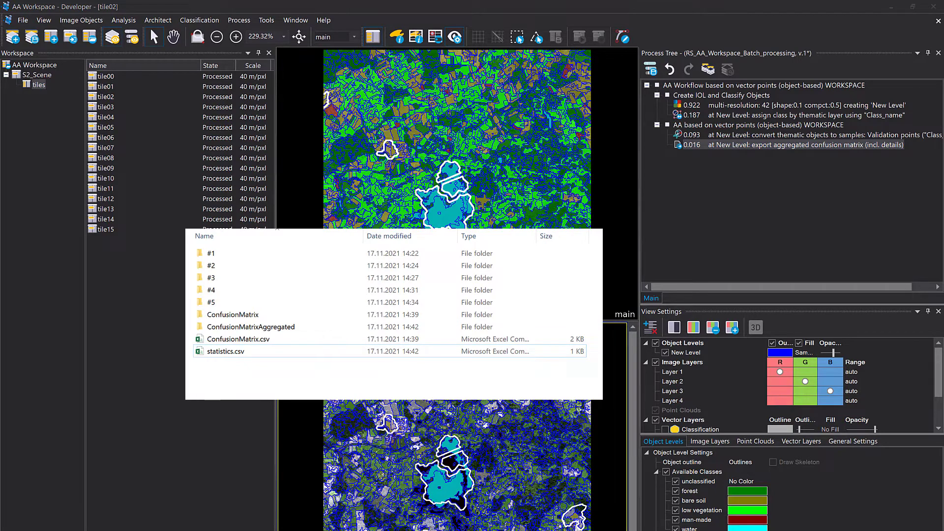
Open S2_Scene.tiles.tile02.v4.csv from the ConfusionMatrixAggregated folder, review the exported matrix and accuracy values, and return to the workspace project
{"action": "double_click", "coordinate": [265, 330]}
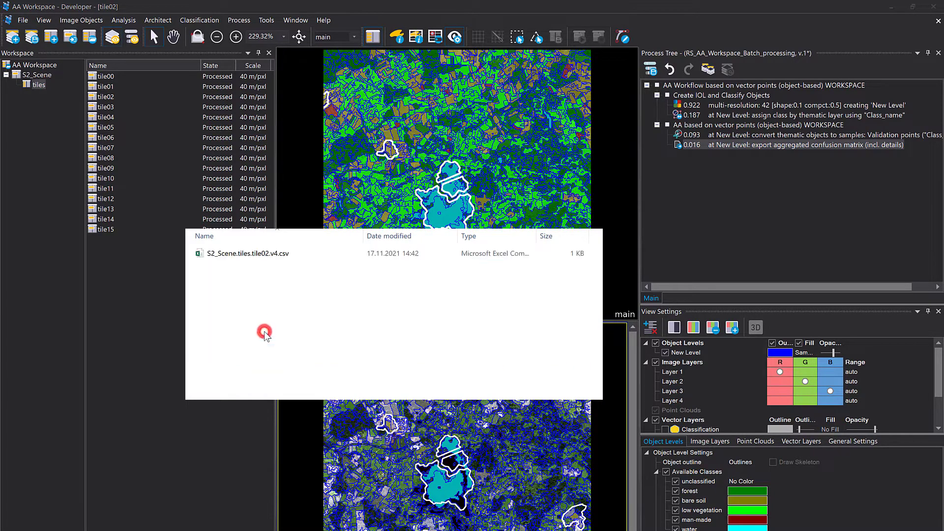
{"action": "double_click", "coordinate": [254, 251]}
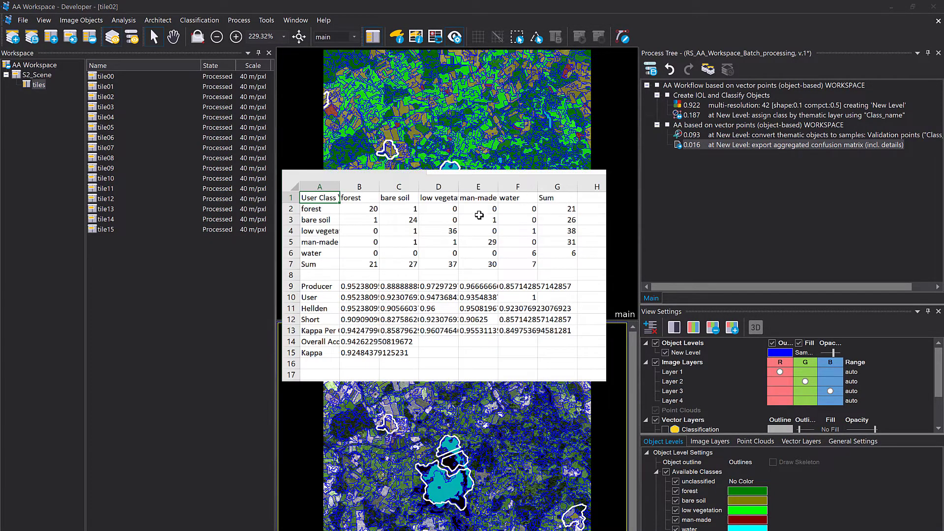
{"action": "left_click_drag", "start_coordinate": [315, 198], "coordinate": [546, 365]}
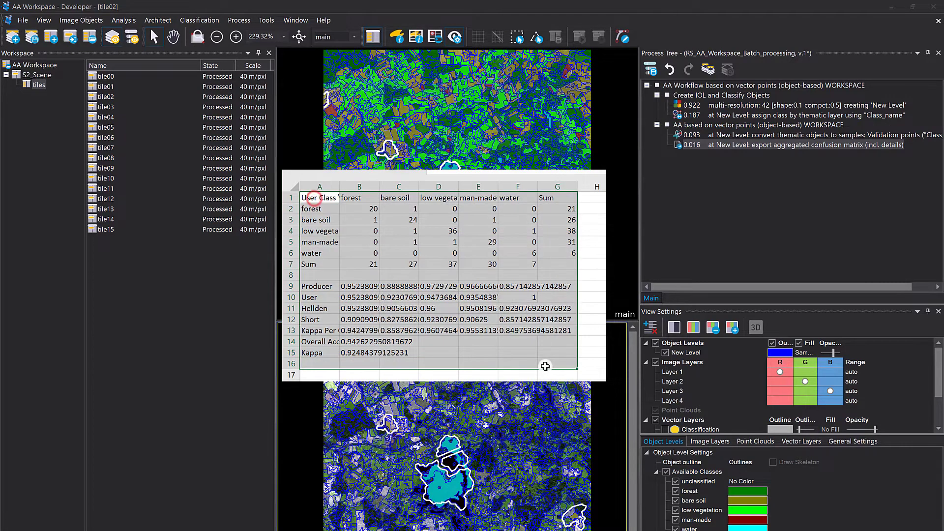
{"action": "left_click", "coordinate": [625, 386]}
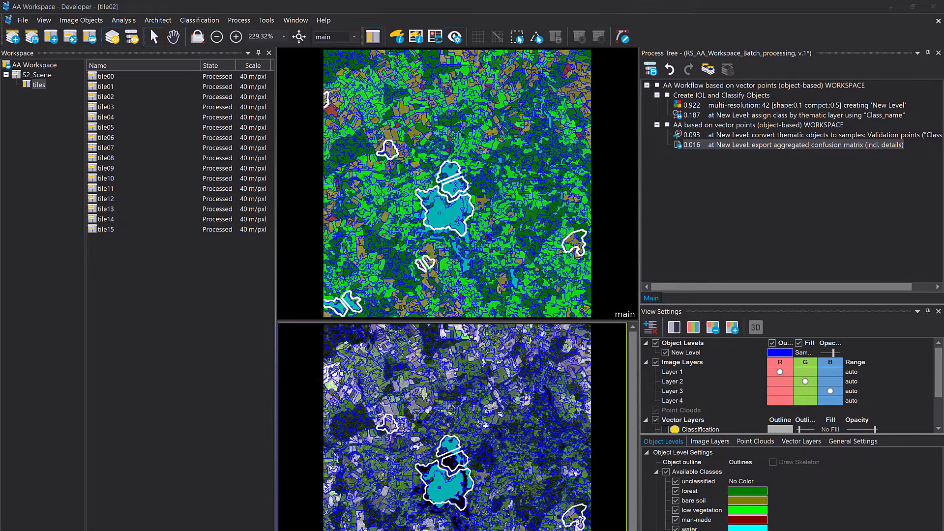
{"action": "left_click", "coordinate": [541, 130]}
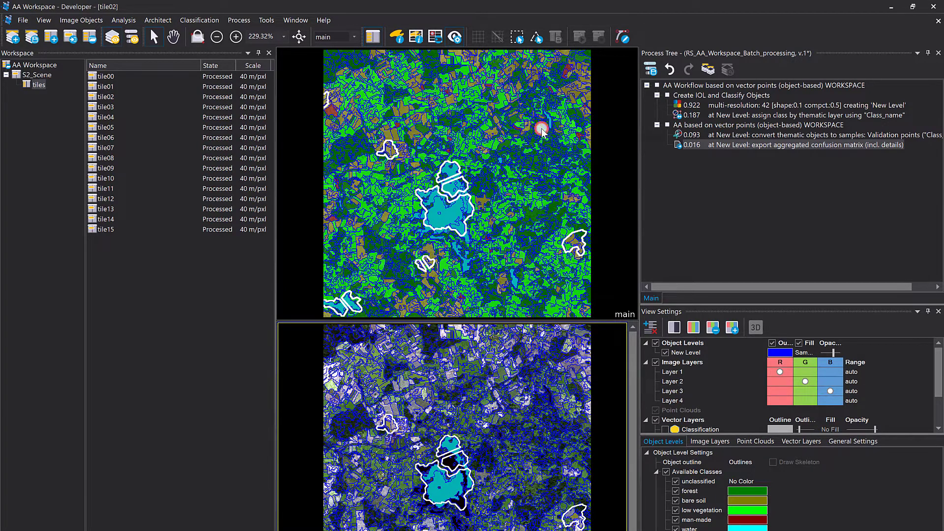